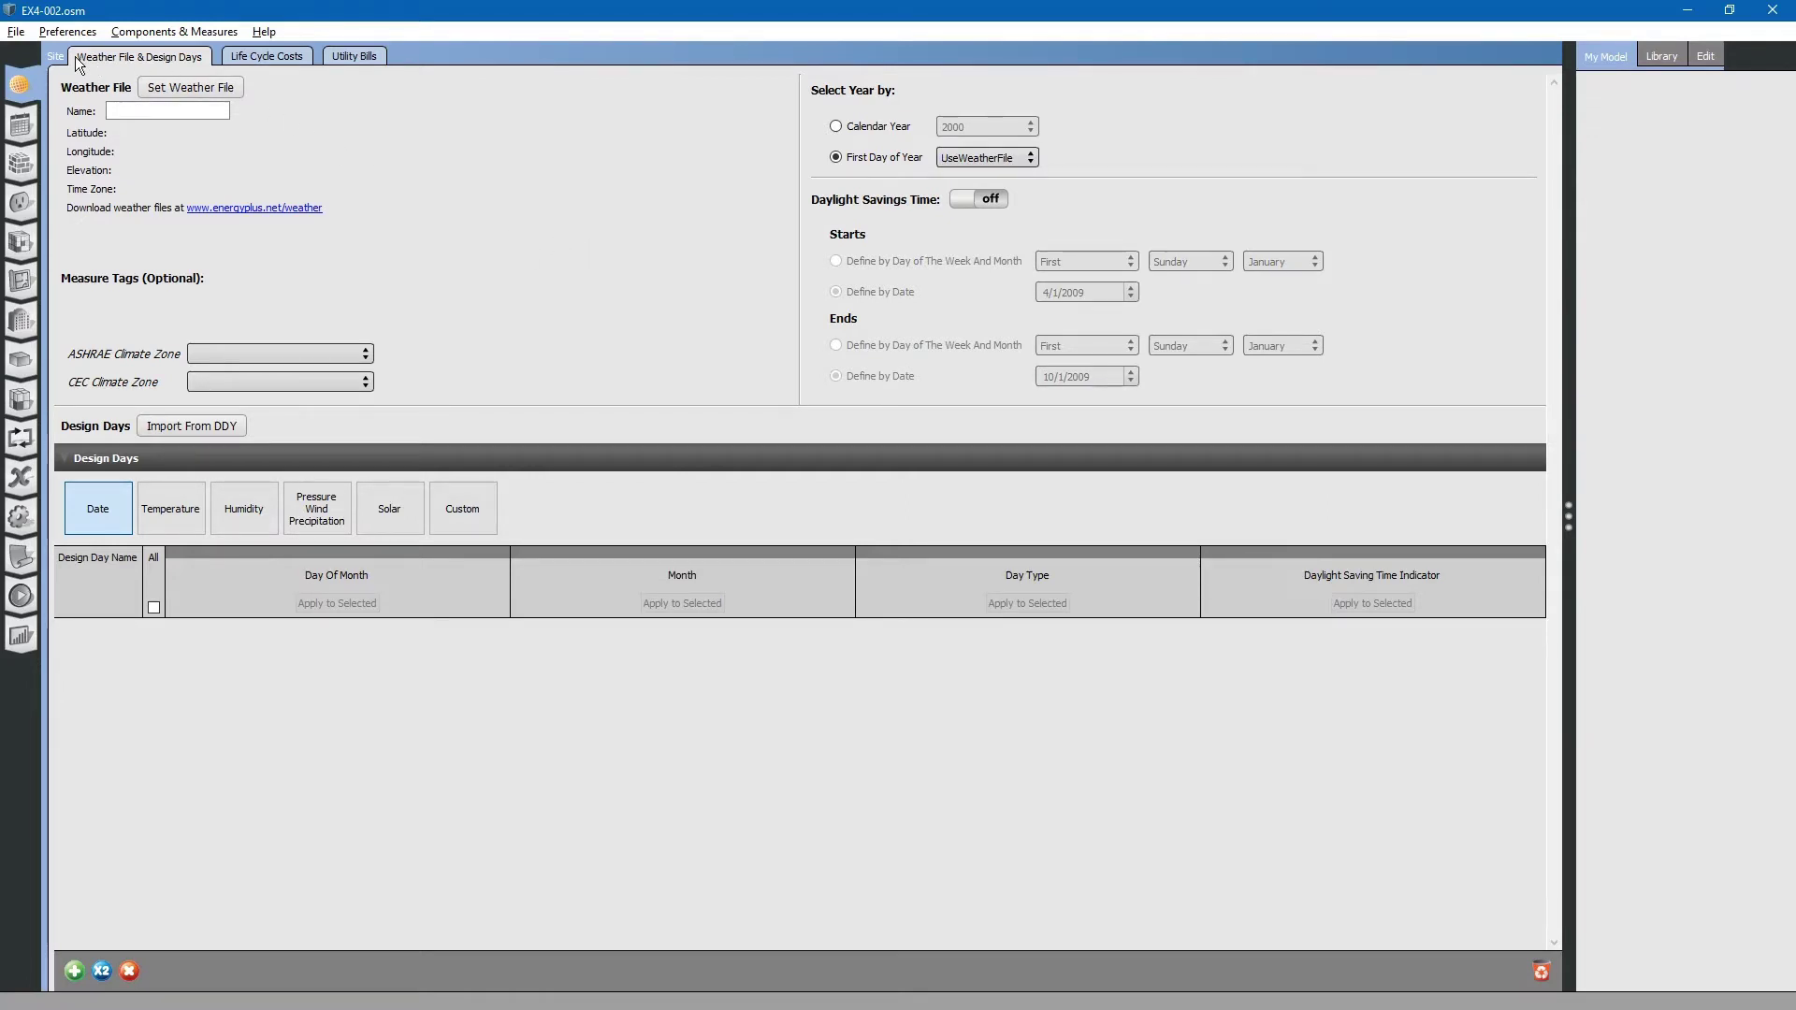
Save the model under the new file name EX4-003.osm in the OS Example4 folder
{"action": "left_click", "coordinate": [17, 33]}
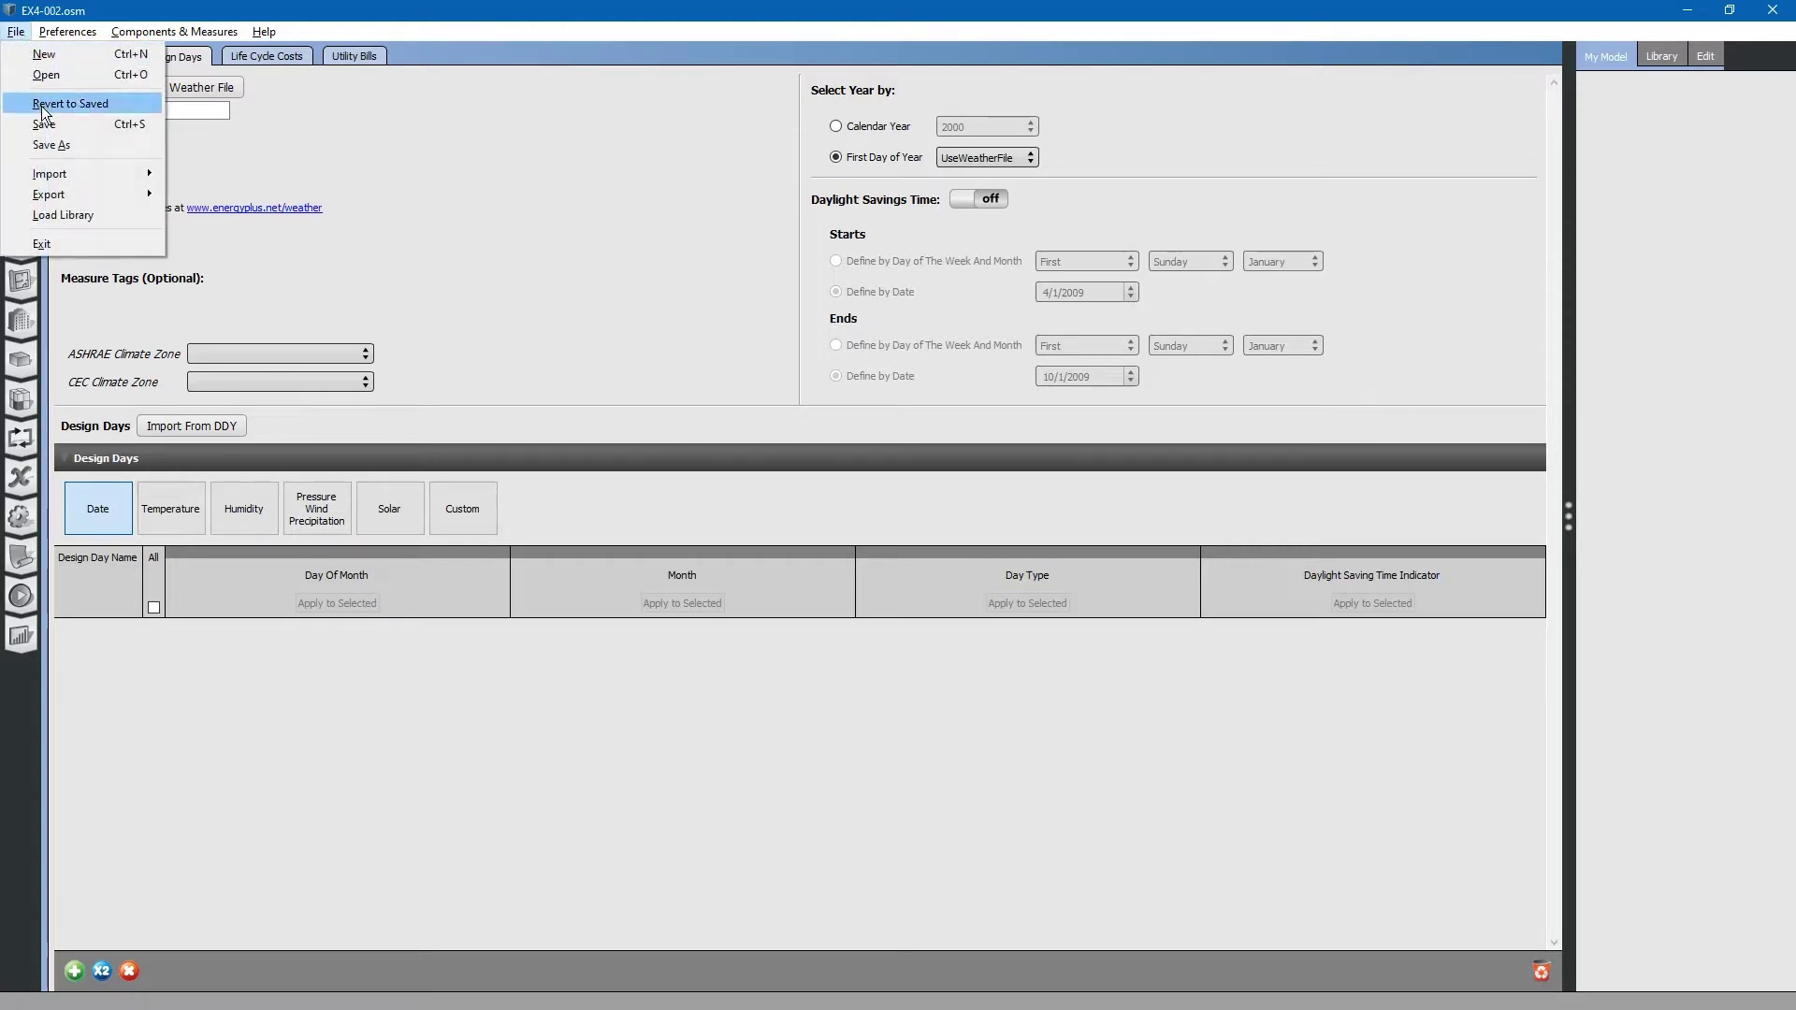
{"action": "left_click", "coordinate": [51, 144]}
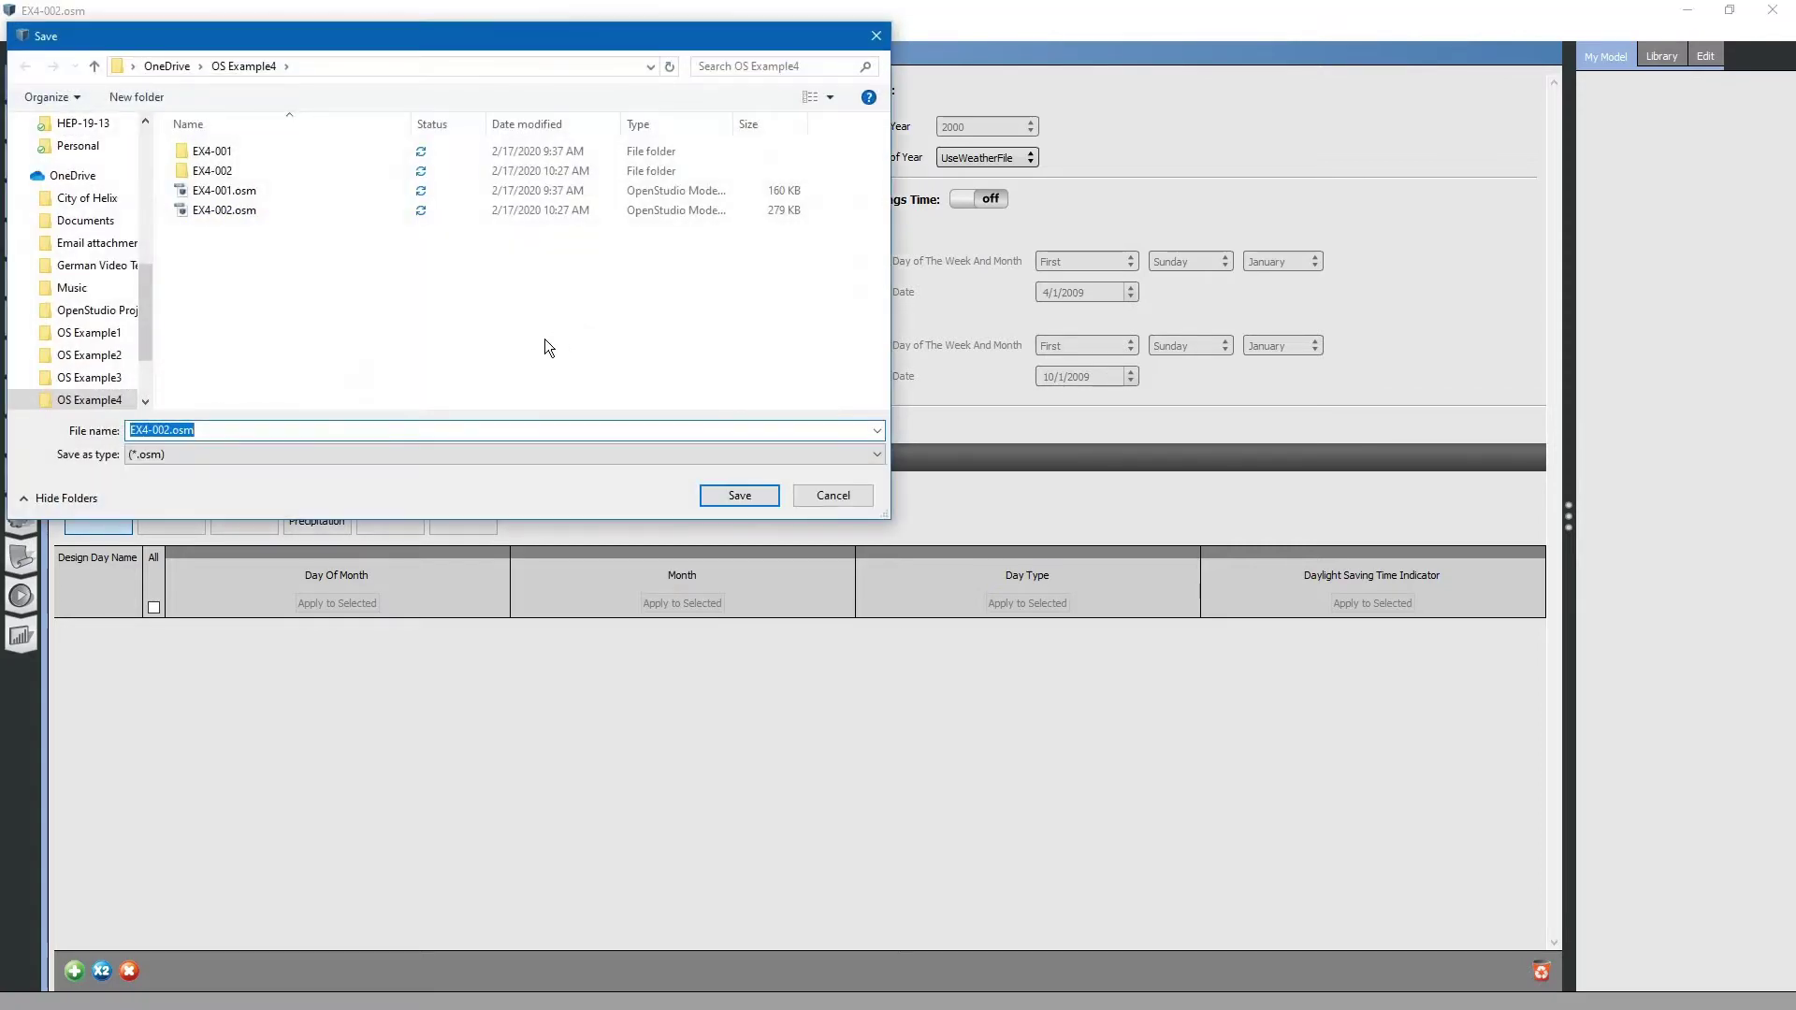
{"action": "left_click", "coordinate": [233, 212]}
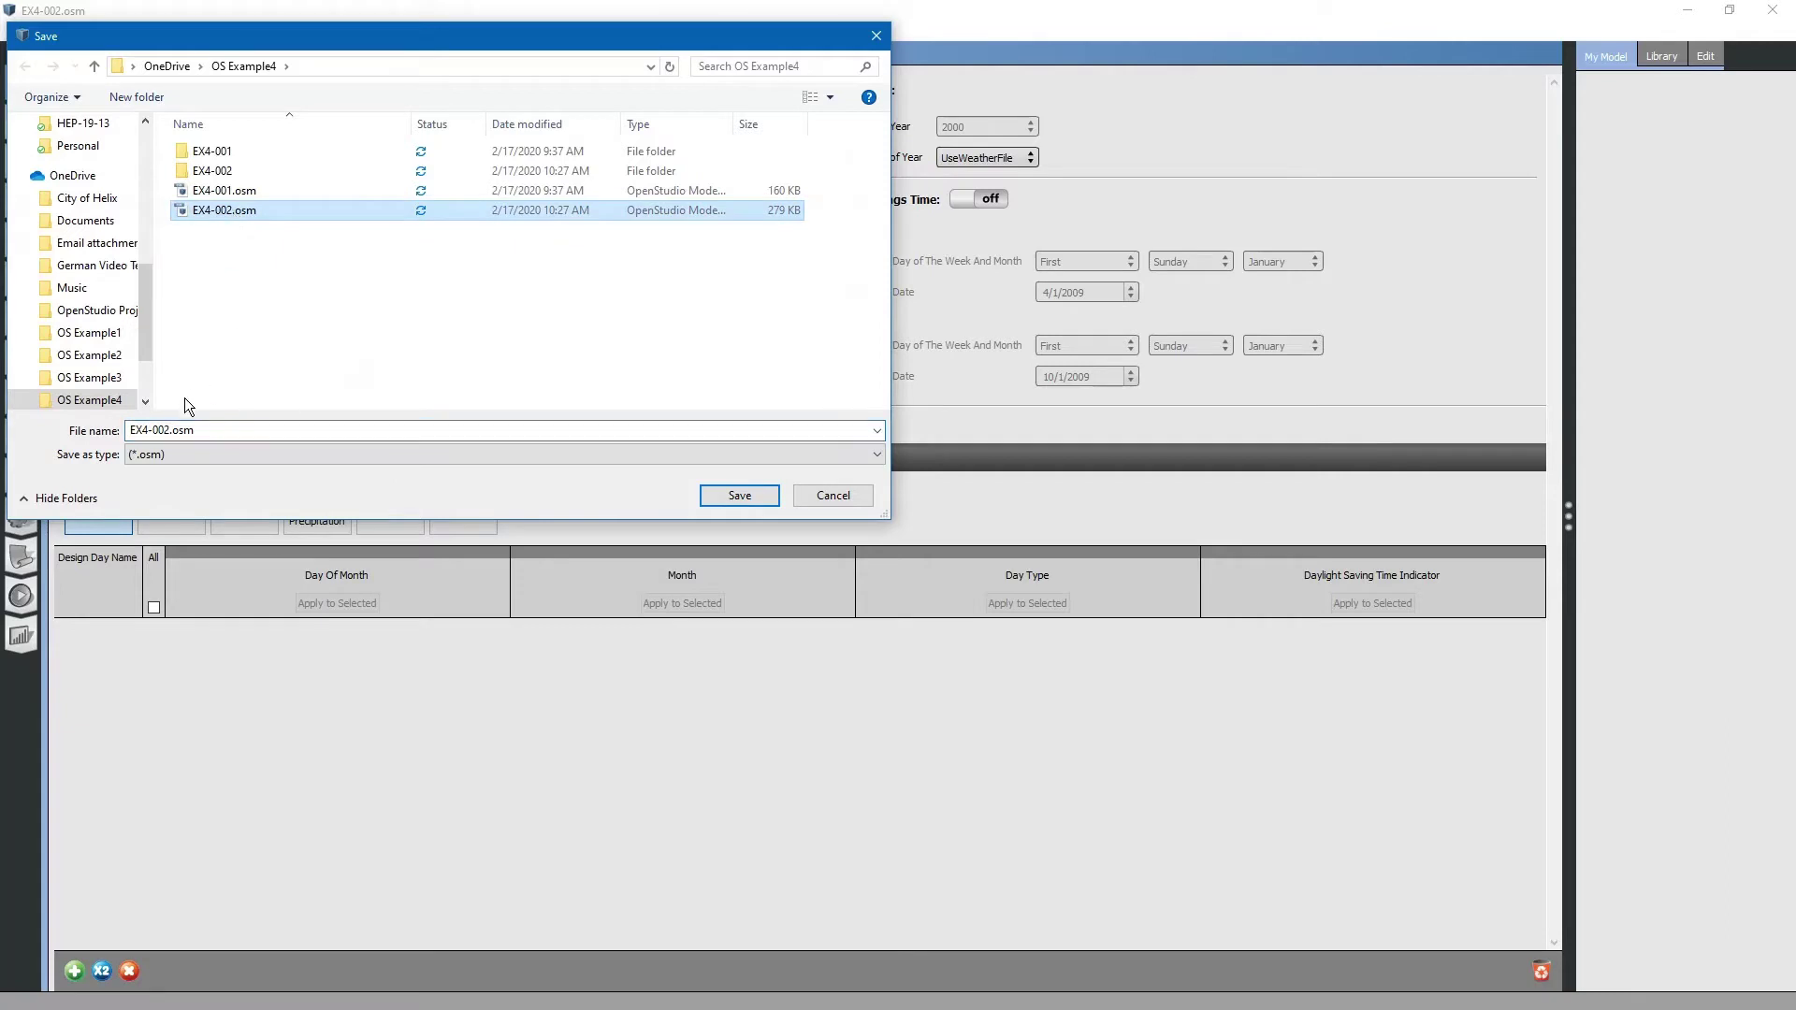
{"action": "left_click", "coordinate": [169, 430]}
{"action": "left_click", "coordinate": [169, 430]}
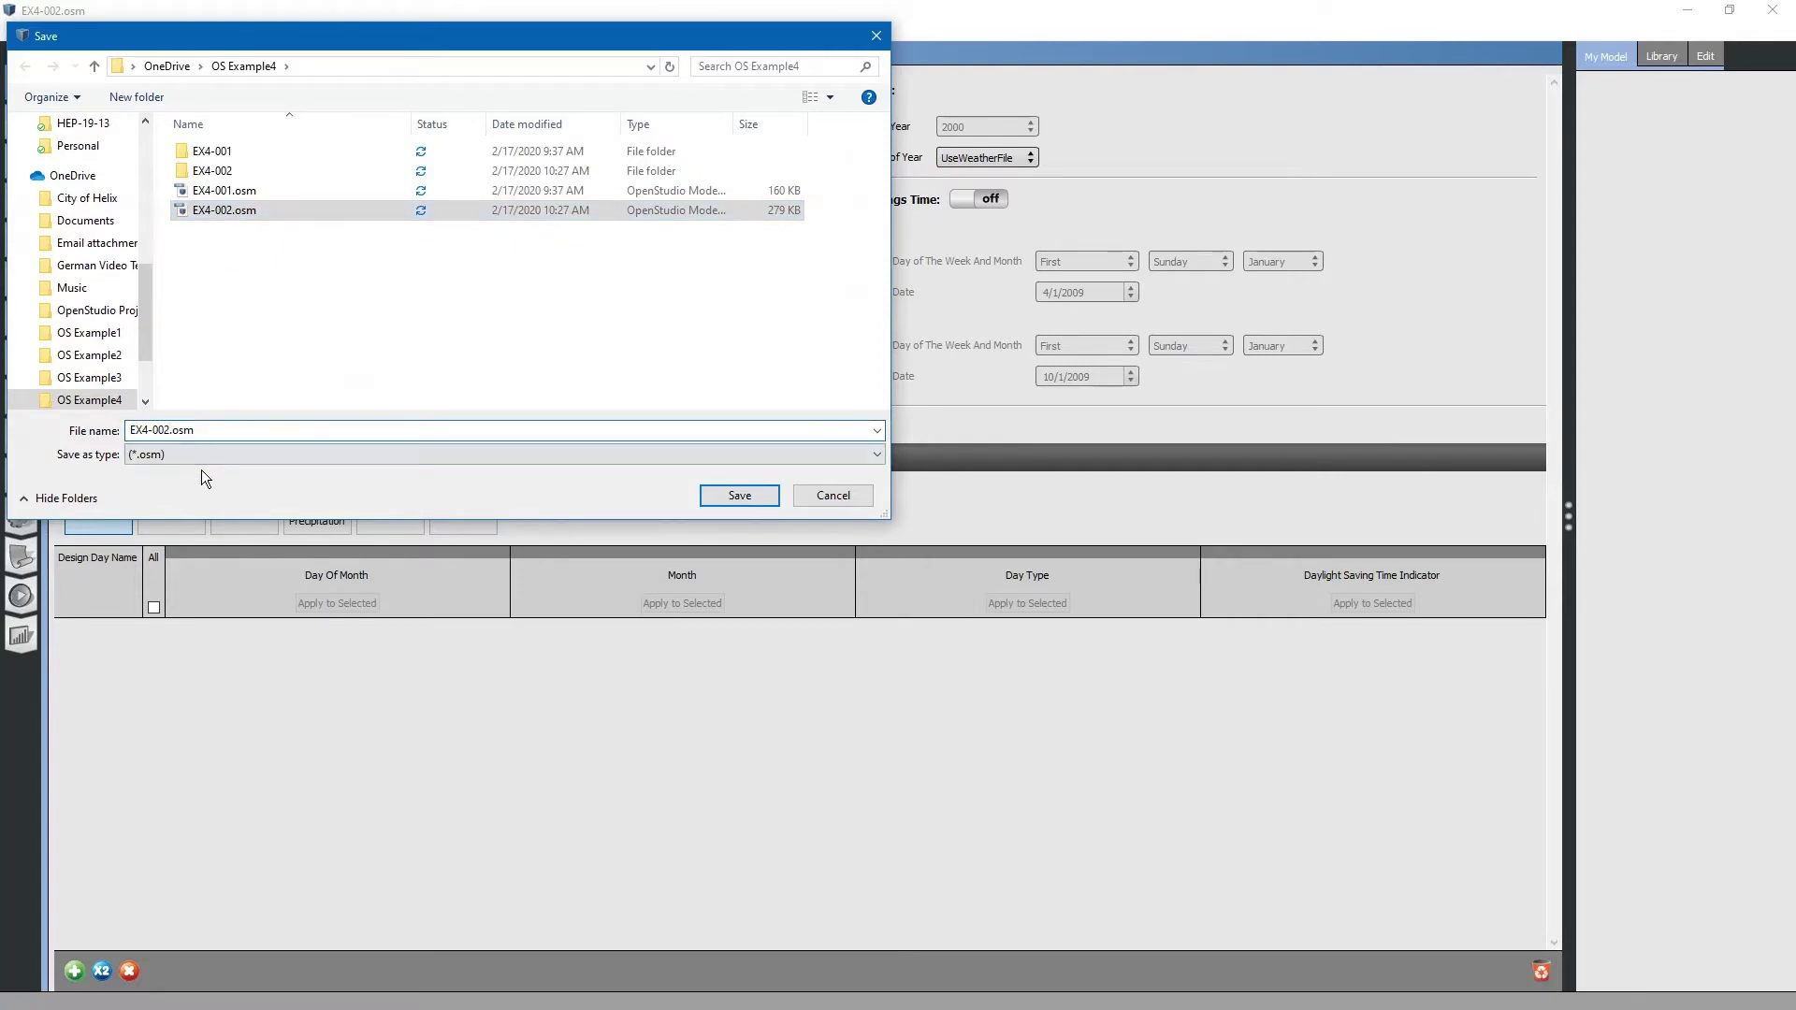
{"action": "key", "text": "BackSpace"}
{"action": "type", "text": "3"}
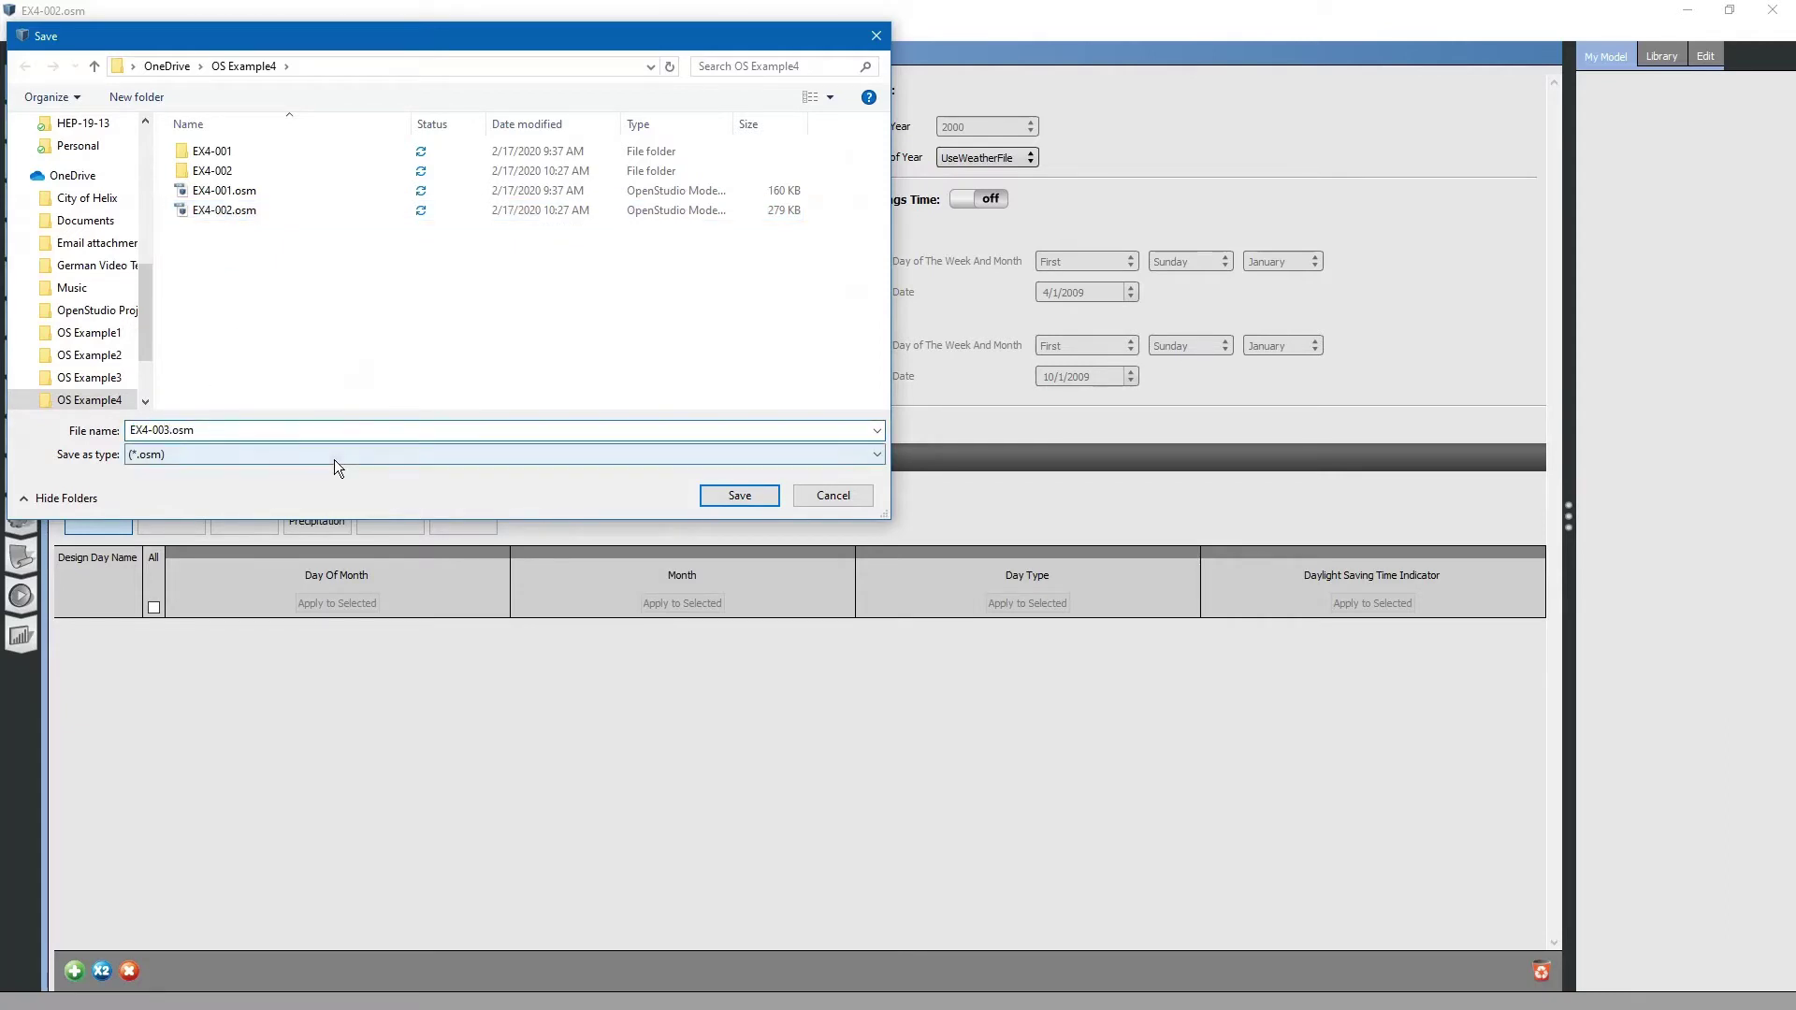
{"action": "left_click", "coordinate": [740, 496]}
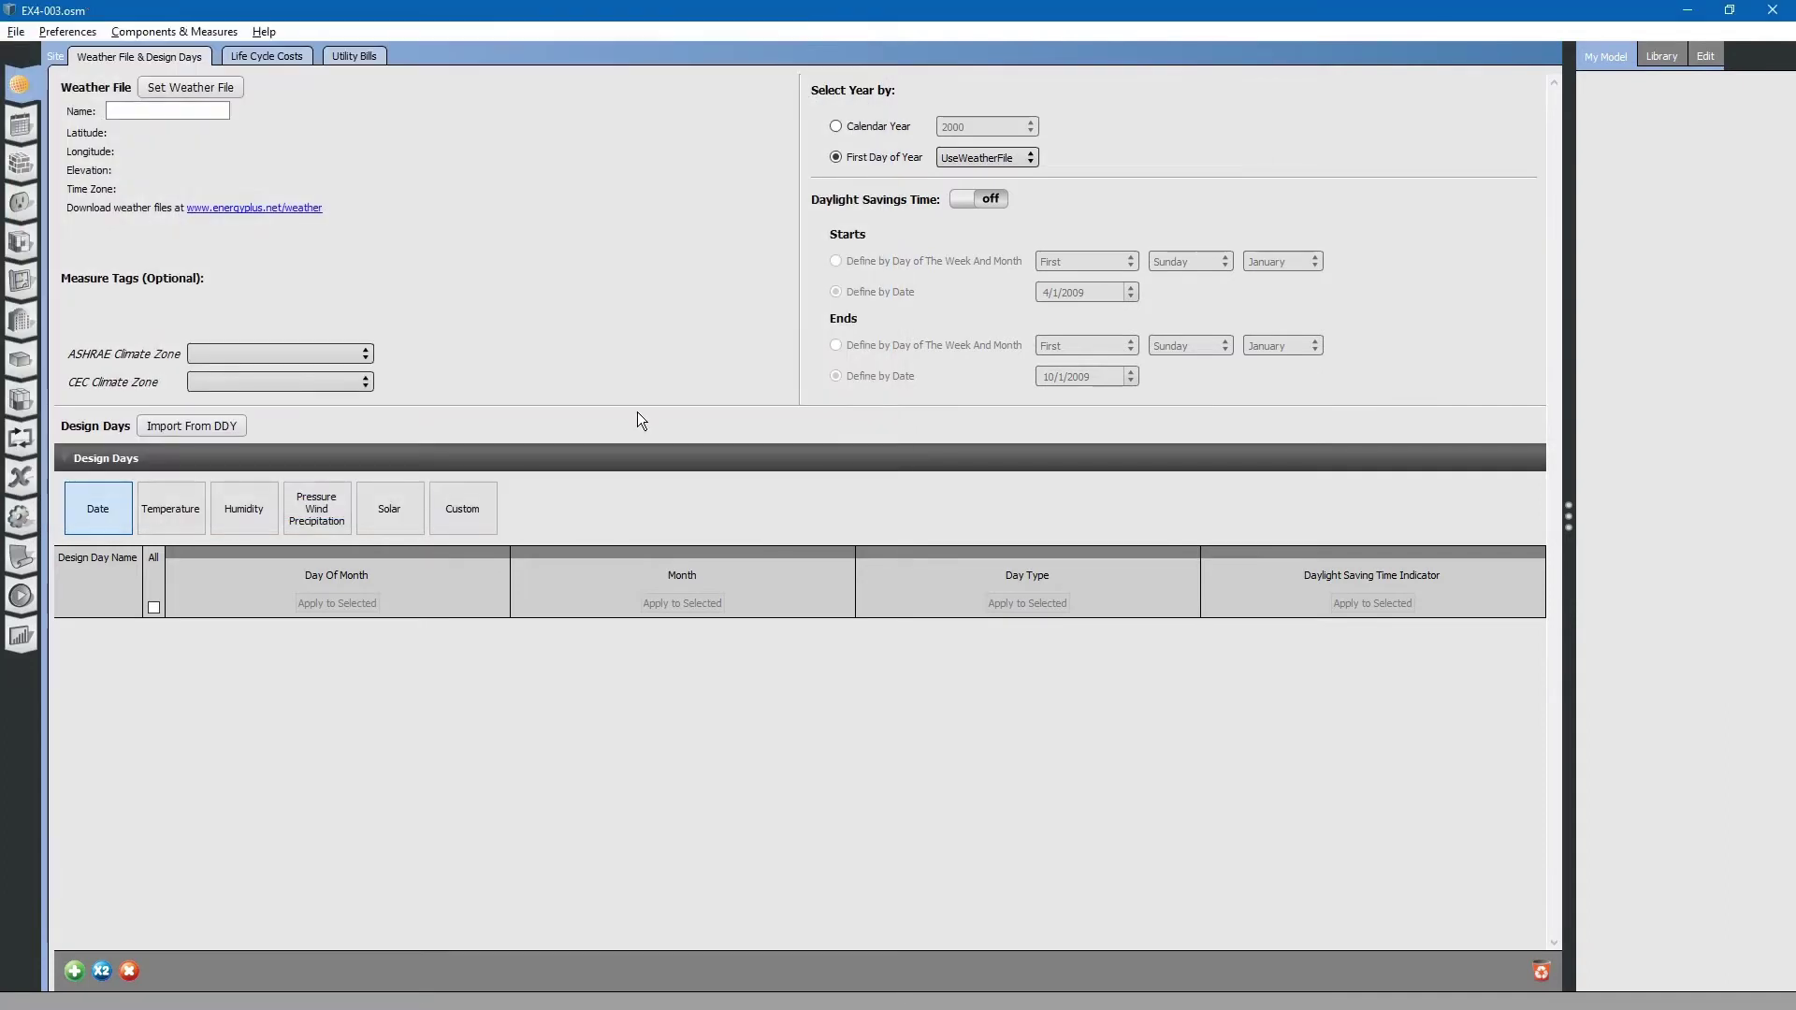
Open the geometry editor's thermal zone assignments in the expanded table and add a zone named TZ-101
{"action": "left_click", "coordinate": [26, 279]}
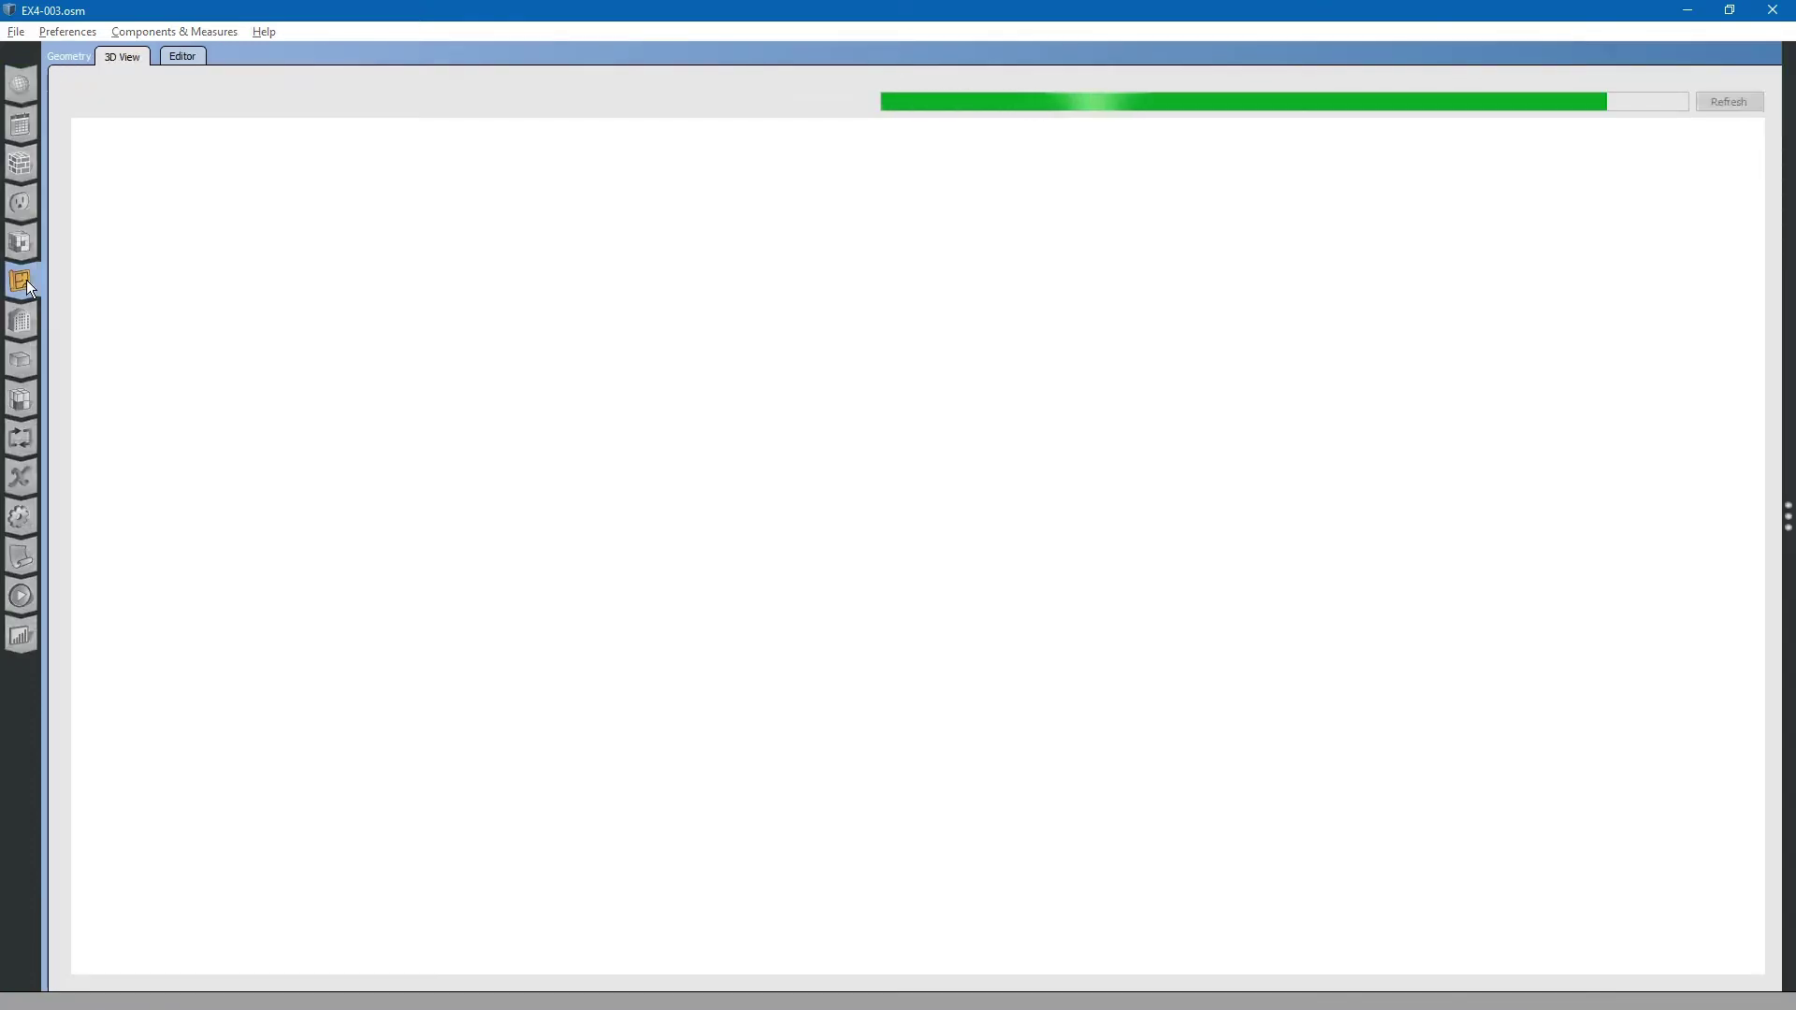
{"action": "left_click", "coordinate": [183, 57]}
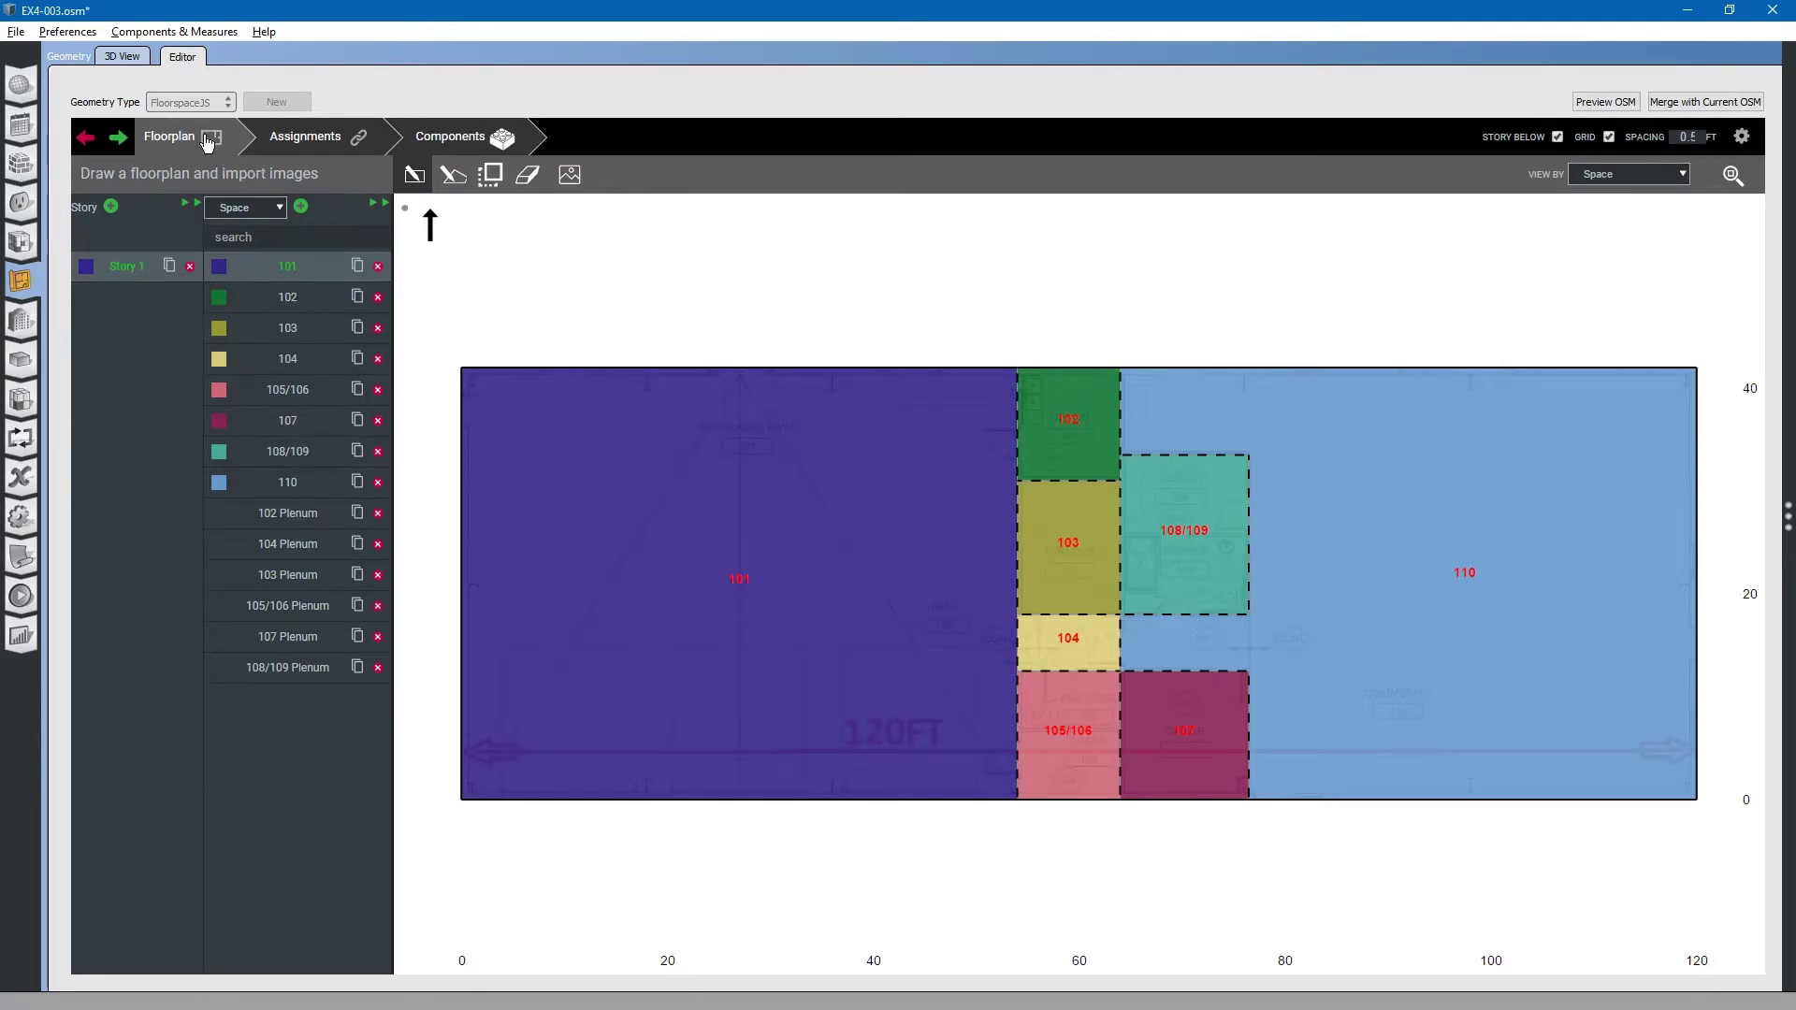
{"action": "left_click", "coordinate": [310, 142]}
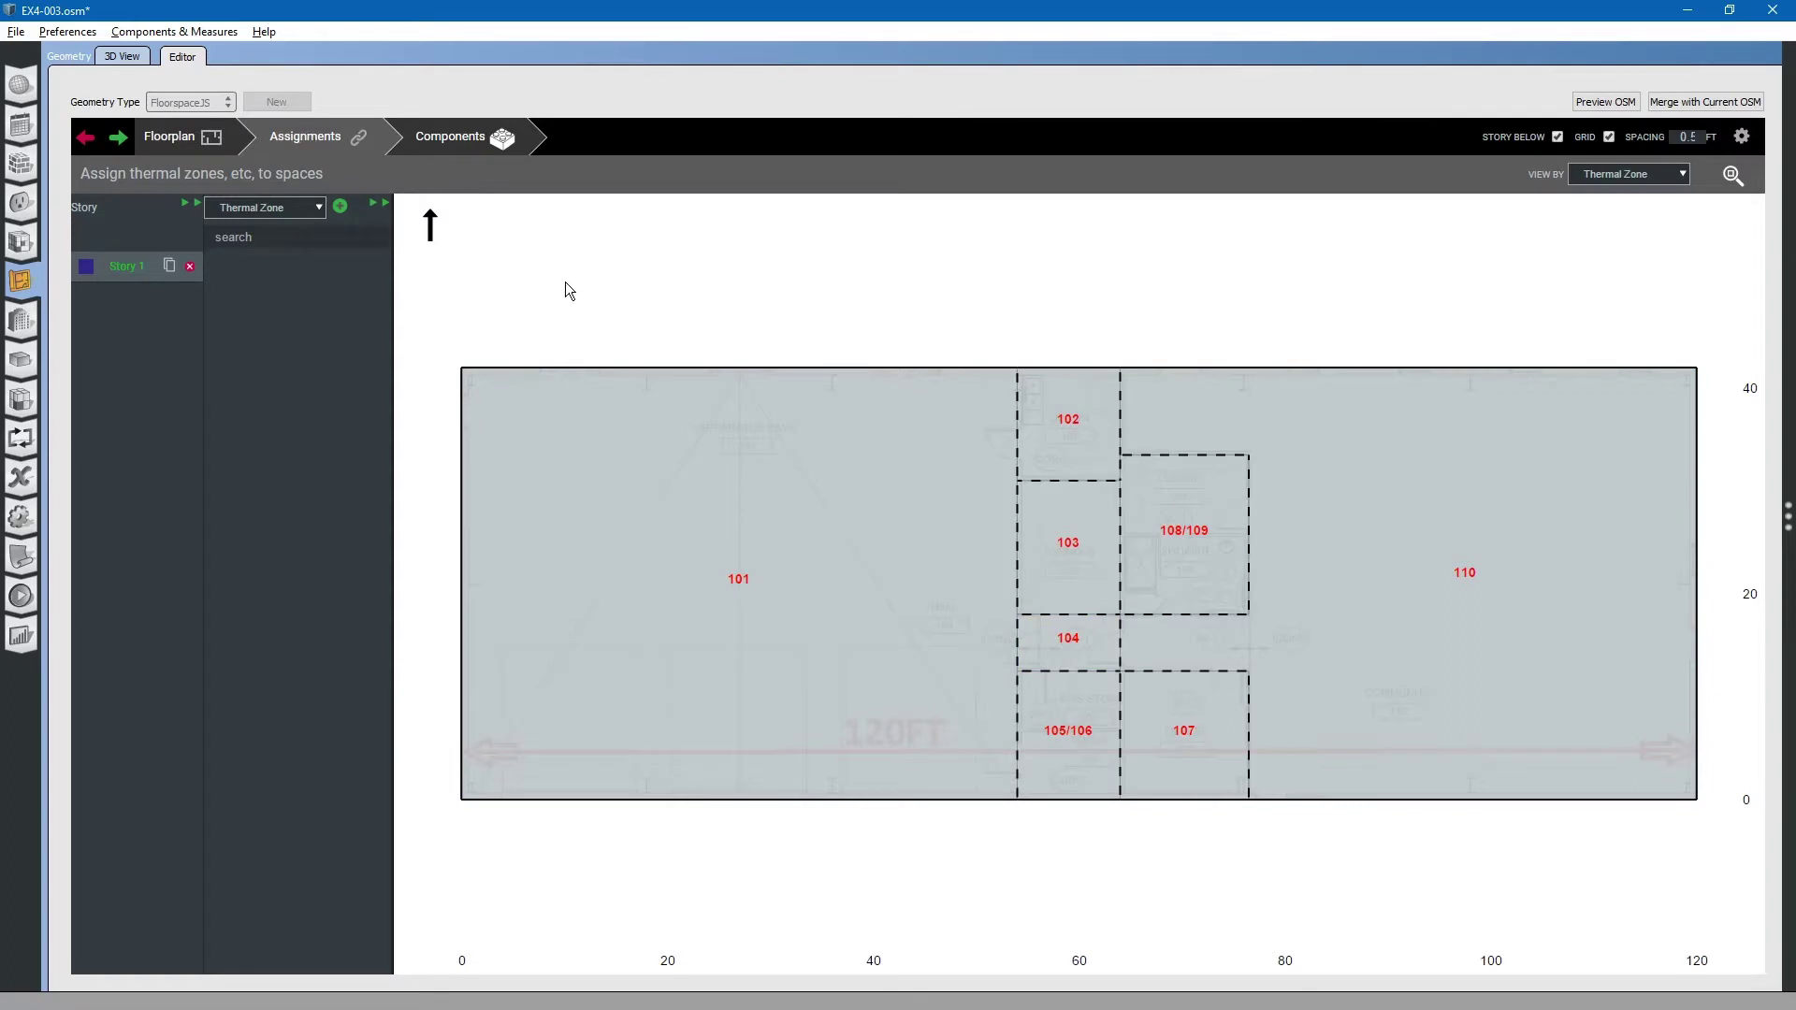
{"action": "left_click", "coordinate": [380, 204]}
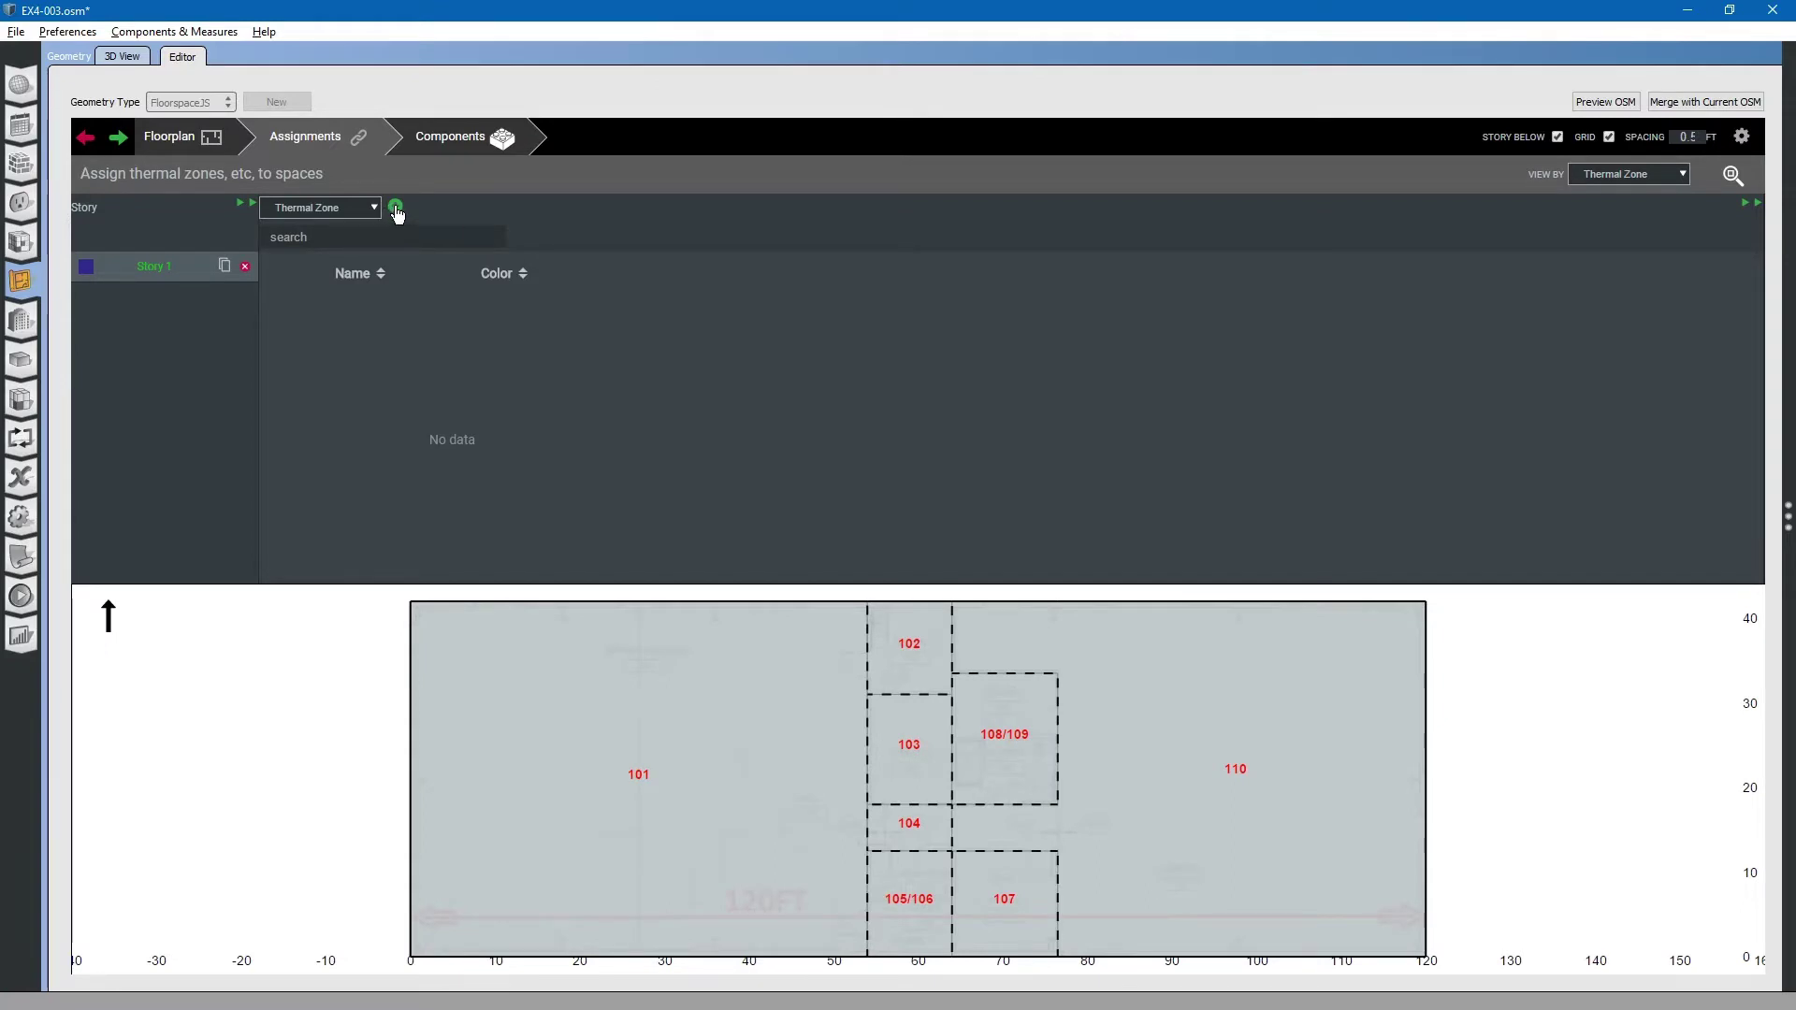
{"action": "left_click", "coordinate": [395, 207]}
{"action": "left_click_drag", "start_coordinate": [419, 319], "coordinate": [252, 319]}
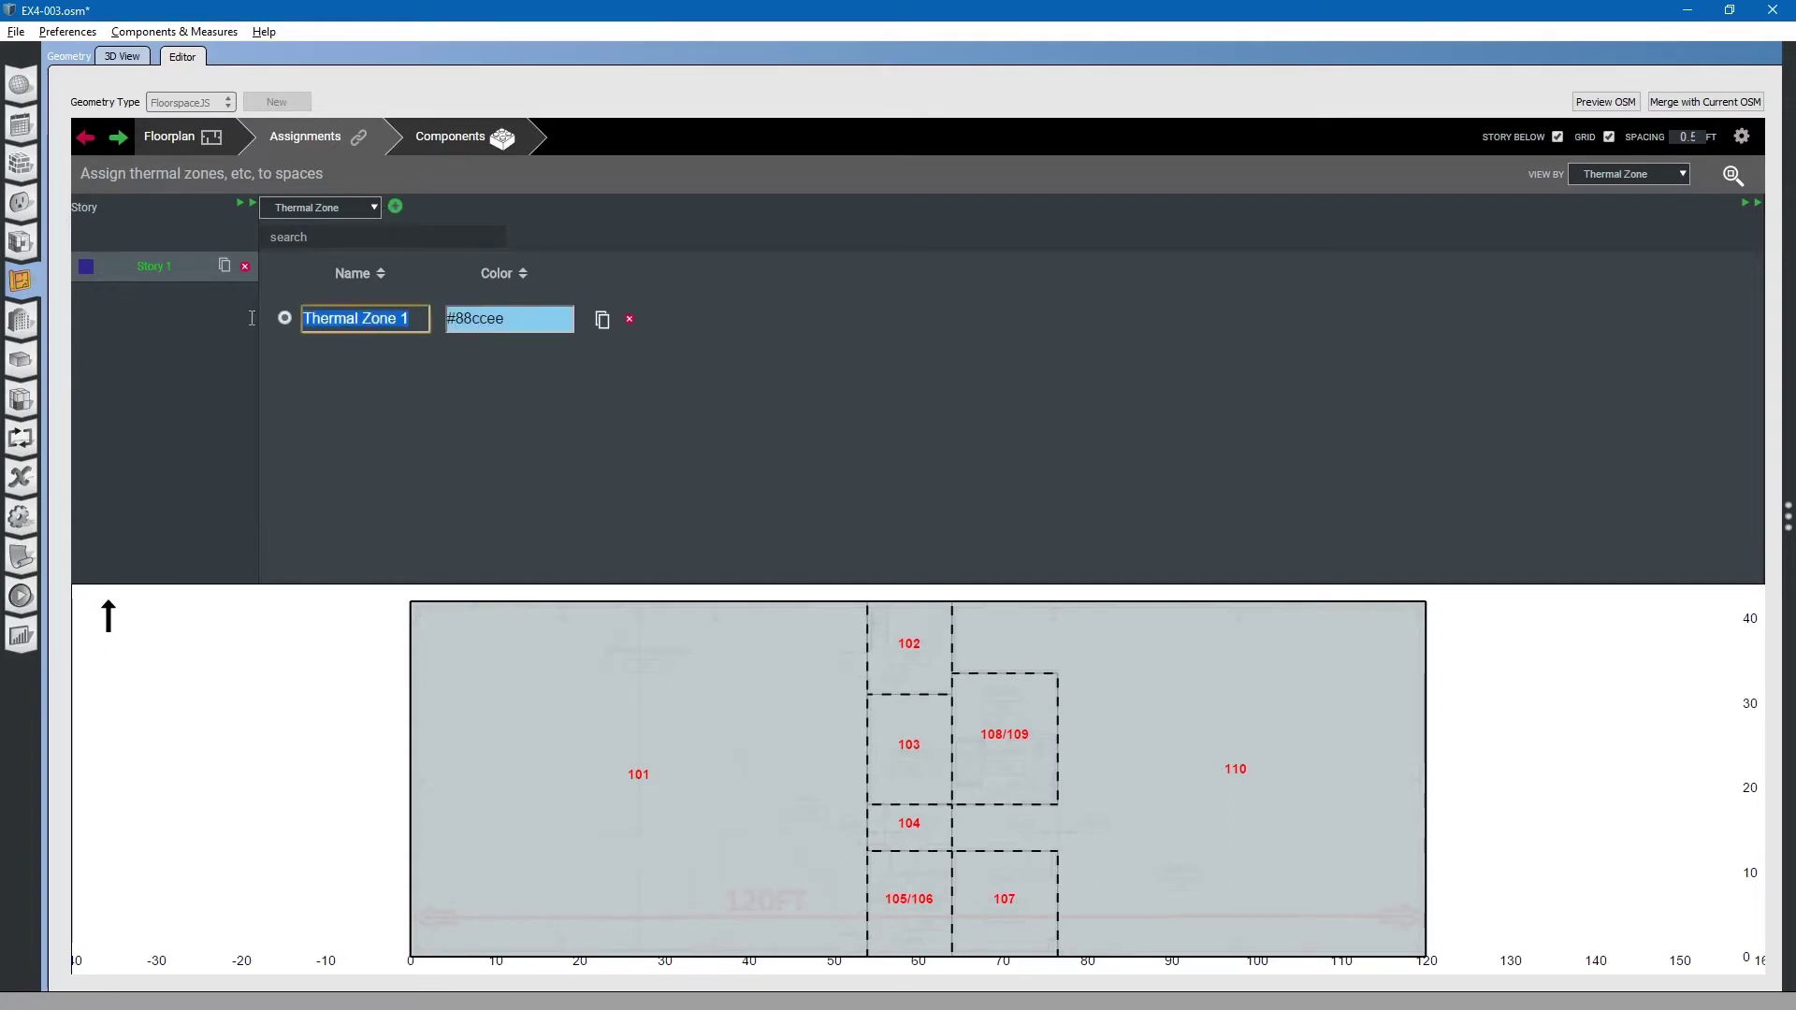
{"action": "type", "text": "T"}
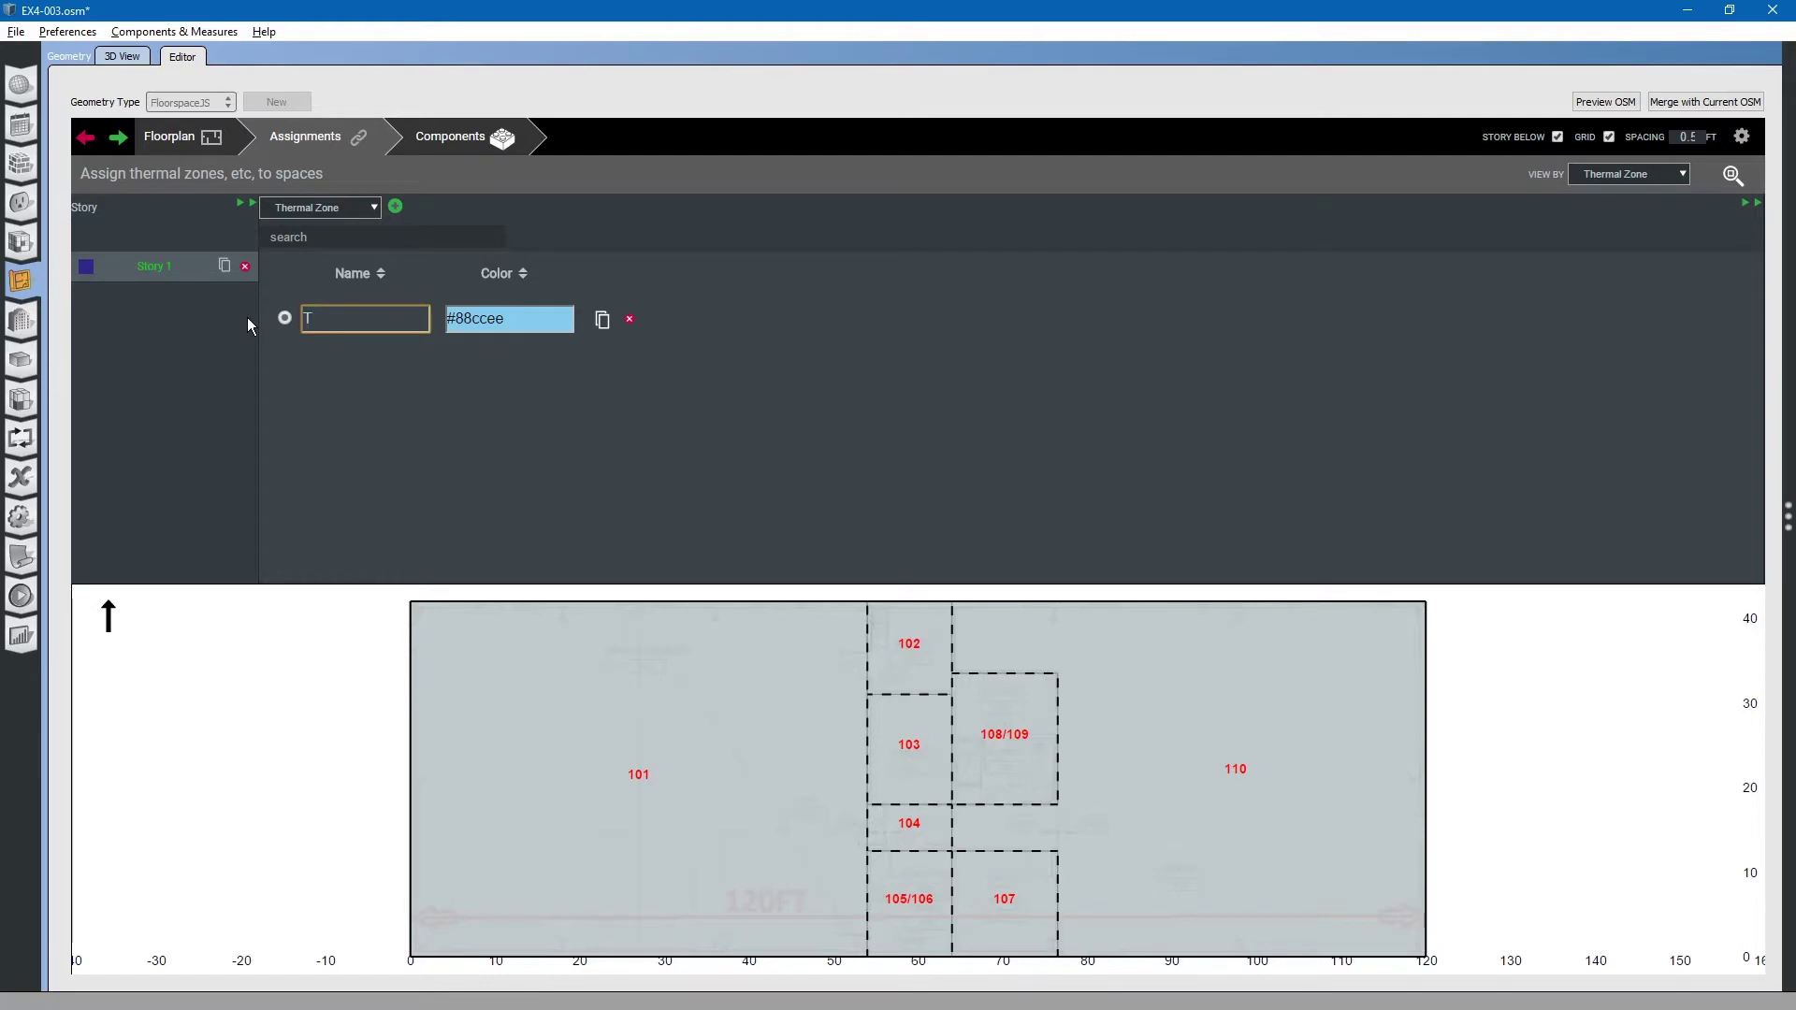
{"action": "type", "text": "Z-101"}
{"action": "triple_click", "coordinate": [356, 319]}
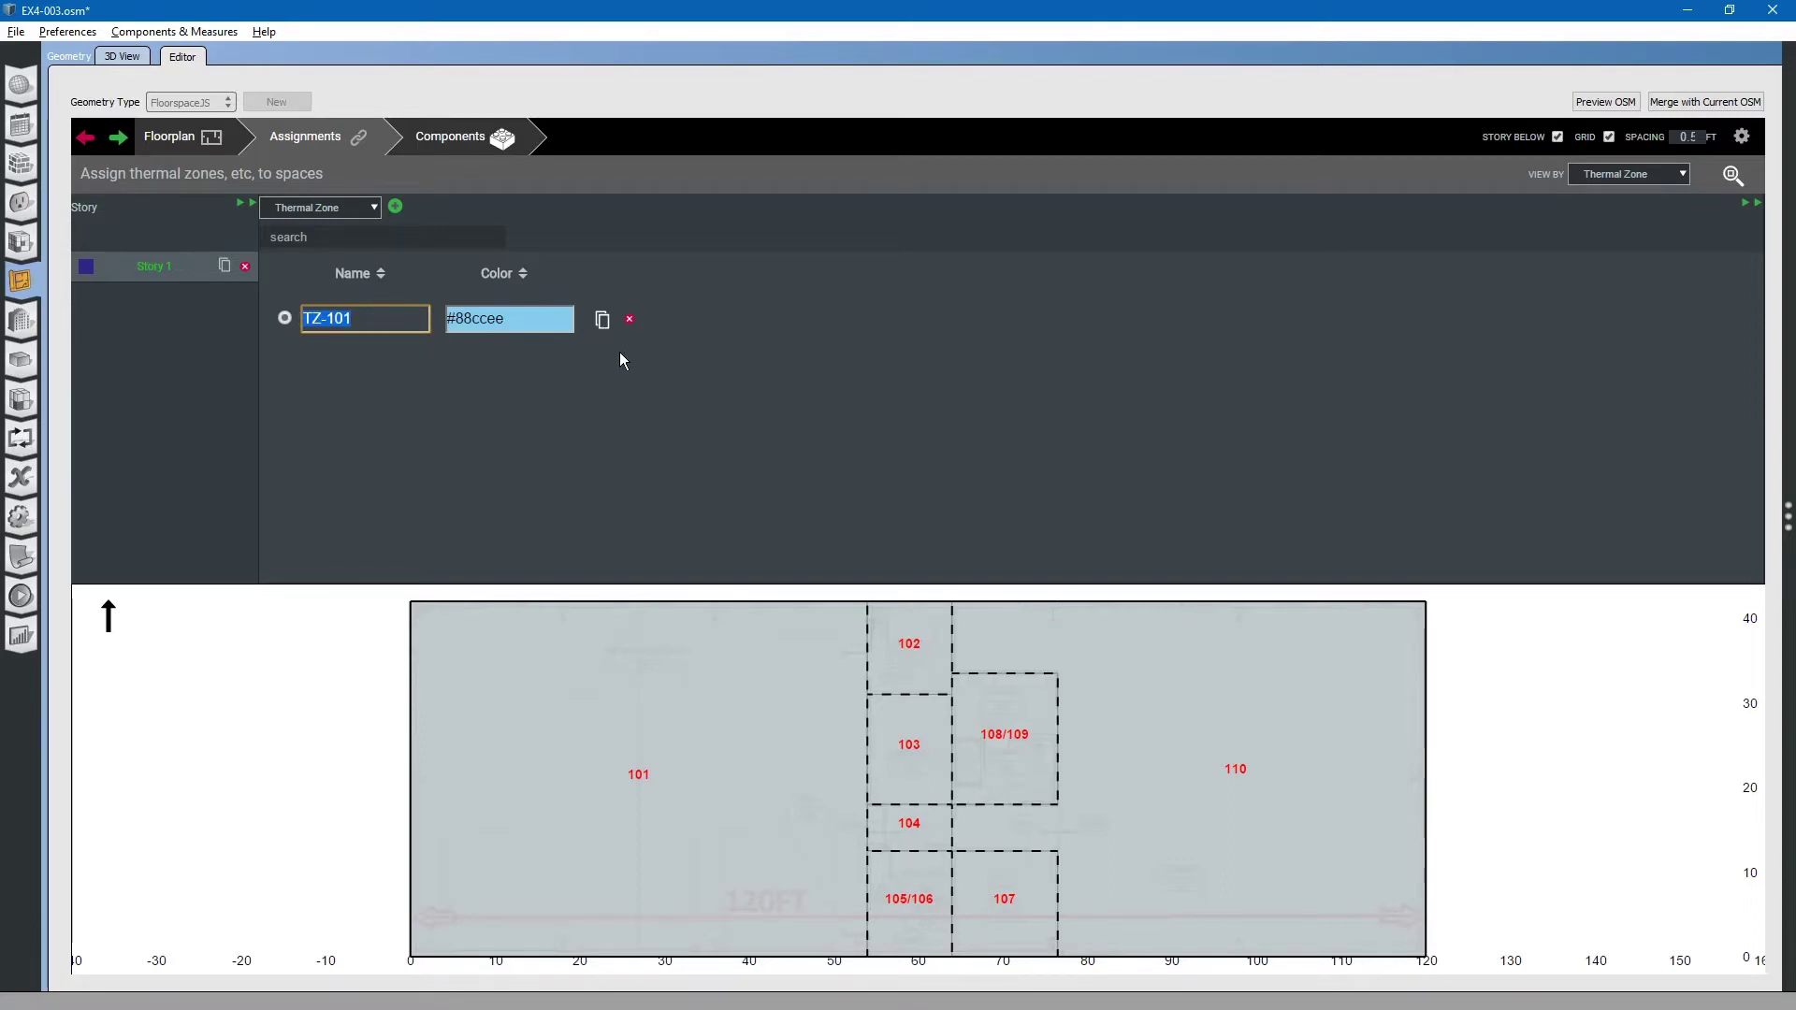
Switch to Photos, examine the HVAC floor plan image HVACPlan.png for how the rooms are served, and return to OpenStudio
{"action": "key", "text": "alt+Tab"}
{"action": "key", "text": "alt+Tab"}
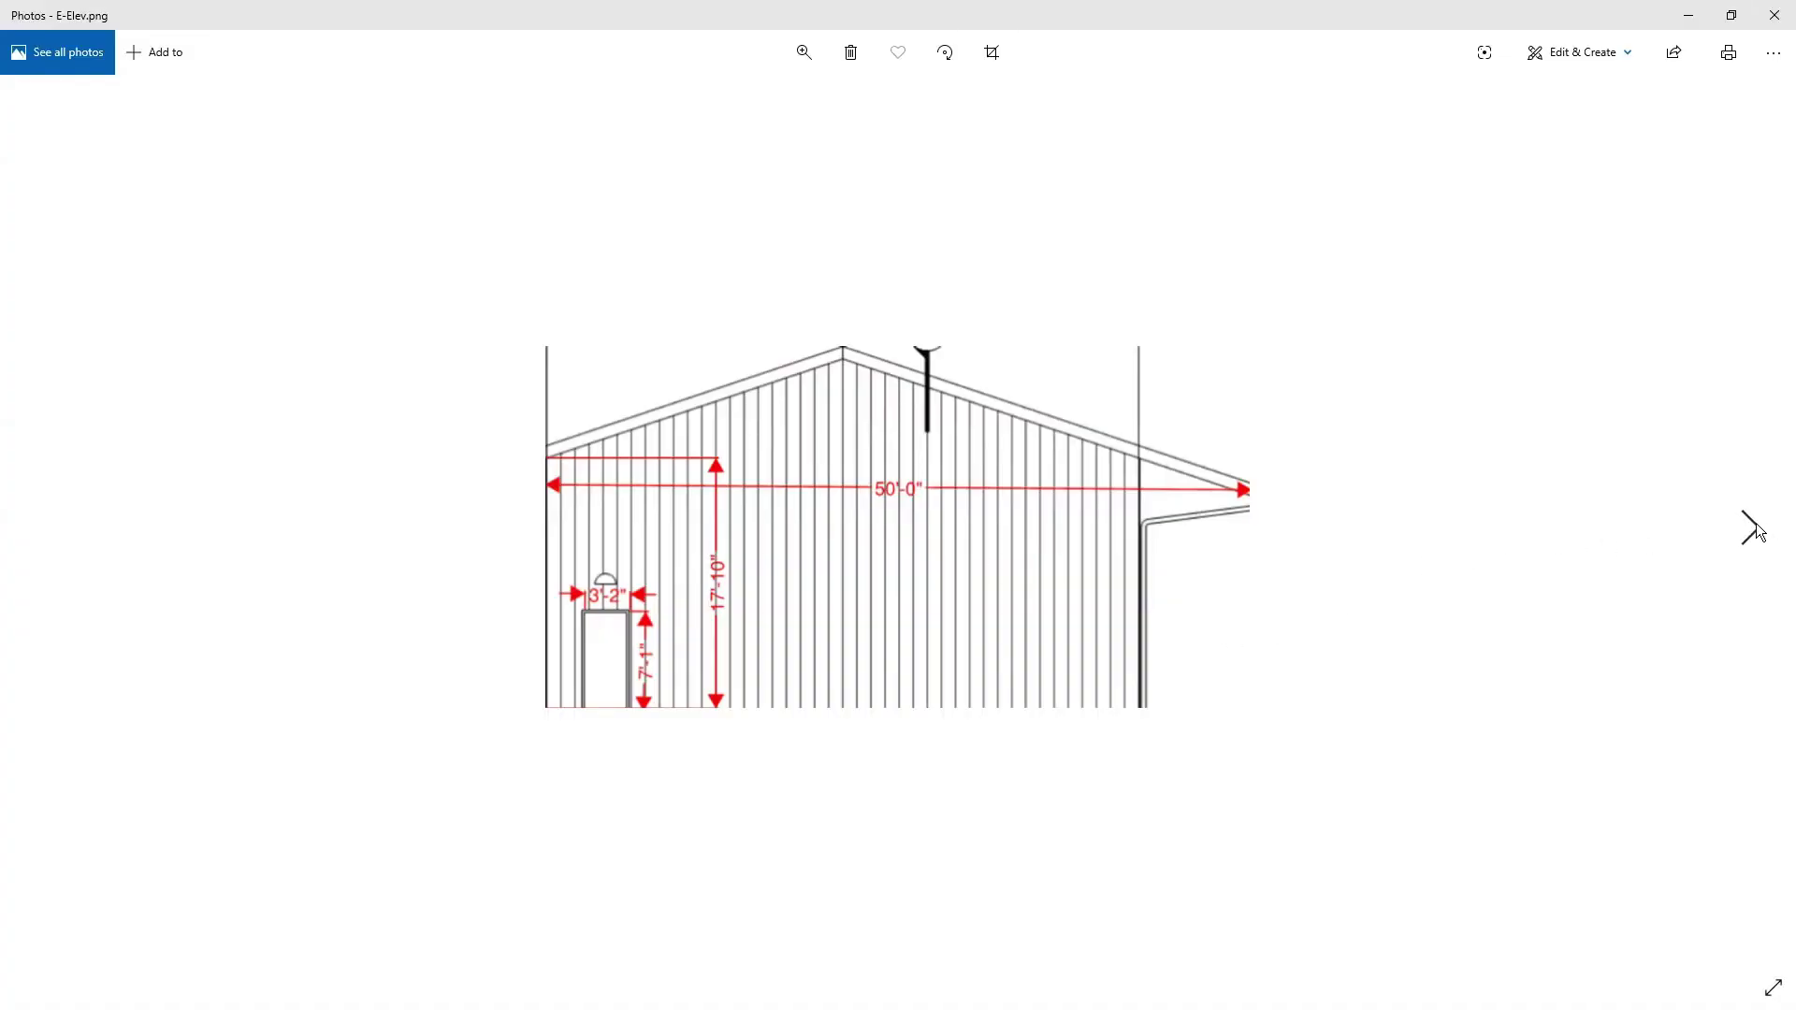
{"action": "left_click", "coordinate": [1749, 526]}
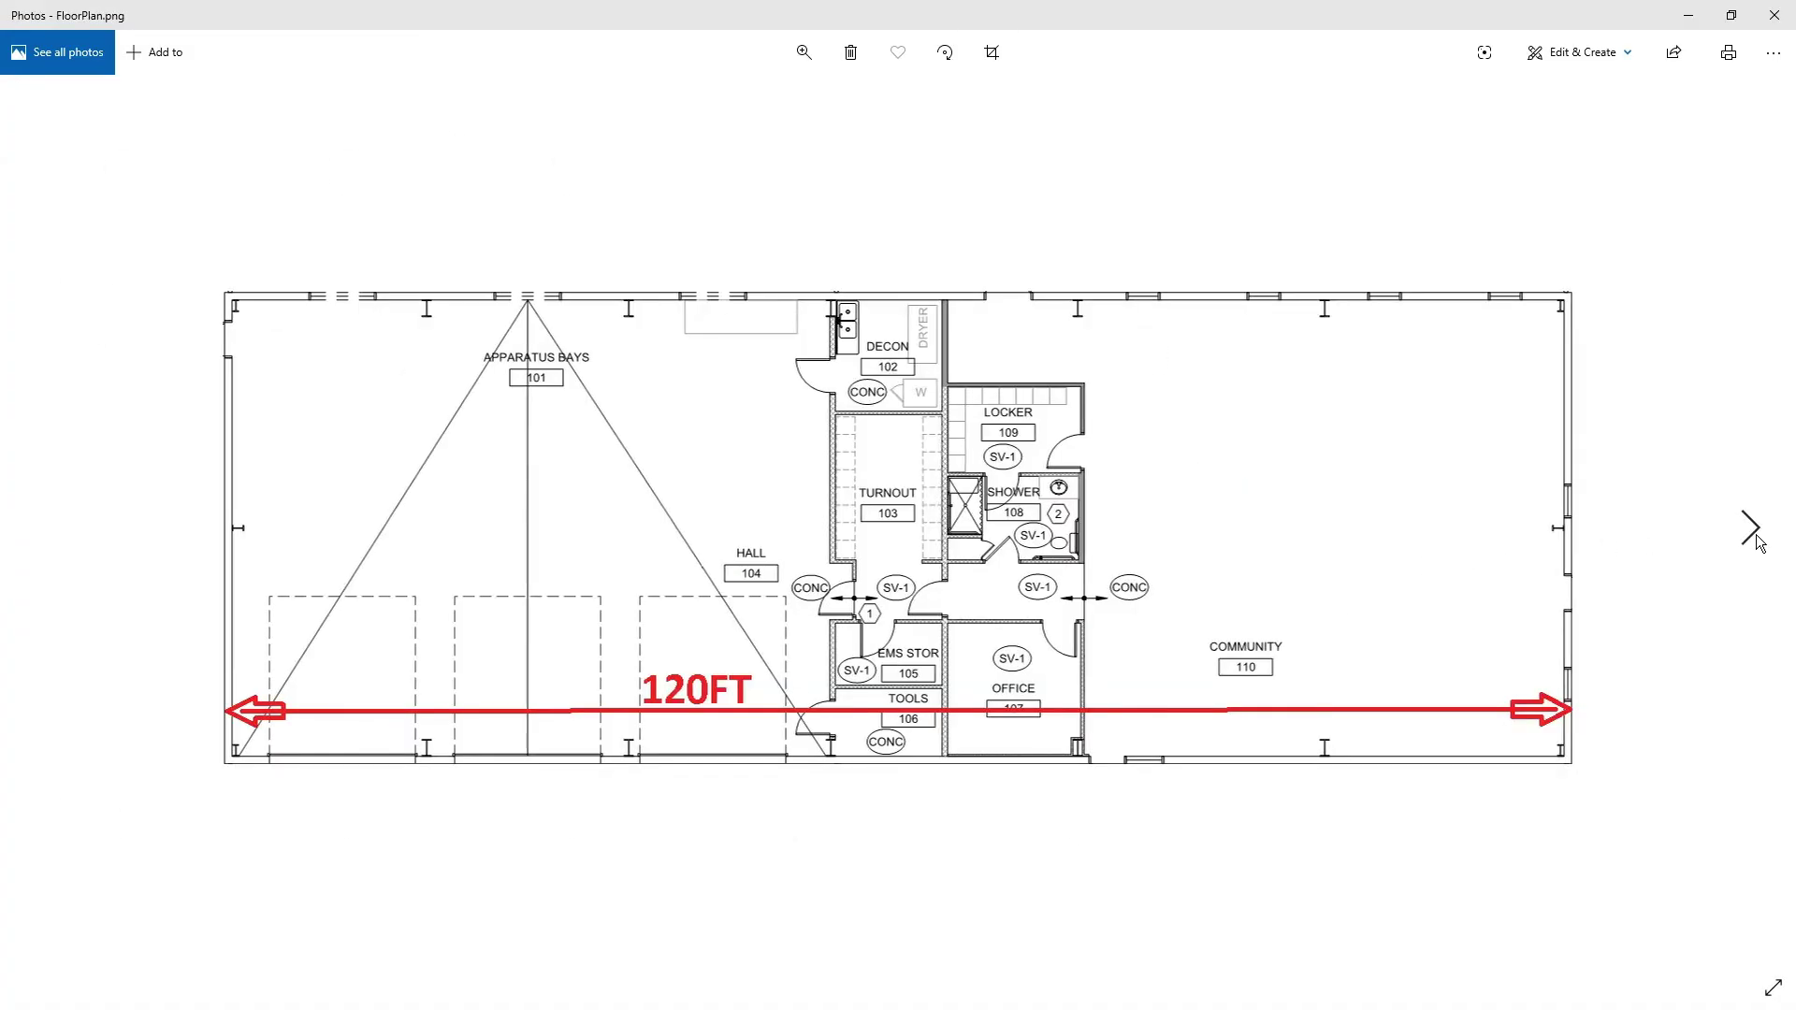
{"action": "left_click", "coordinate": [1756, 536]}
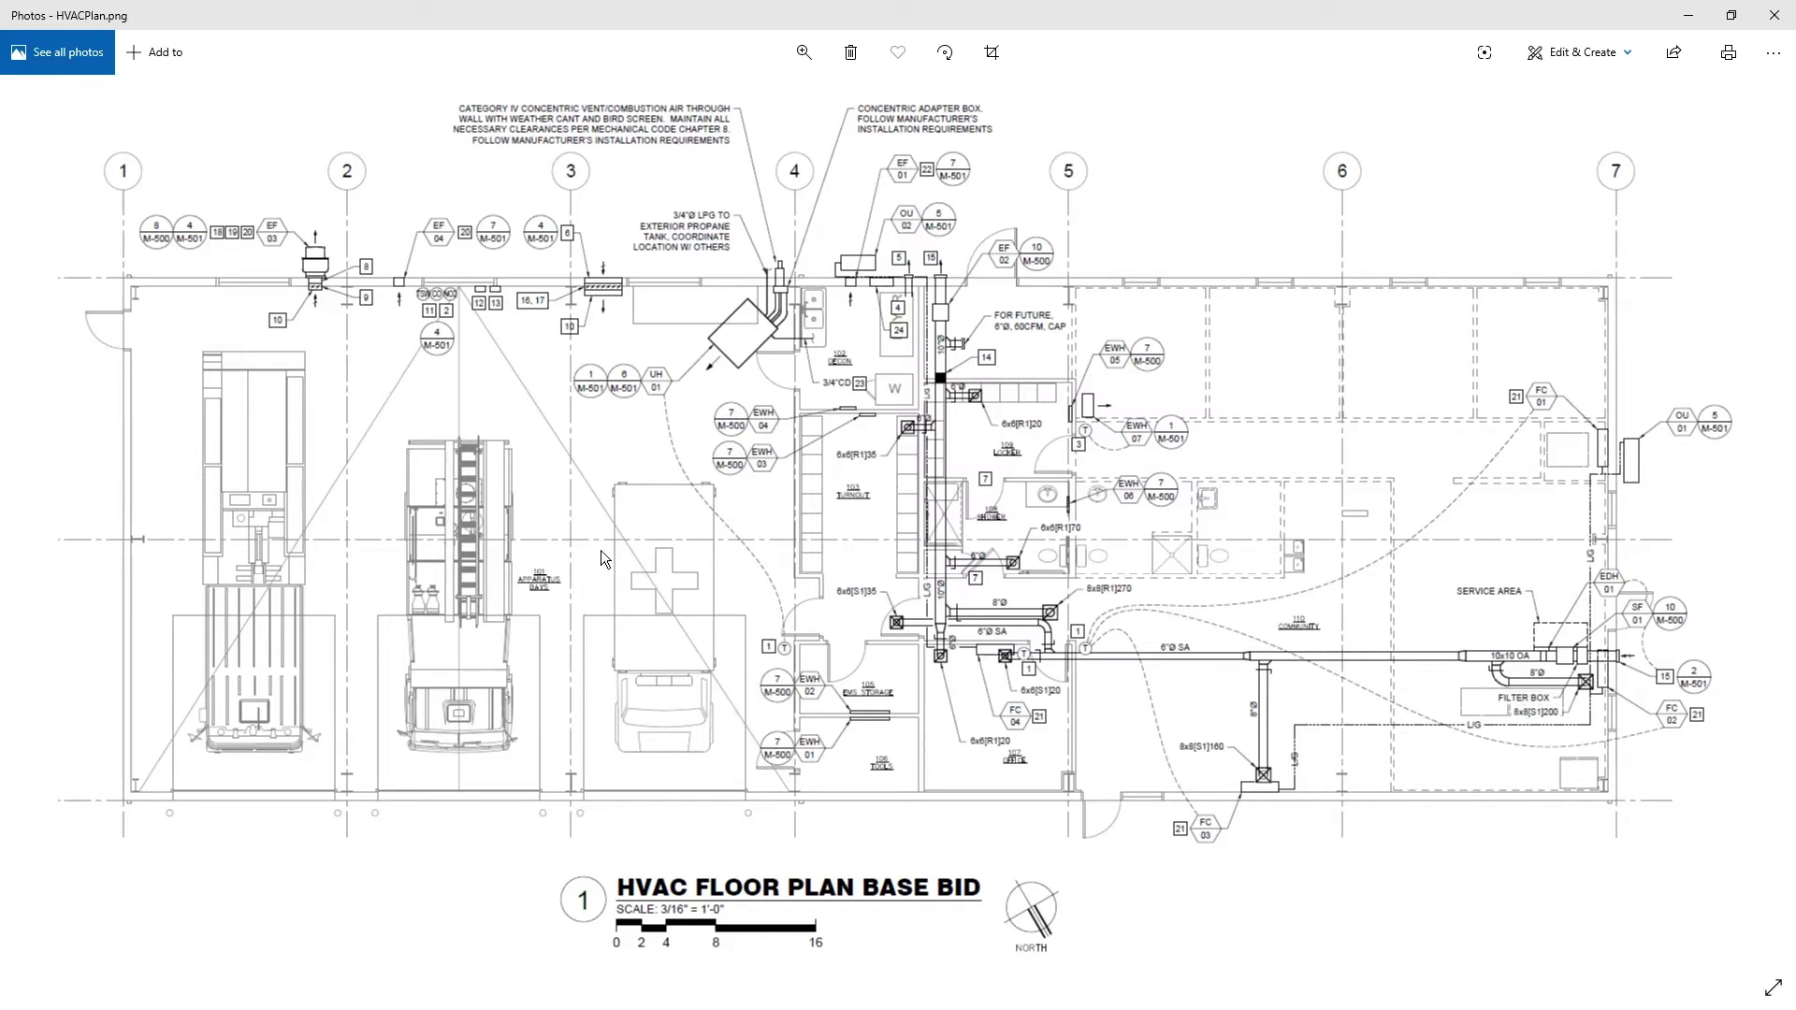
{"action": "key", "text": "alt+Tab"}
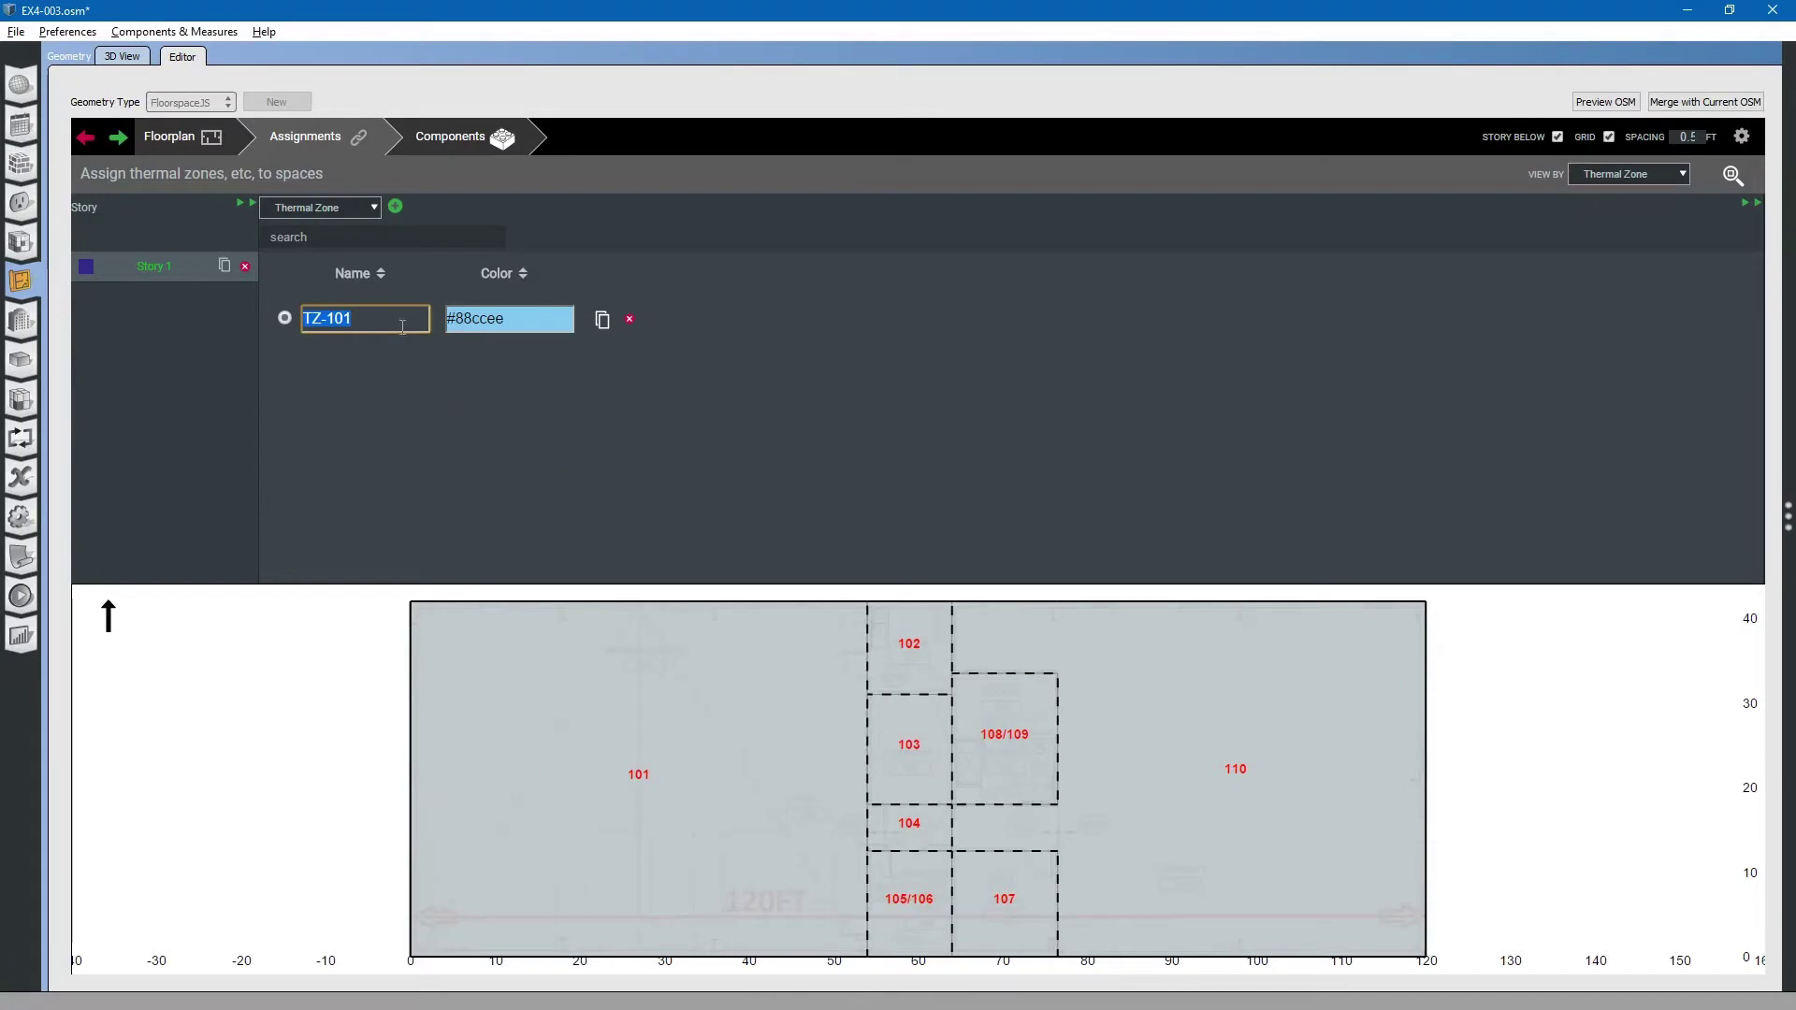
Duplicate the TZ-101 thermal zone to create two more zones named TZ-102 and TZ-103
{"action": "left_click", "coordinate": [384, 320]}
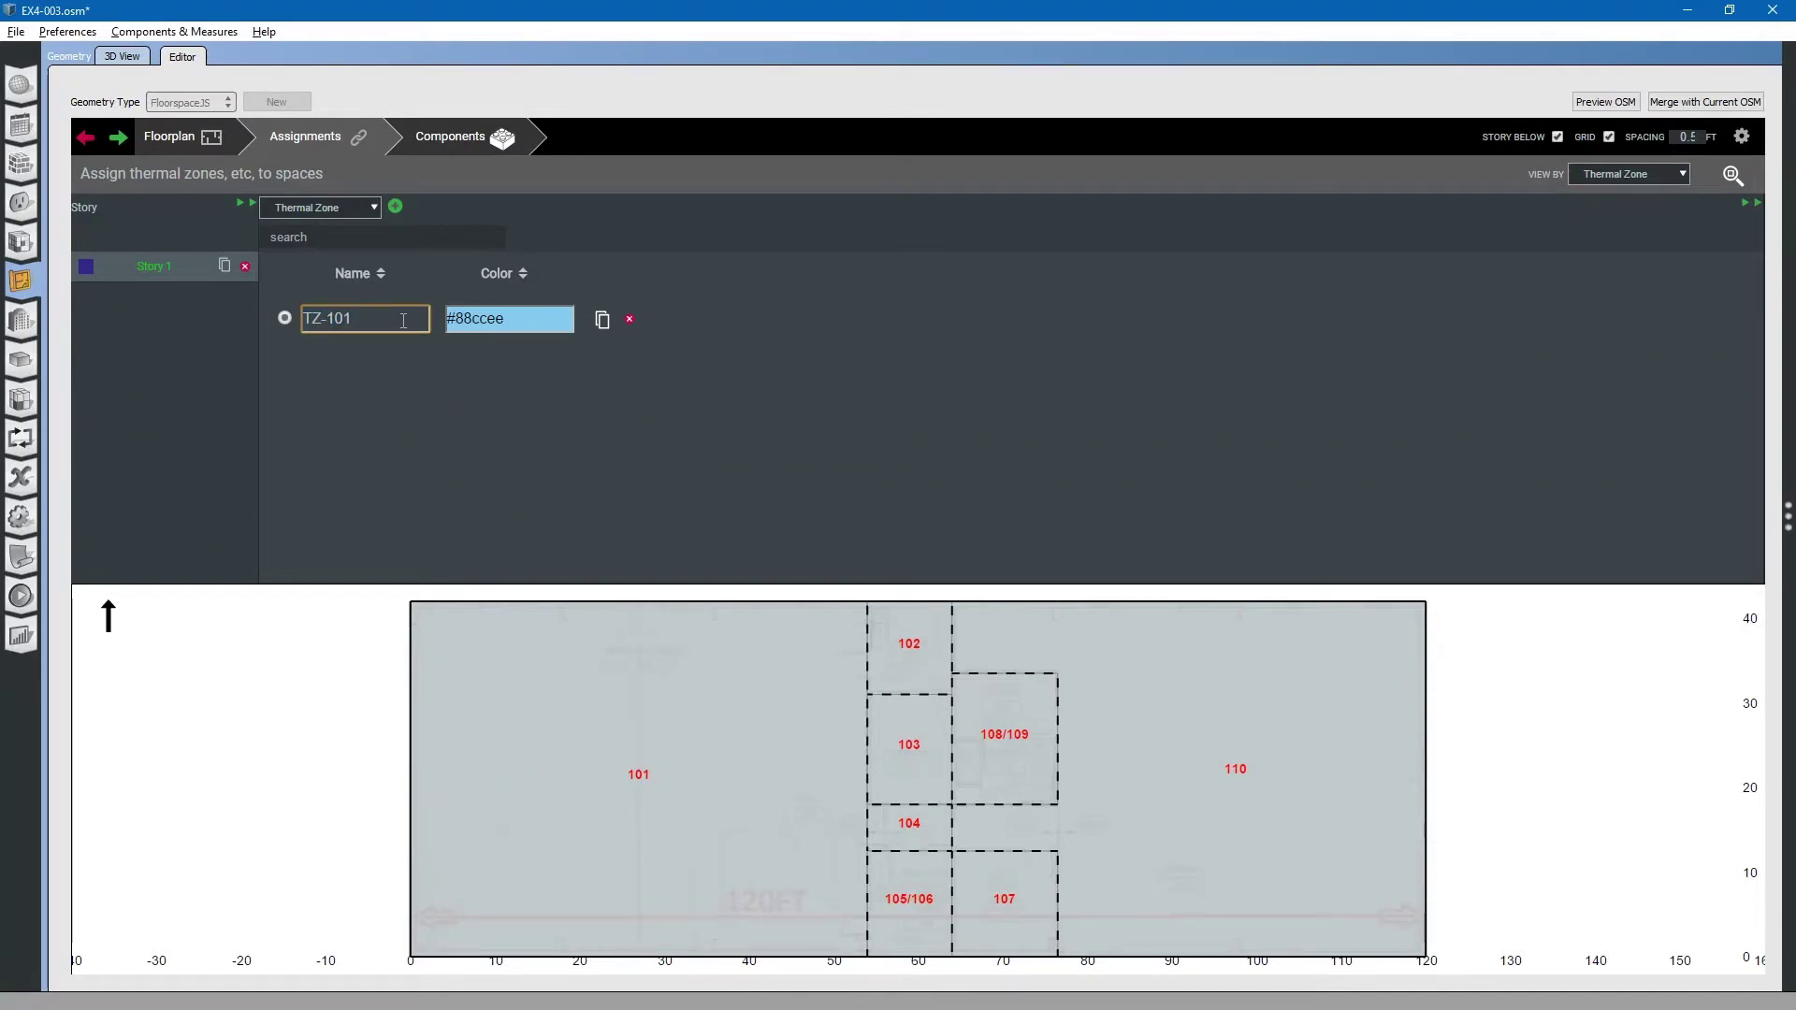
{"action": "left_click", "coordinate": [602, 321]}
{"action": "left_click_drag", "start_coordinate": [376, 365], "coordinate": [344, 369]}
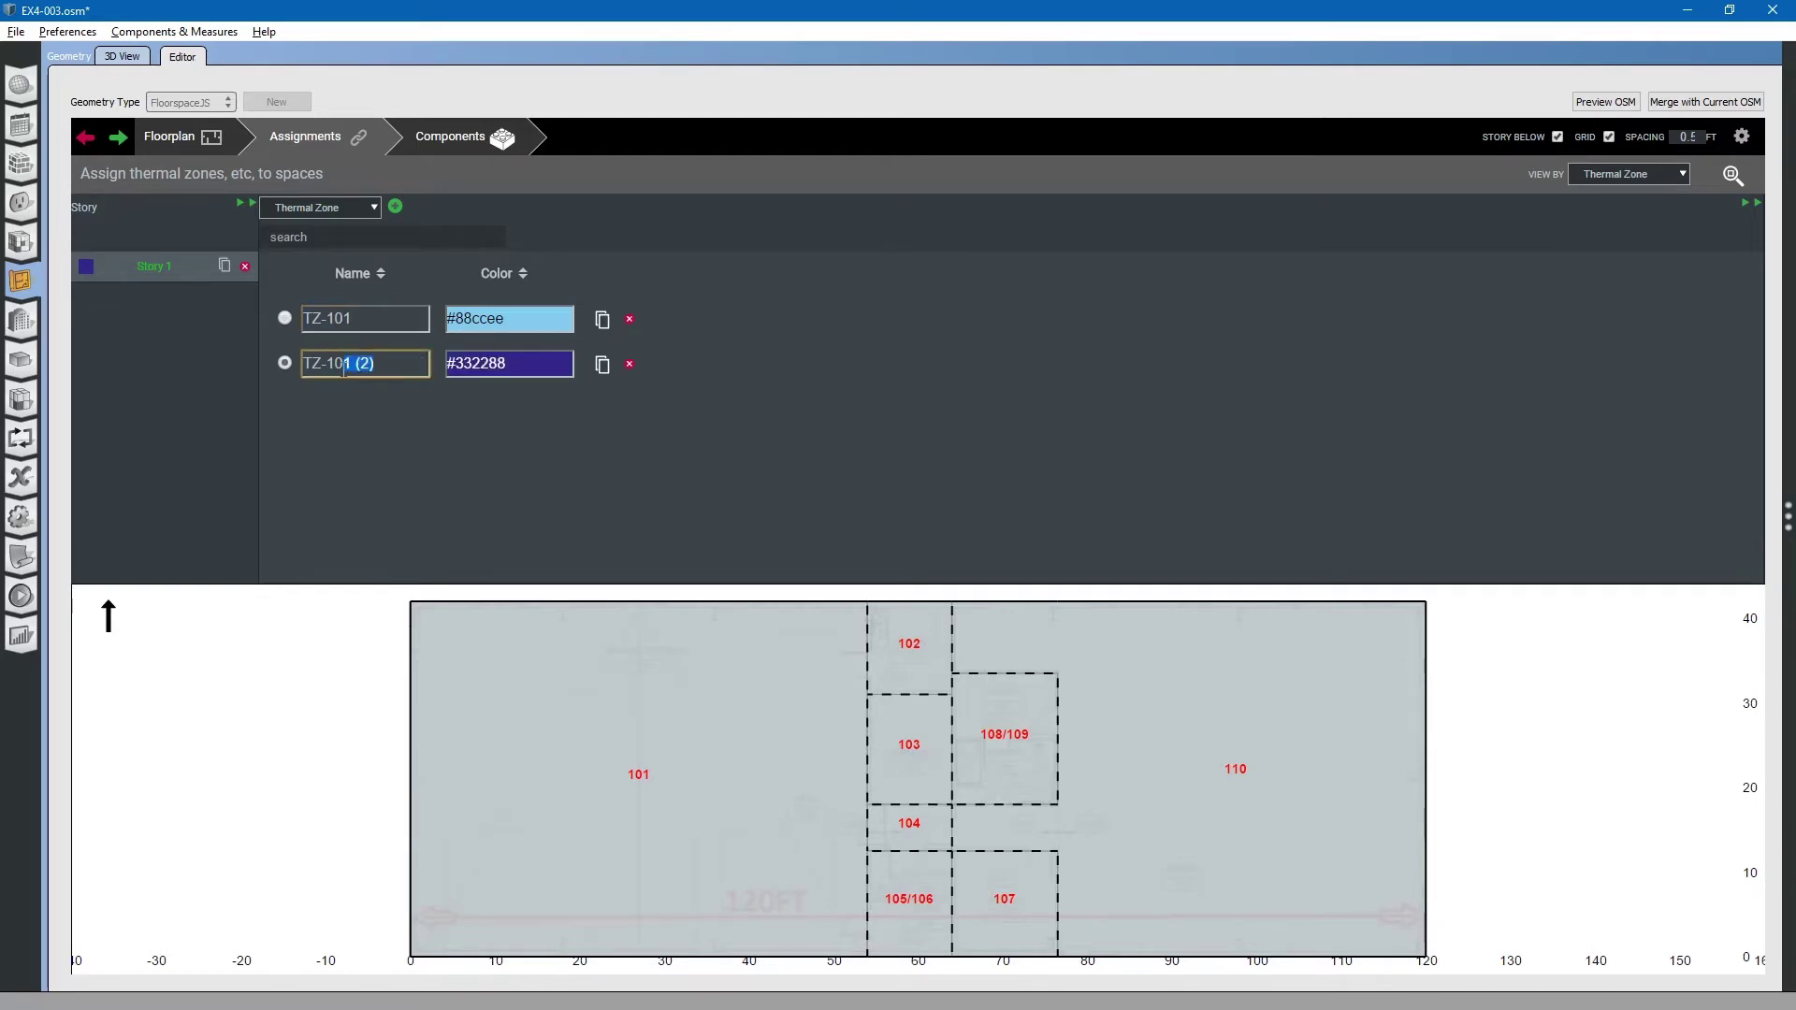
{"action": "type", "text": "2"}
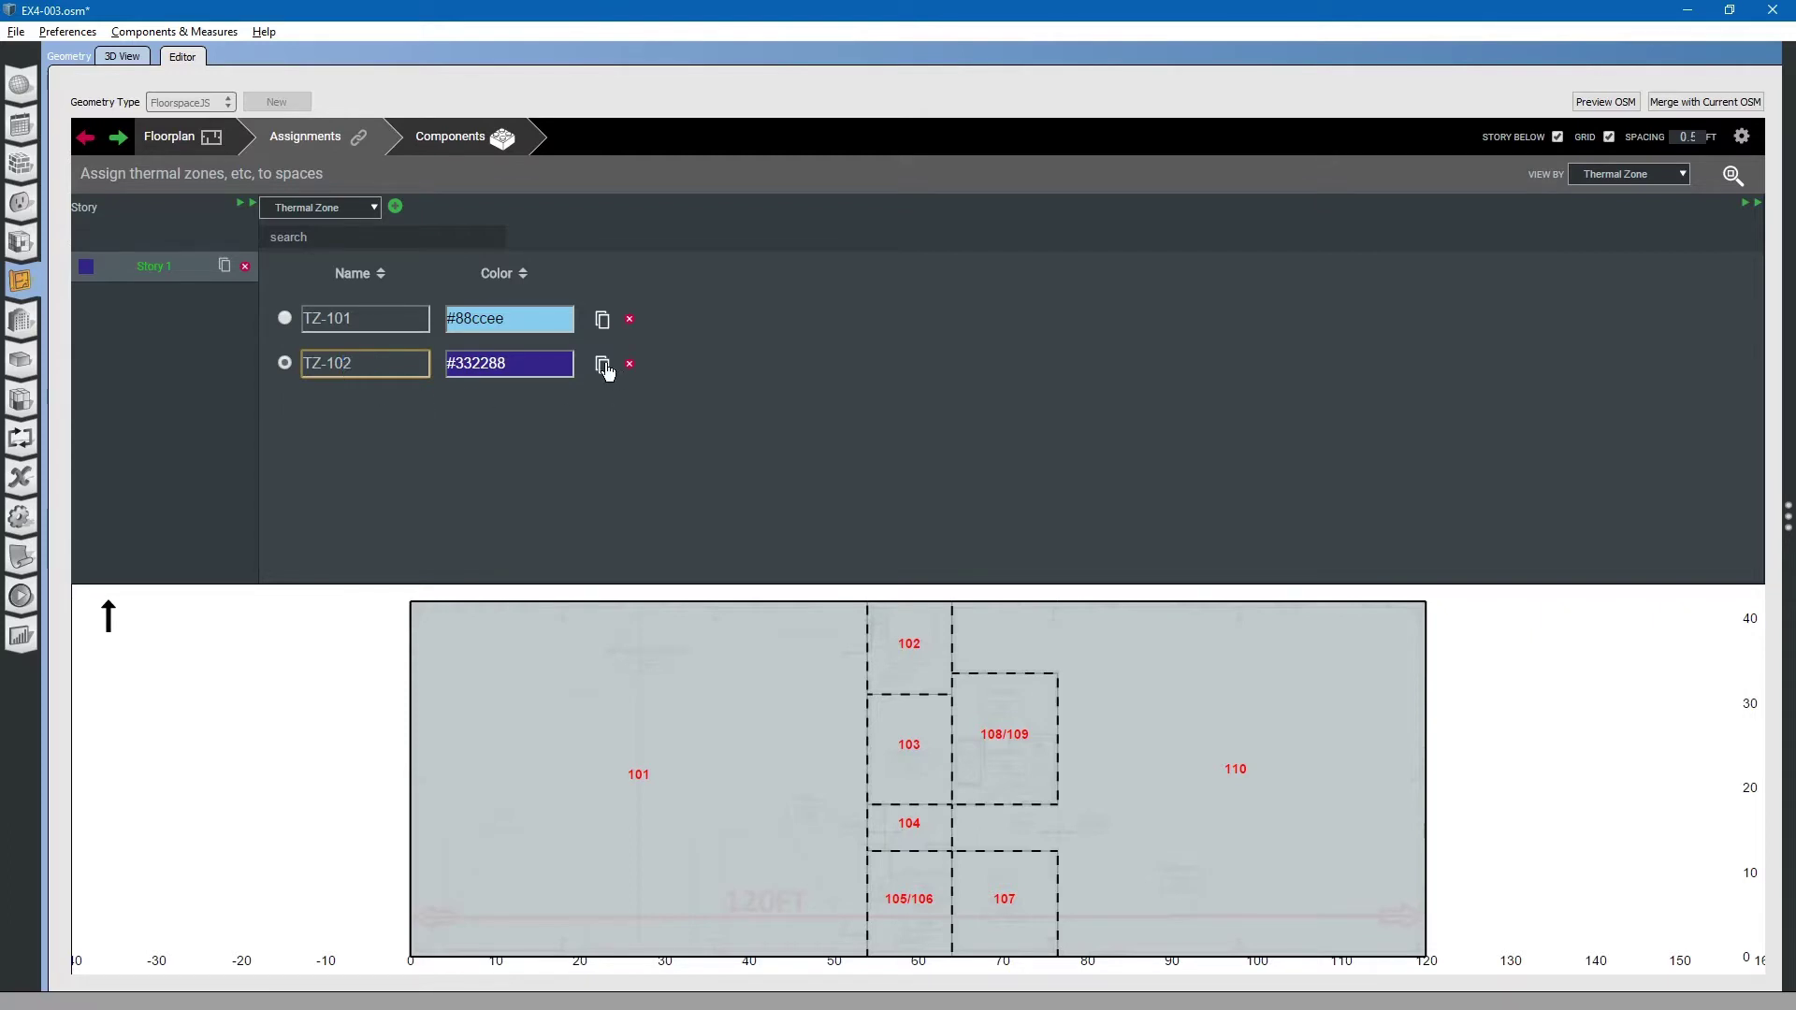
{"action": "left_click", "coordinate": [603, 364]}
{"action": "left_click_drag", "start_coordinate": [376, 409], "coordinate": [344, 458]}
{"action": "type", "text": "3"}
Create thermal zones TZ-104 and TZ-105/106 by duplicating the preceding zone and renaming each copy
{"action": "left_click", "coordinate": [602, 409]}
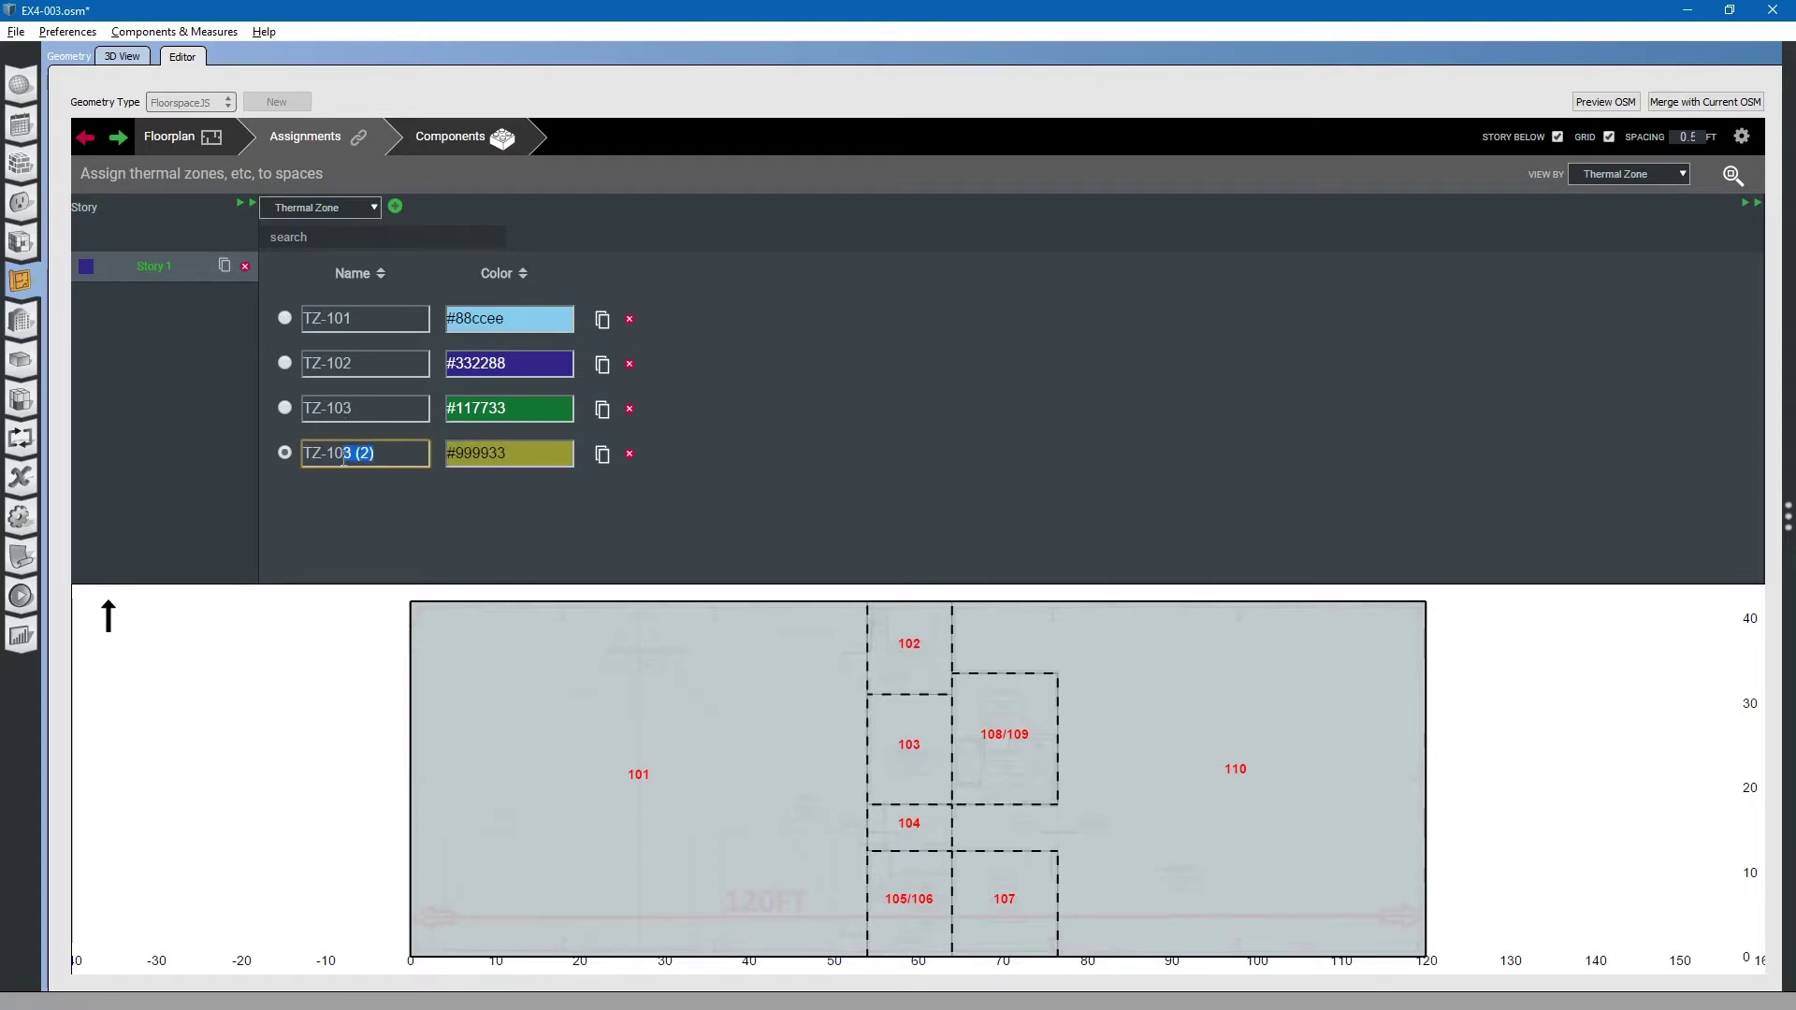
{"action": "type", "text": "4"}
{"action": "left_click", "coordinate": [602, 455]}
{"action": "left_click_drag", "start_coordinate": [393, 503], "coordinate": [344, 499]}
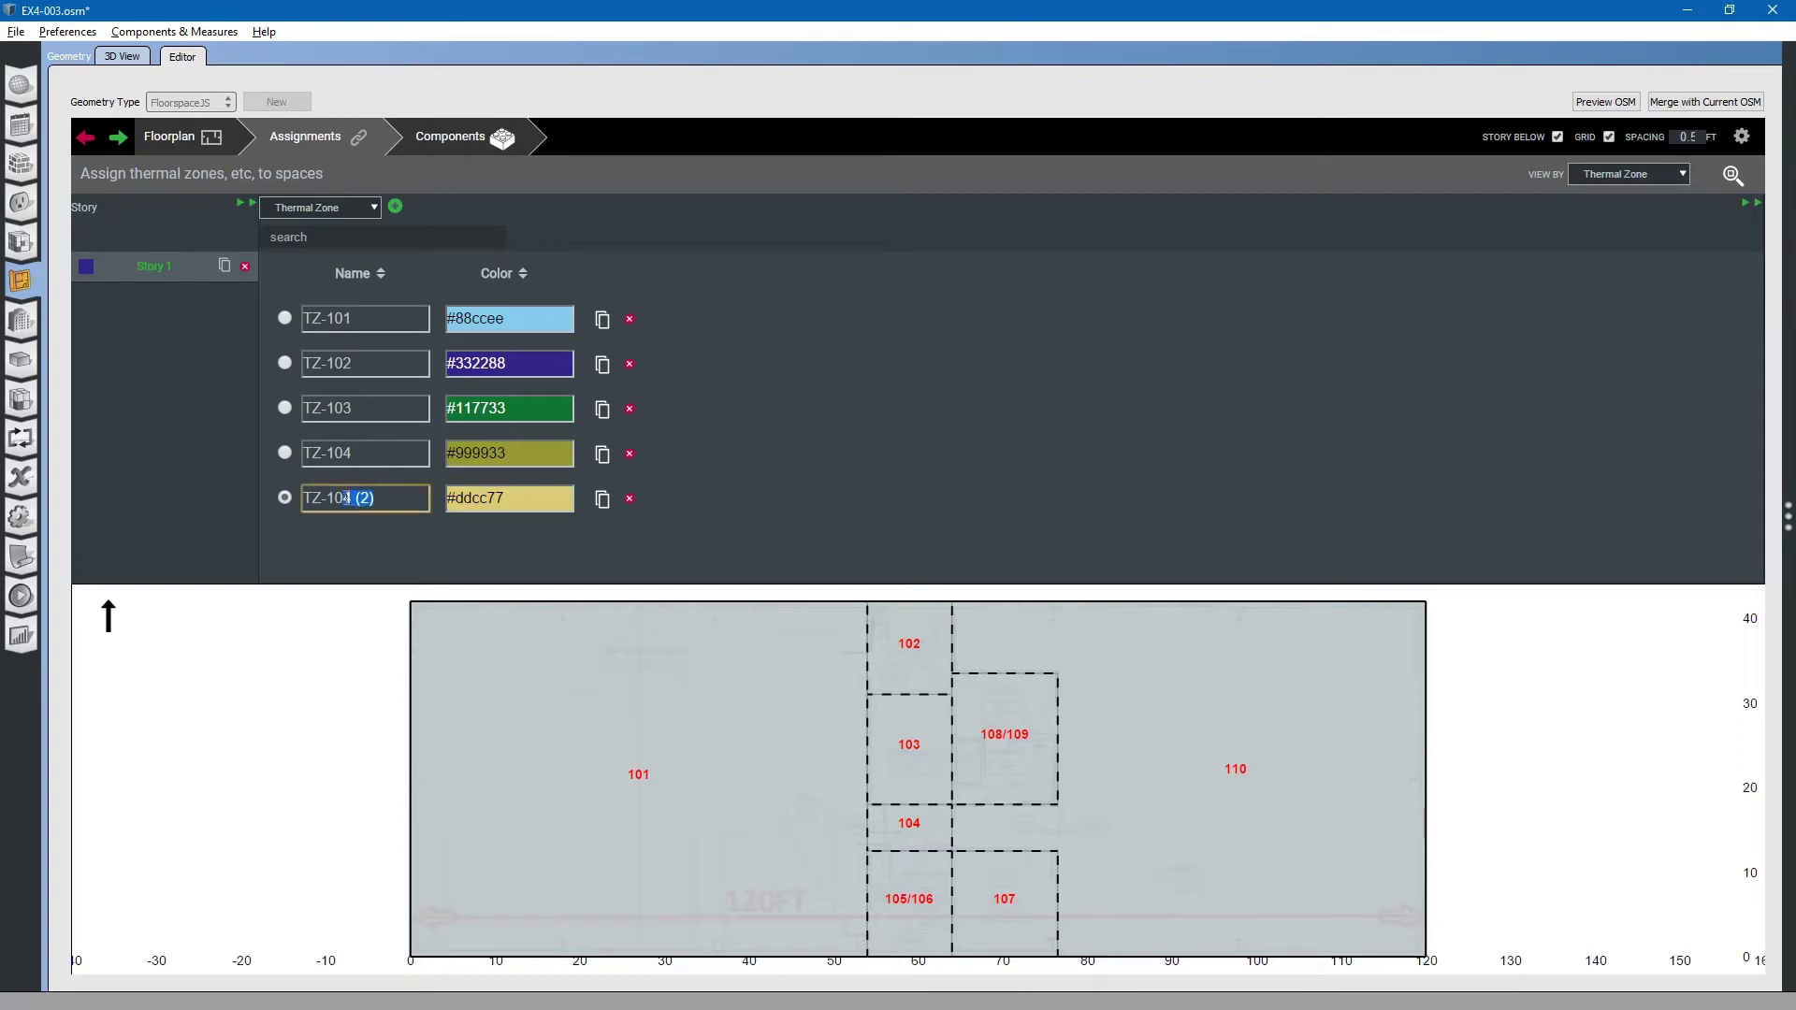
{"action": "type", "text": "5/106"}
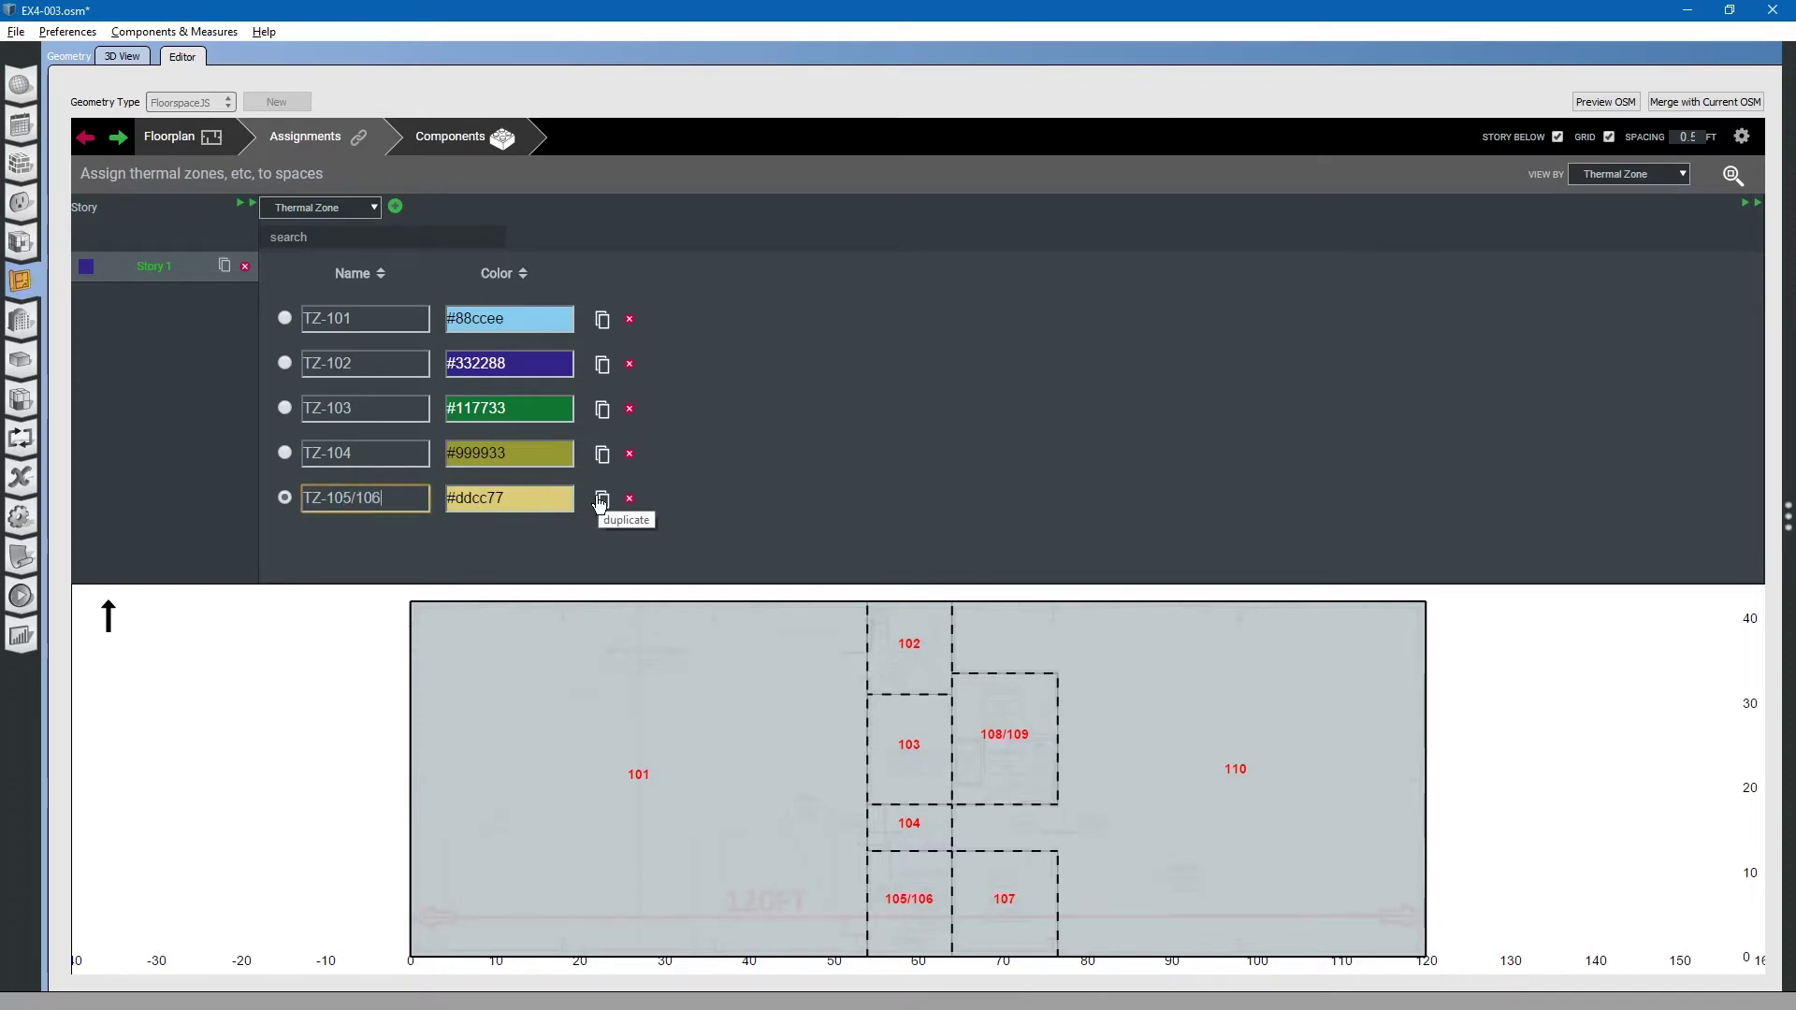
Create thermal zones TZ-107 and TZ-108/109 as renamed duplicates of the last zone in the table
{"action": "left_click", "coordinate": [601, 500]}
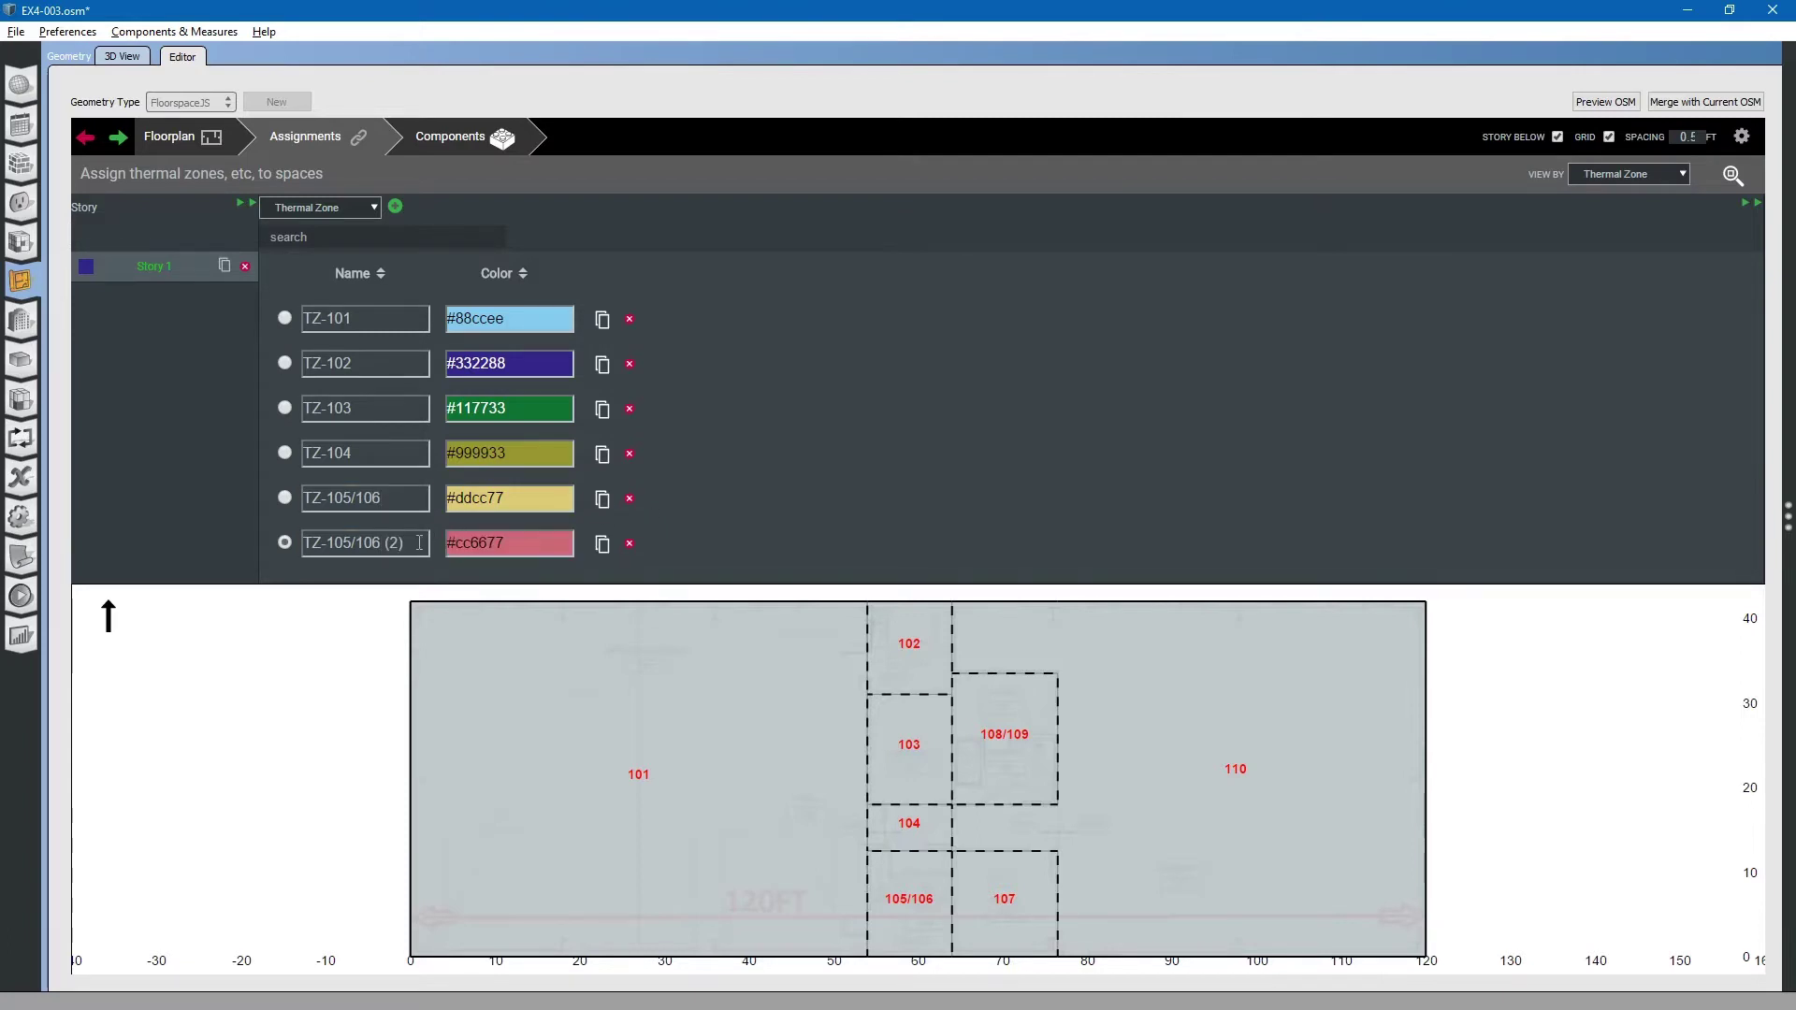
{"action": "left_click_drag", "start_coordinate": [404, 542], "coordinate": [347, 542]}
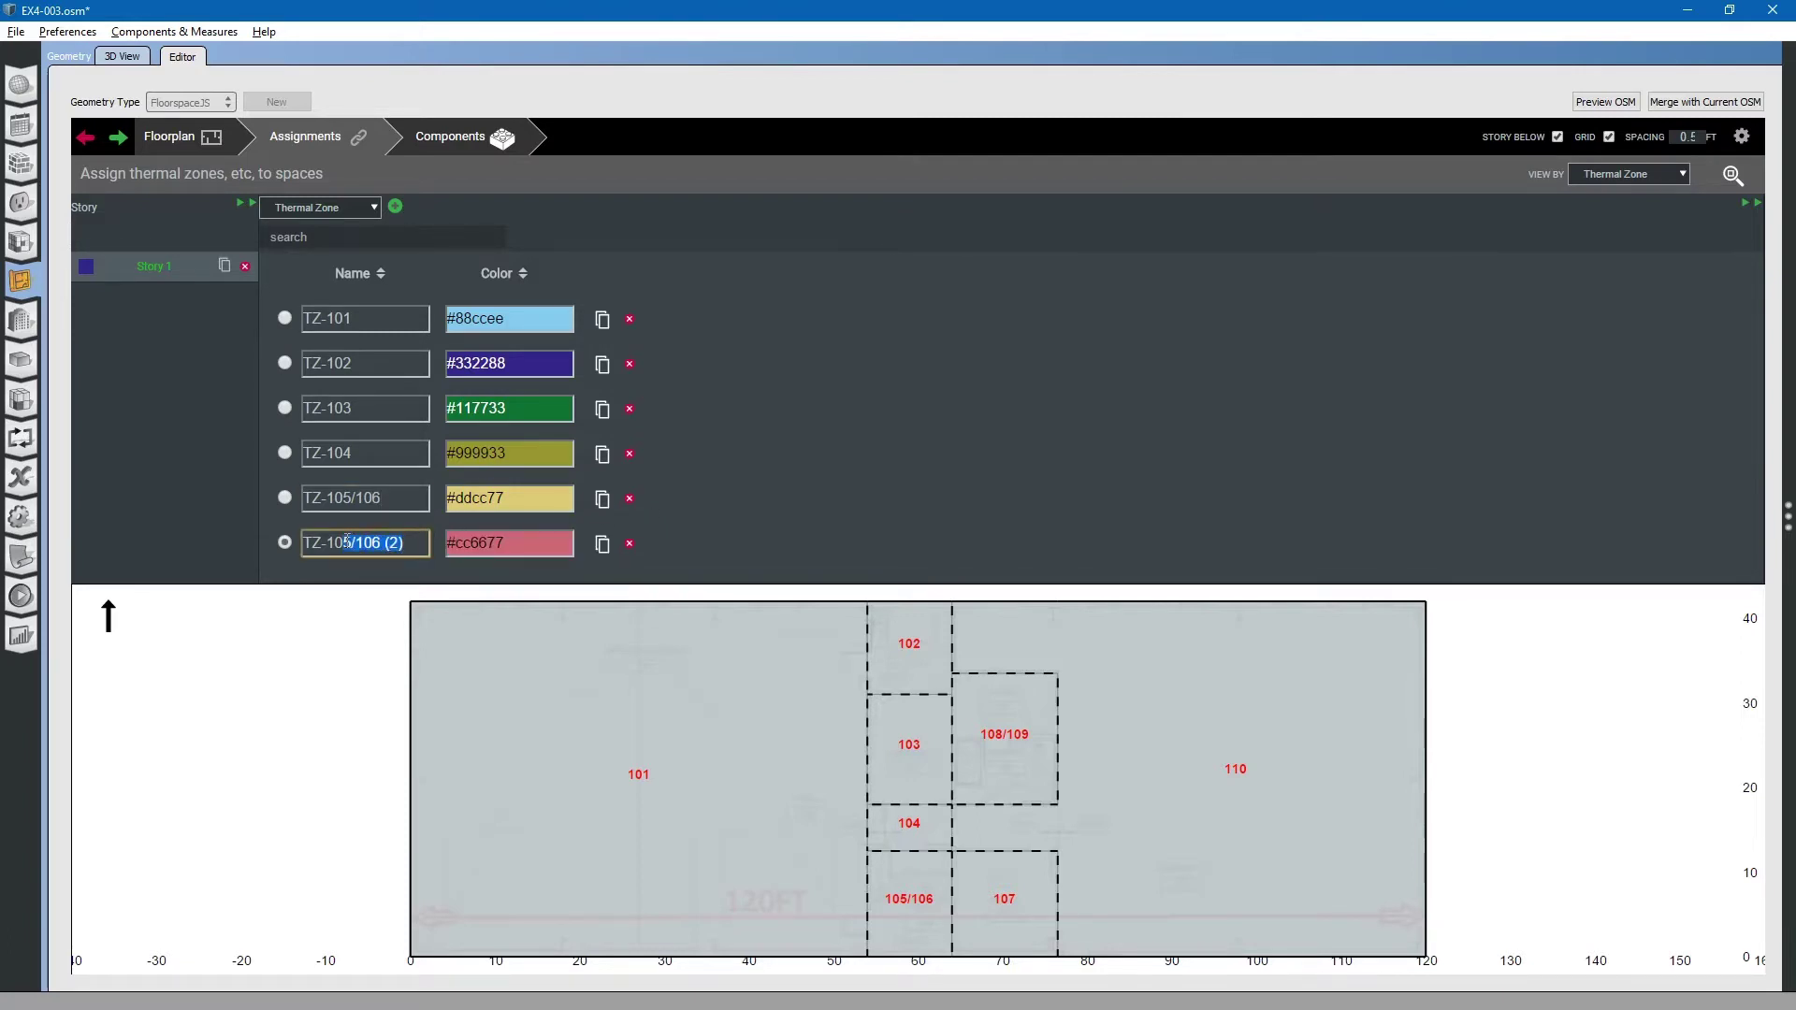
{"action": "type", "text": "7"}
{"action": "left_click", "coordinate": [602, 544]}
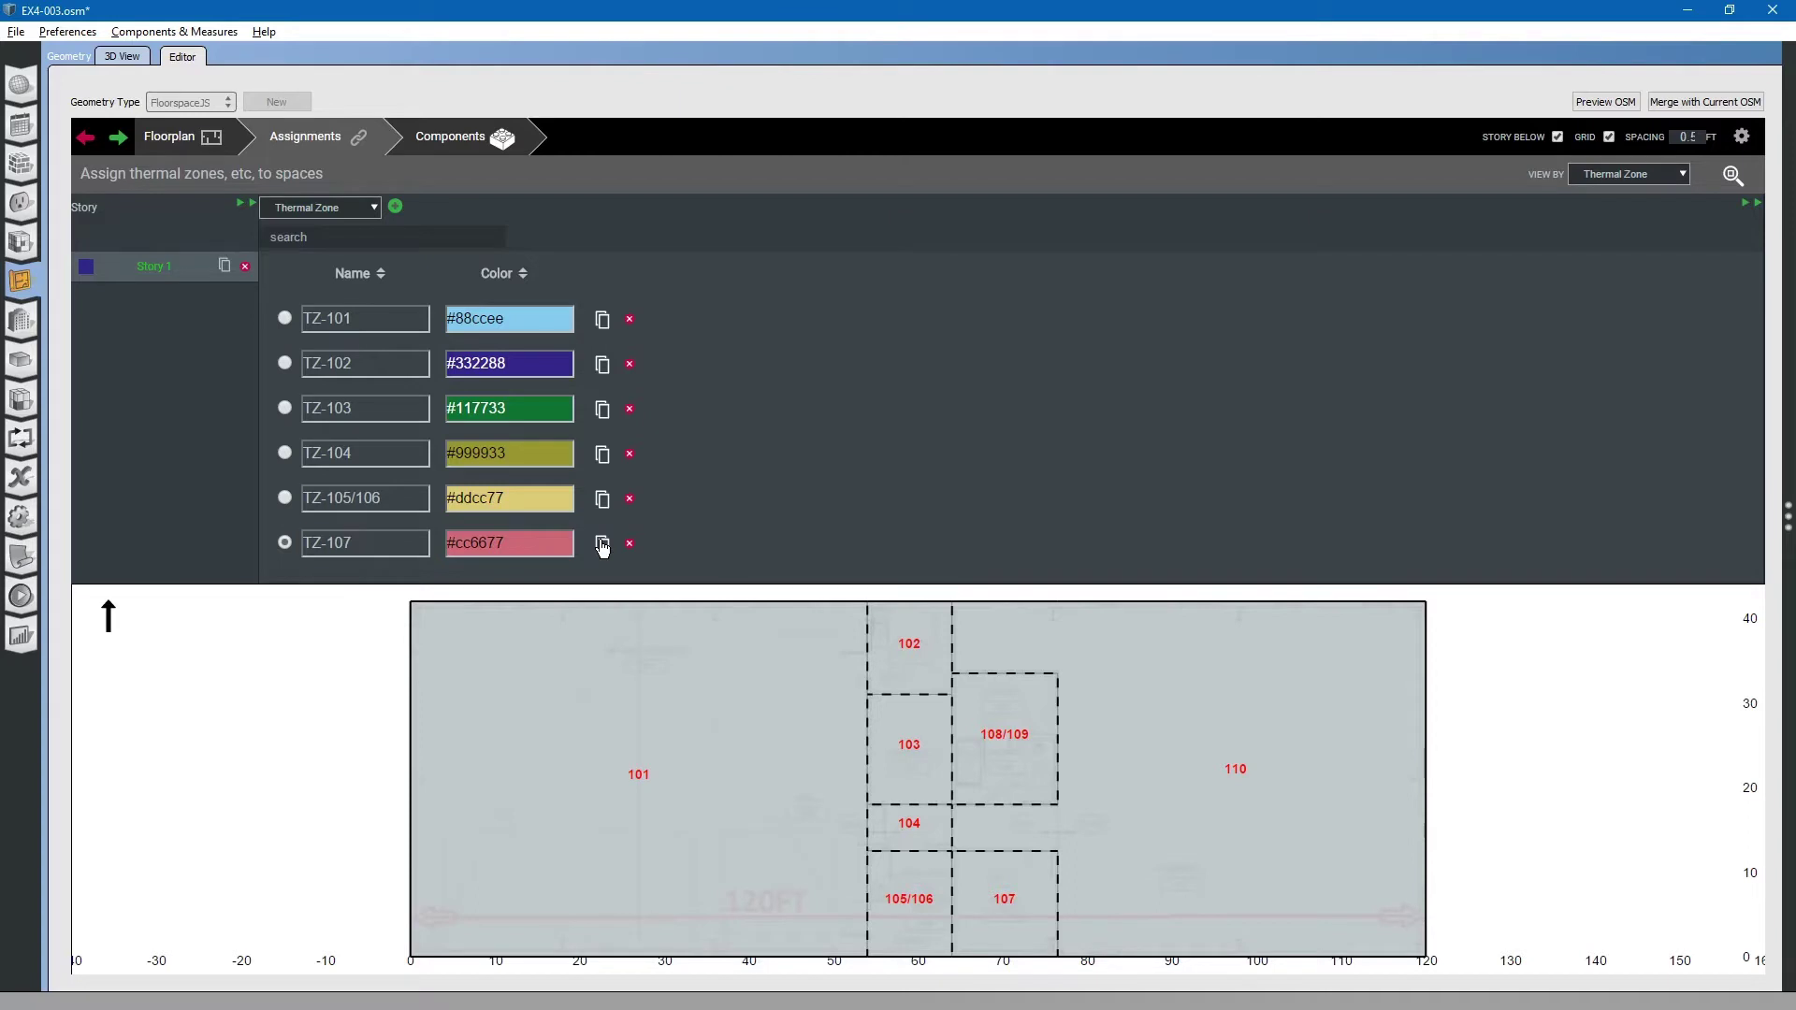
{"action": "left_click_drag", "start_coordinate": [399, 558], "coordinate": [346, 558]}
{"action": "type", "text": "8"}
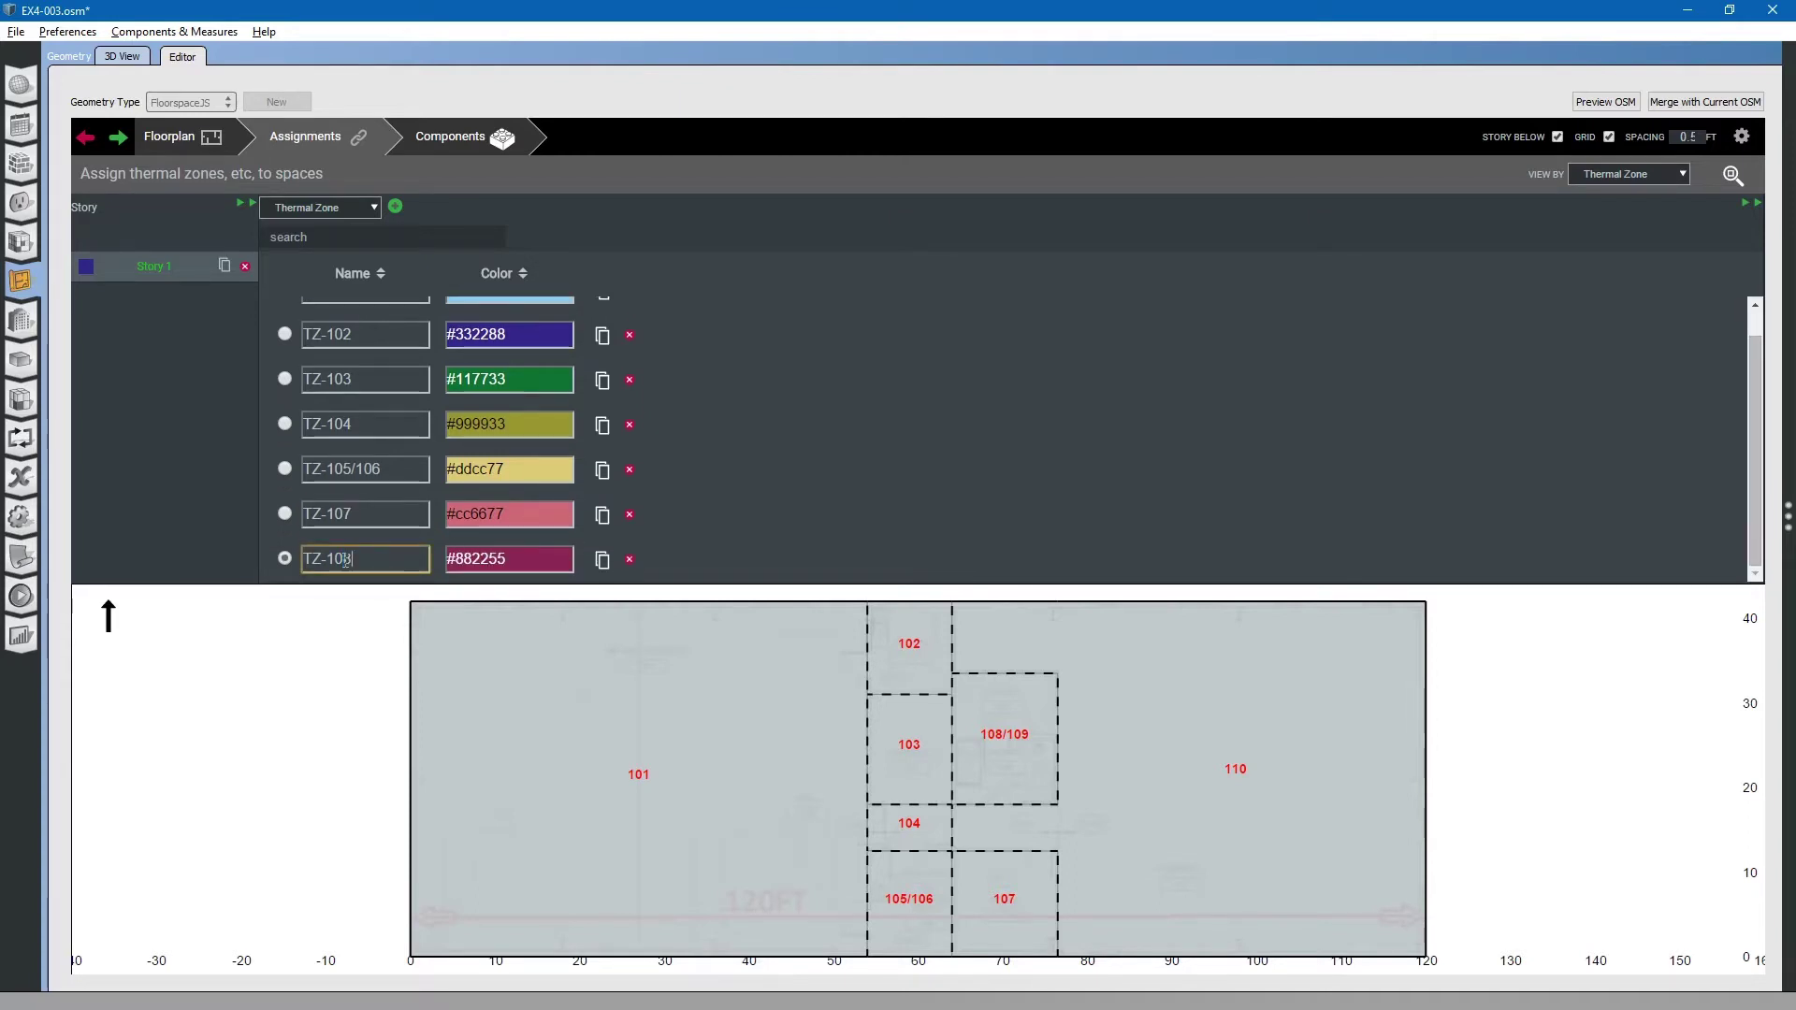
{"action": "type", "text": "/109"}
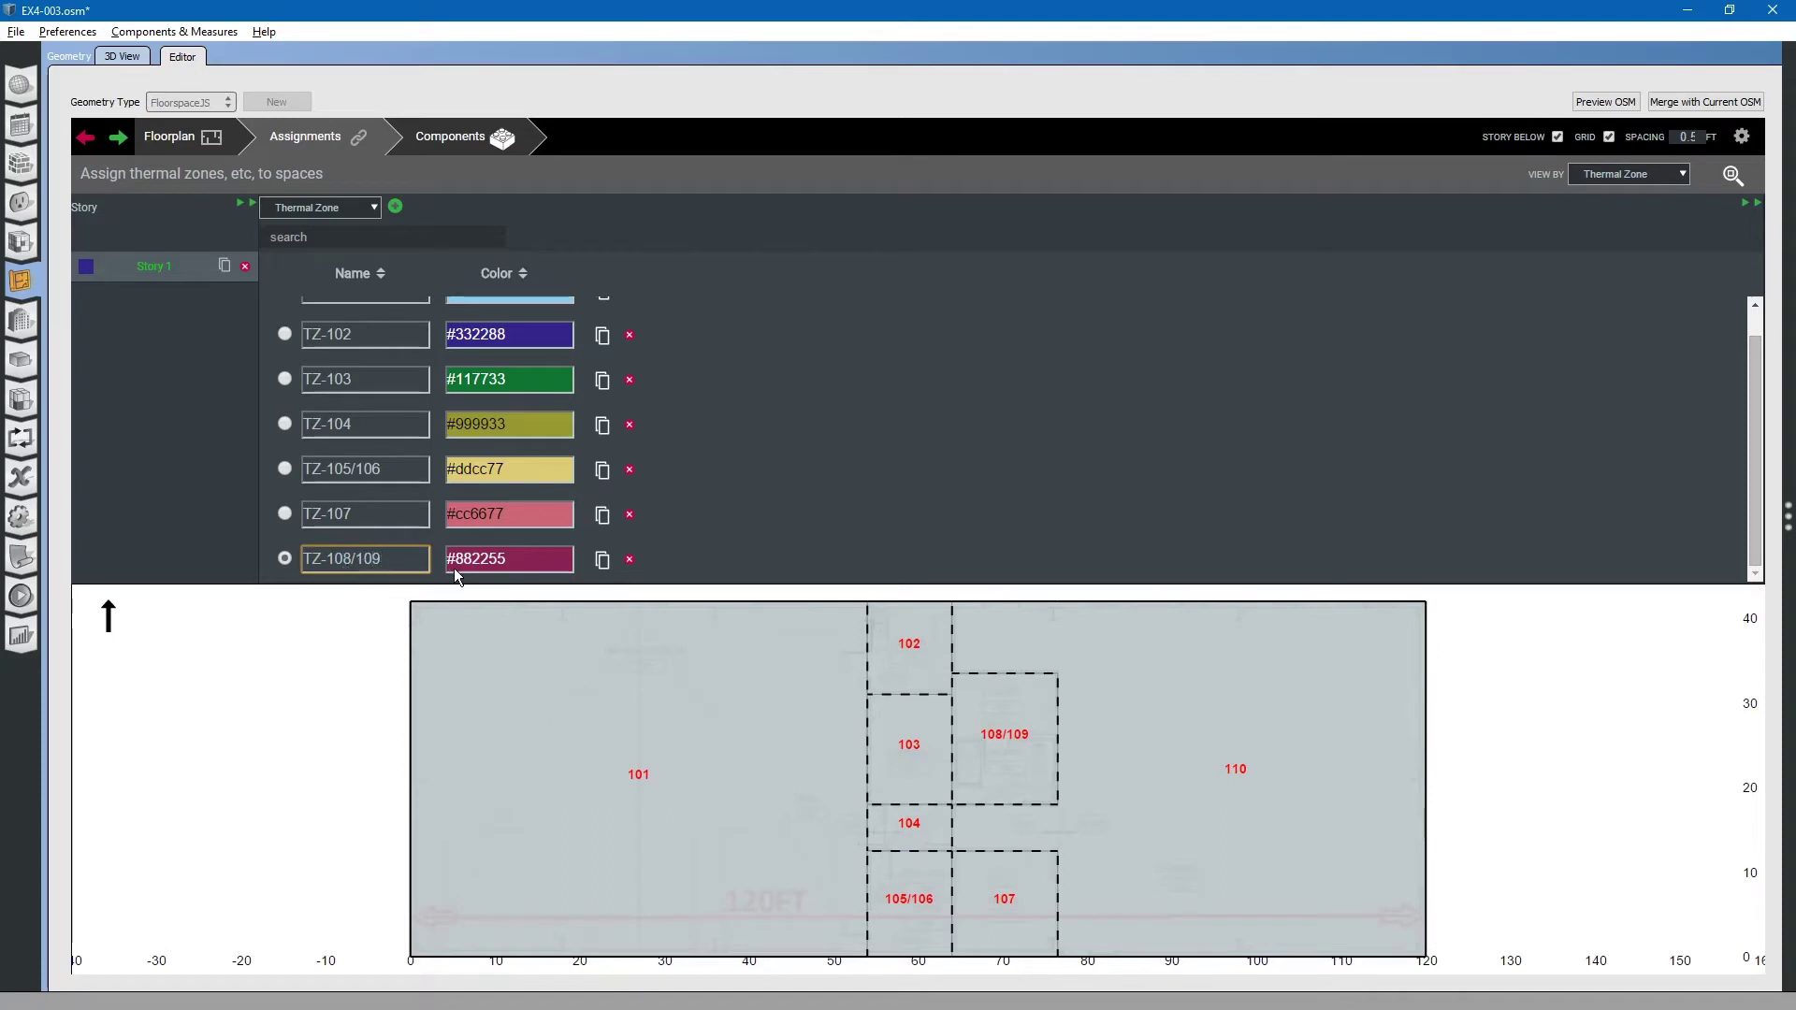
Duplicate zone TZ-108/109, rename the copy TZ-110, and collapse the thermal zone table
{"action": "left_click", "coordinate": [602, 559]}
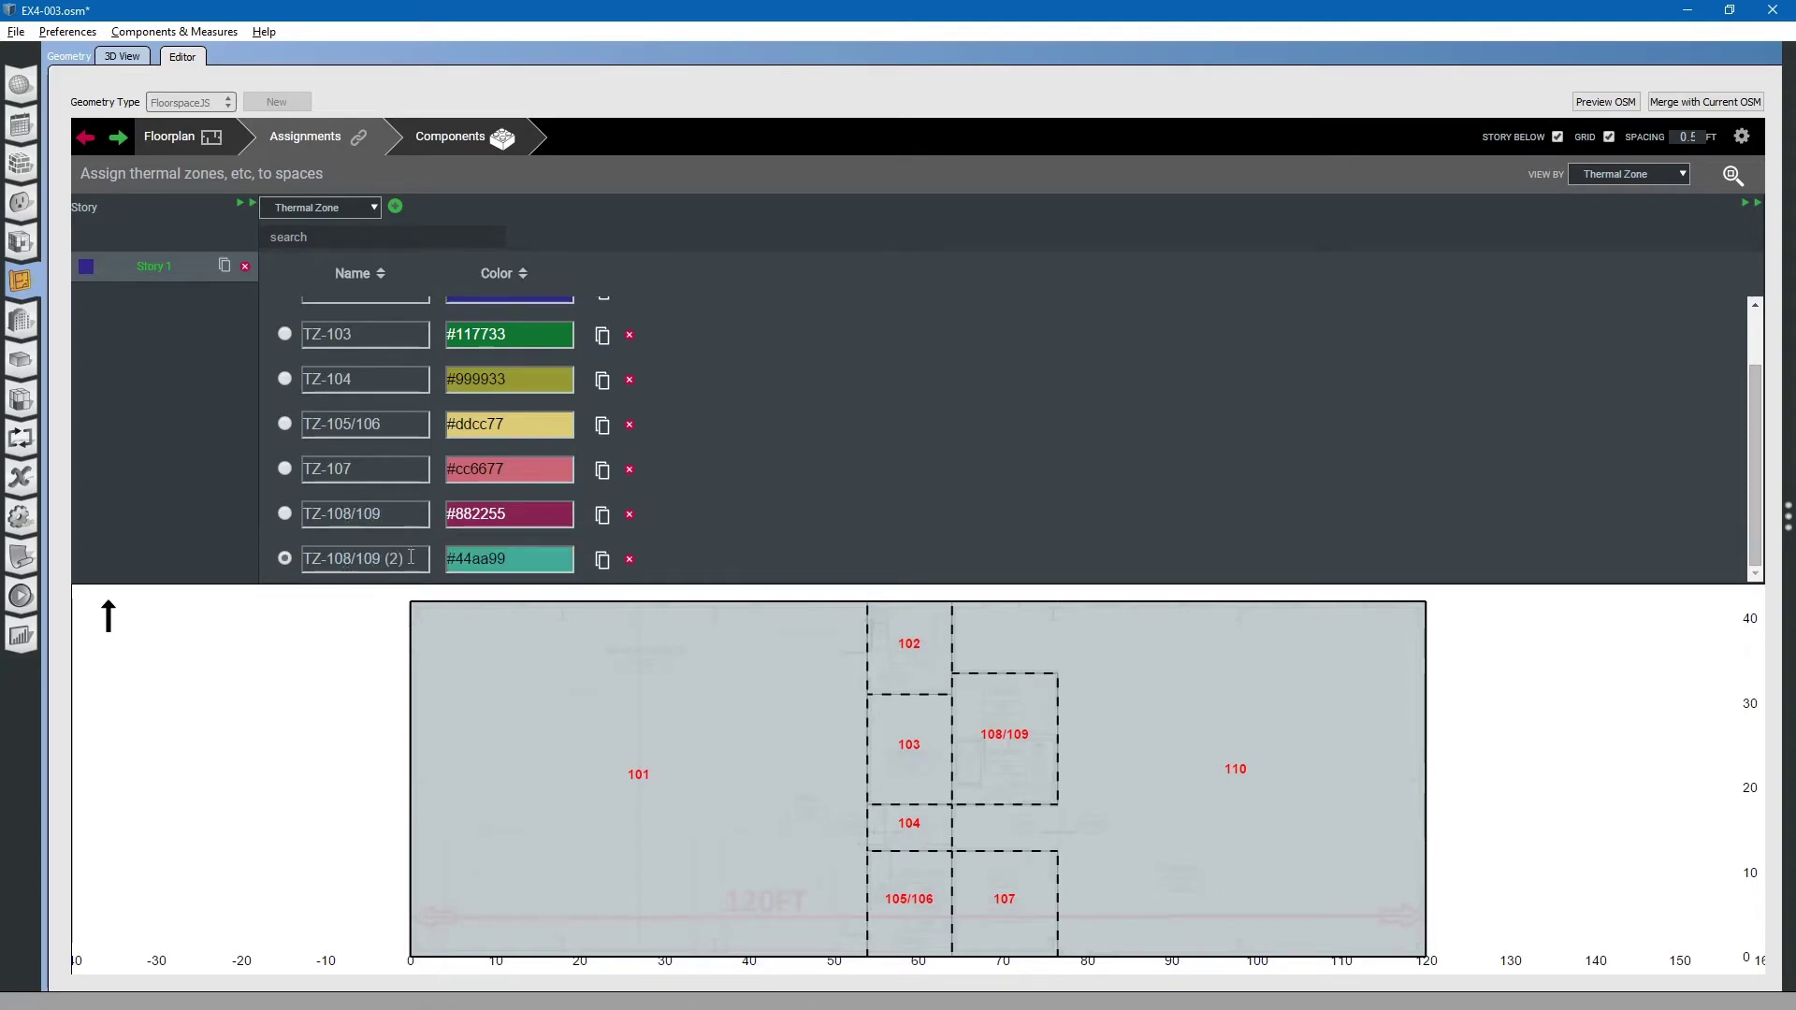
{"action": "left_click_drag", "start_coordinate": [404, 558], "coordinate": [334, 558]}
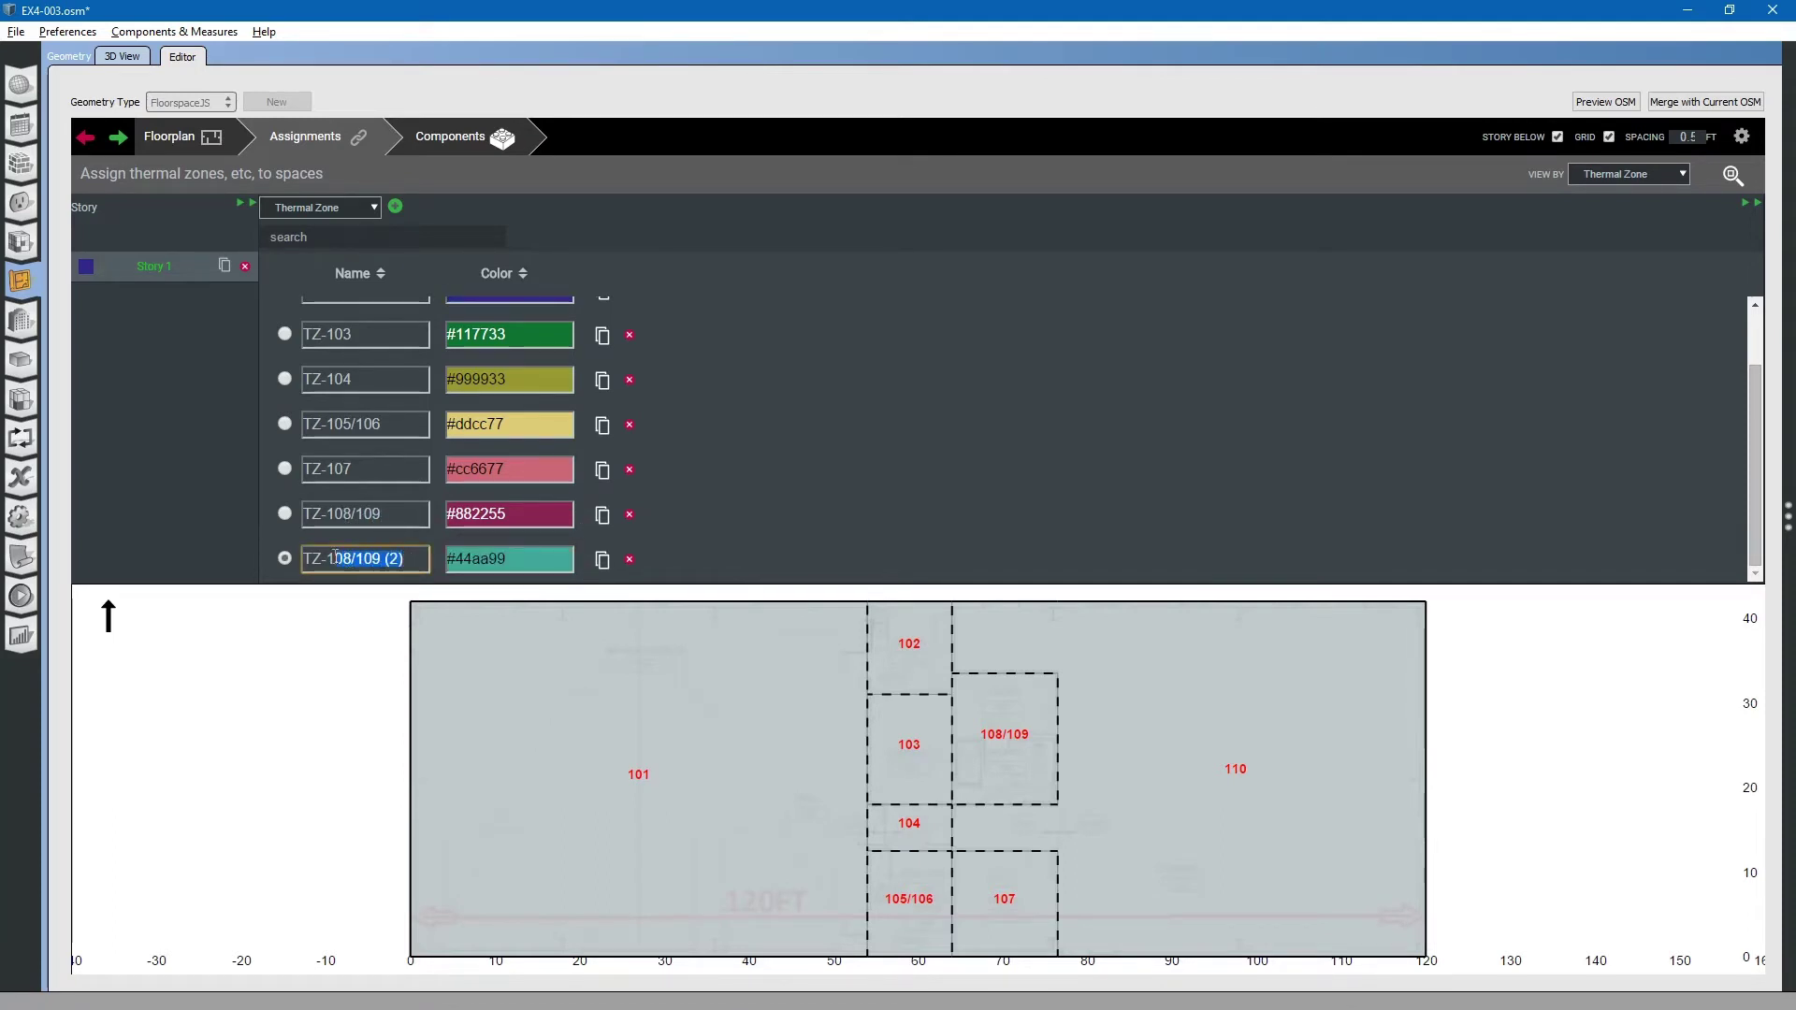
{"action": "type", "text": "10"}
{"action": "scroll", "coordinate": [735, 426], "scroll_direction": "up", "scroll_amount": 2}
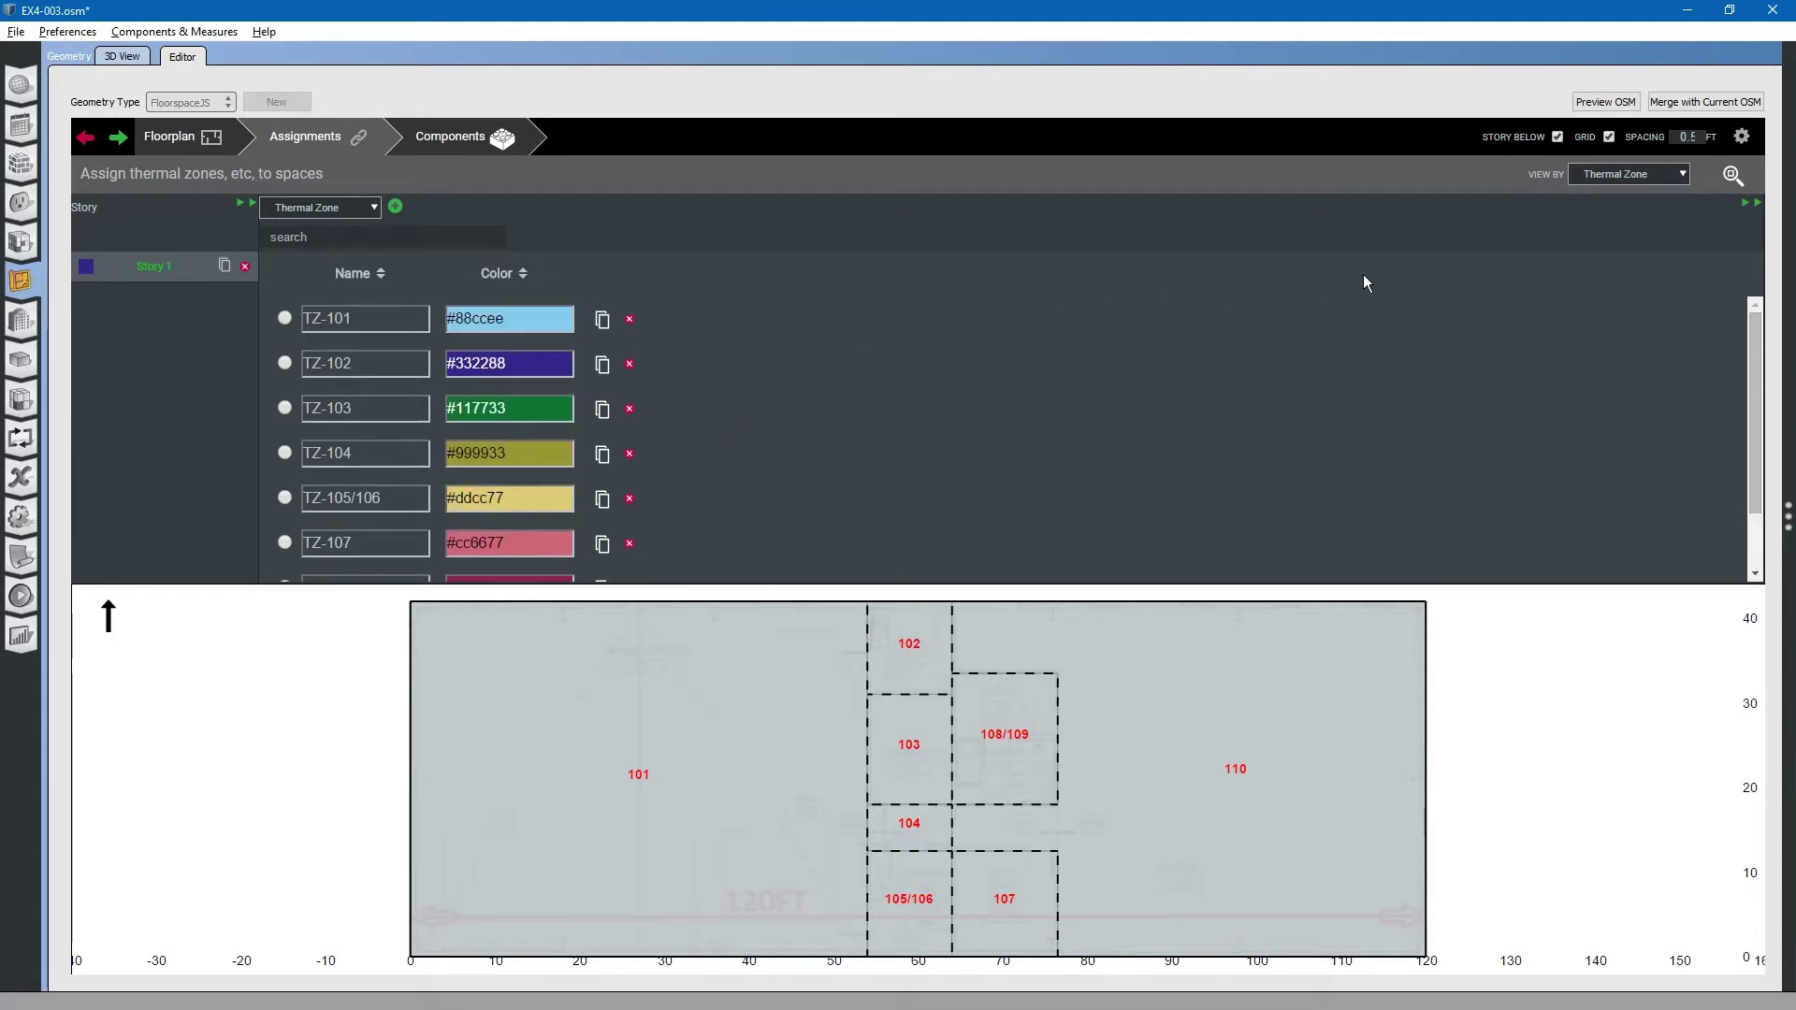
{"action": "left_click", "coordinate": [1751, 206]}
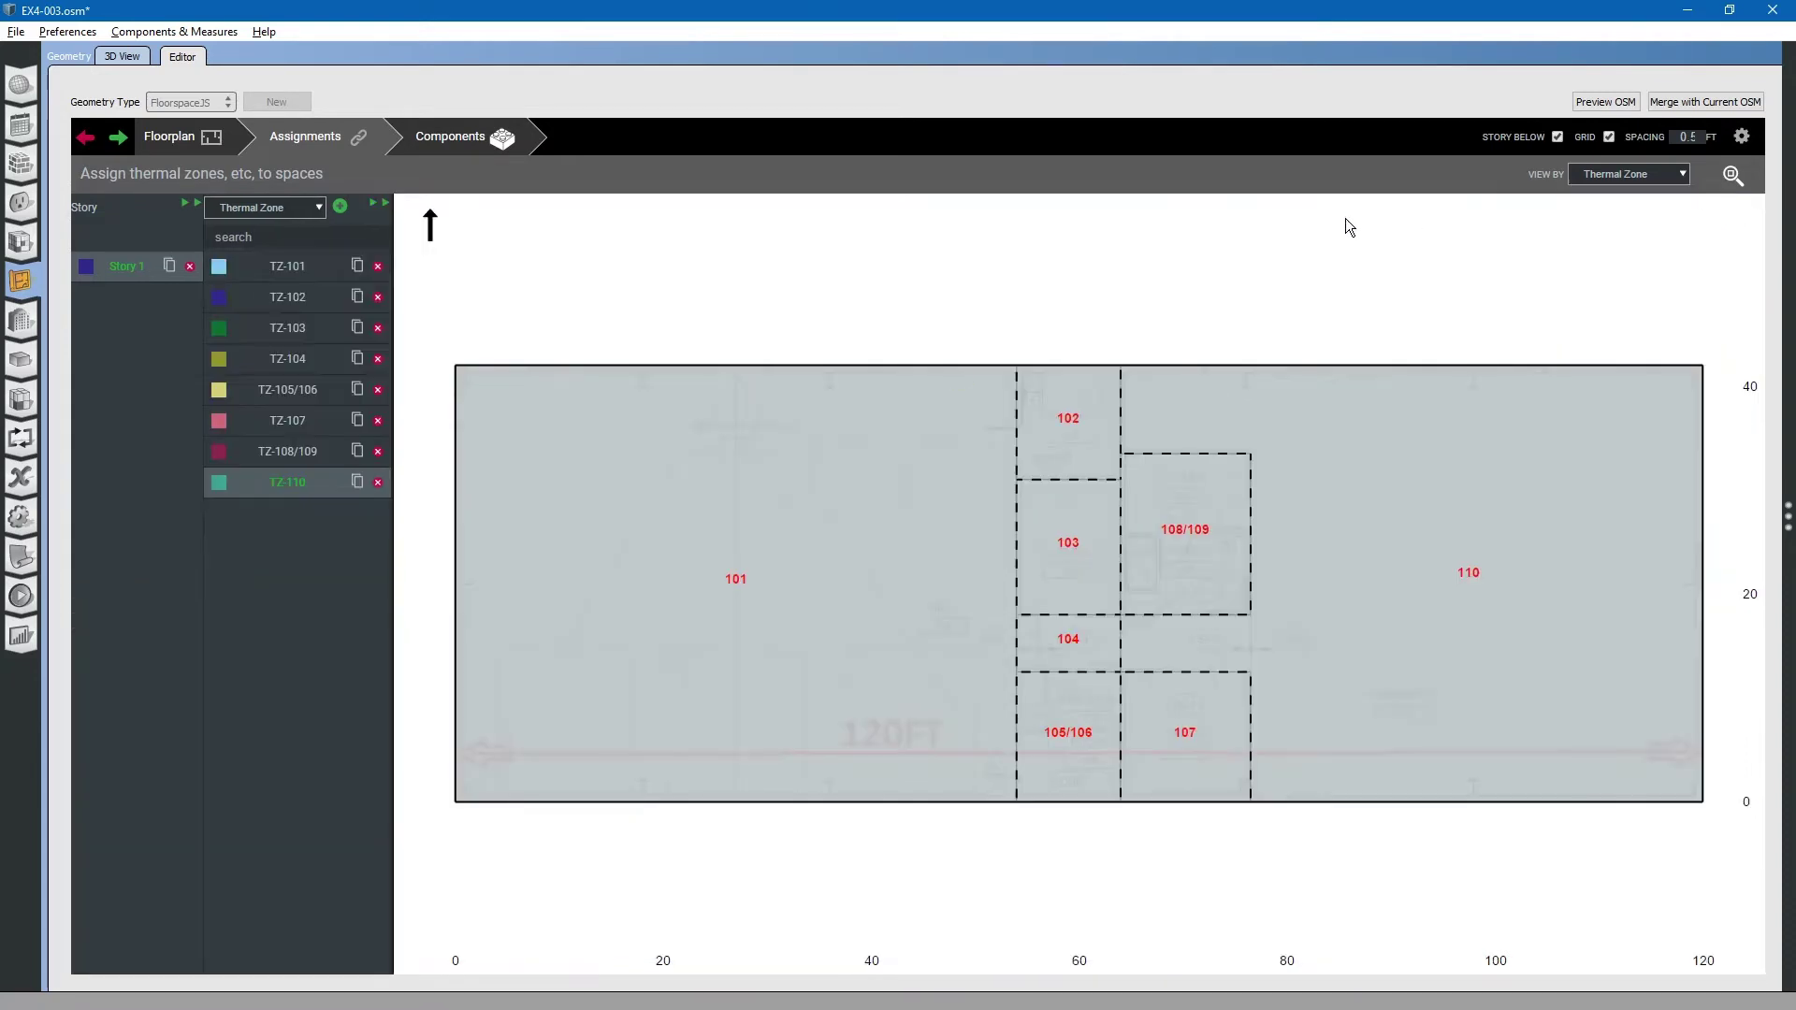
Assign thermal zones TZ-101, TZ-102, TZ-103 and TZ-104 to their matching spaces 101 through 104 on the floorplan
{"action": "left_click", "coordinate": [278, 272]}
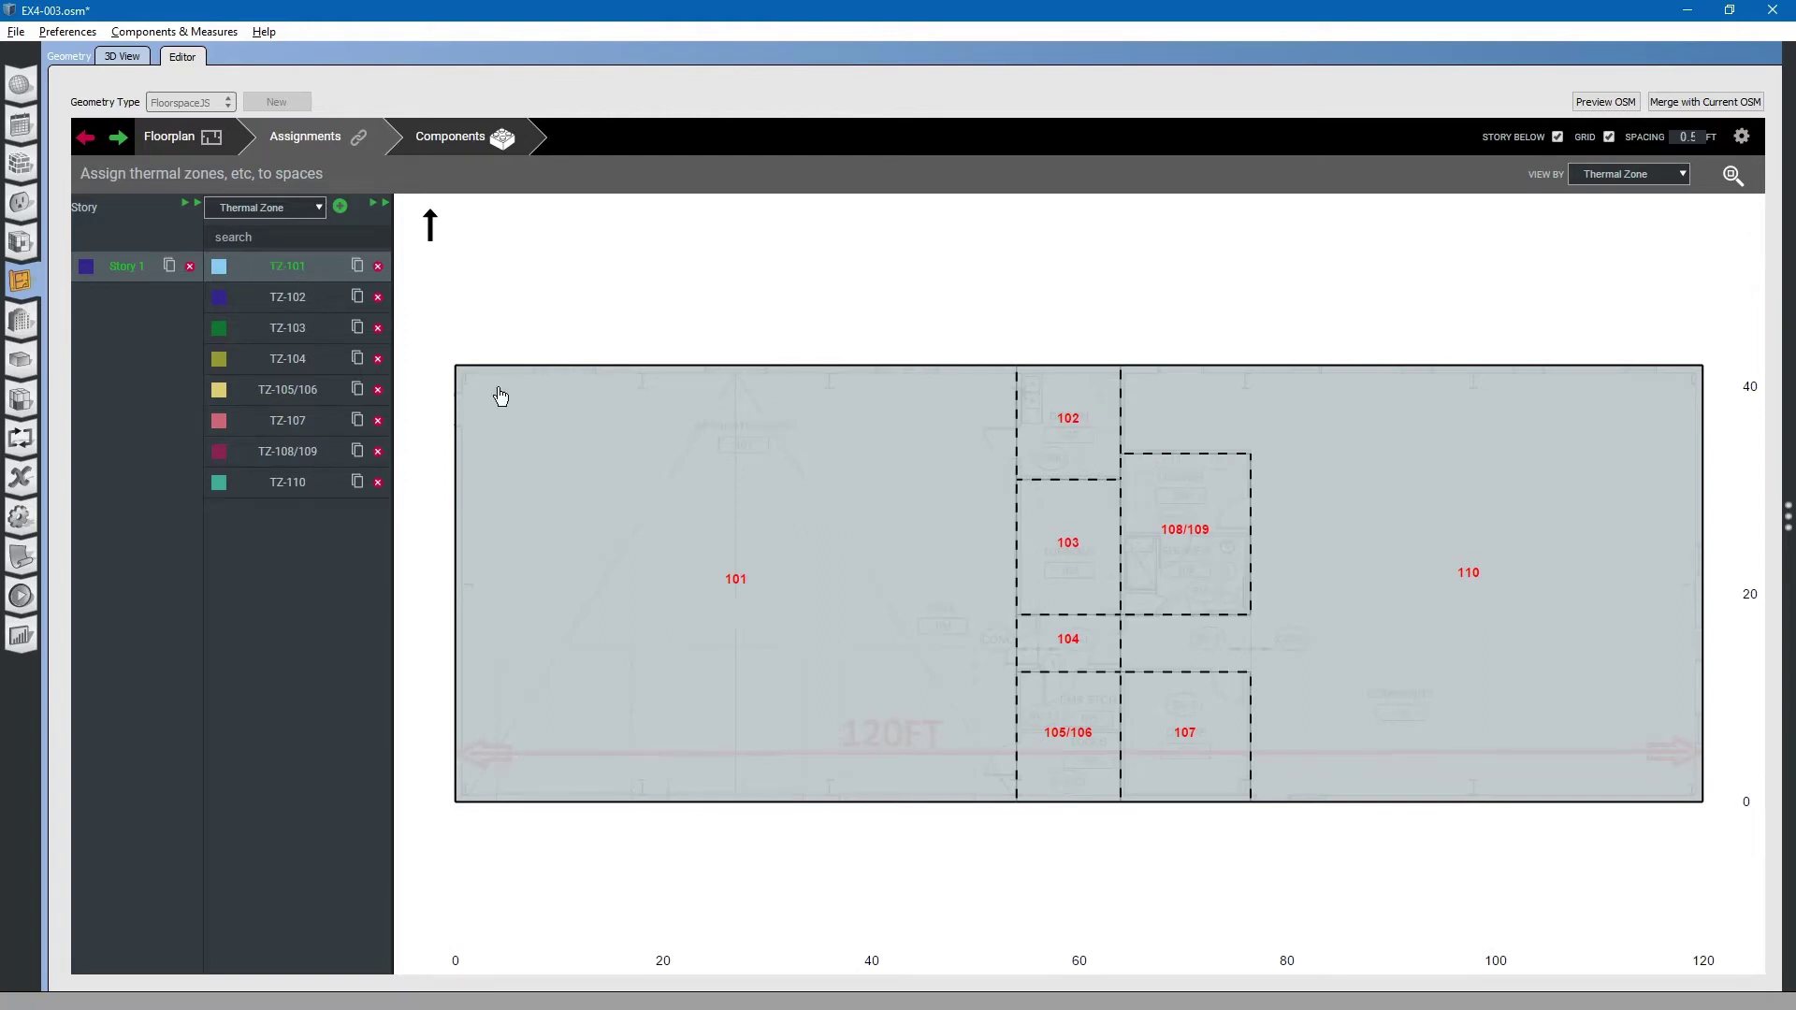
{"action": "left_click", "coordinate": [737, 585]}
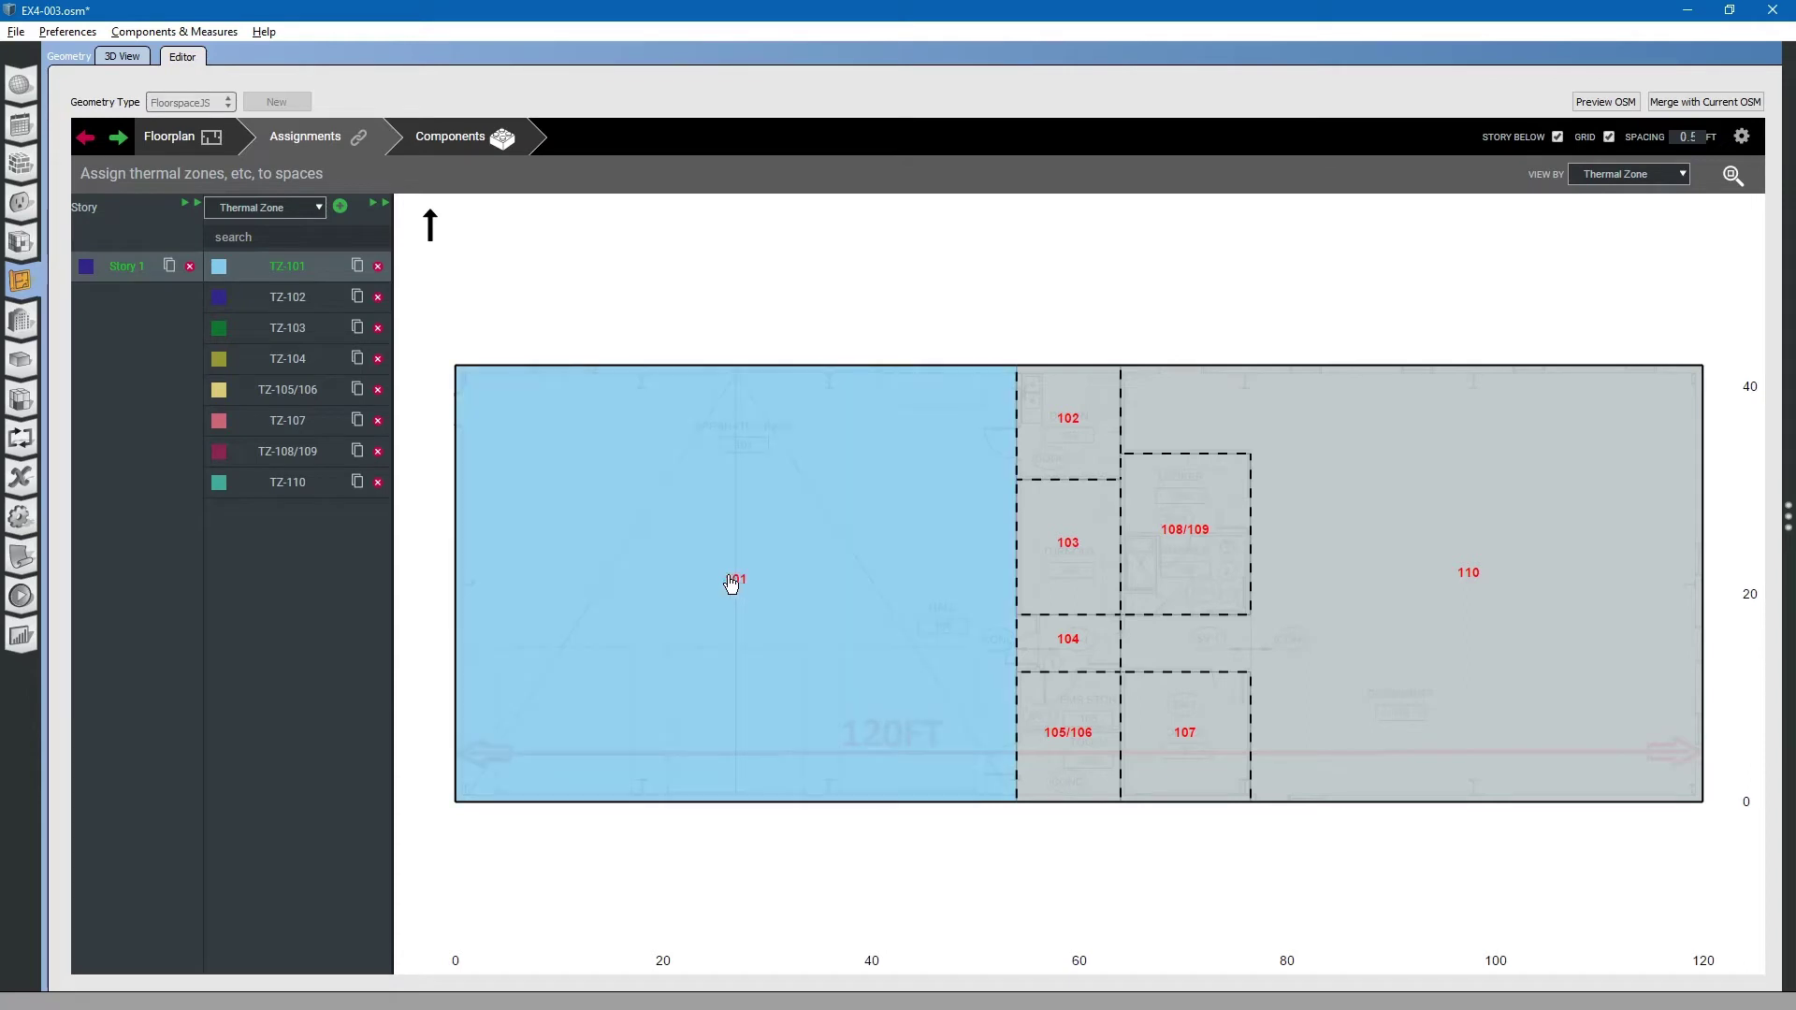
{"action": "left_click", "coordinate": [288, 304]}
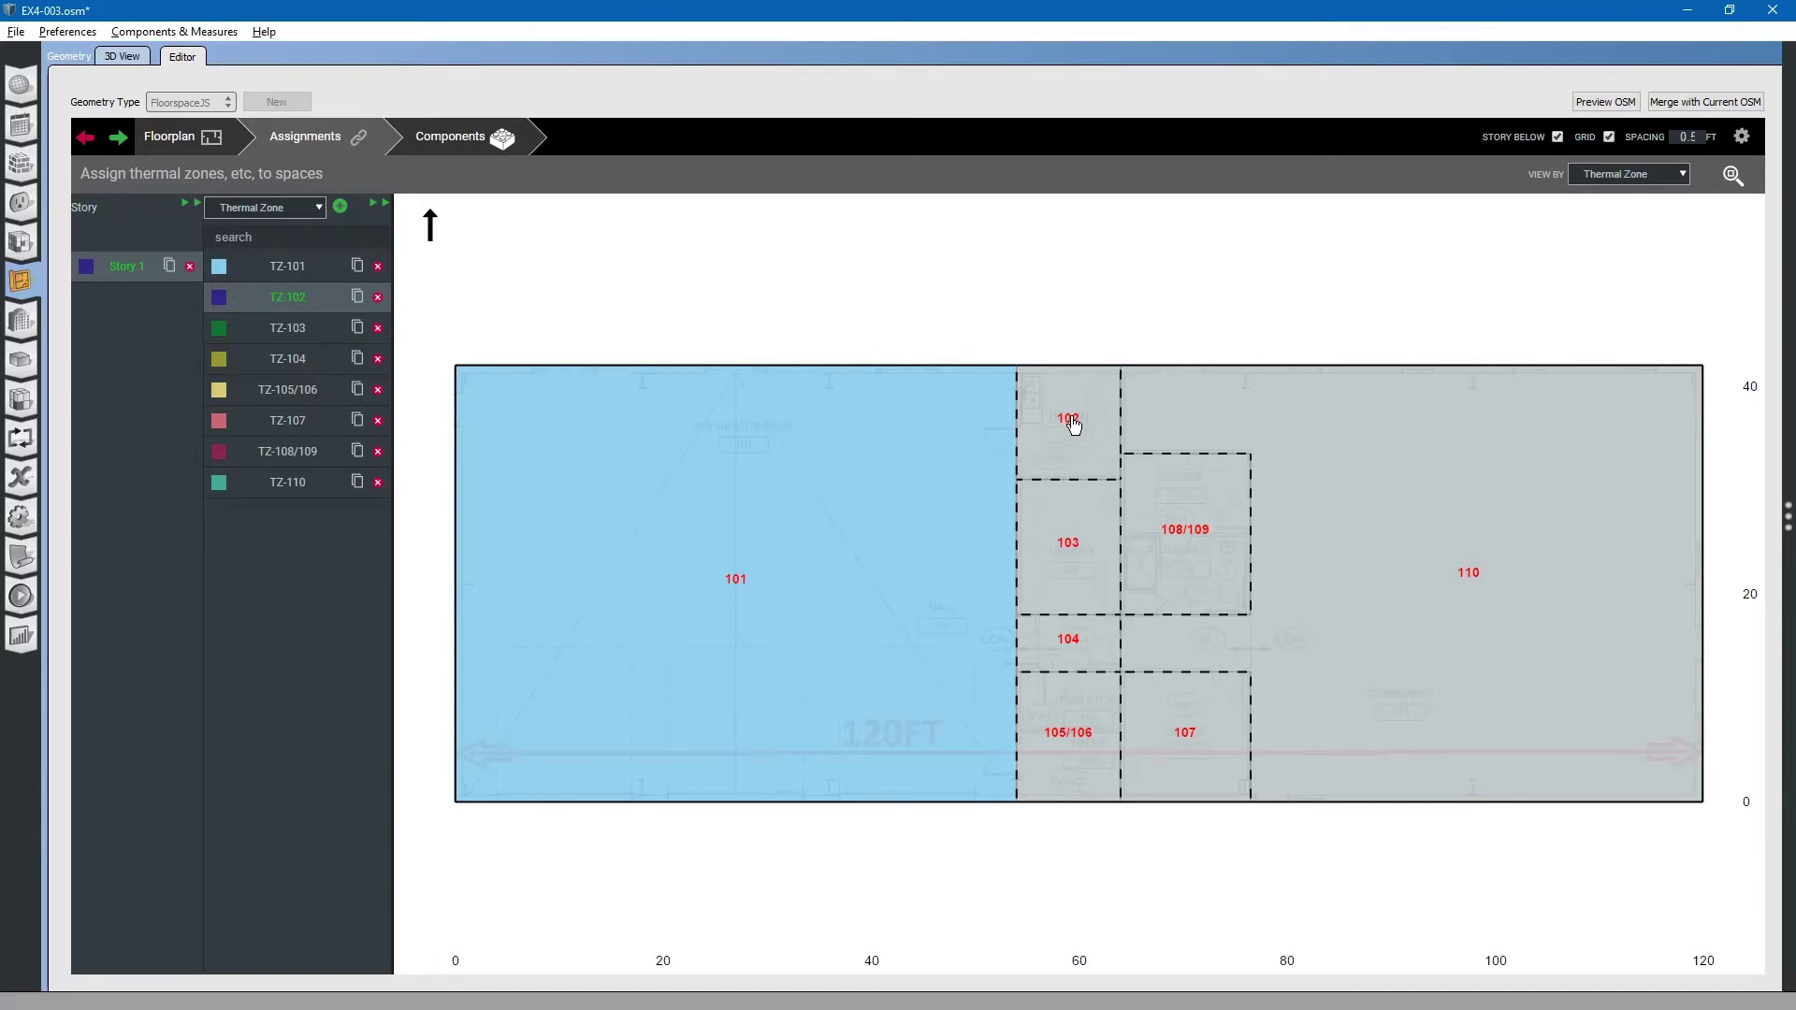
{"action": "left_click", "coordinate": [1074, 426]}
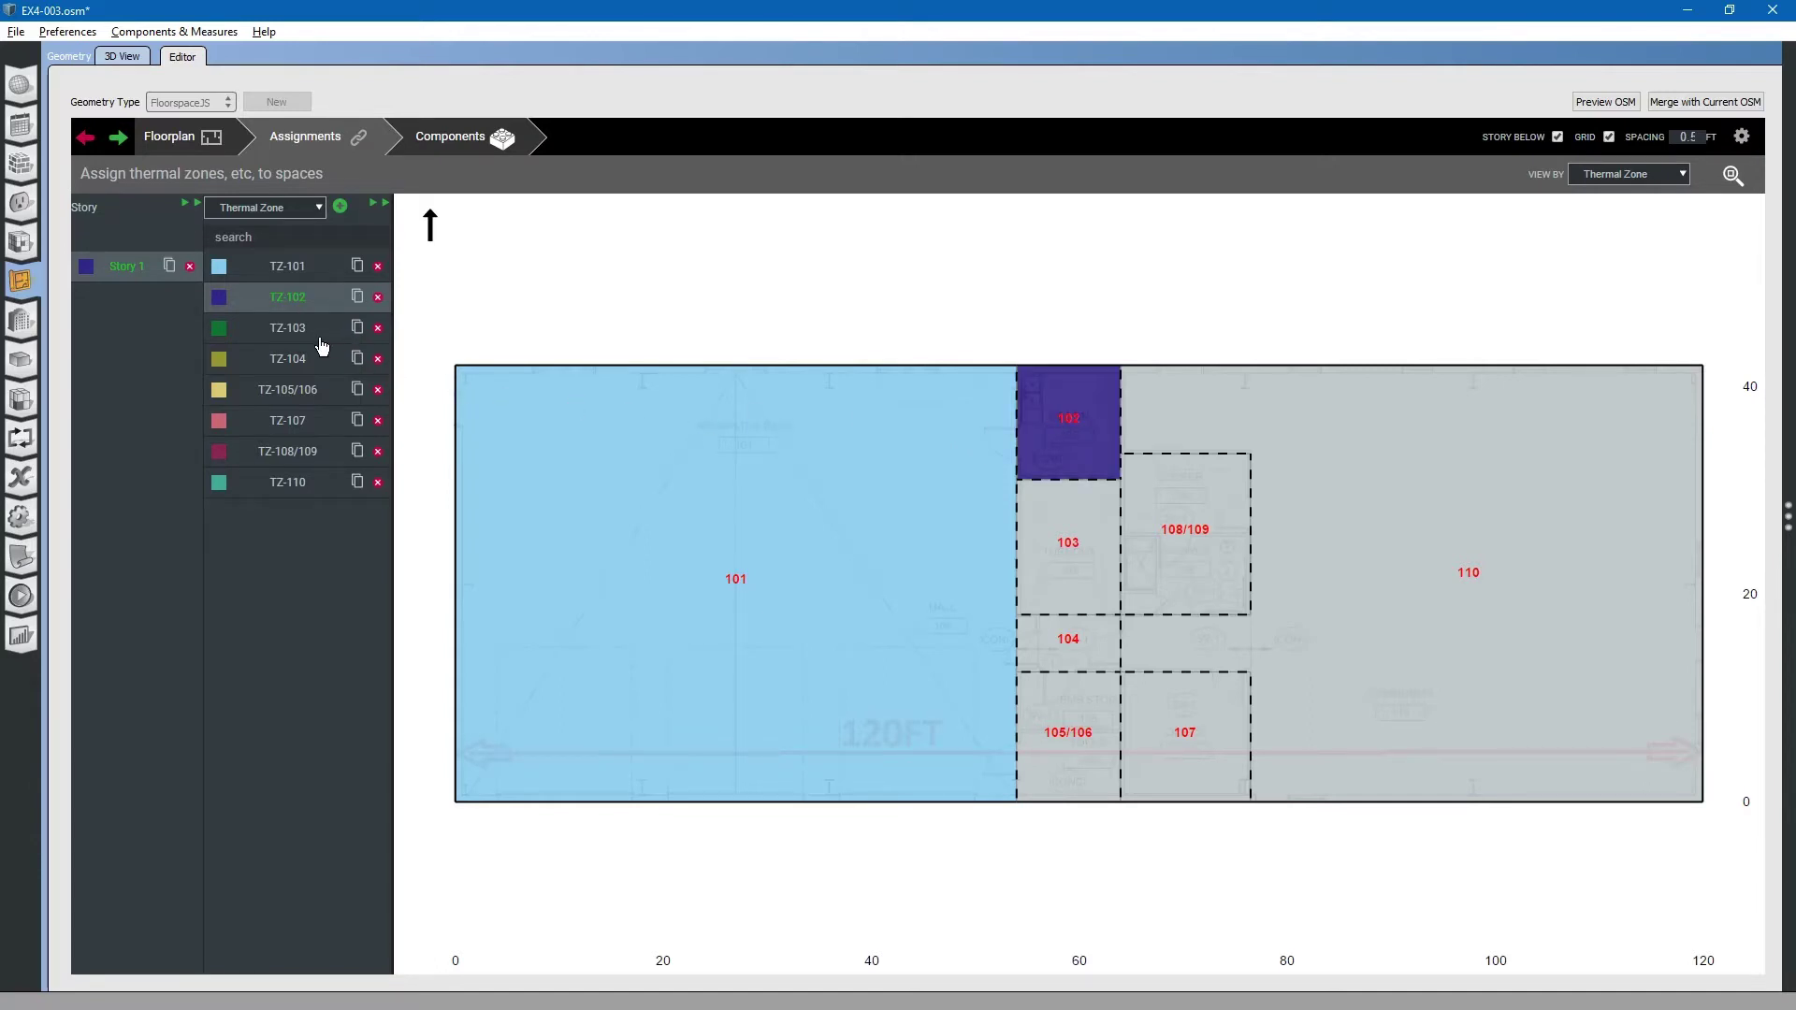
{"action": "left_click", "coordinate": [292, 333]}
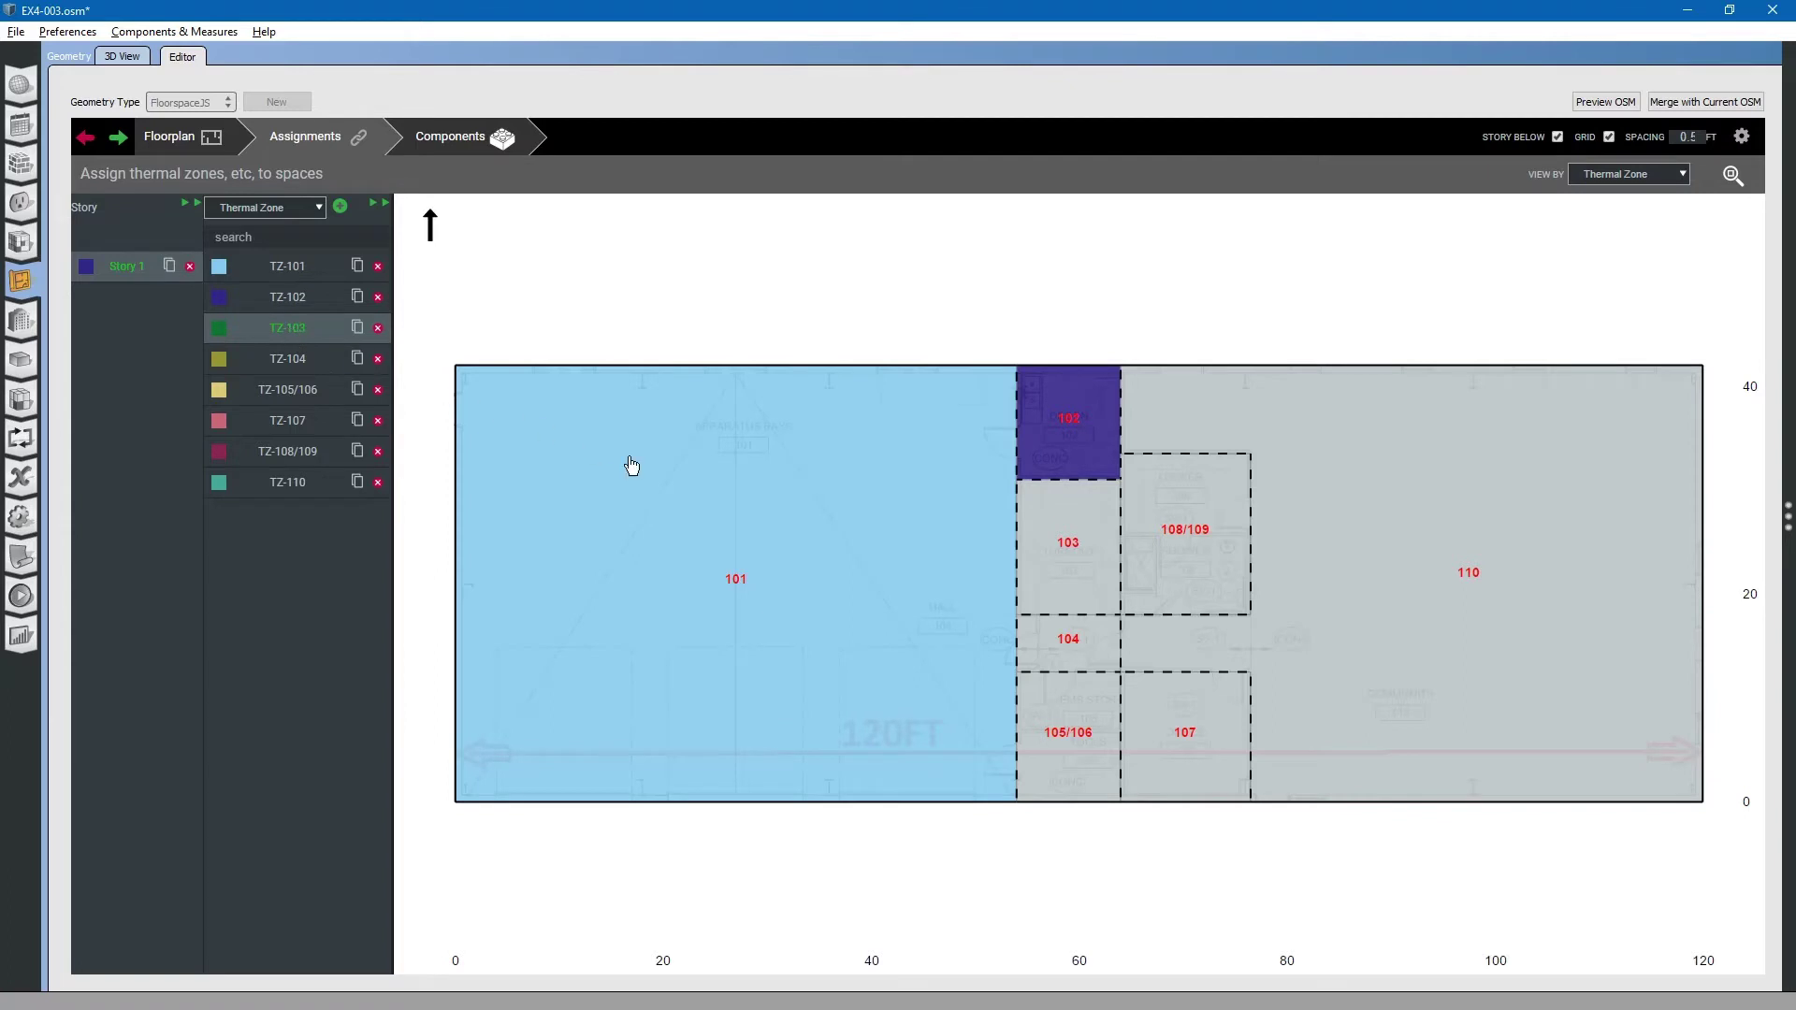
{"action": "left_click", "coordinate": [1072, 550]}
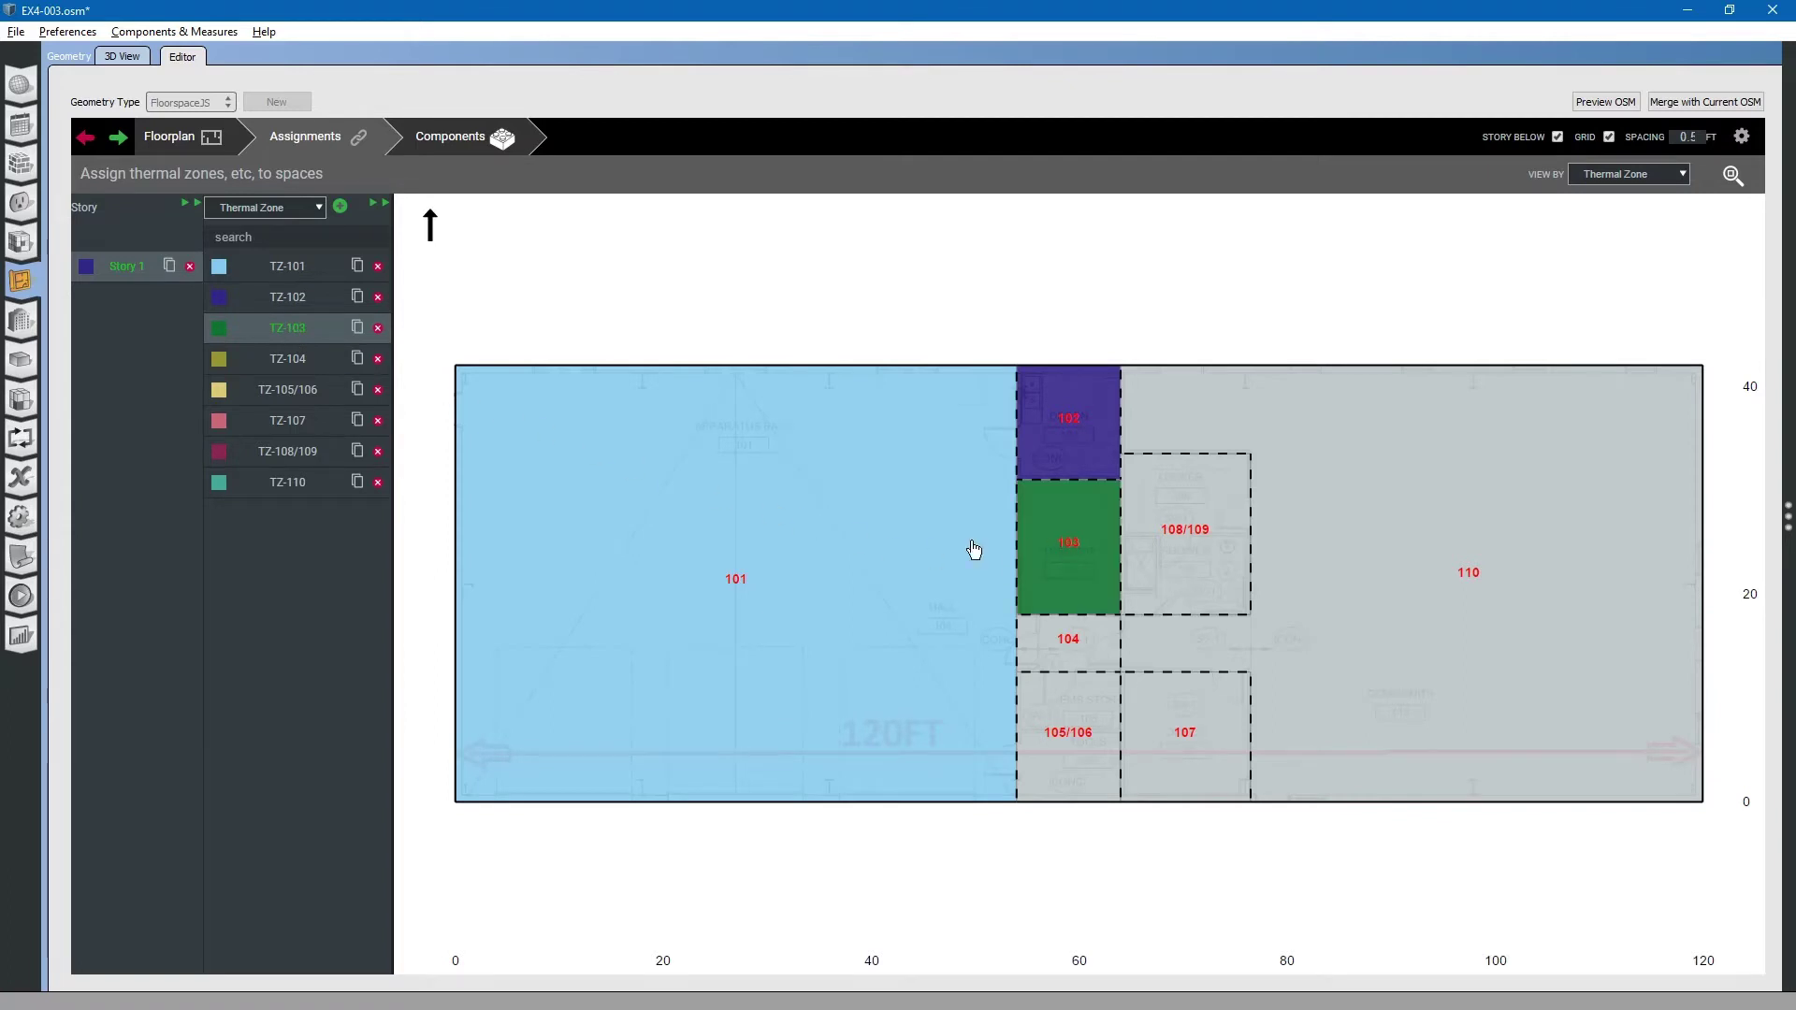
{"action": "left_click", "coordinate": [276, 368]}
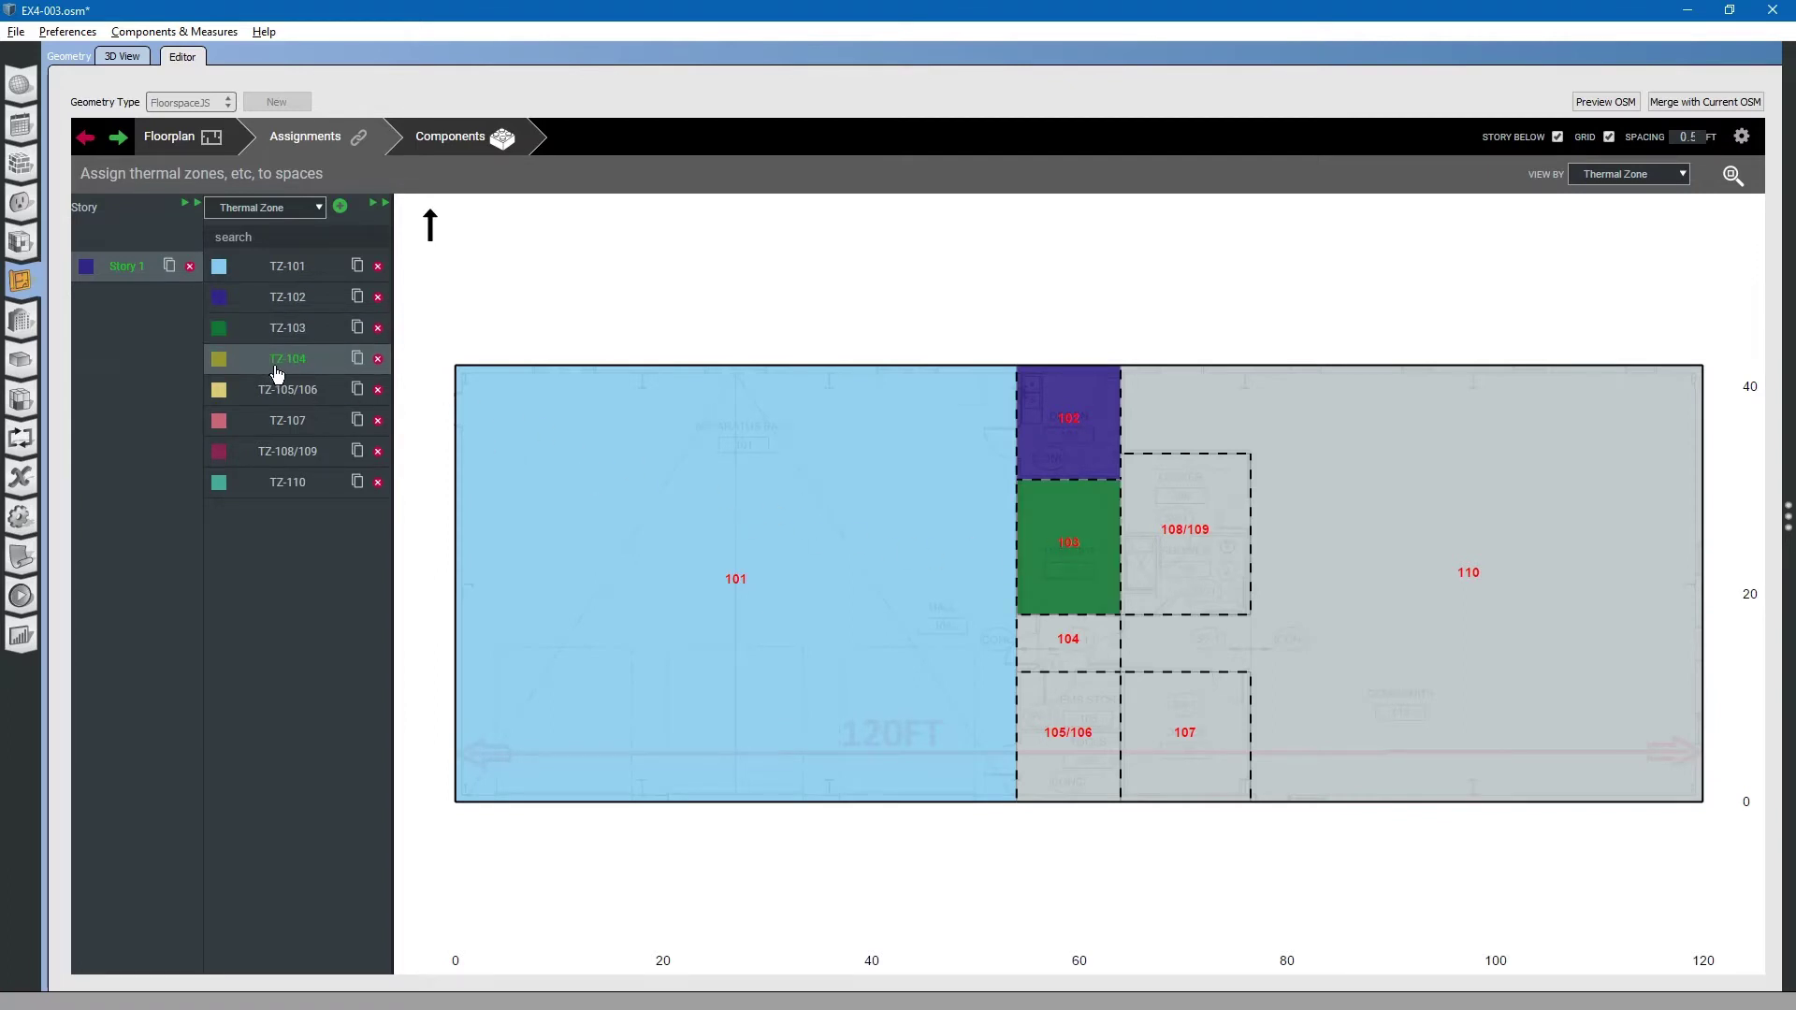
{"action": "left_click", "coordinate": [1066, 645]}
Assign thermal zones TZ-105/106, TZ-107, TZ-108/109 and TZ-110 to their correspondingly numbered spaces on the floorplan
{"action": "left_click", "coordinate": [292, 393]}
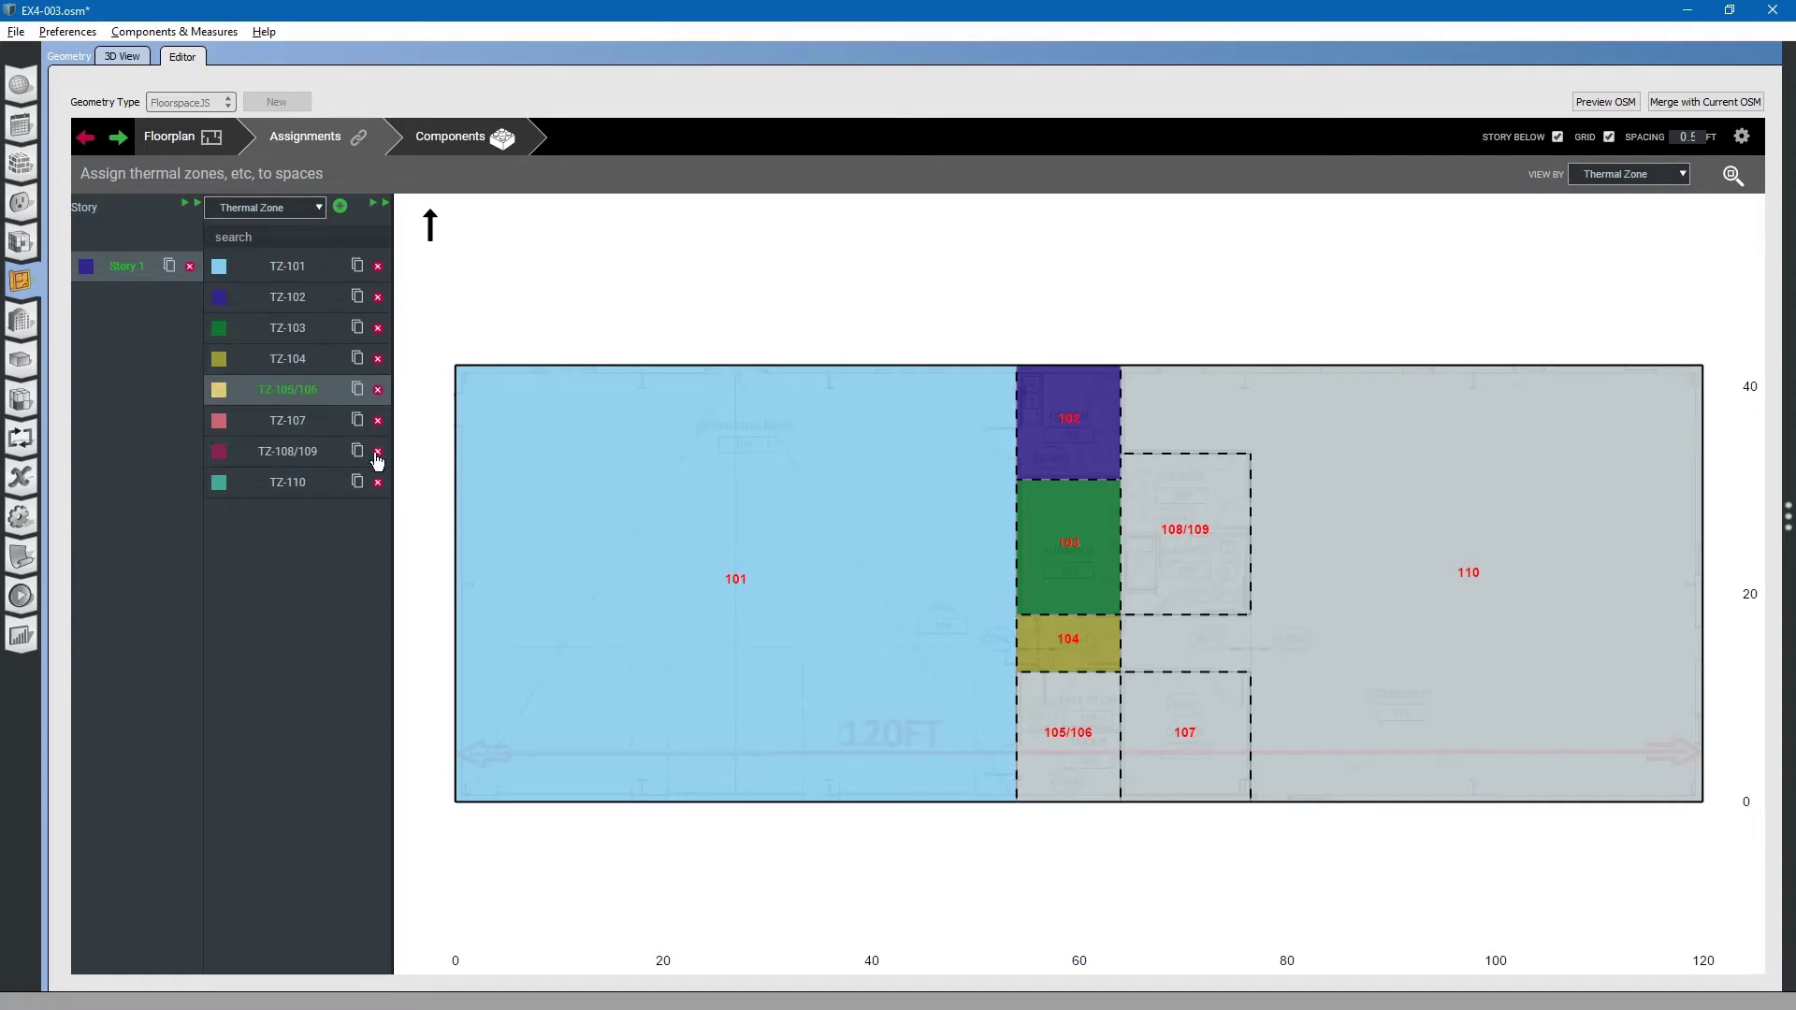
{"action": "left_click", "coordinate": [1050, 742]}
{"action": "left_click", "coordinate": [294, 426]}
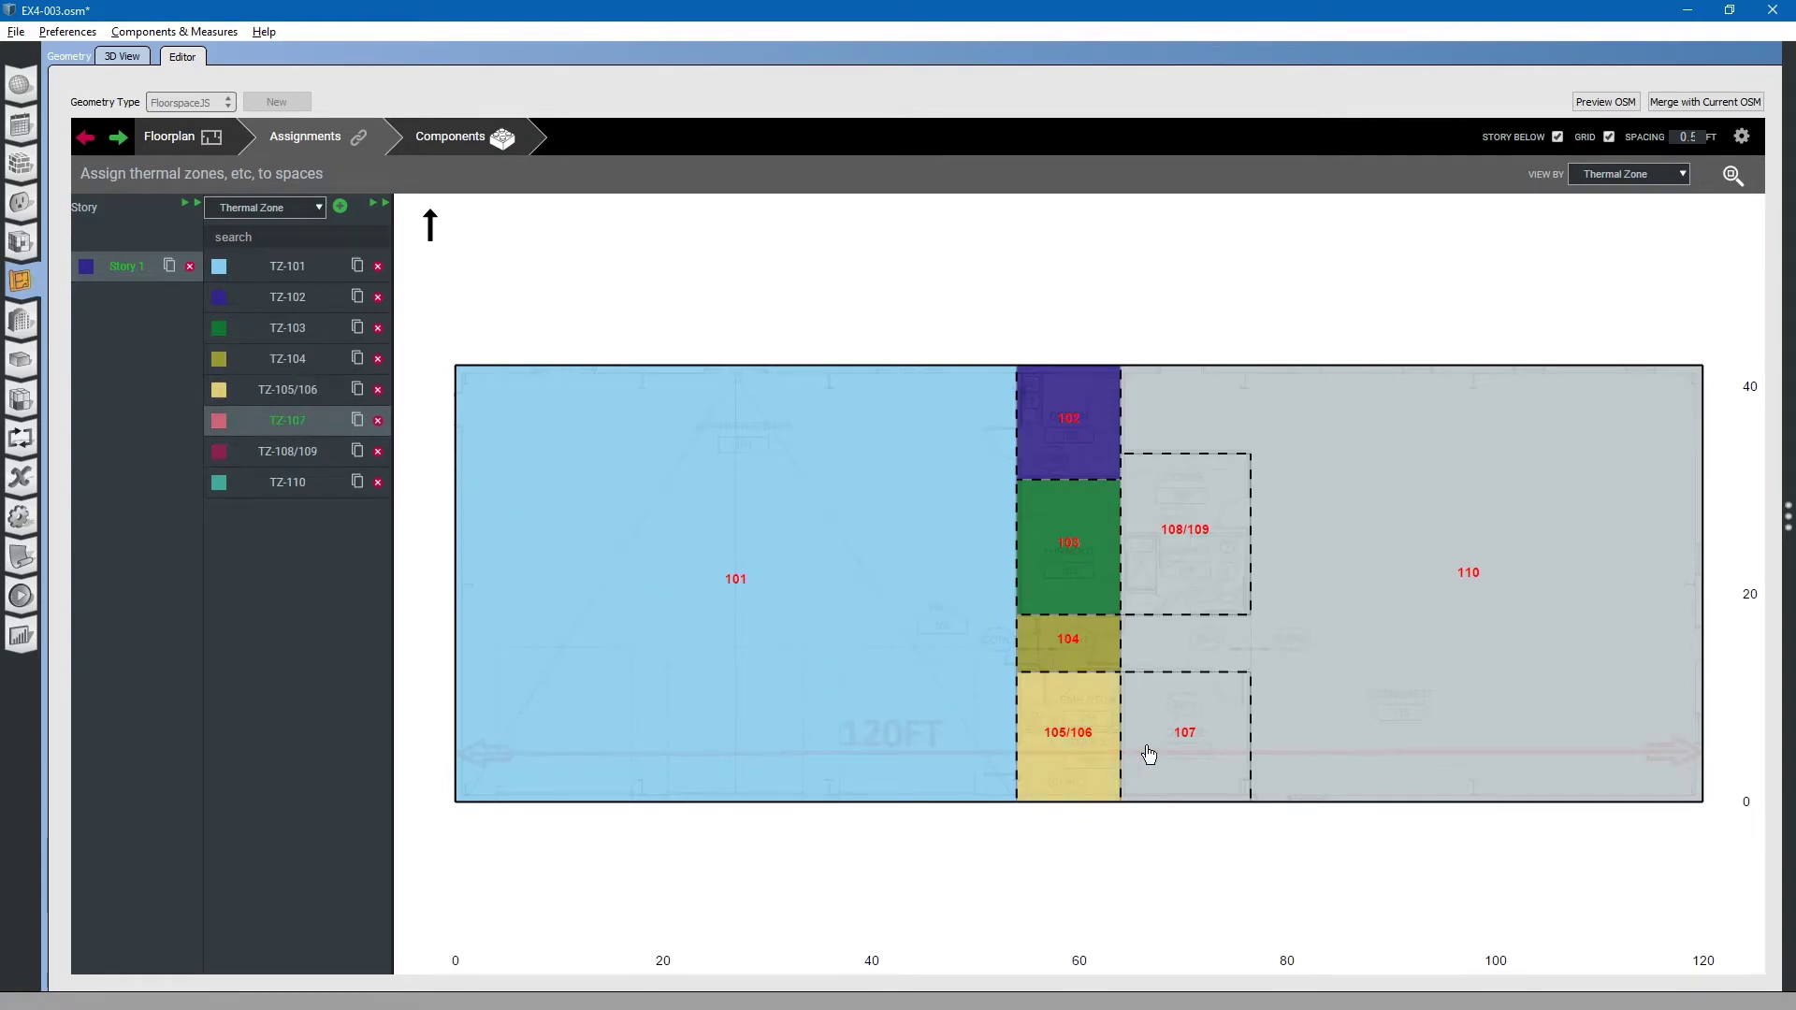
{"action": "left_click", "coordinate": [1186, 739]}
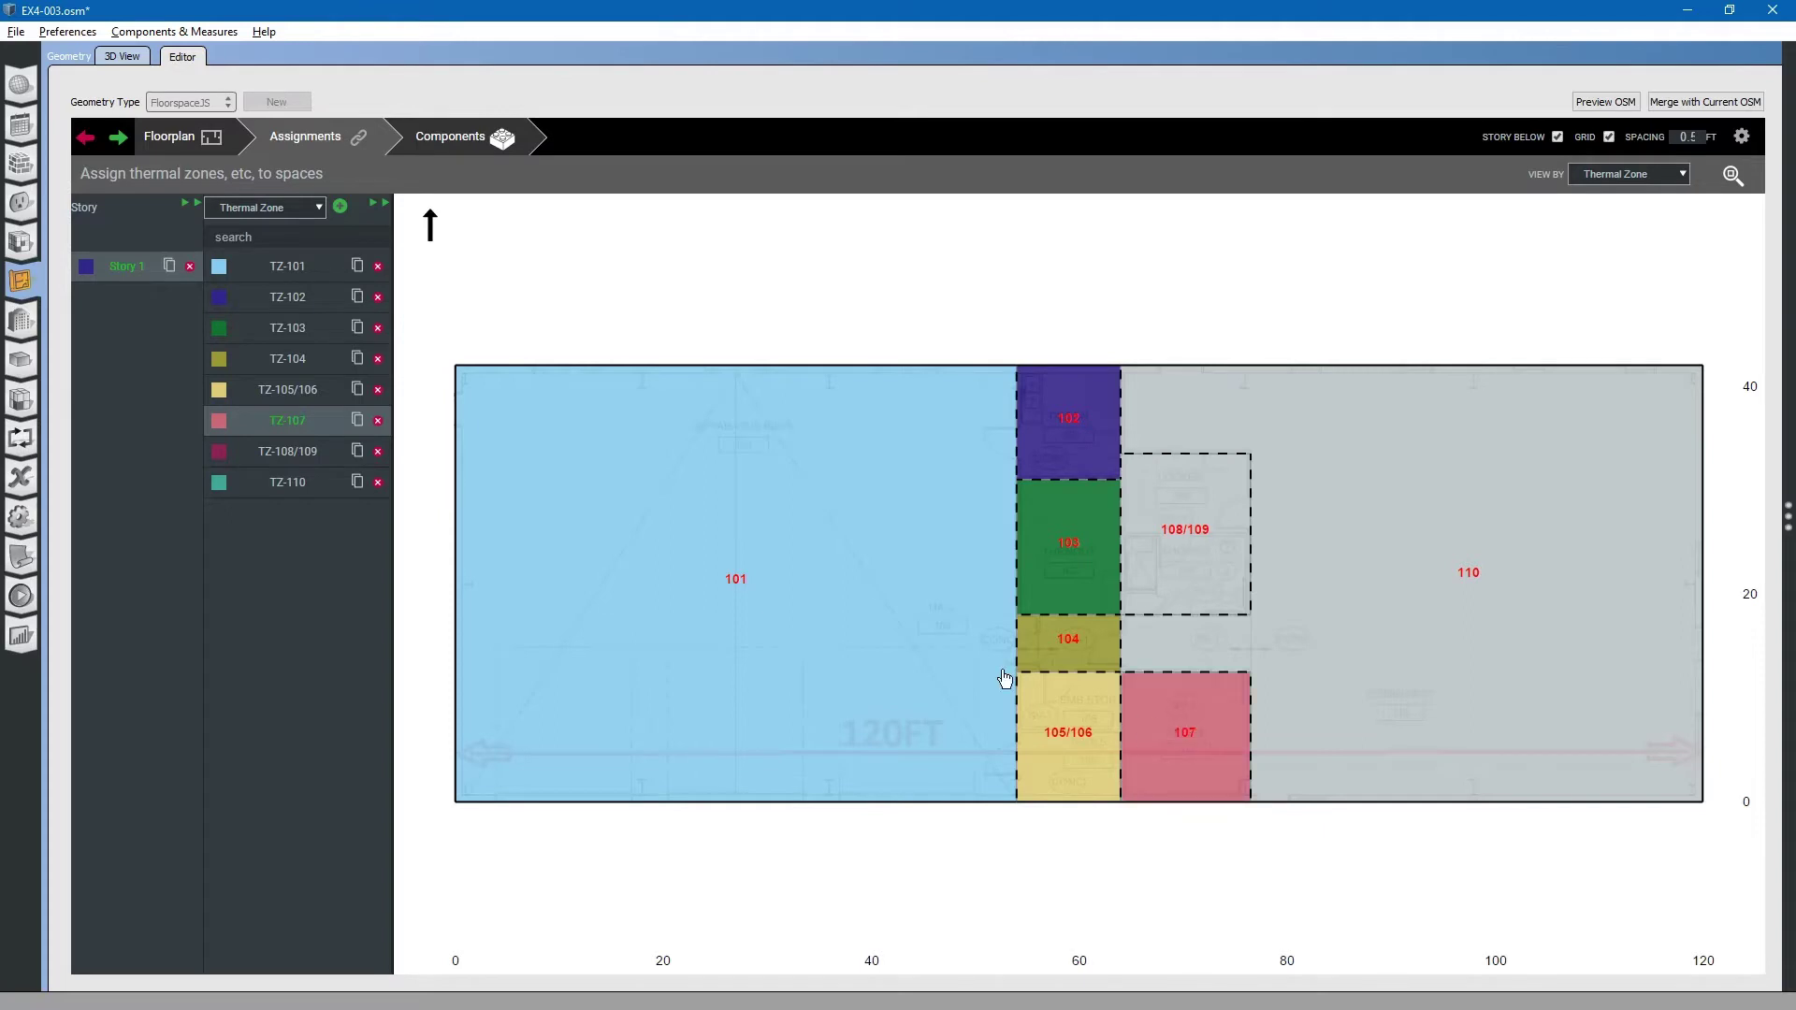
{"action": "left_click", "coordinate": [289, 452]}
{"action": "left_click", "coordinate": [1184, 538]}
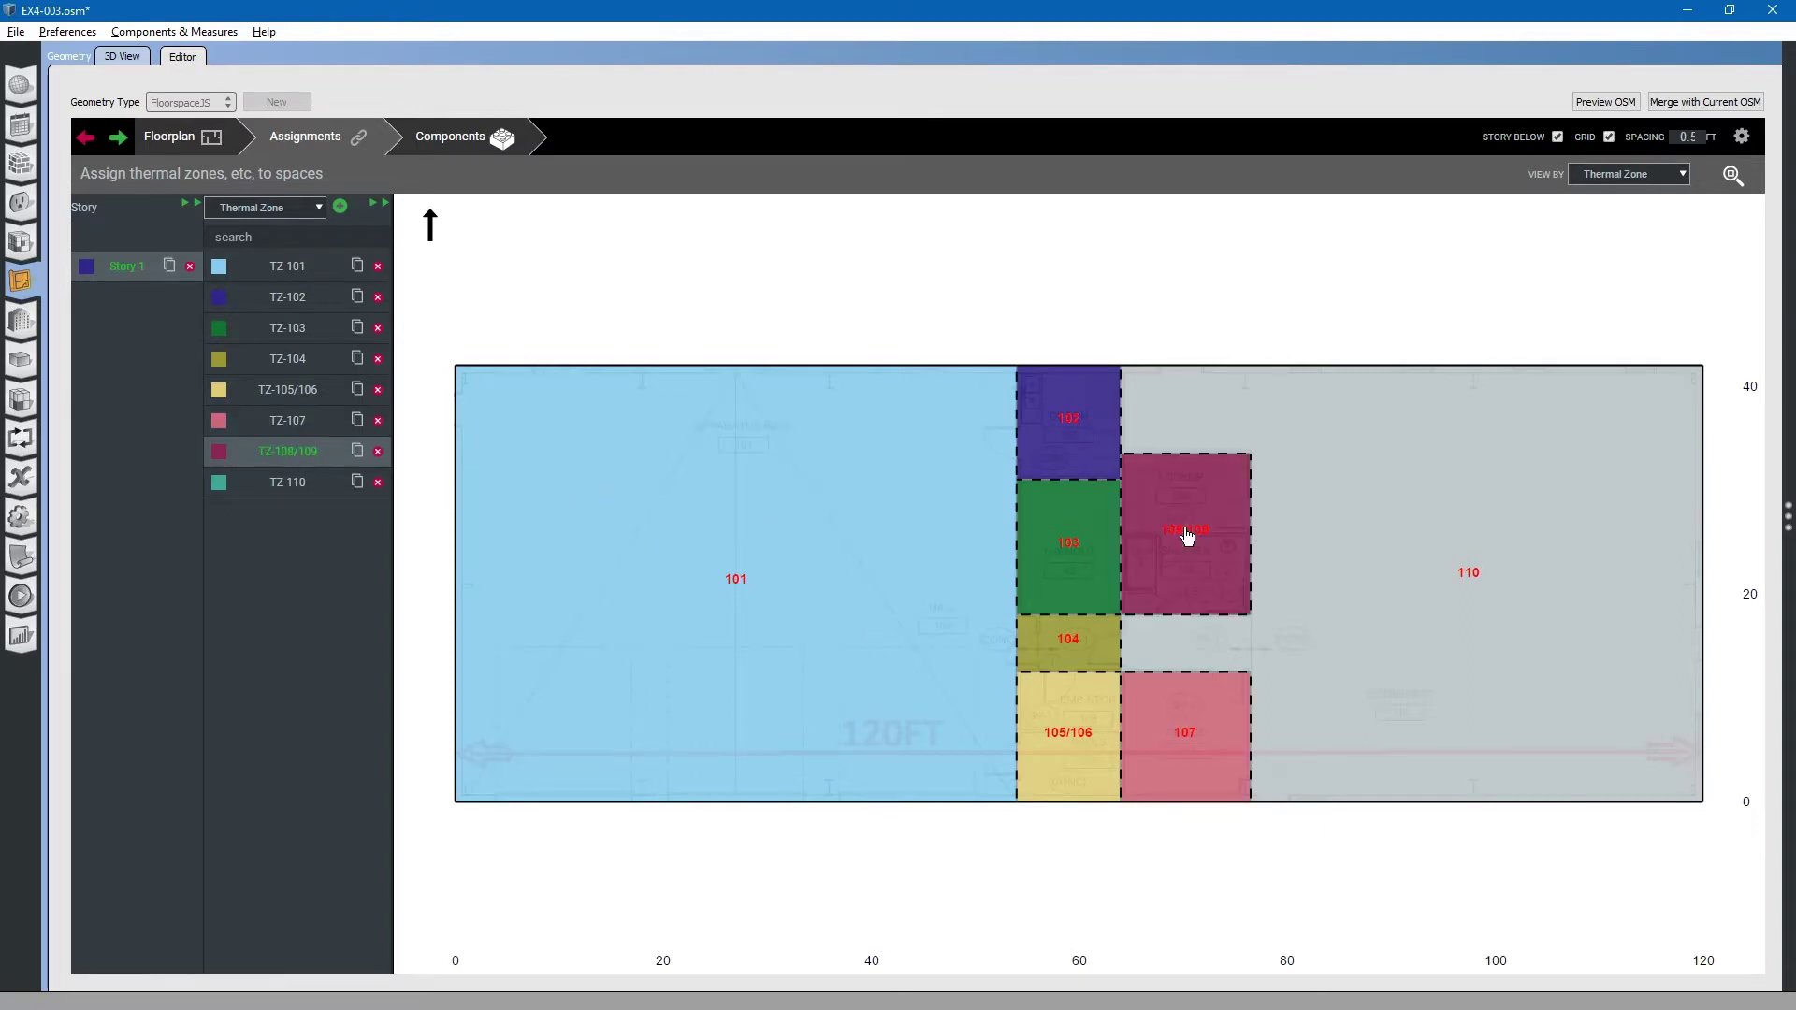
{"action": "left_click", "coordinate": [294, 485]}
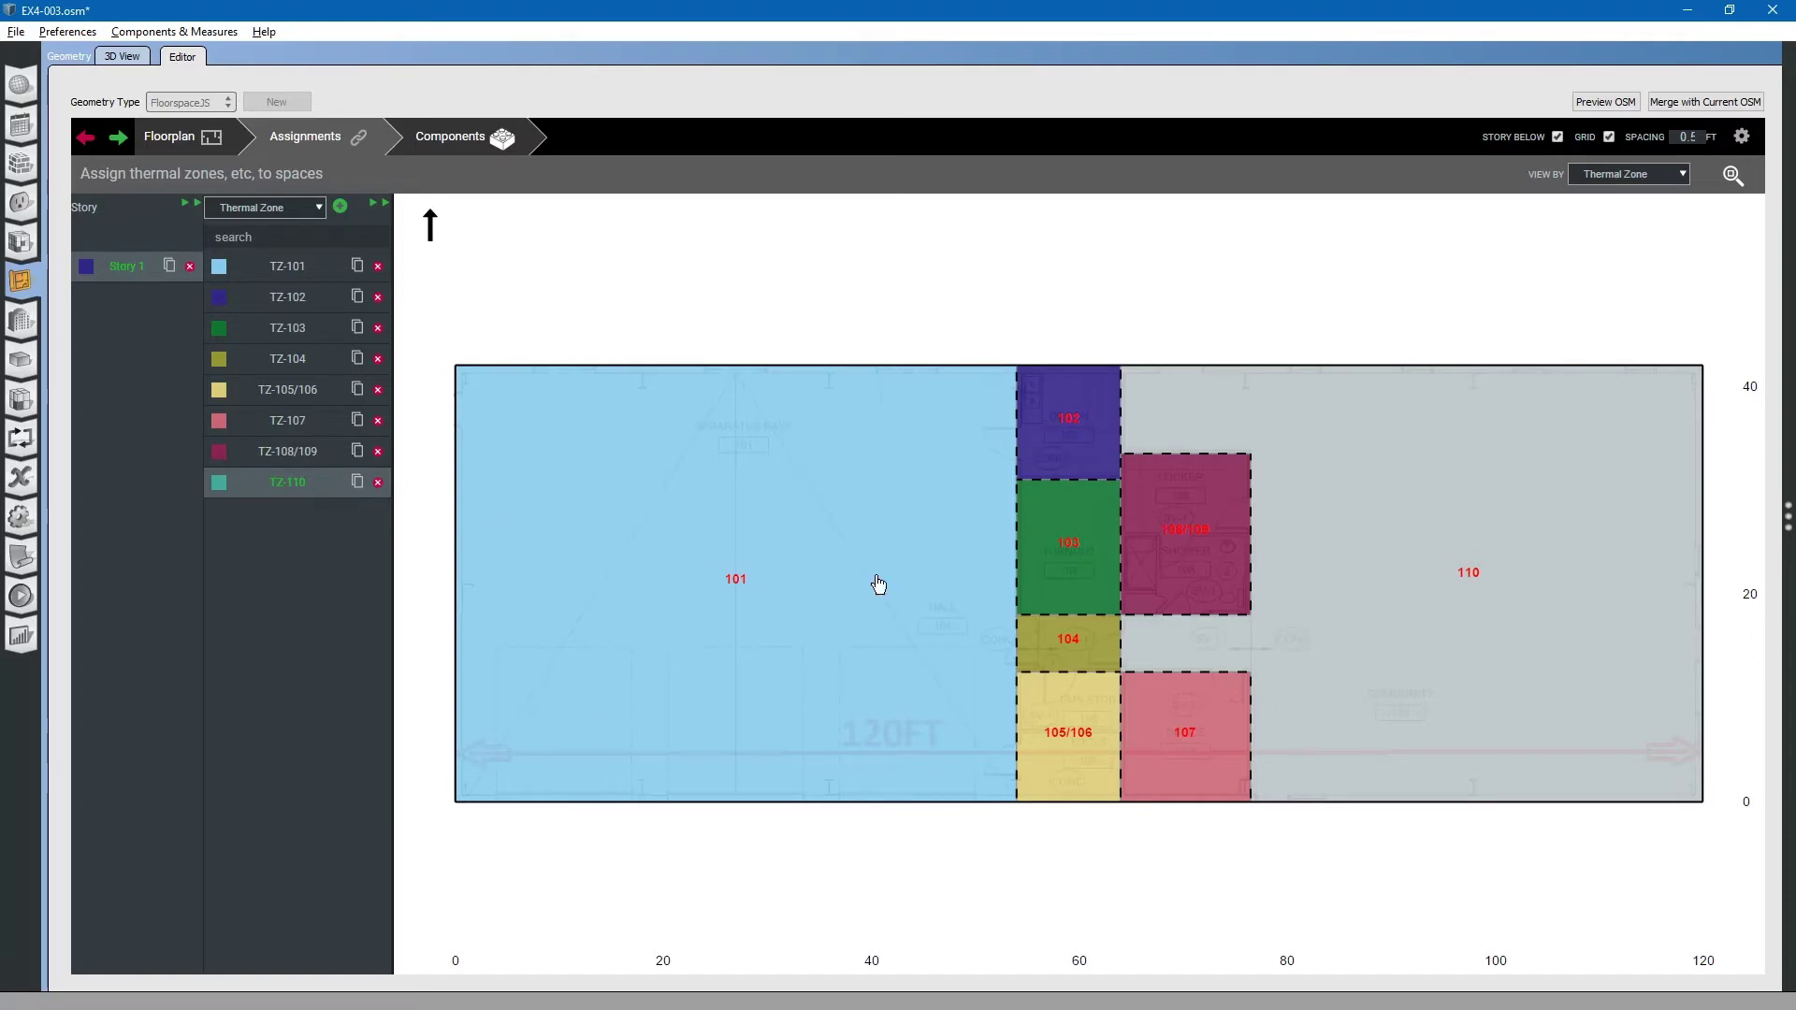
{"action": "left_click", "coordinate": [1473, 585]}
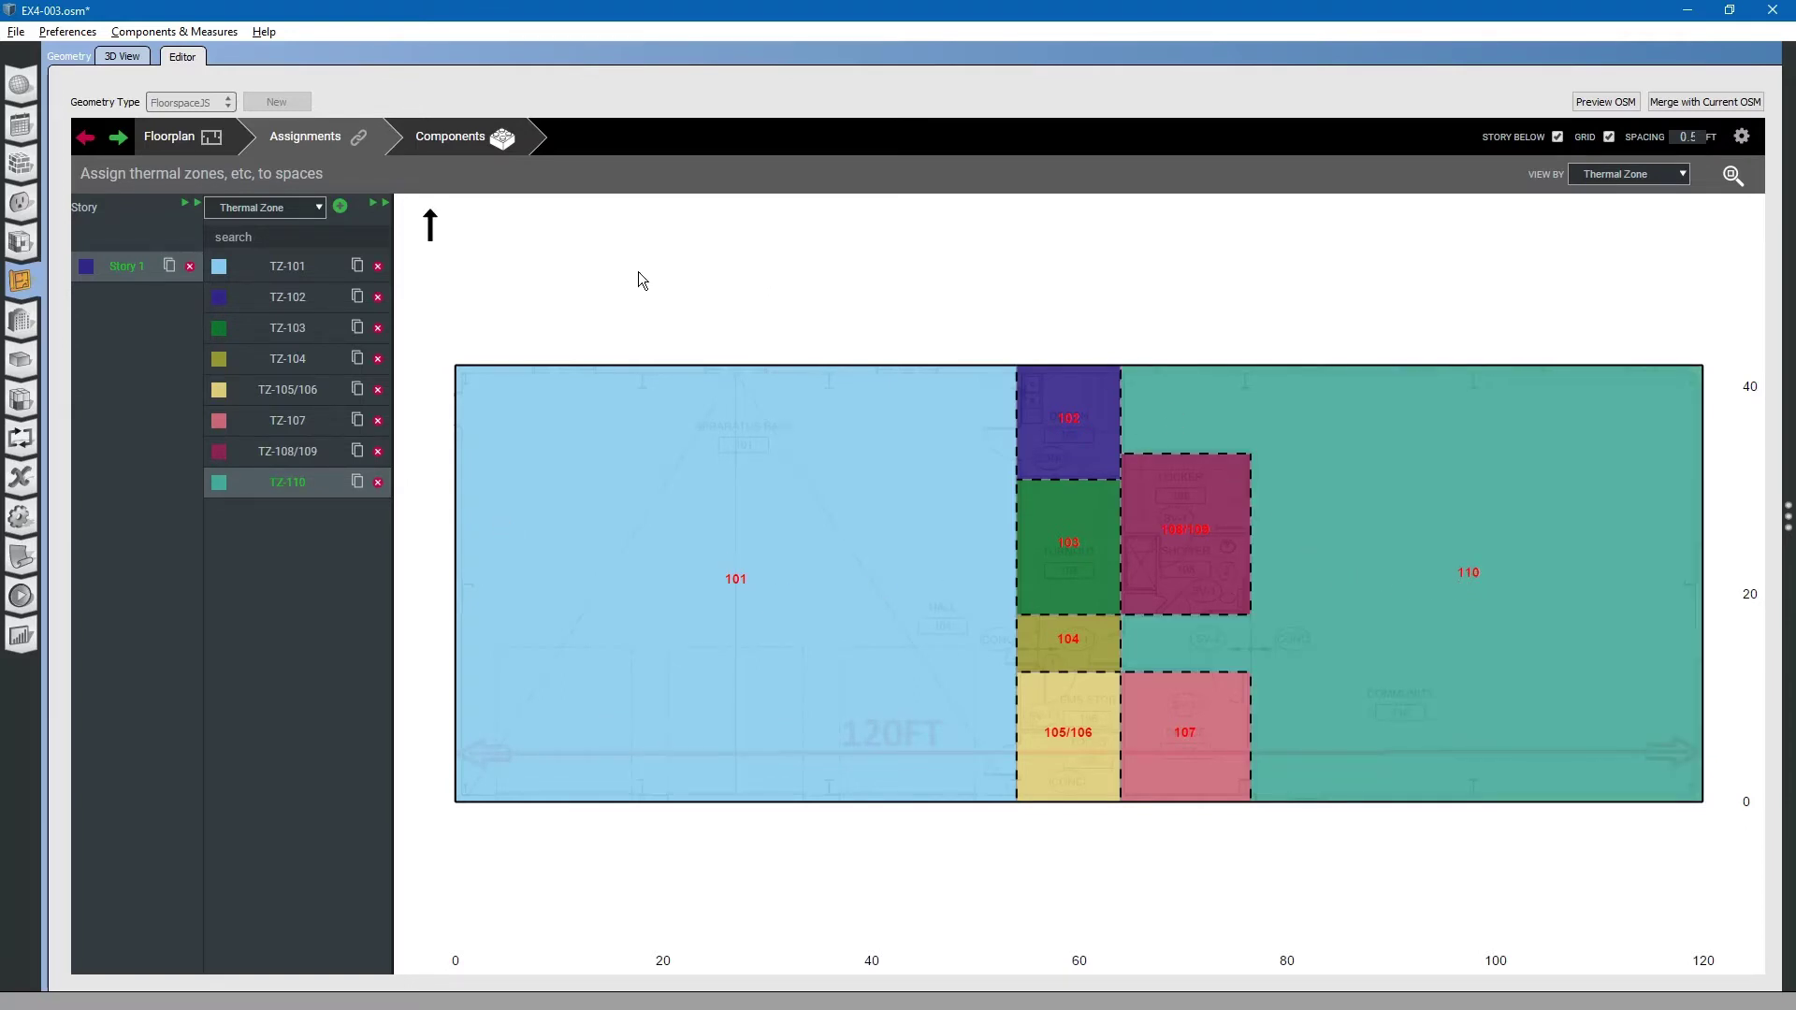
Go to the Components stage and check the door dimensions on the E-Elev.png elevation in Photos, returning to the floorplan editor
{"action": "left_click", "coordinate": [474, 141]}
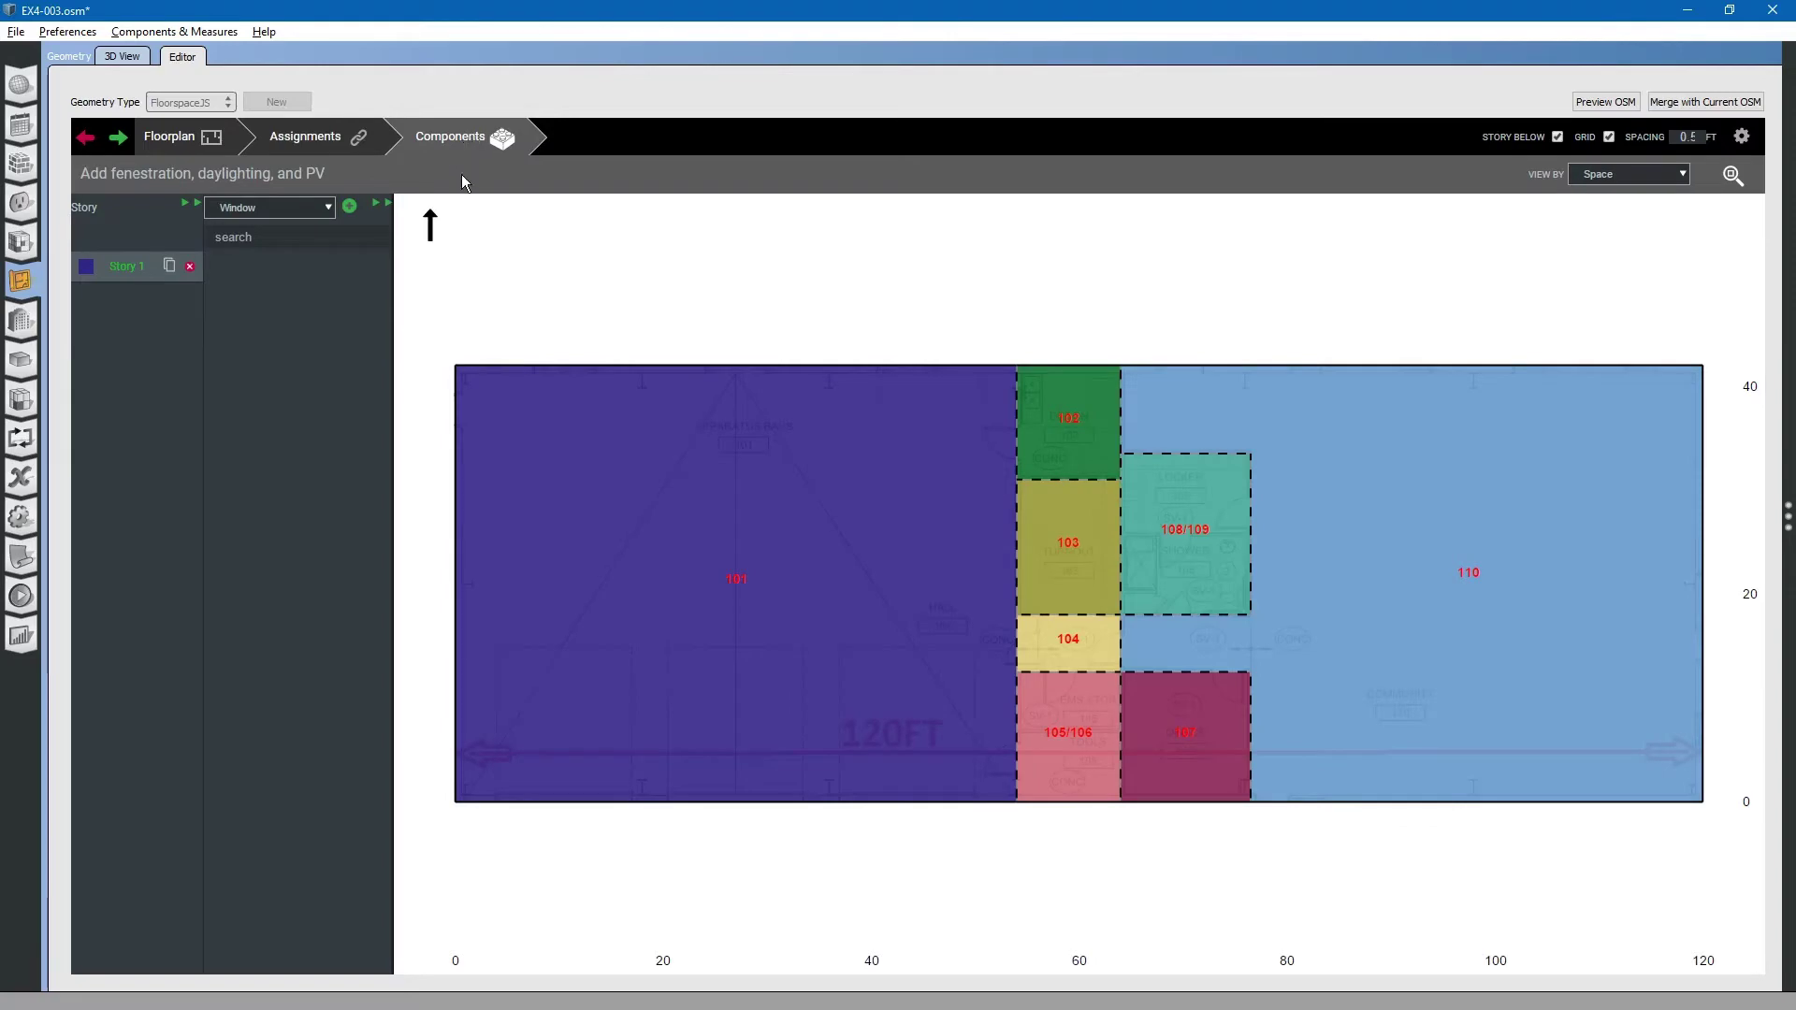
{"action": "scroll", "coordinate": [434, 394], "scroll_direction": "up", "scroll_amount": 5}
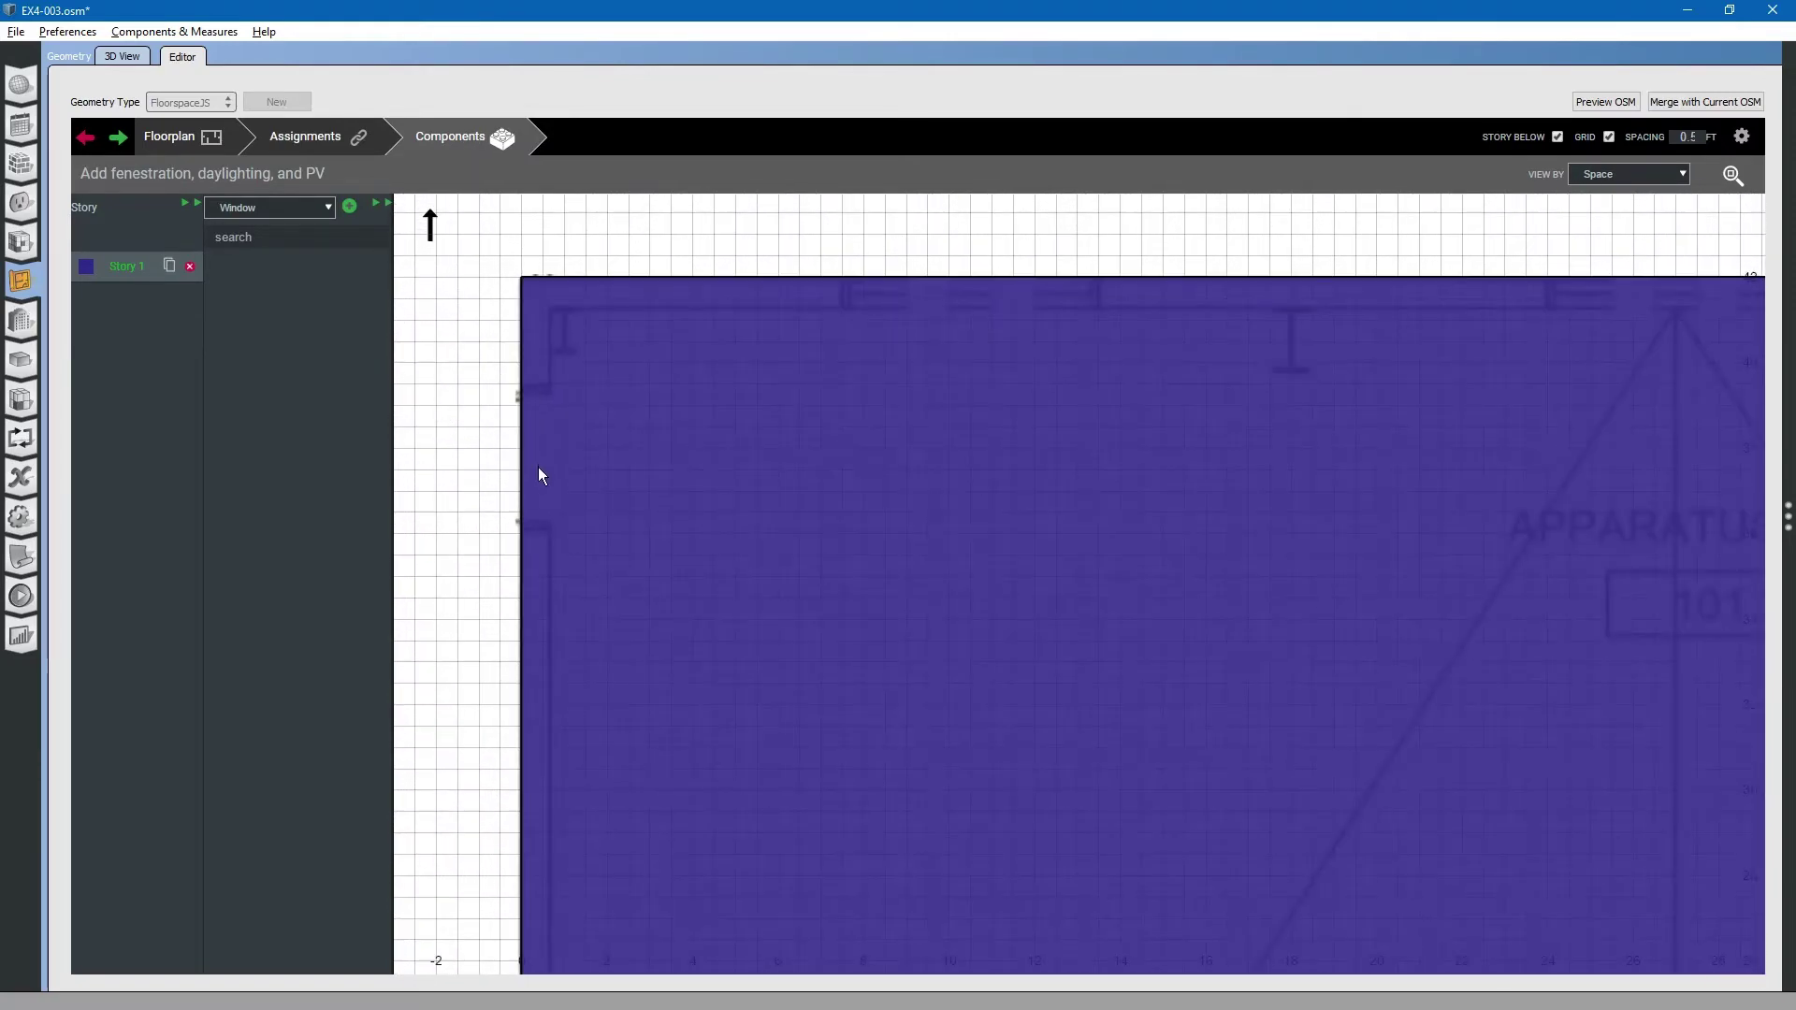
{"action": "key", "text": "alt+Tab"}
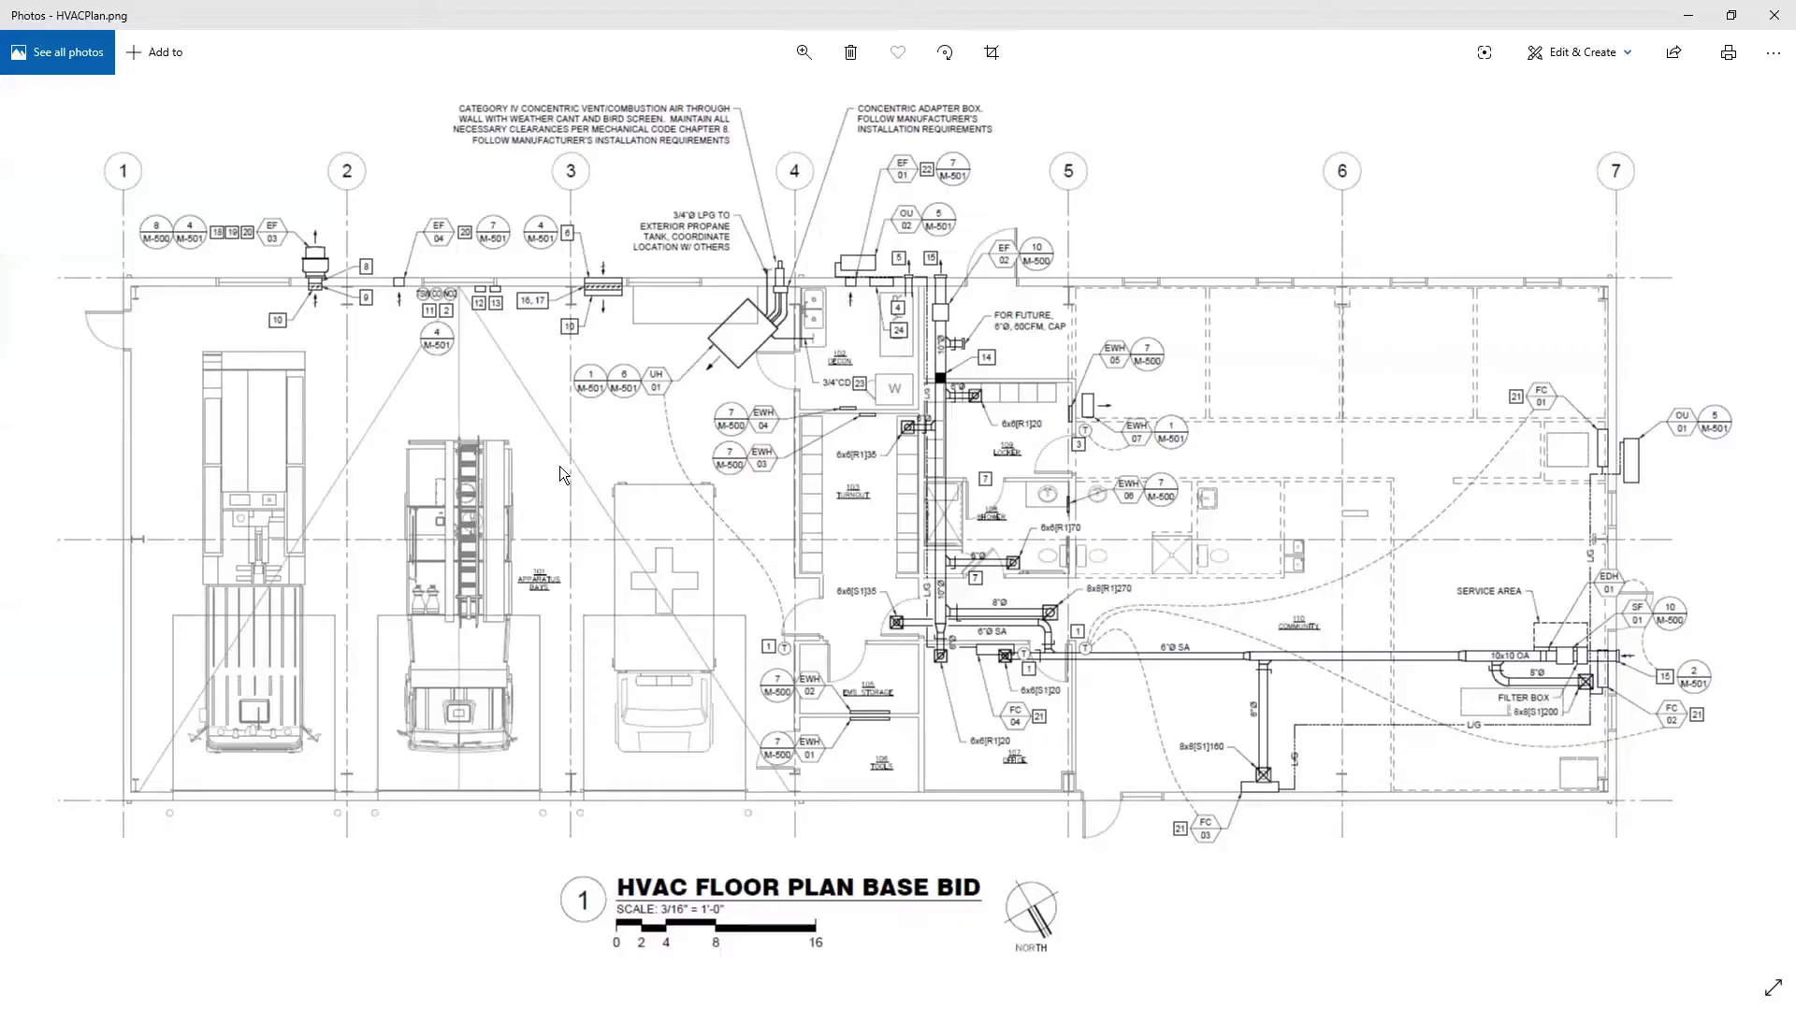
{"action": "left_click", "coordinate": [45, 519]}
{"action": "left_click", "coordinate": [45, 518]}
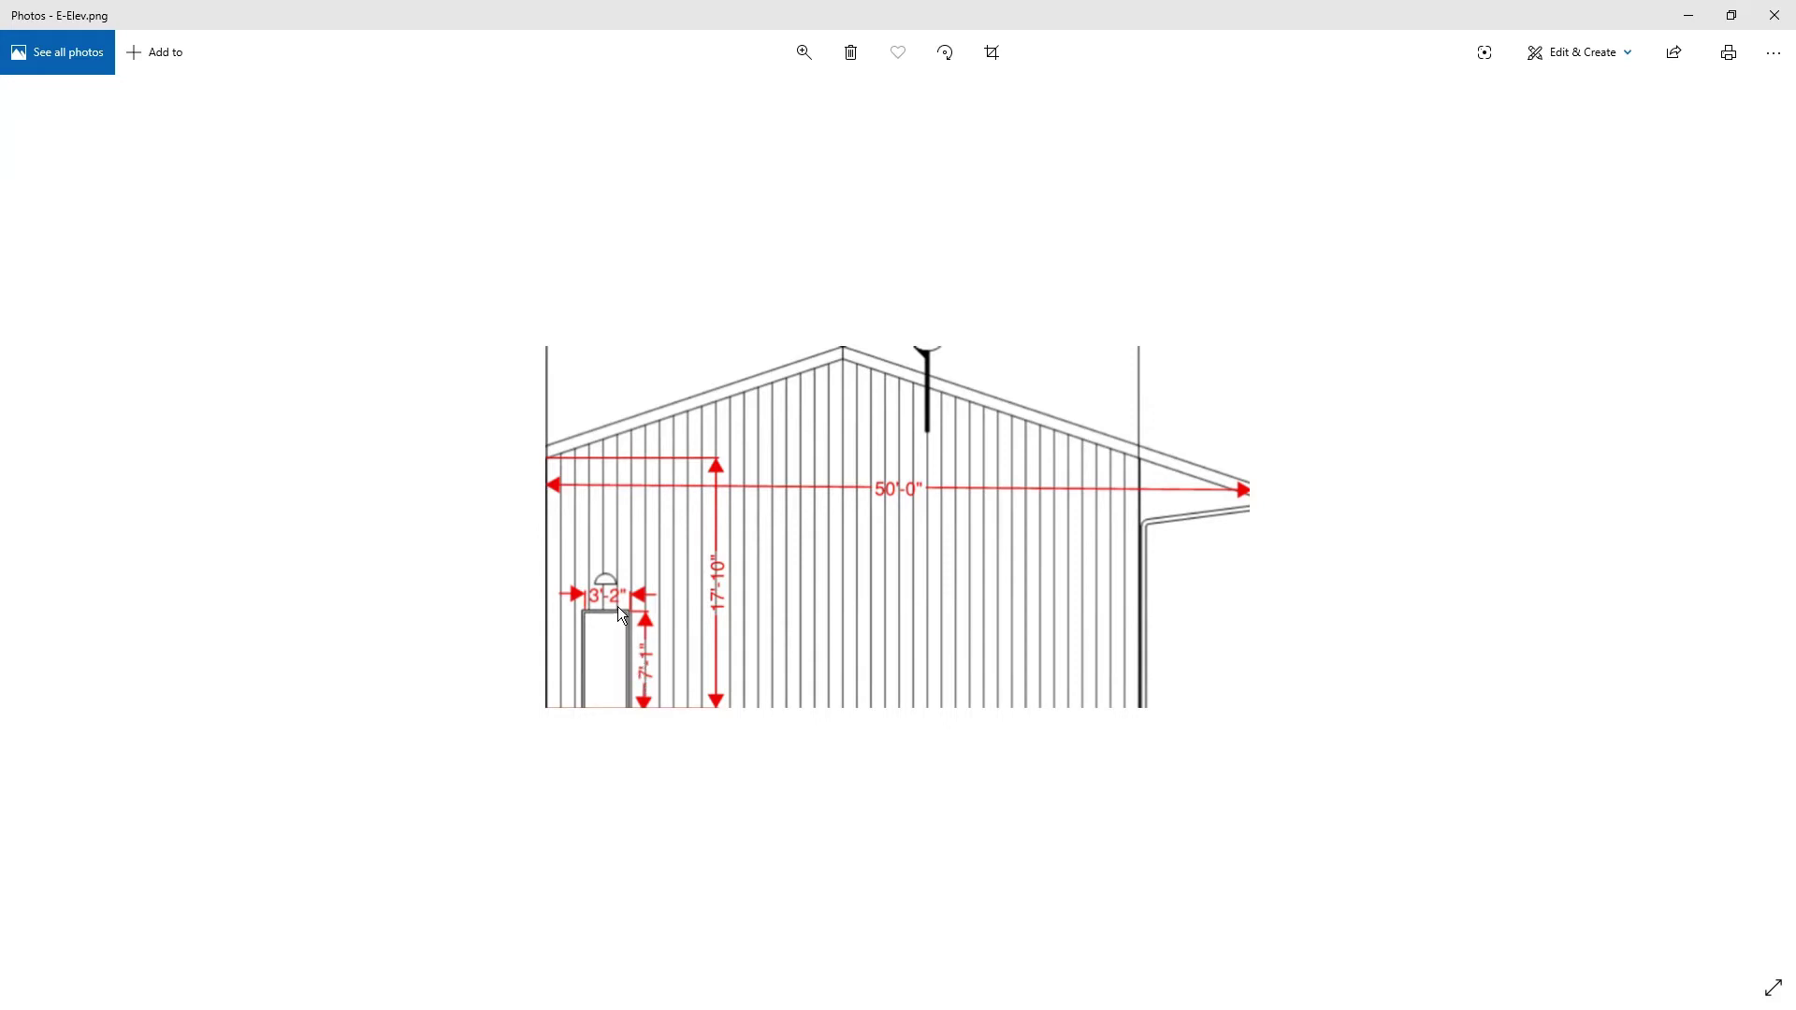
{"action": "key", "text": "alt+Tab"}
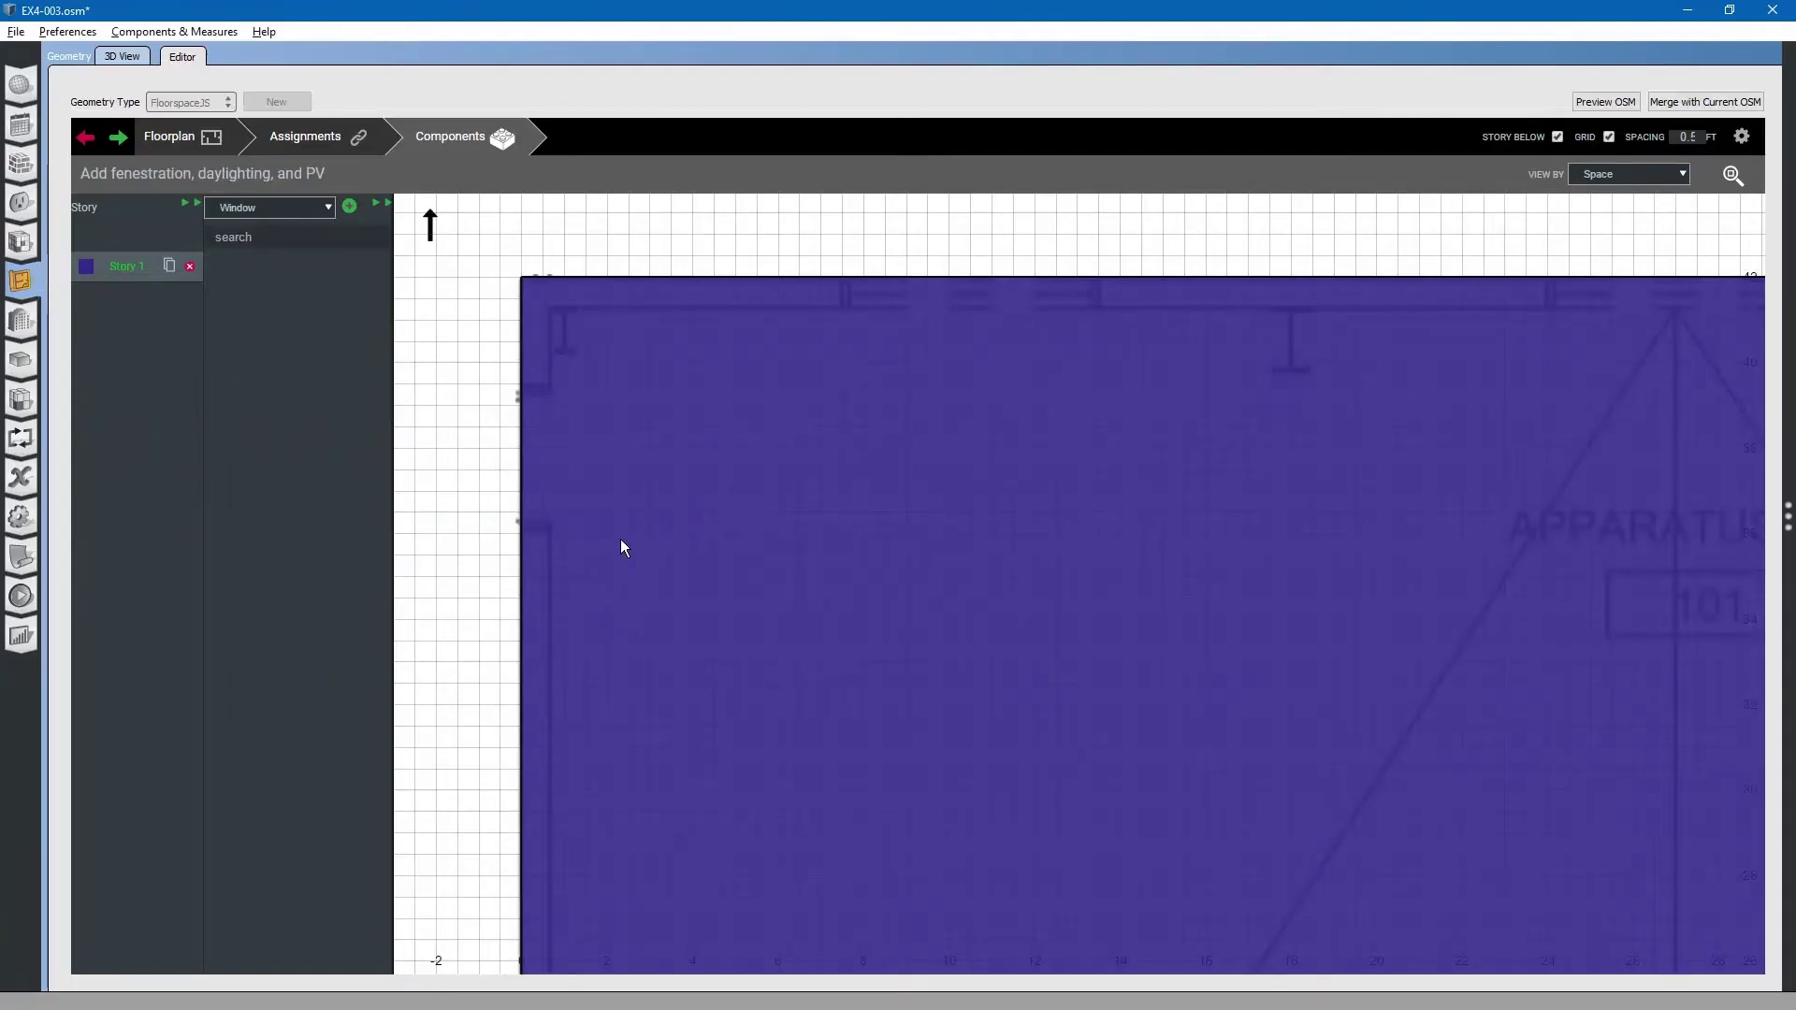
Create a door component definition and expand the component table to show its properties
{"action": "left_click", "coordinate": [328, 209]}
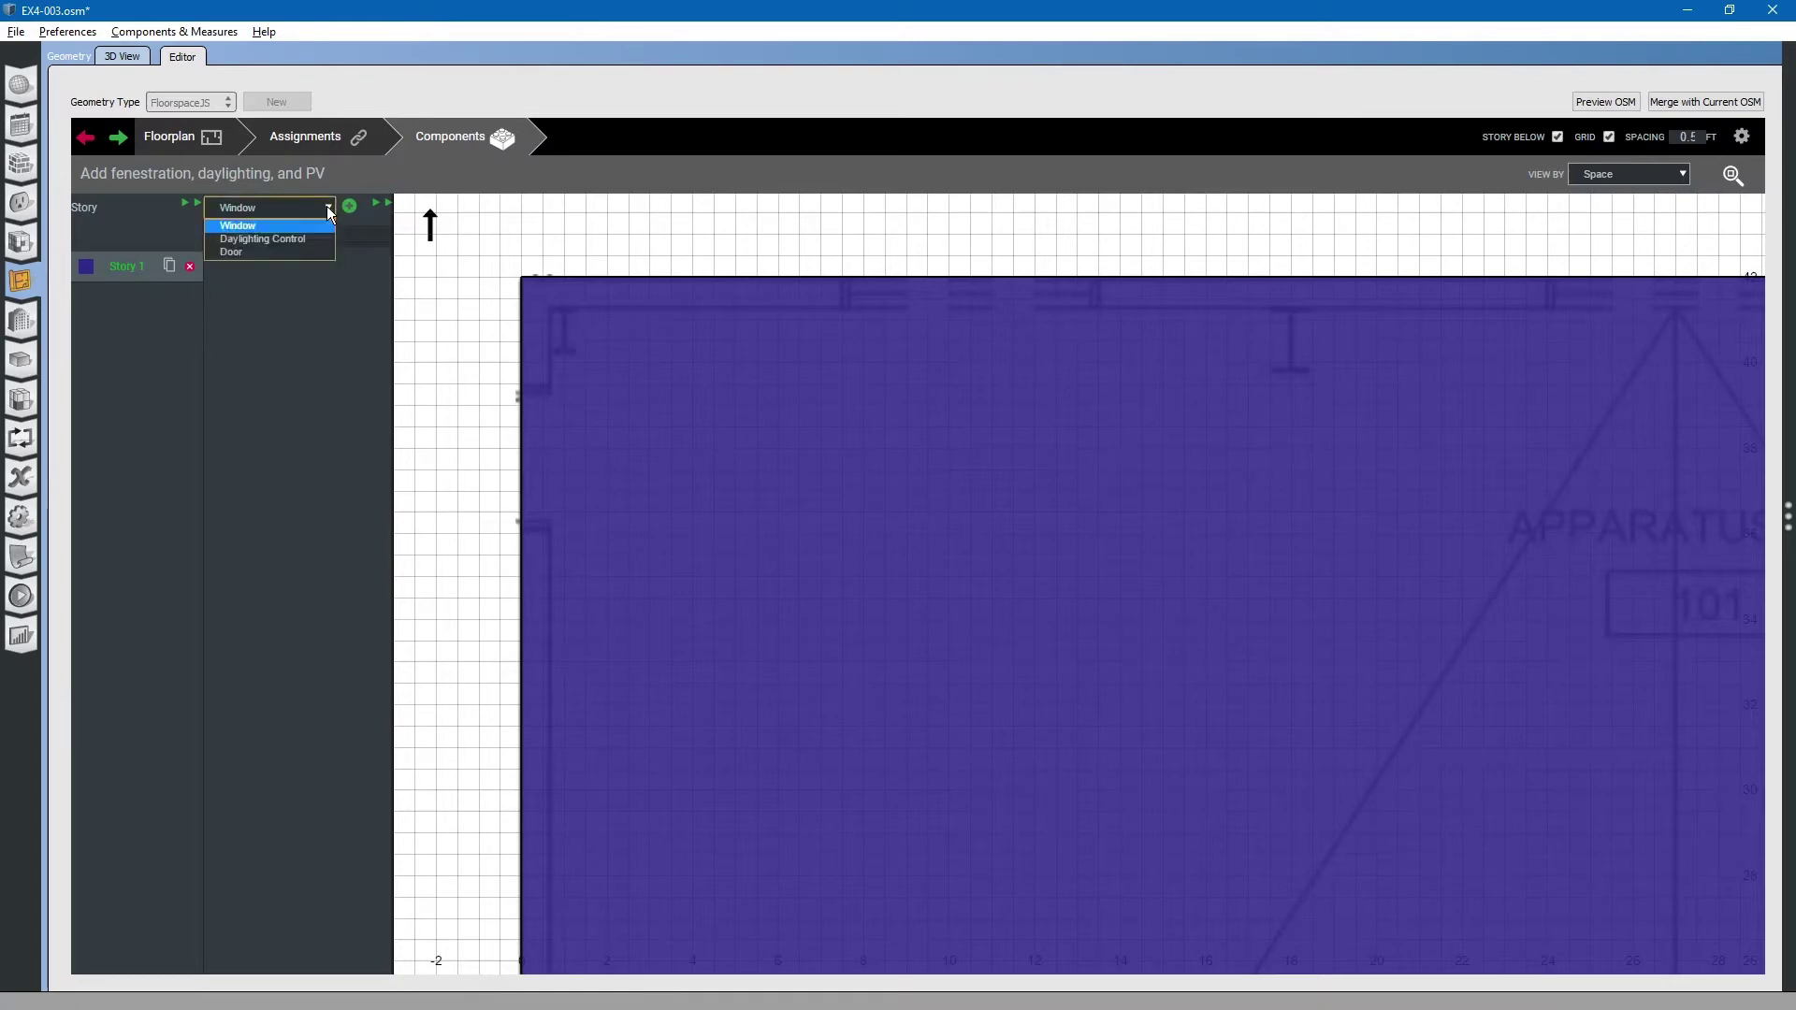
{"action": "left_click", "coordinate": [249, 254]}
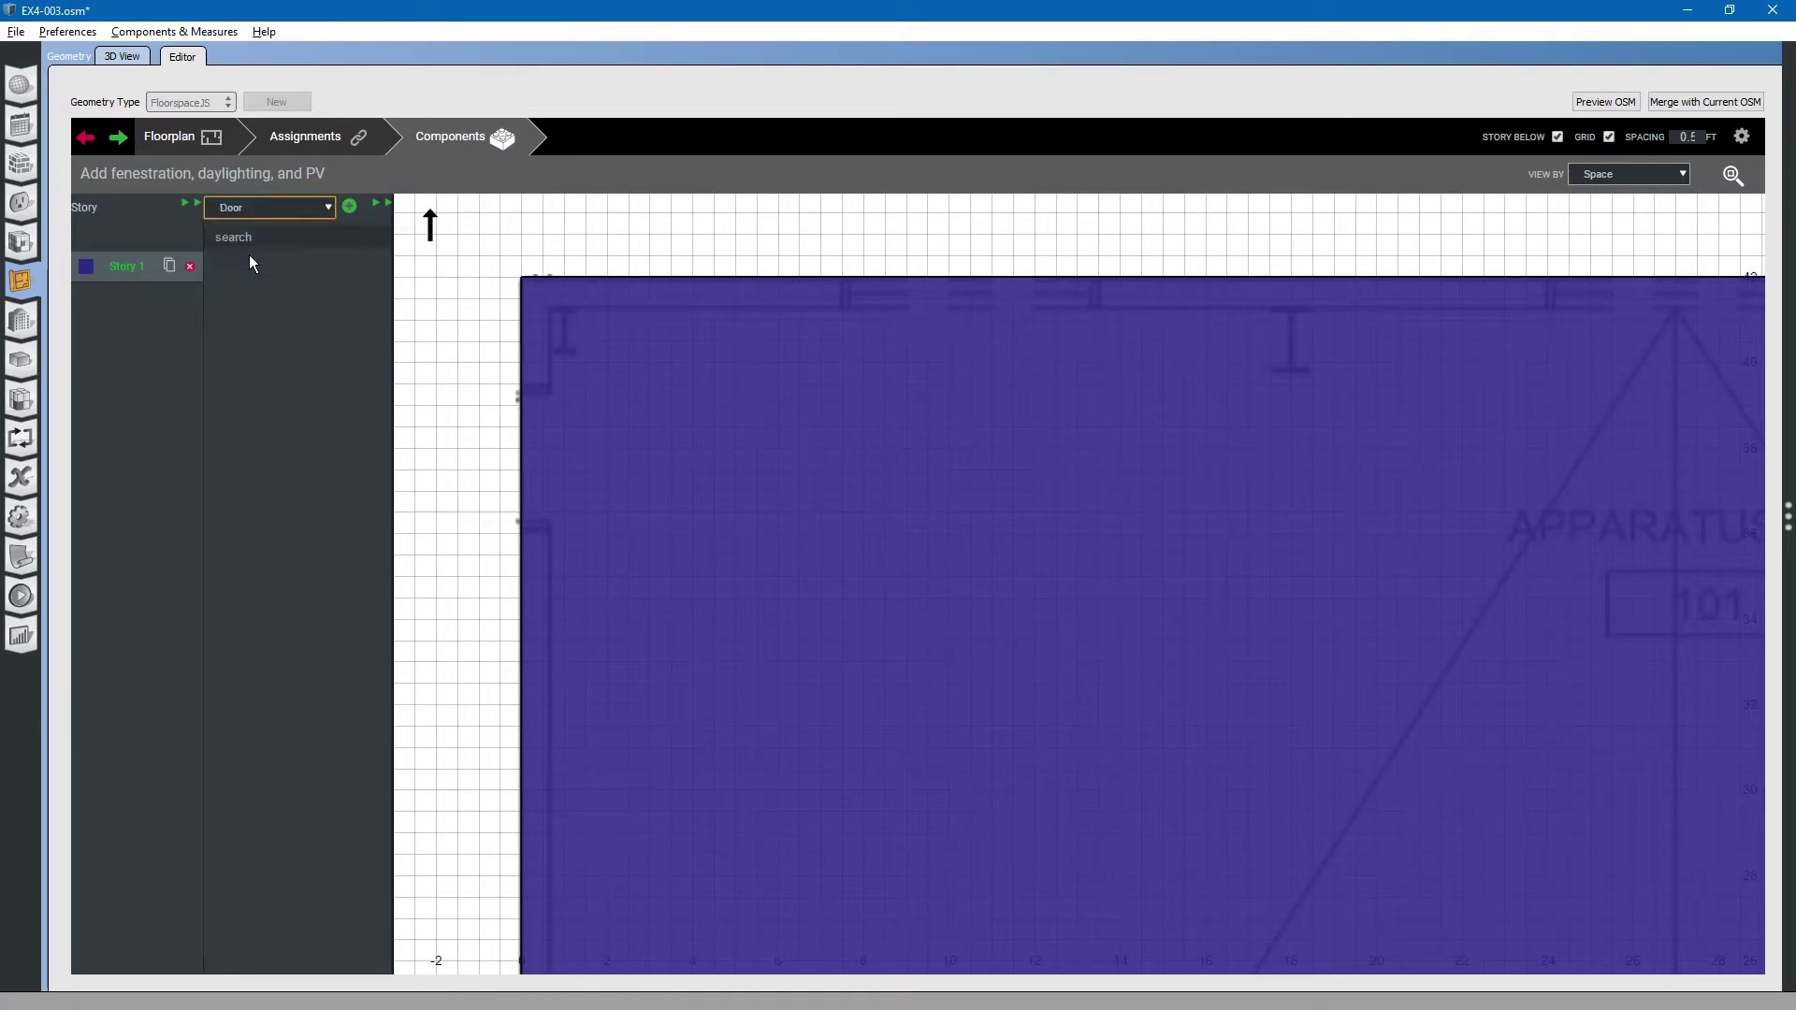
{"action": "left_click", "coordinate": [350, 208]}
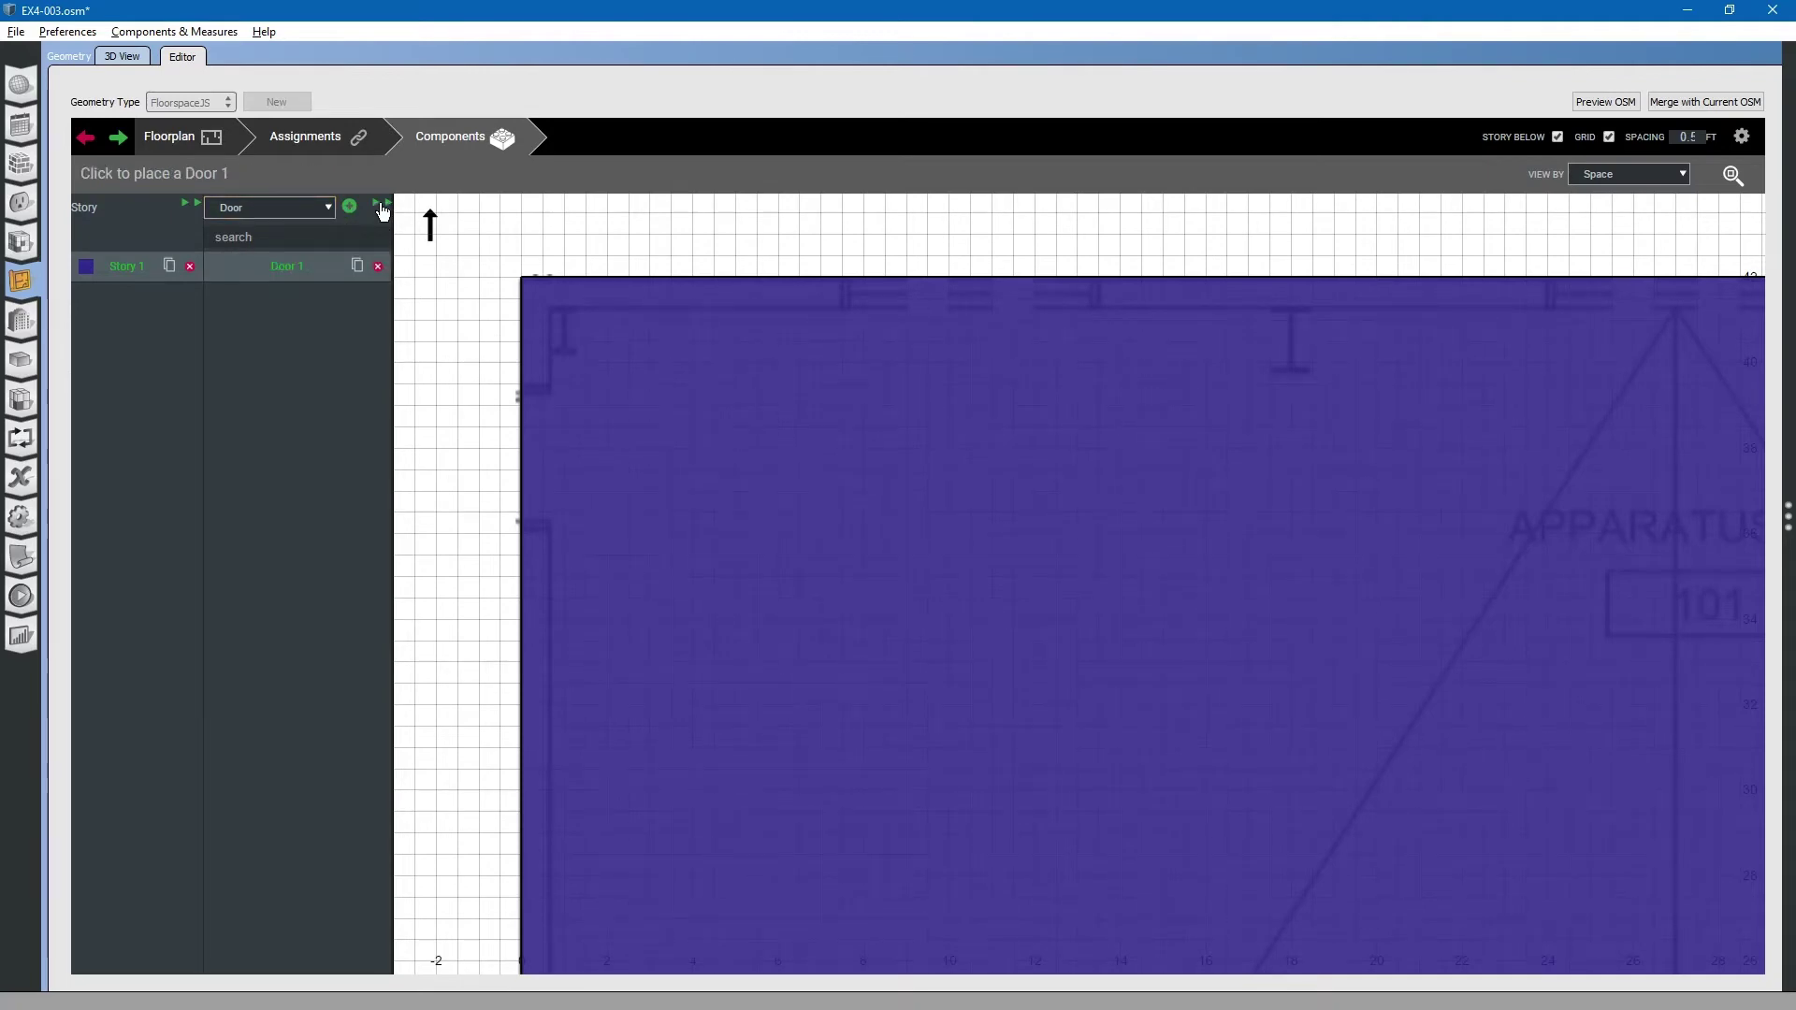
{"action": "left_click", "coordinate": [382, 207]}
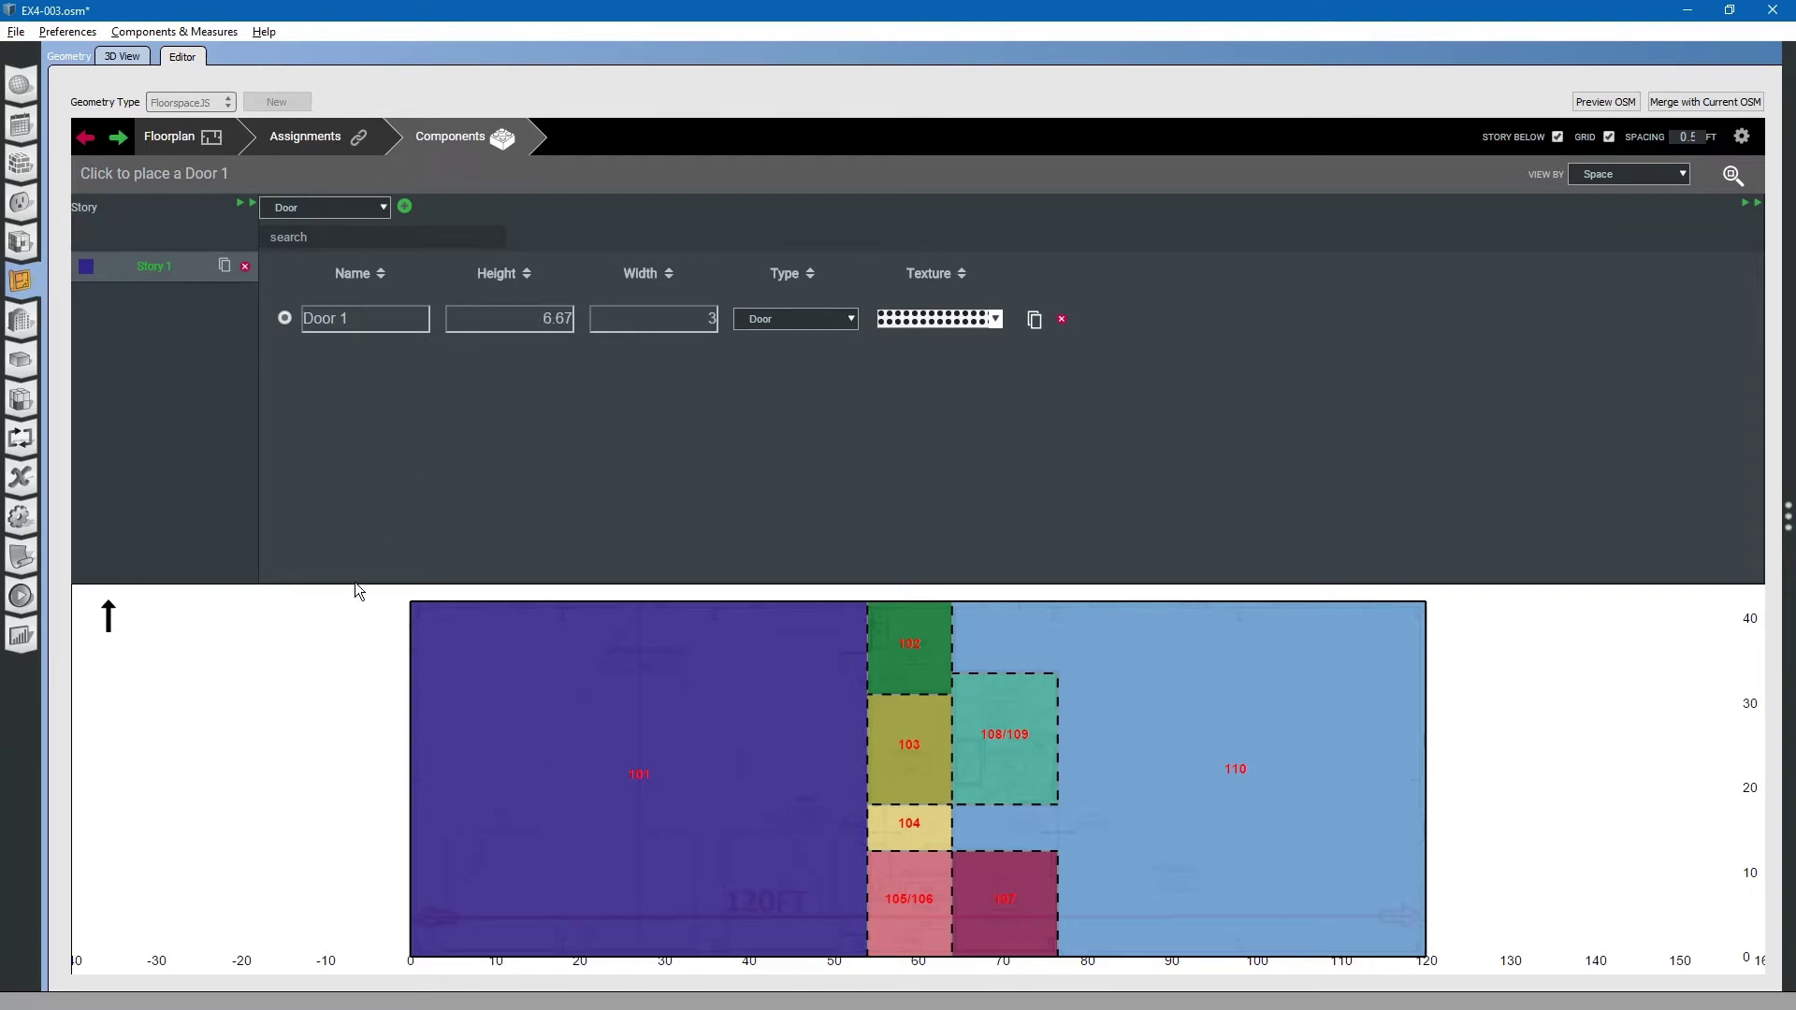
Place the door on the west exterior wall of space 101, at the opening in the background plan near the north corner
{"action": "scroll", "coordinate": [345, 627], "scroll_direction": "up", "scroll_amount": 6}
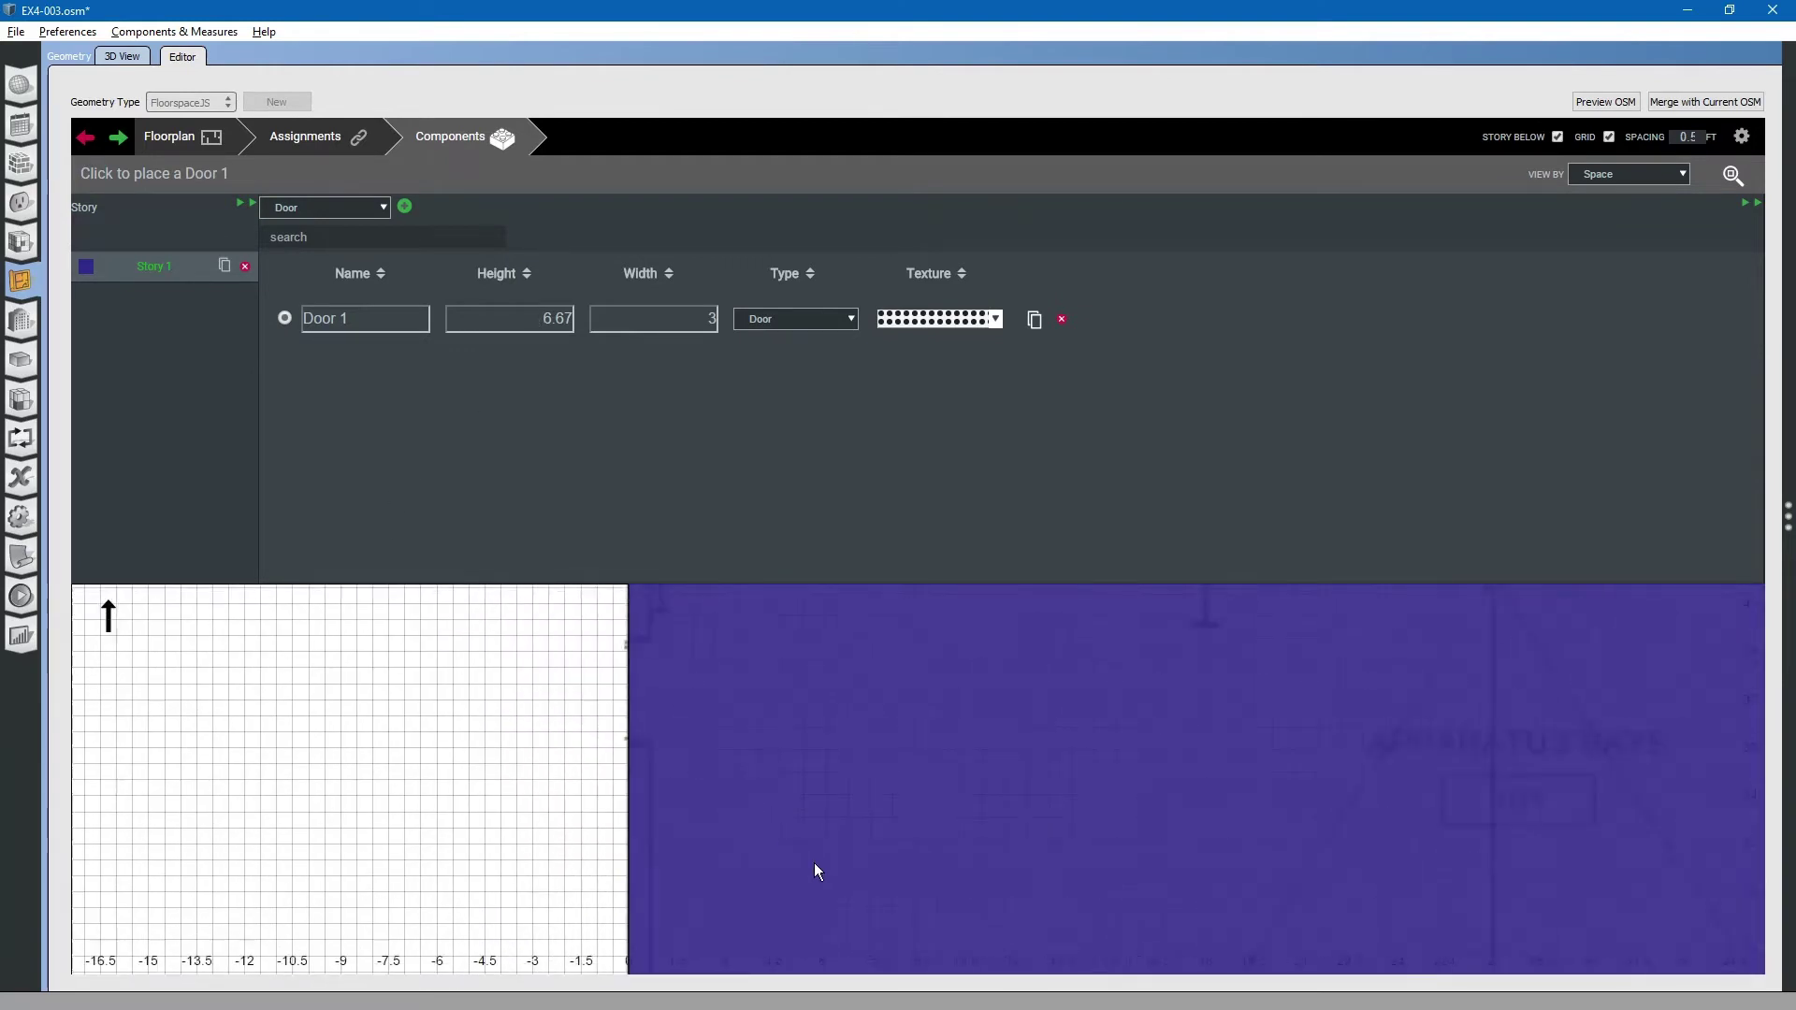
{"action": "scroll", "coordinate": [598, 686], "scroll_direction": "up", "scroll_amount": 2}
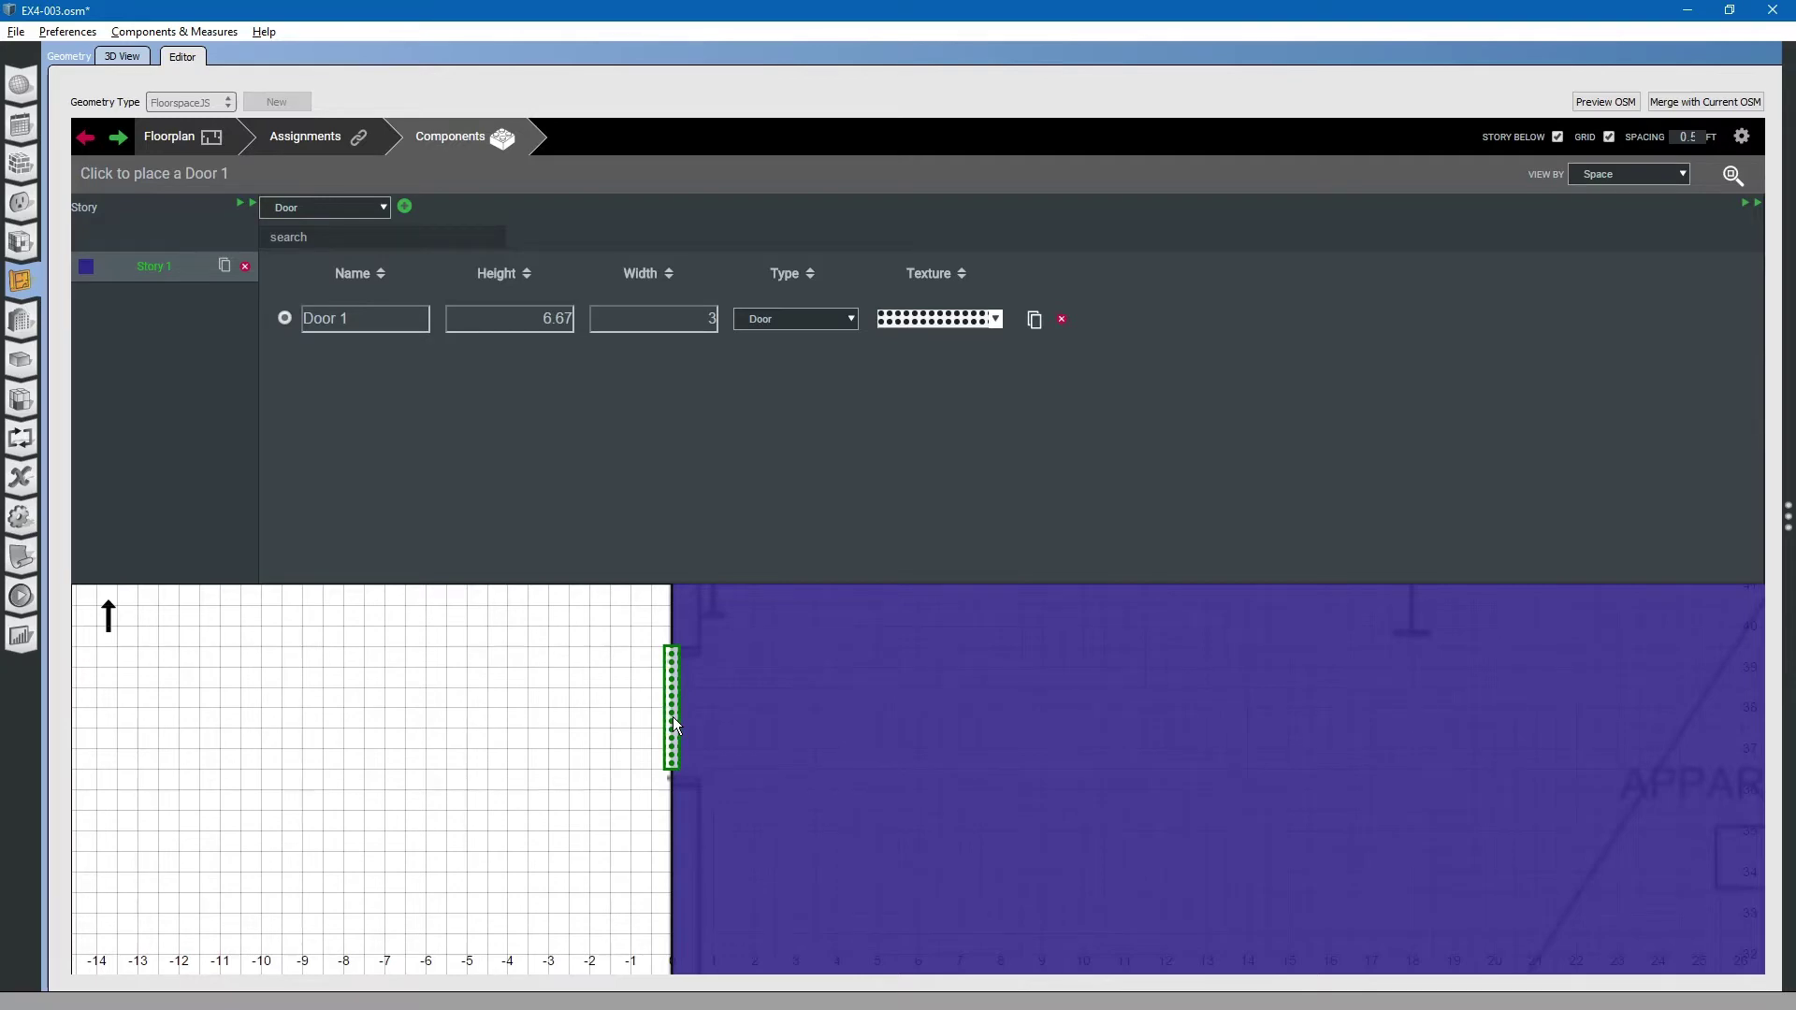
{"action": "left_click", "coordinate": [671, 717]}
{"action": "scroll", "coordinate": [498, 770], "scroll_direction": "down", "scroll_amount": 3}
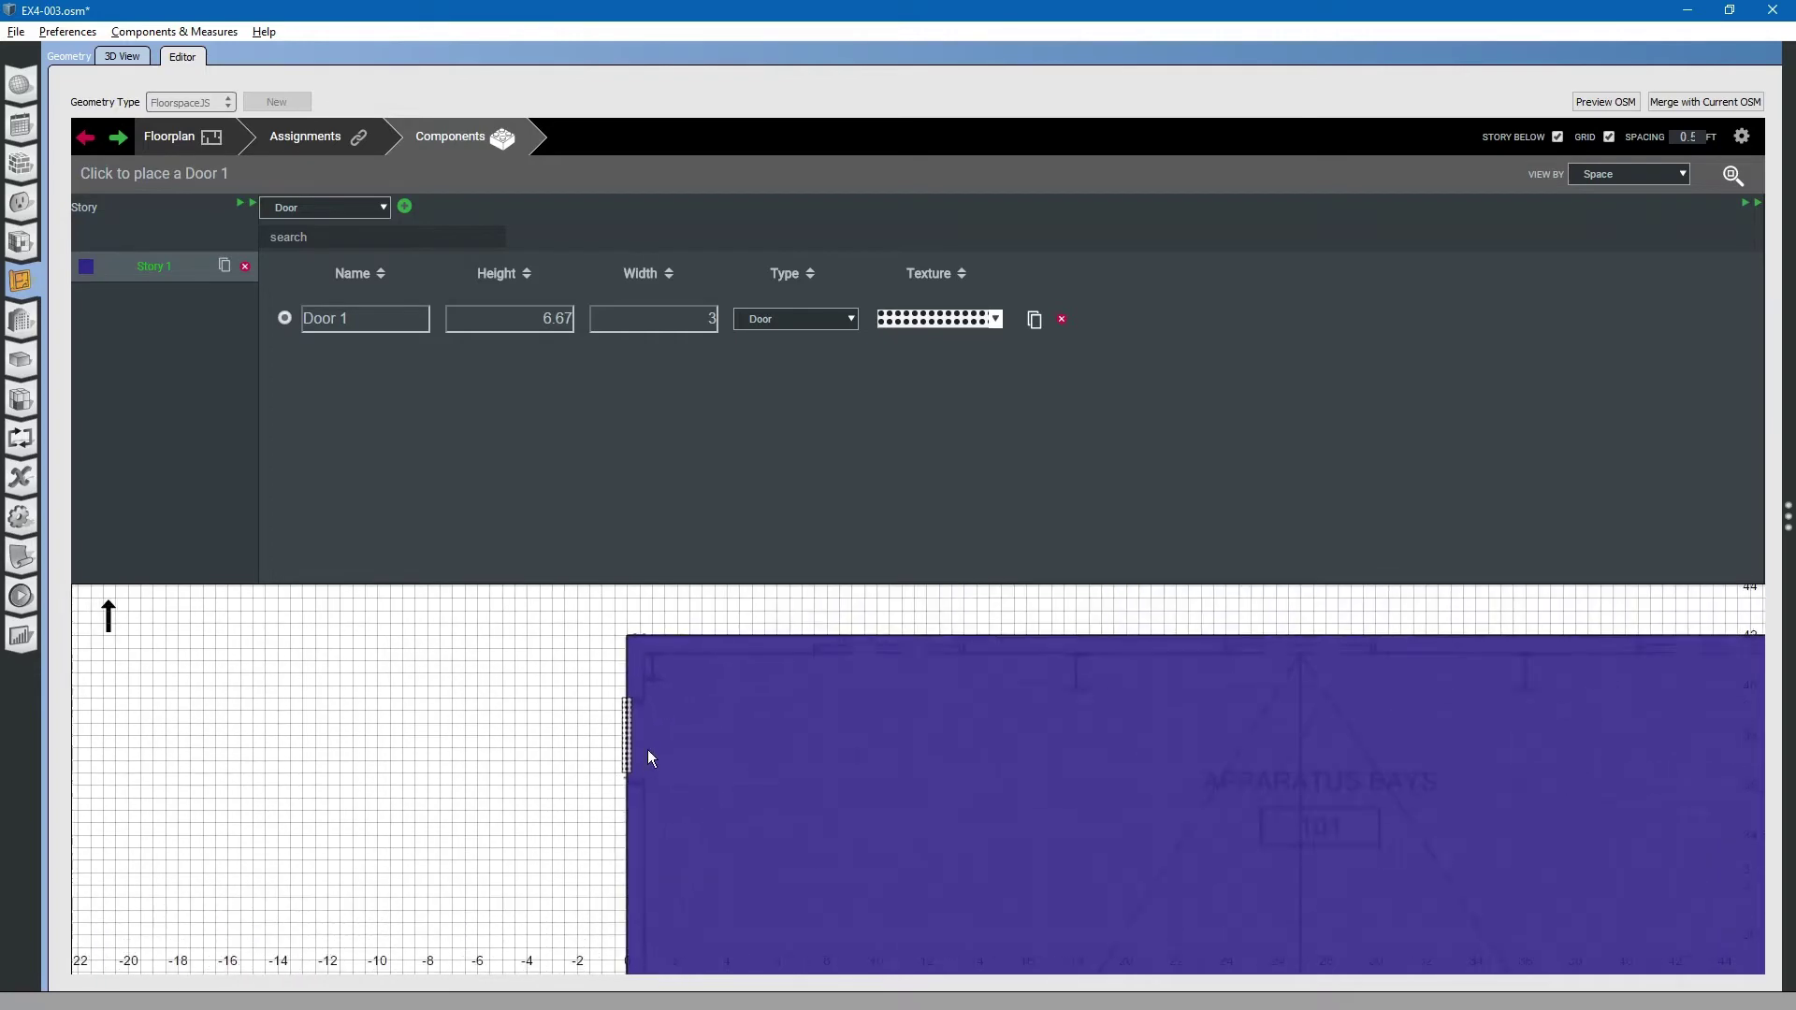
{"action": "scroll", "coordinate": [893, 608], "scroll_direction": "up", "scroll_amount": 2}
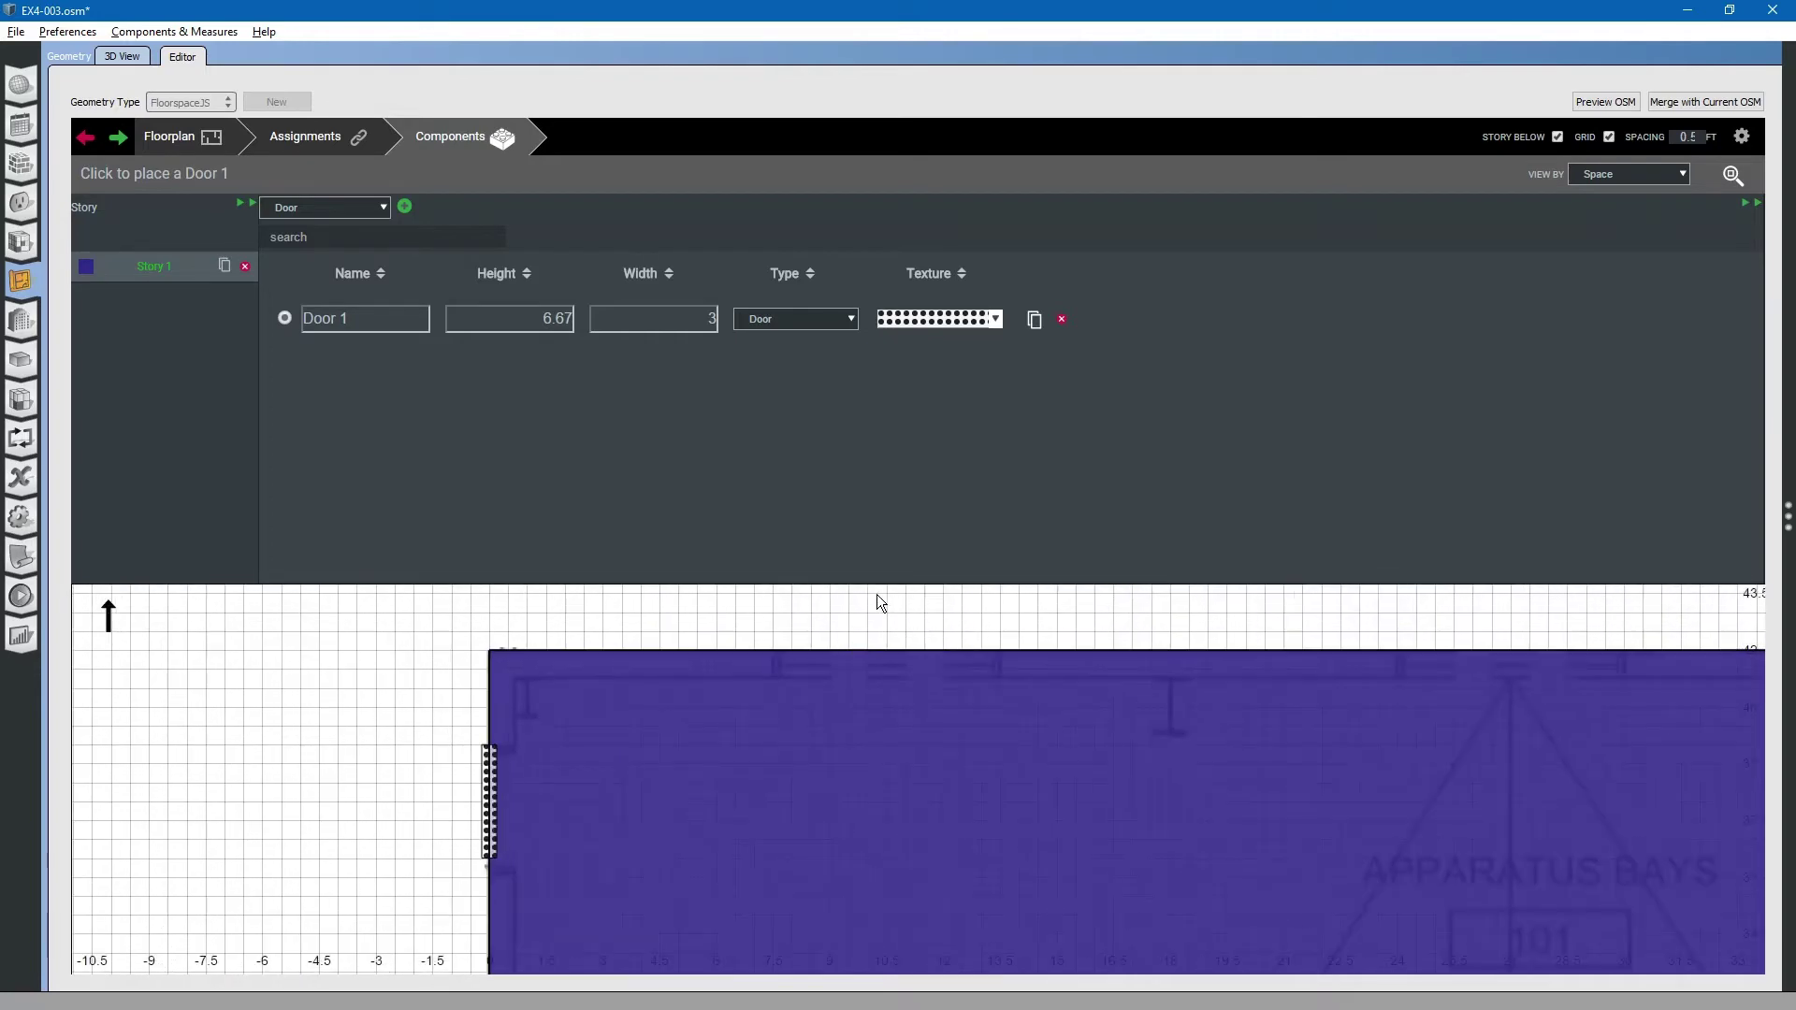
Switch to Photos, examine the window dimensions for the apparatus bays on S-Elev.png, and return to the floorplan editor
{"action": "key", "text": "alt+Tab"}
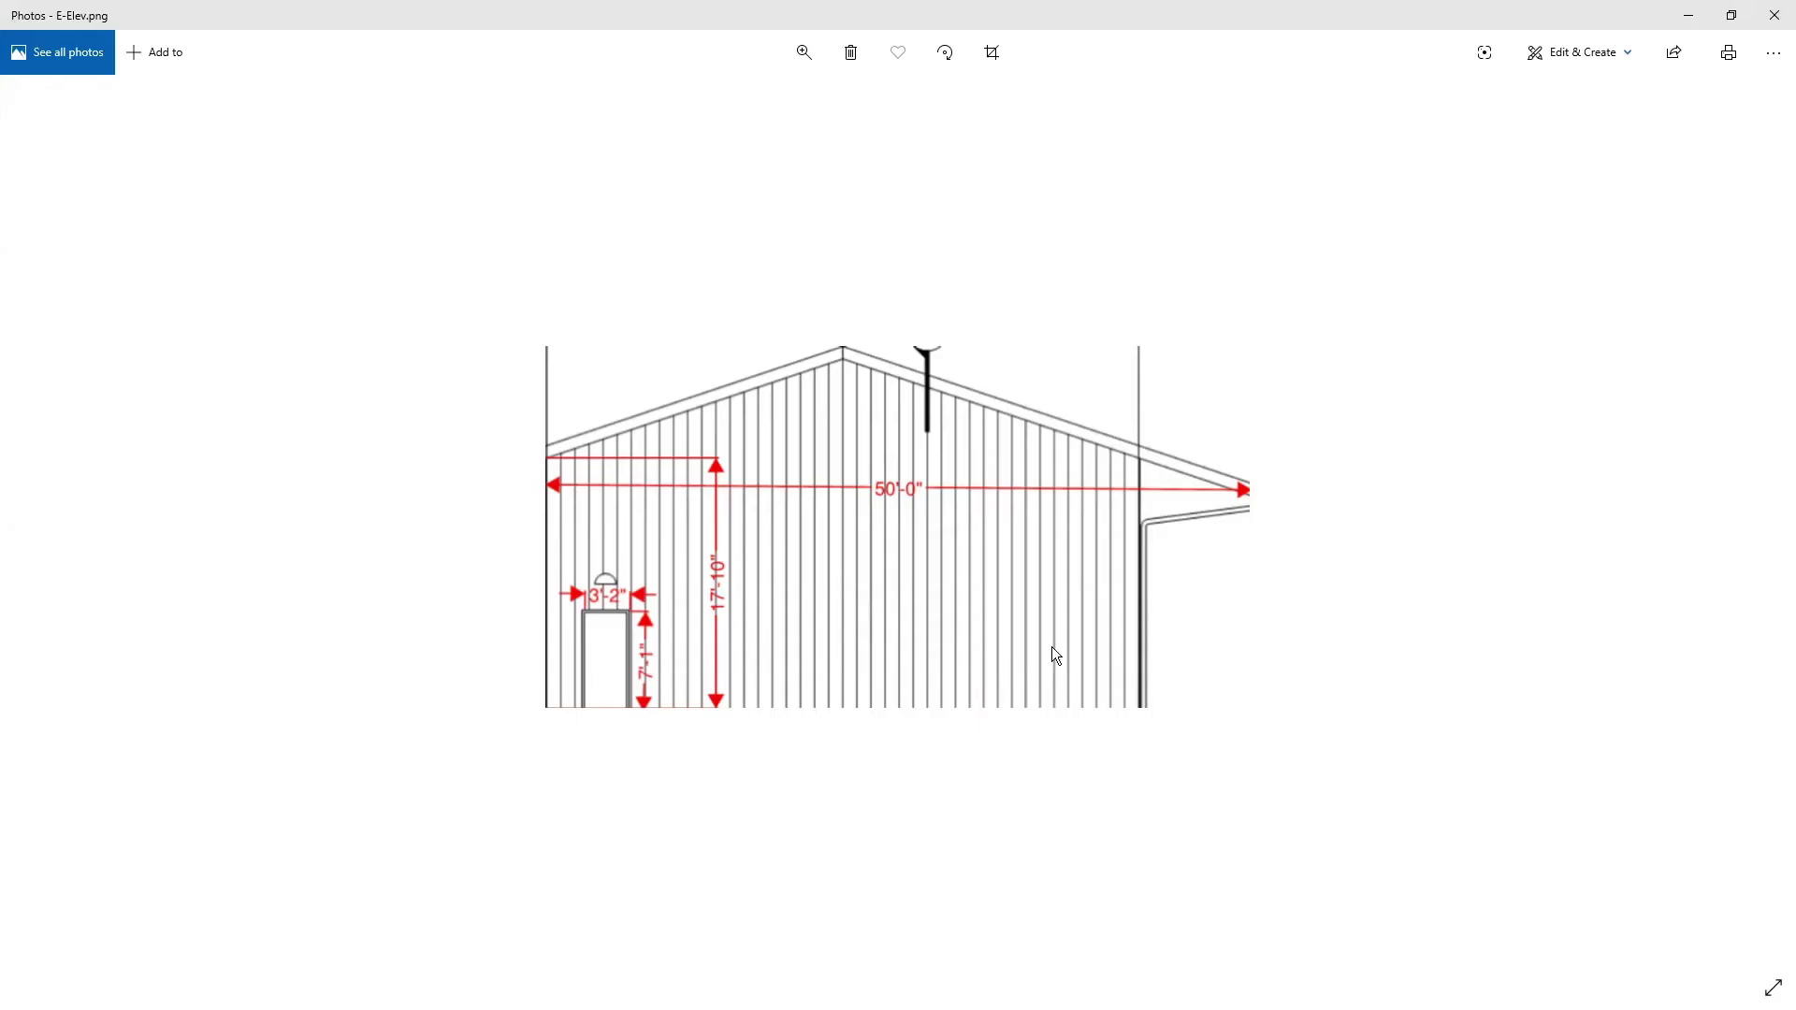
{"action": "left_click", "coordinate": [1751, 525]}
{"action": "left_click", "coordinate": [1751, 526]}
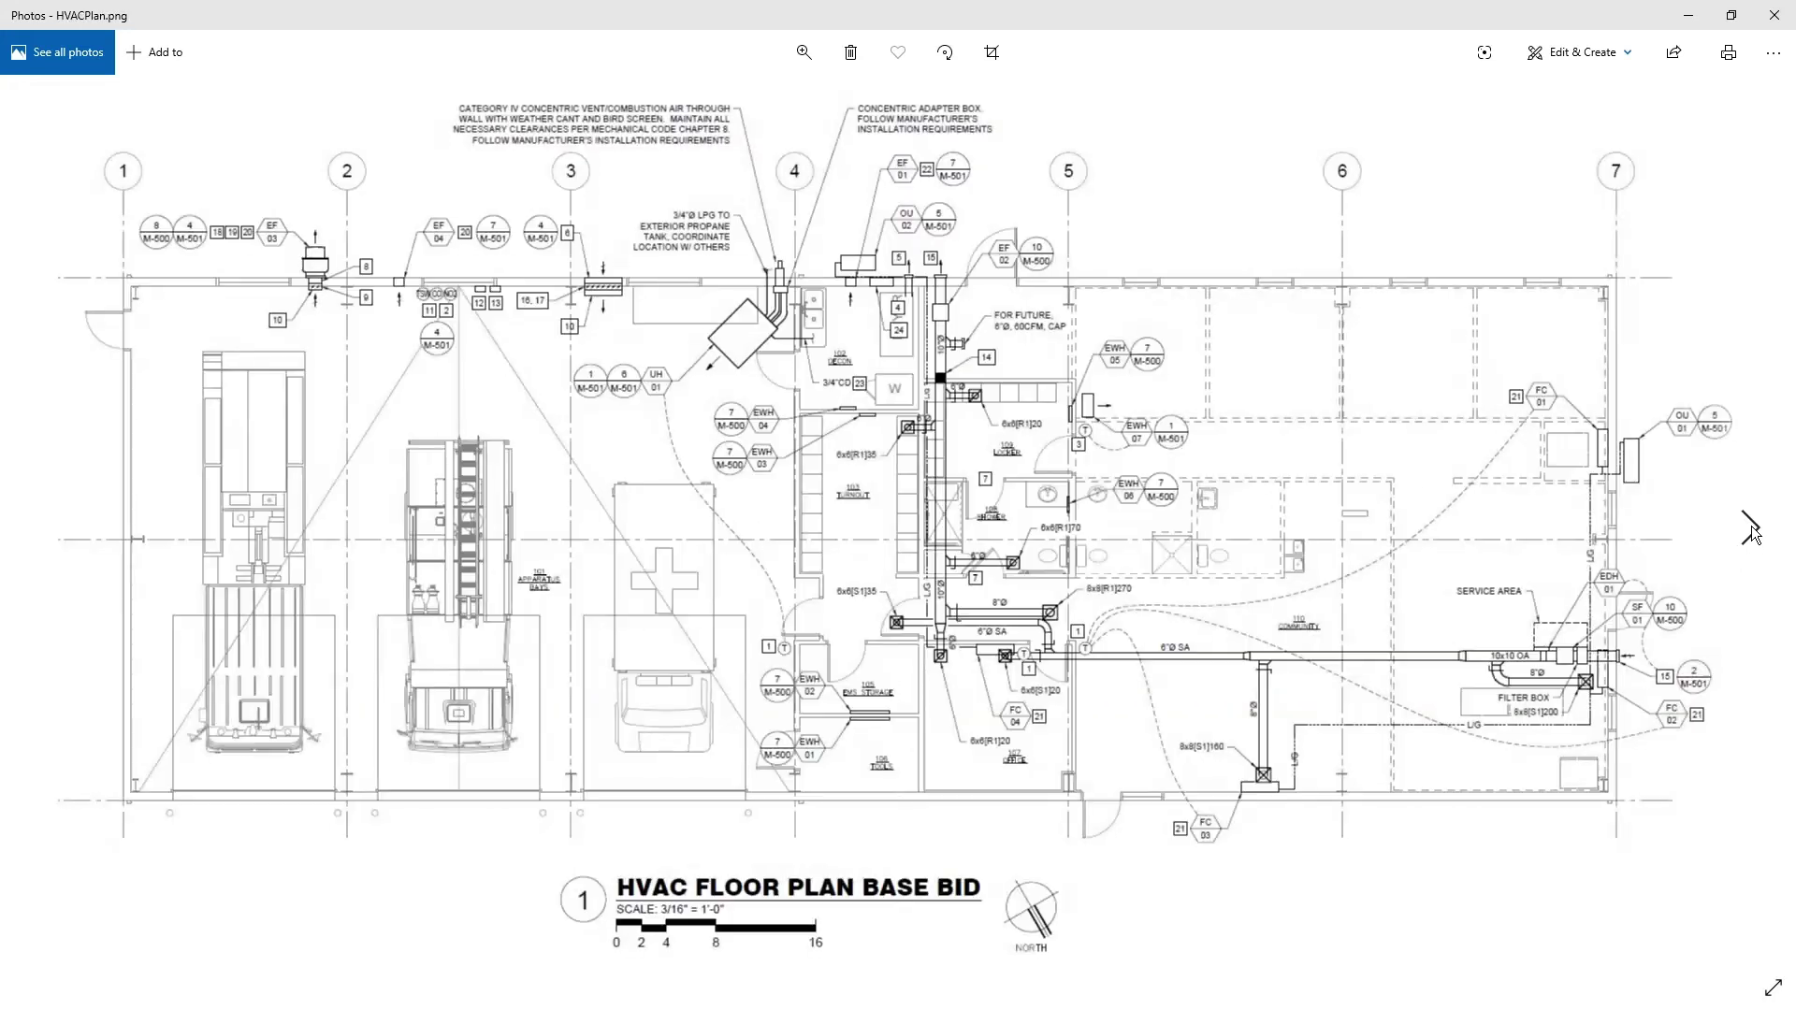
{"action": "left_click", "coordinate": [1751, 525]}
{"action": "left_click", "coordinate": [1751, 525]}
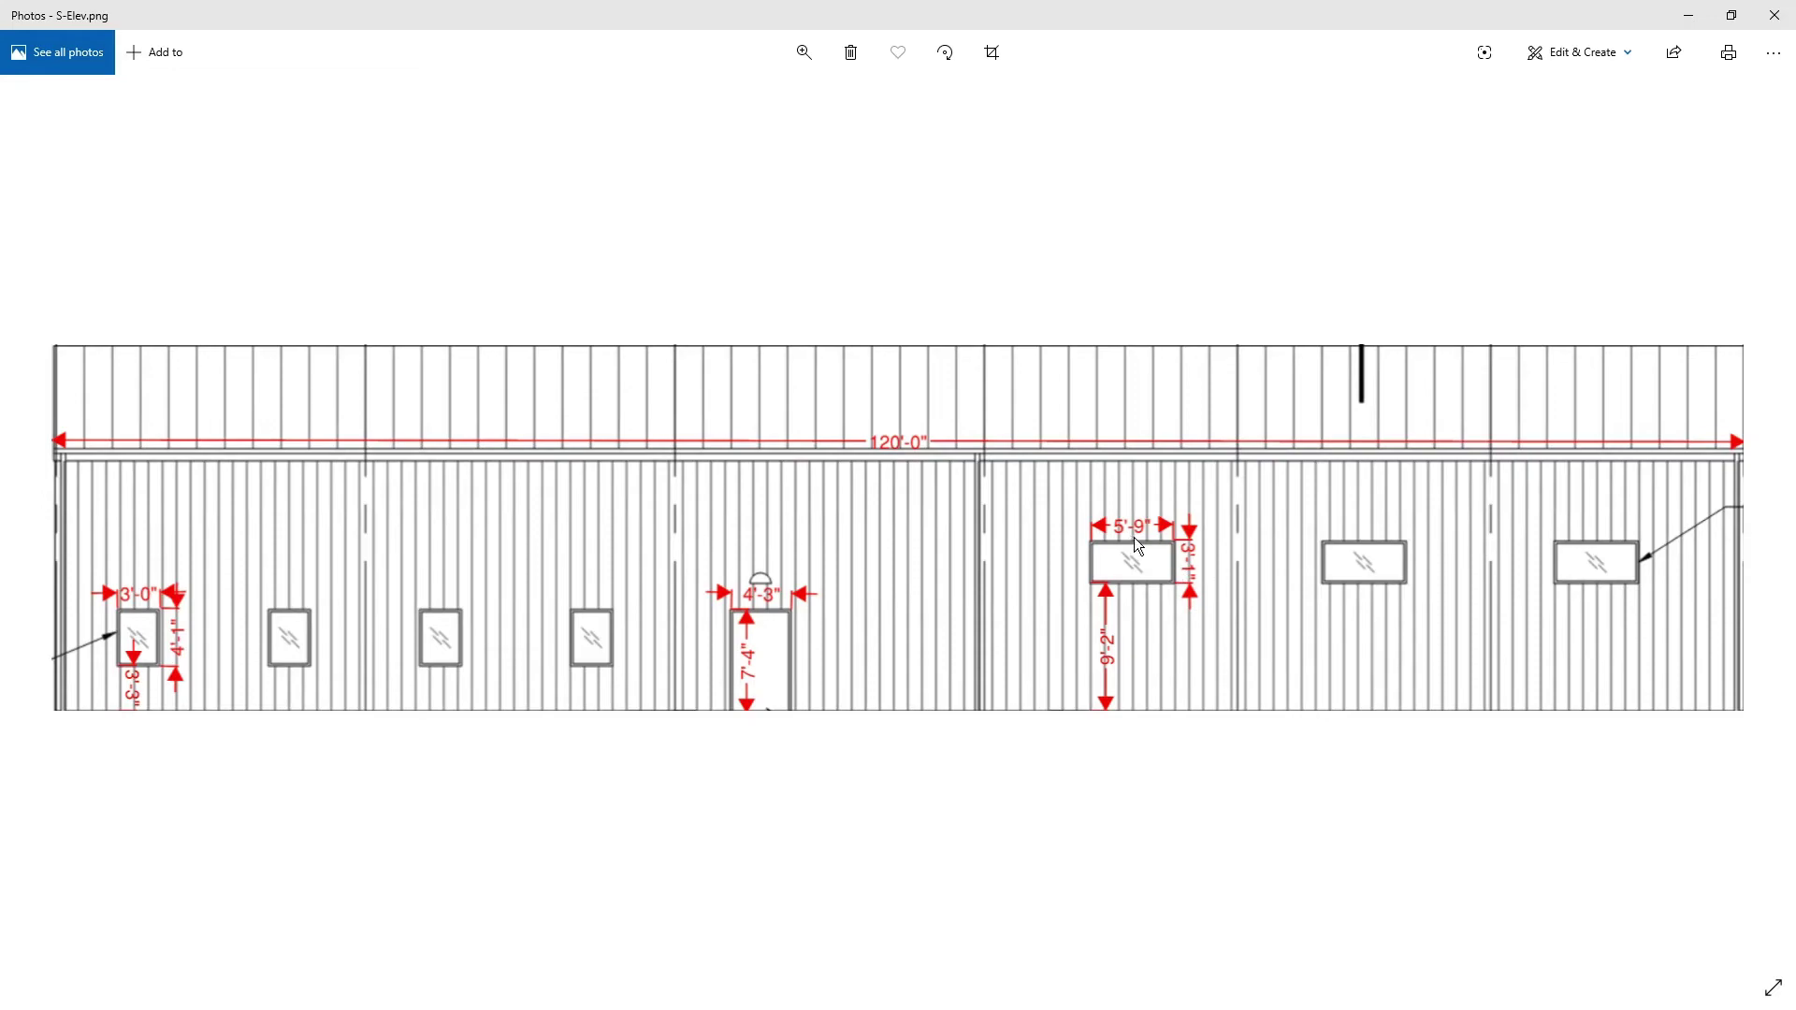
{"action": "key", "text": "alt+Tab"}
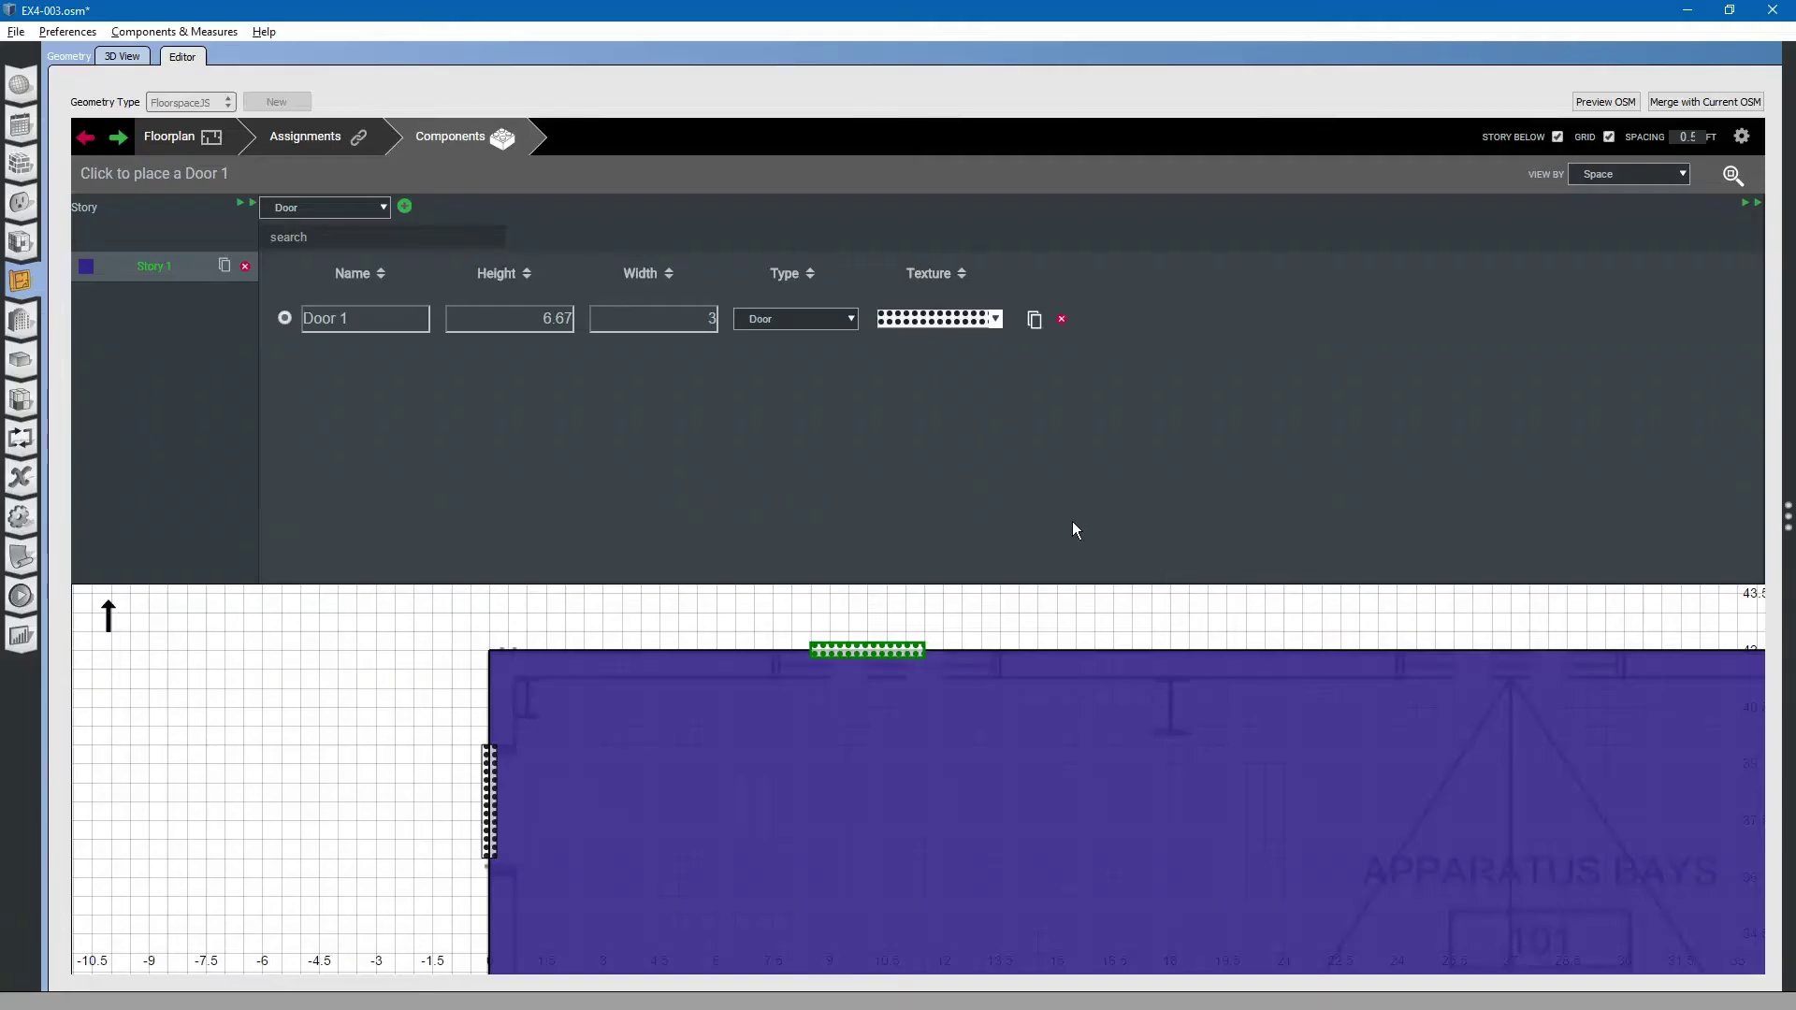
Create a window component definition in Single Window mode with a height of 3 and a width of 6
{"action": "left_click", "coordinate": [379, 210]}
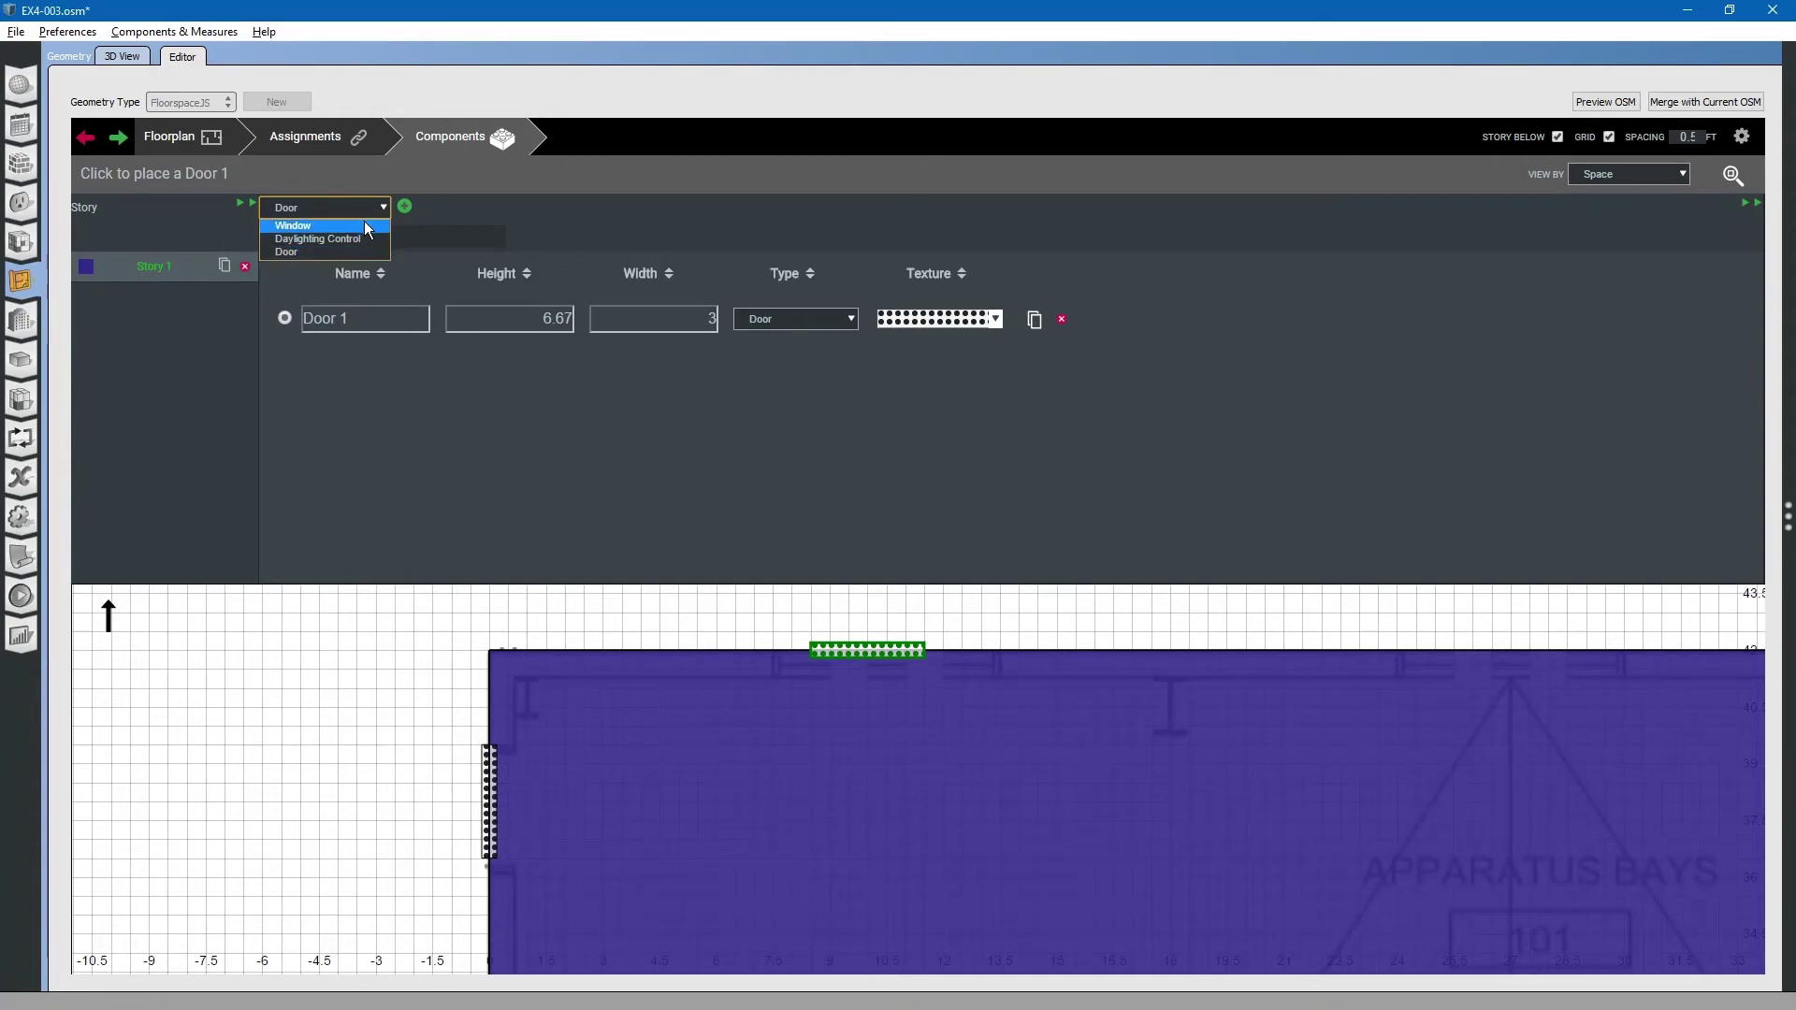
{"action": "left_click", "coordinate": [363, 224]}
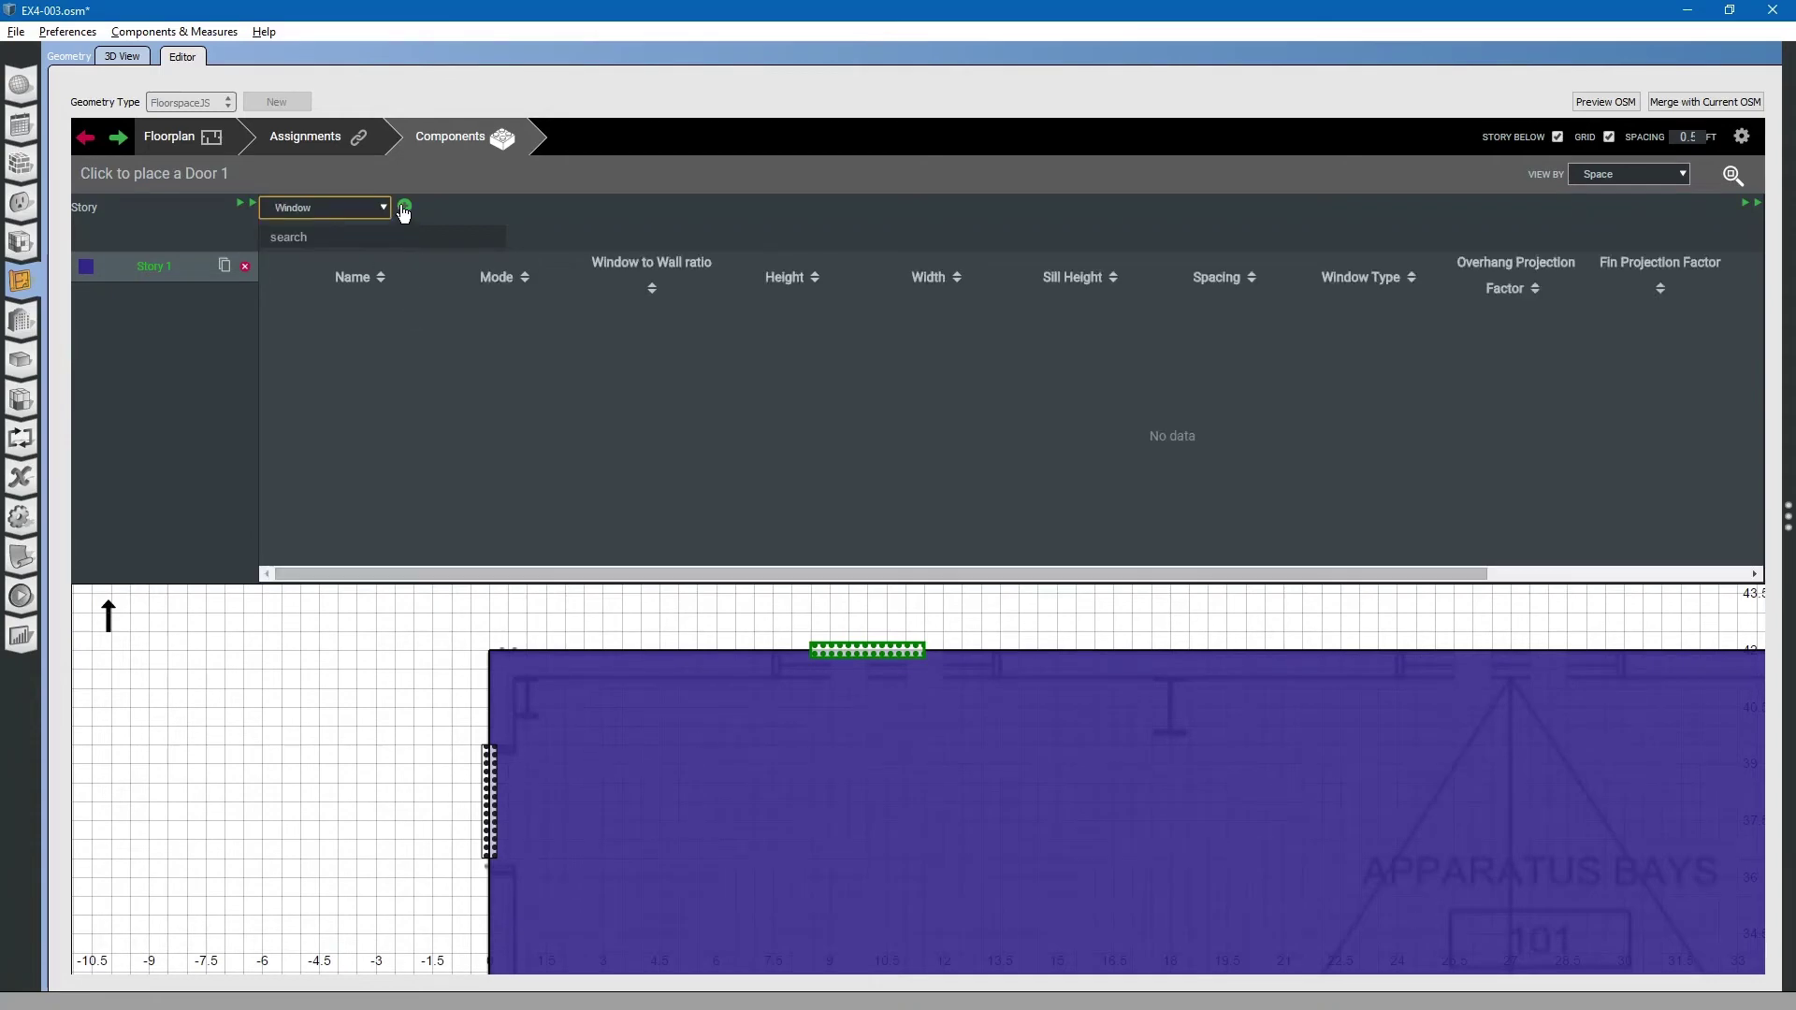
{"action": "left_click", "coordinate": [403, 205]}
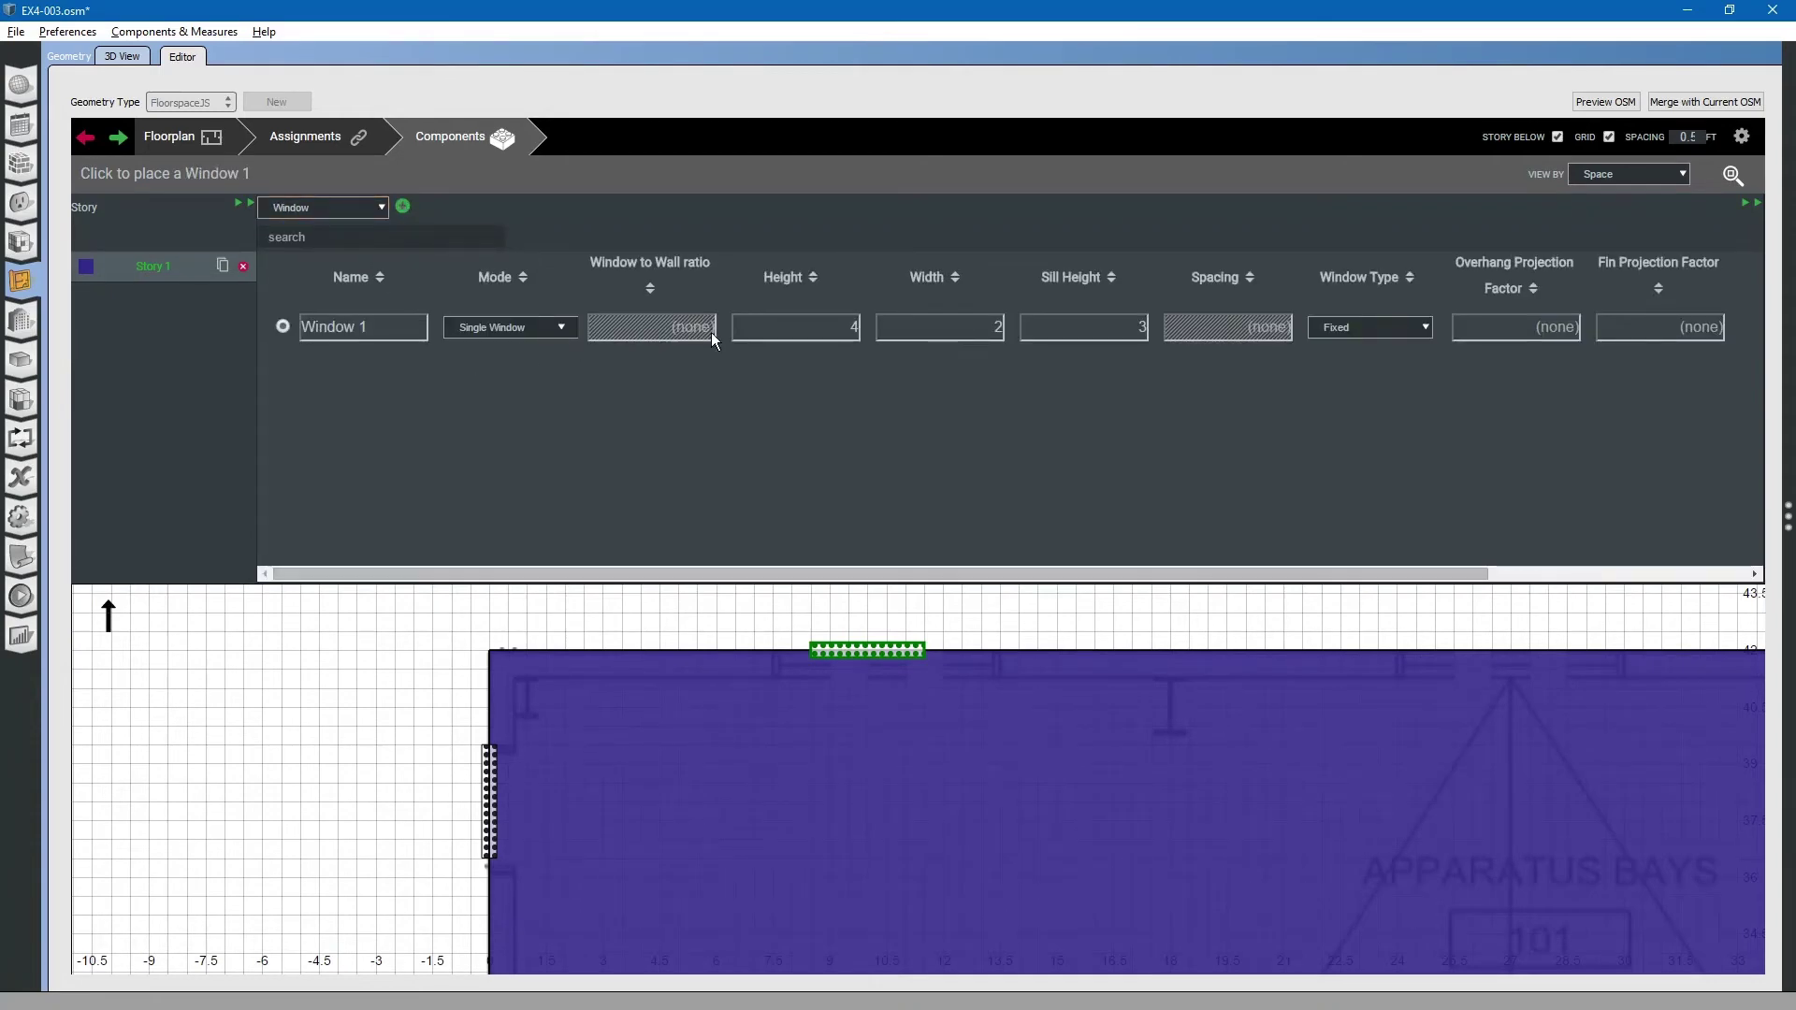
{"action": "left_click", "coordinate": [830, 328]}
{"action": "left_click_drag", "start_coordinate": [830, 328], "coordinate": [862, 332]}
{"action": "type", "text": "3"}
{"action": "key", "text": "Tab"}
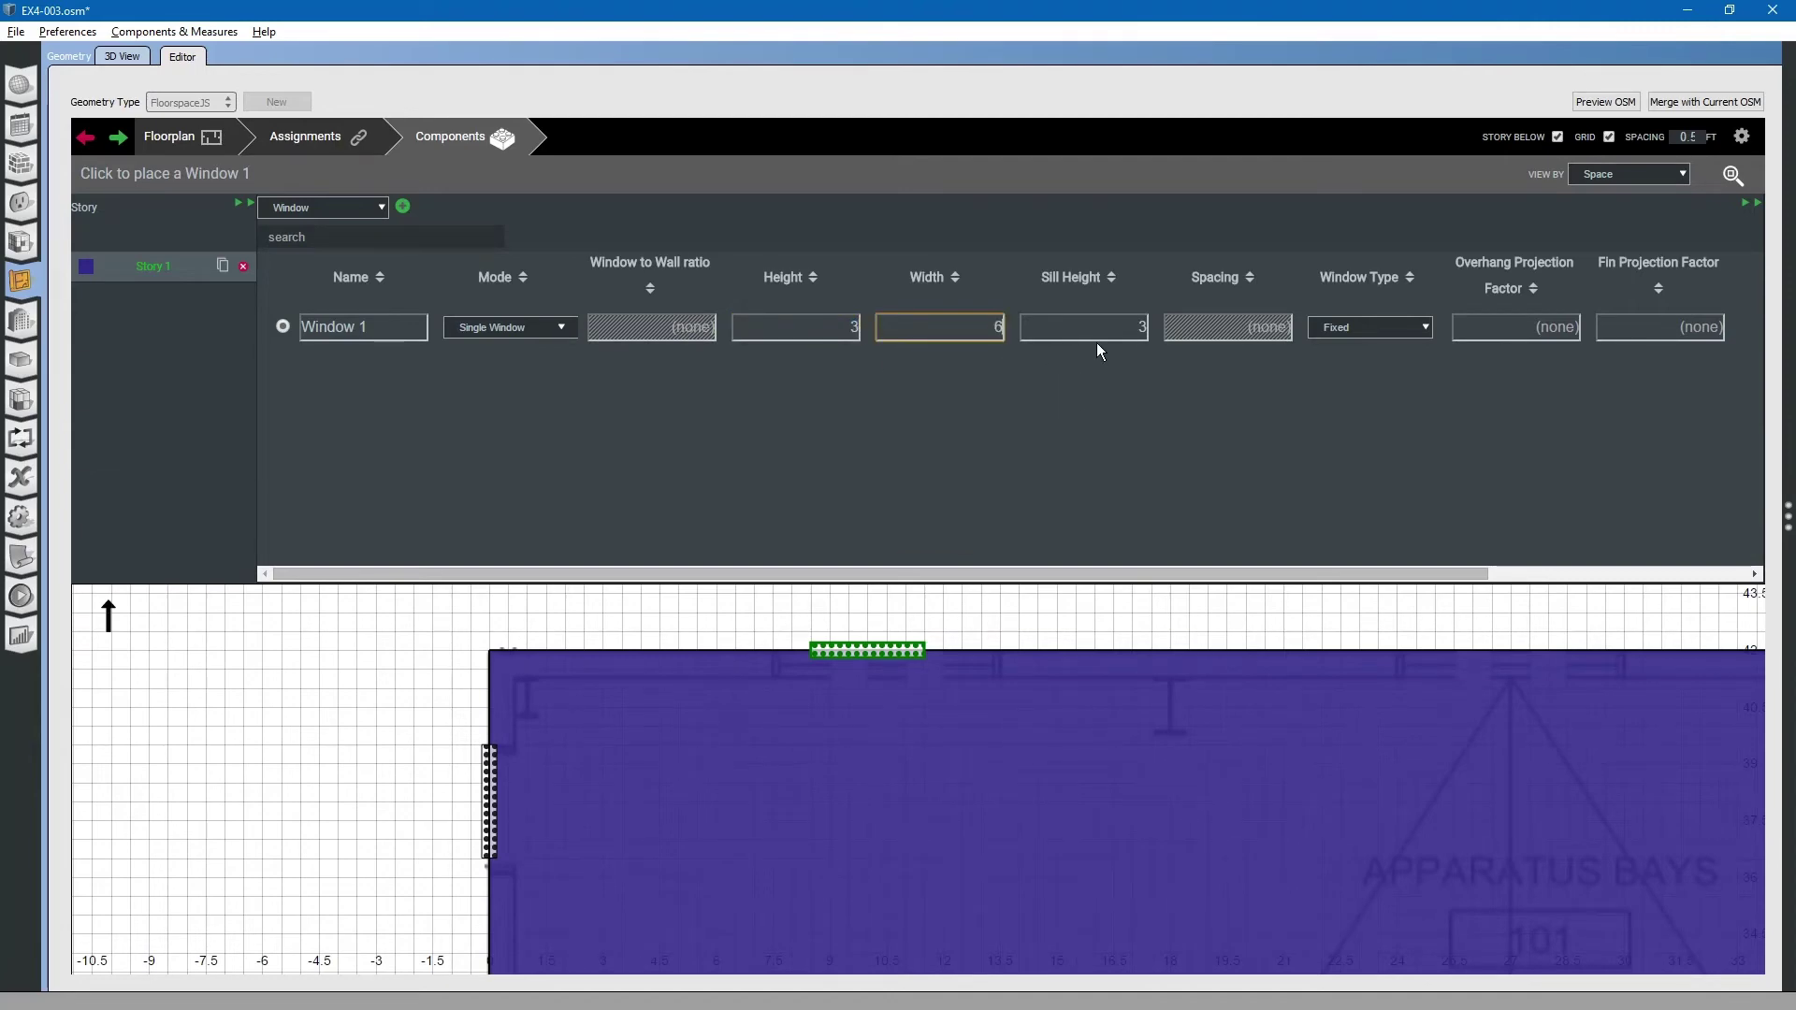
{"action": "key", "text": "Tab"}
Check the apparatus bay window sill height on S-Elev.png in Photos and set the window definition's sill height to 9
{"action": "key", "text": "alt+Tab"}
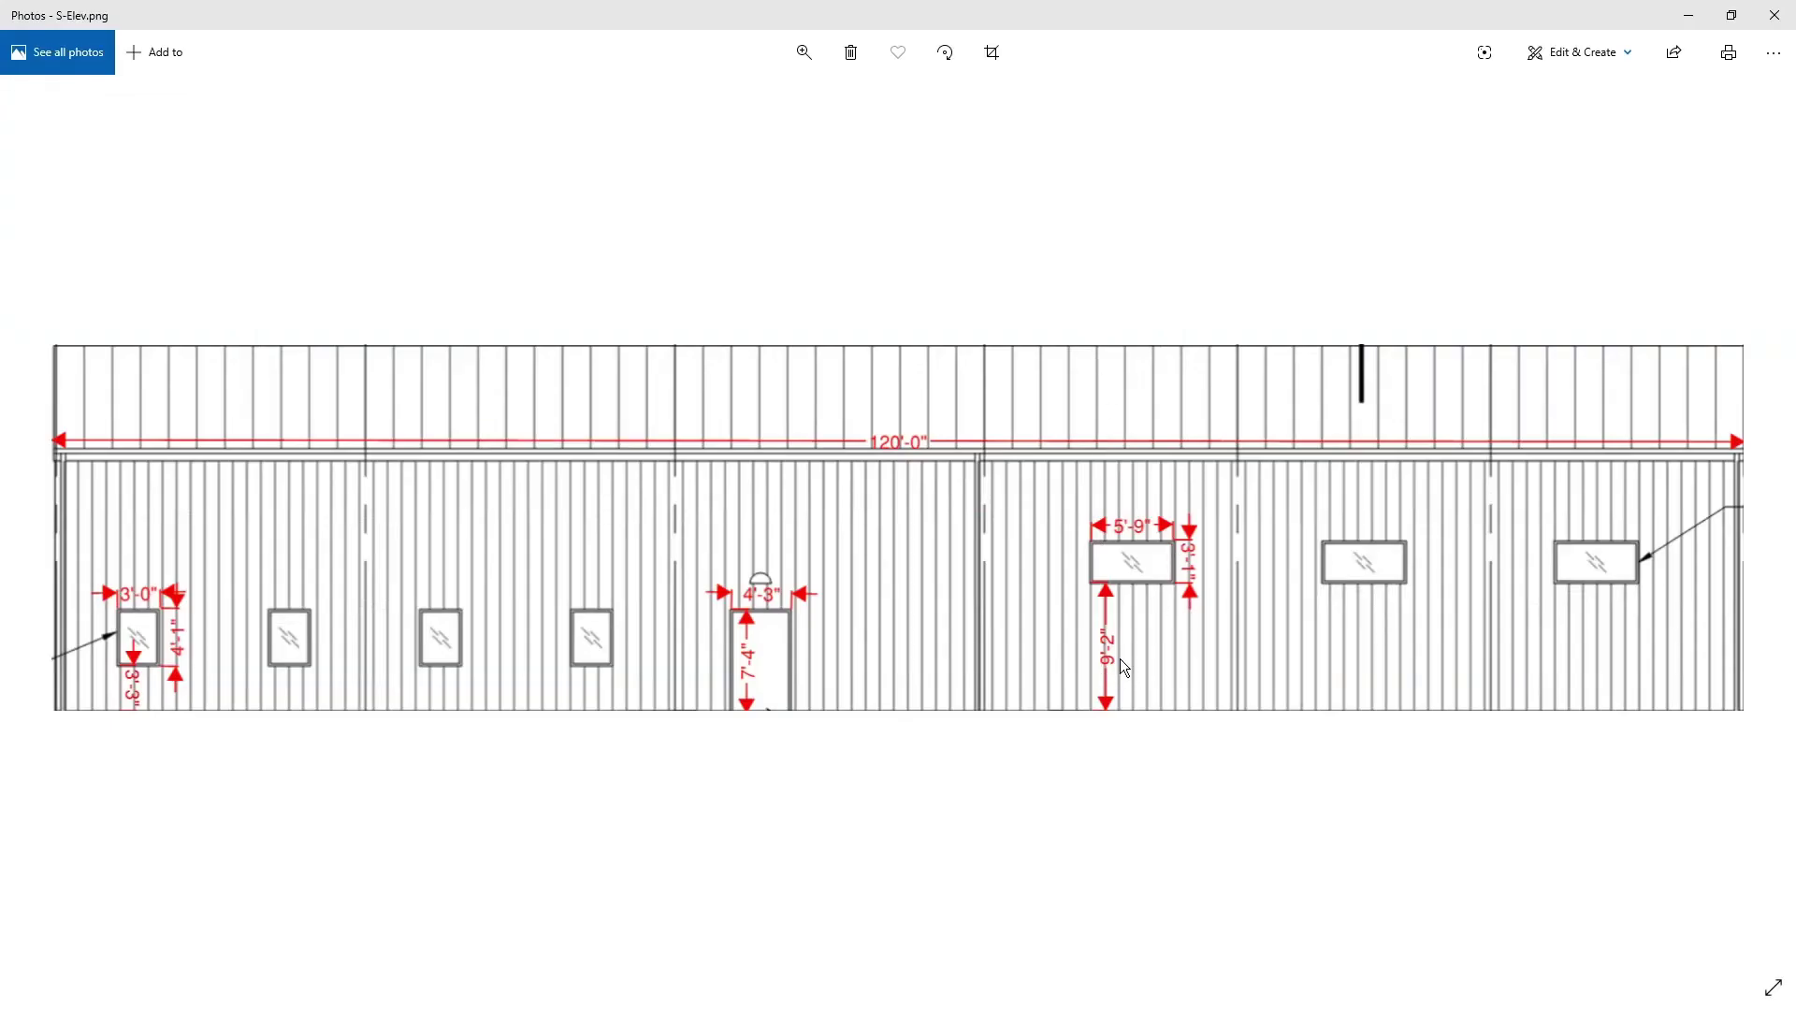
{"action": "key", "text": "alt+Tab"}
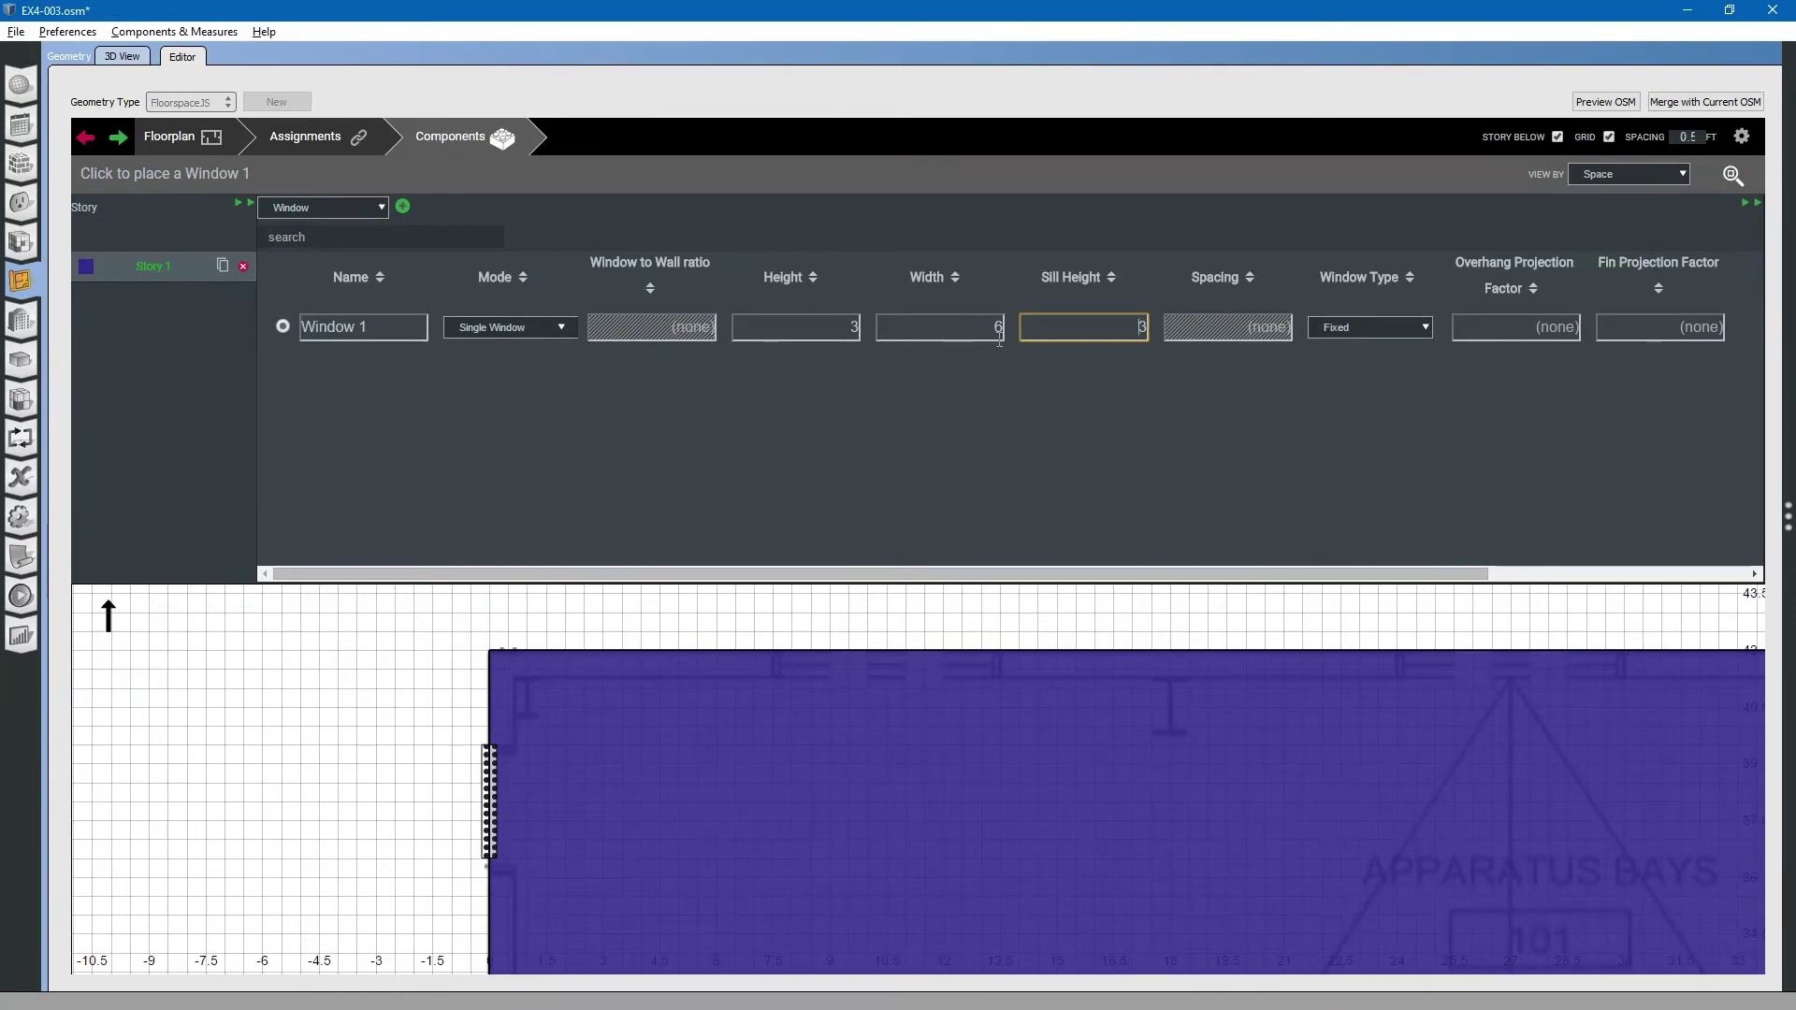
{"action": "double_click", "coordinate": [1142, 333]}
{"action": "type", "text": "9"}
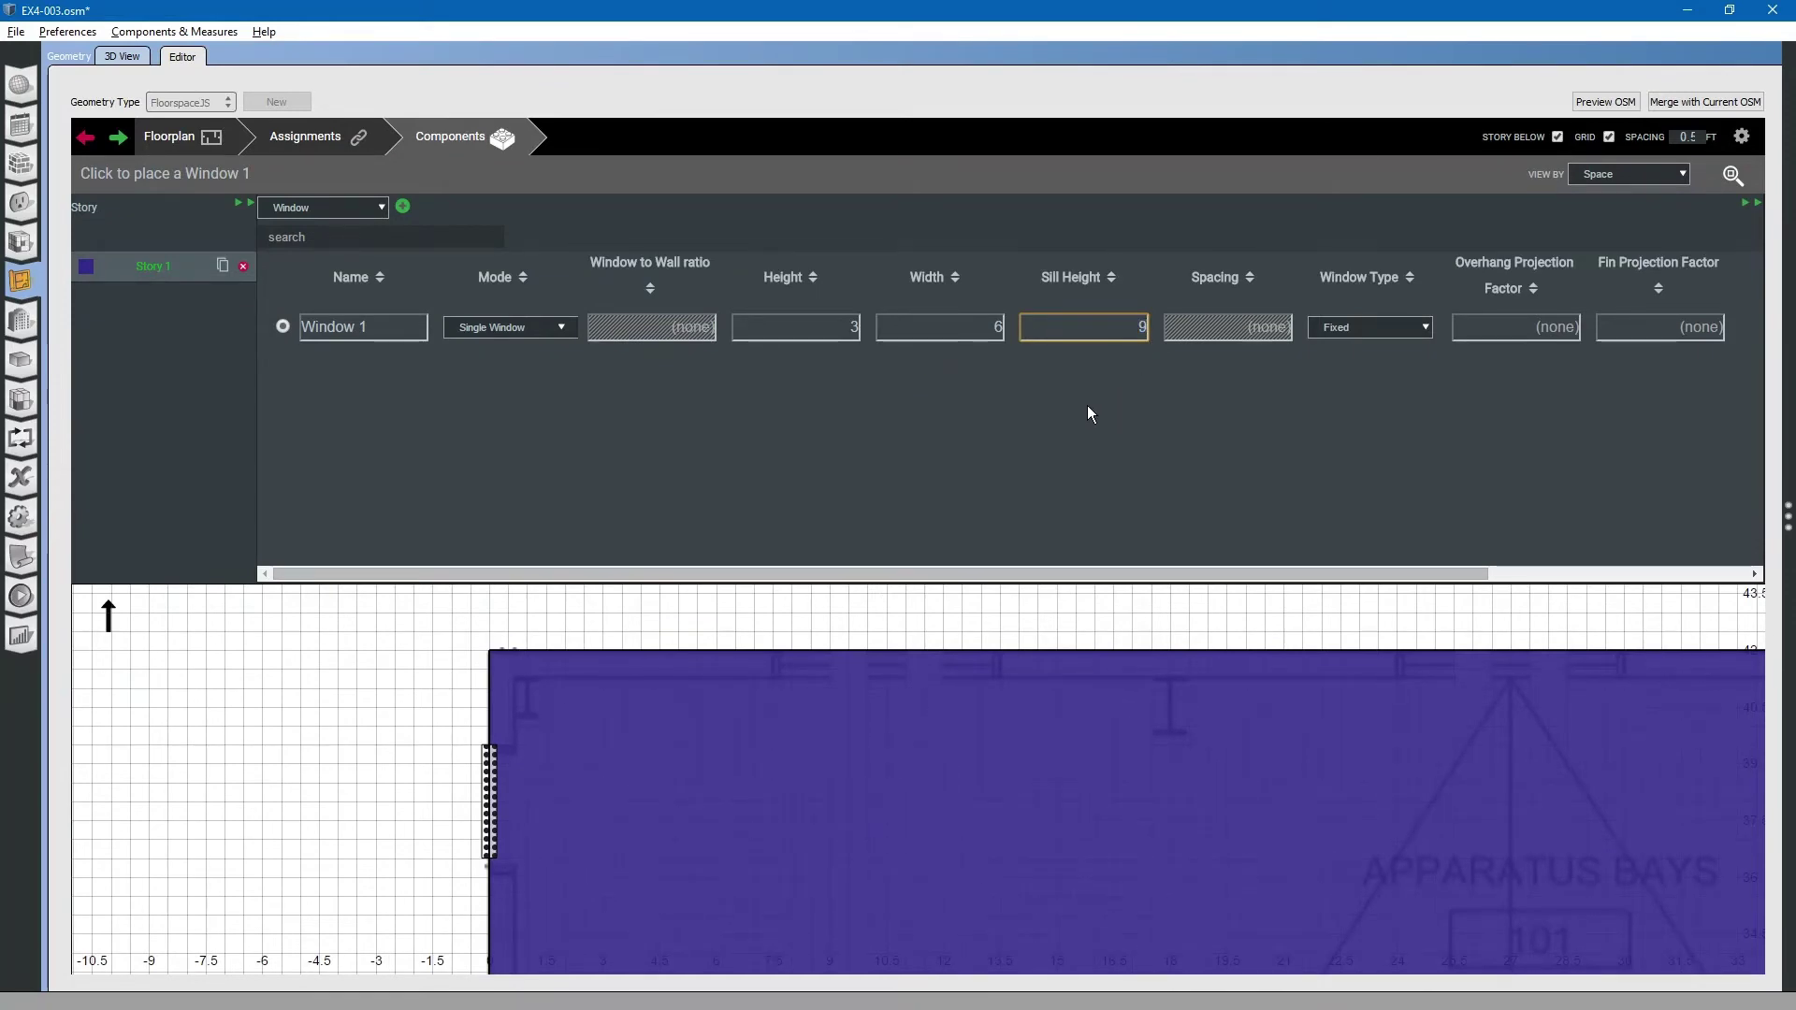
{"action": "left_click", "coordinate": [928, 323]}
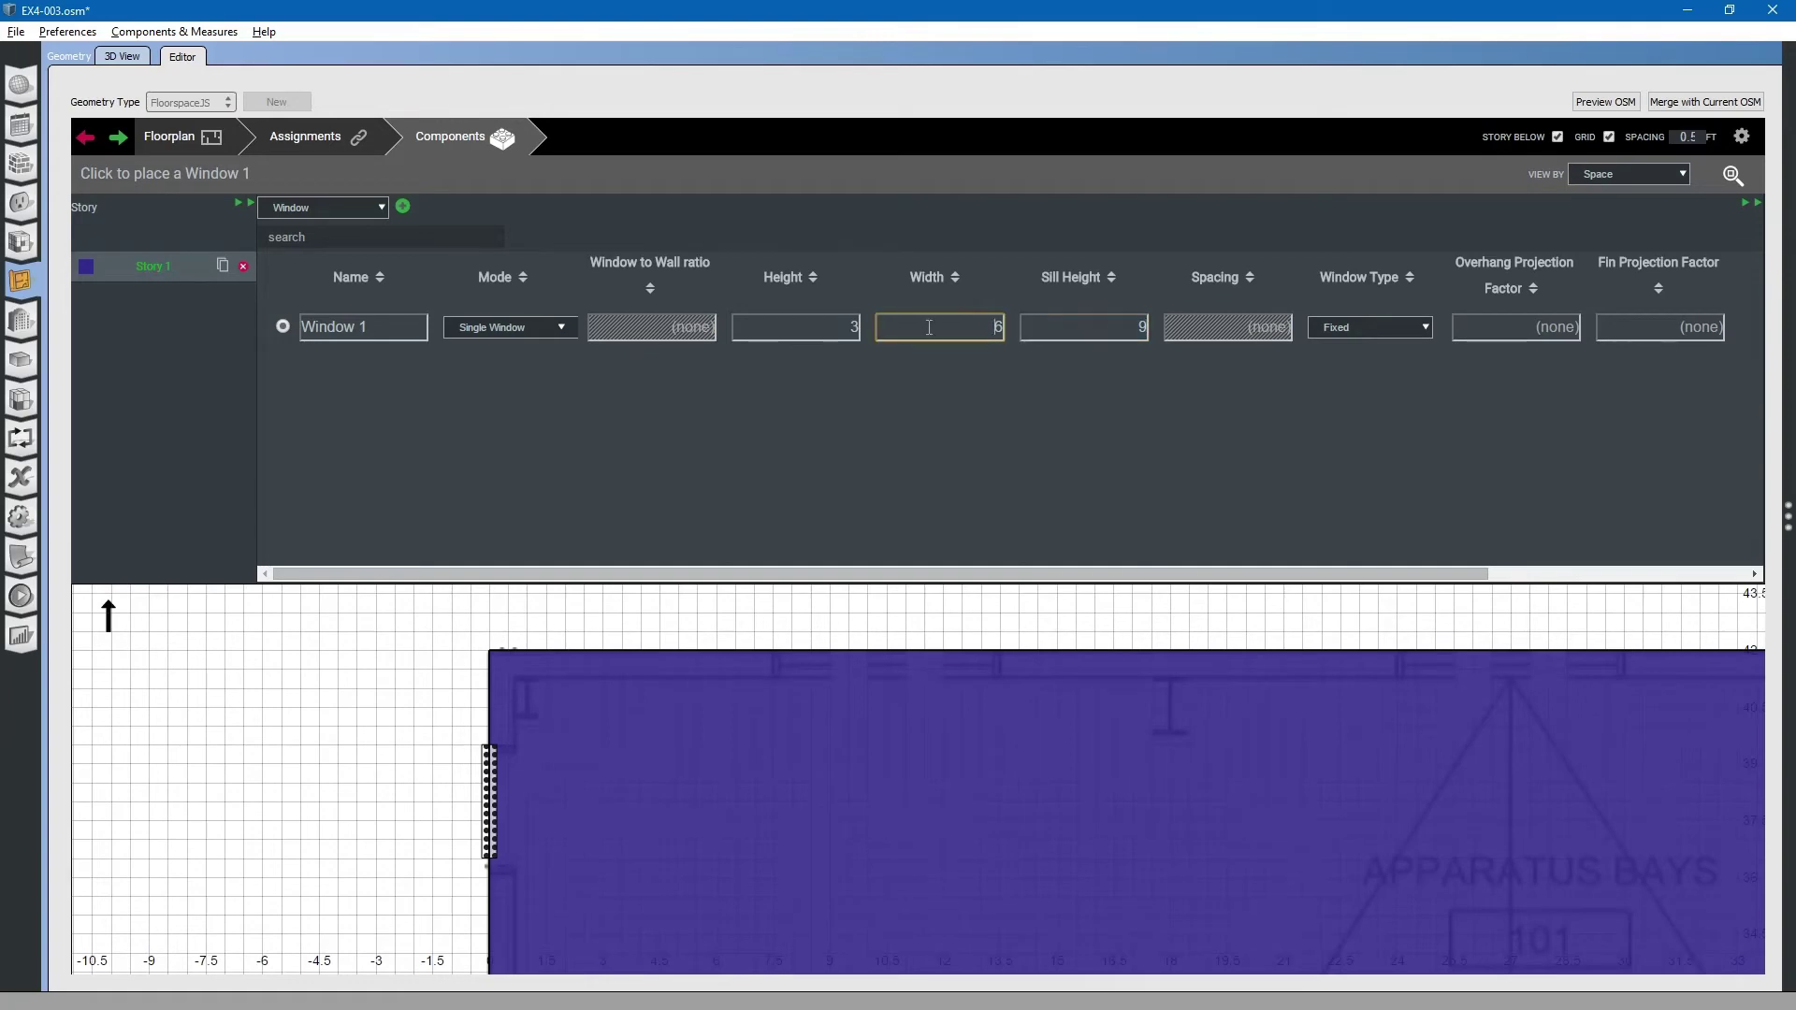
Place the 6 ft wide window at the background plan's window openings along the north exterior wall of space 101
{"action": "left_click", "coordinate": [886, 649]}
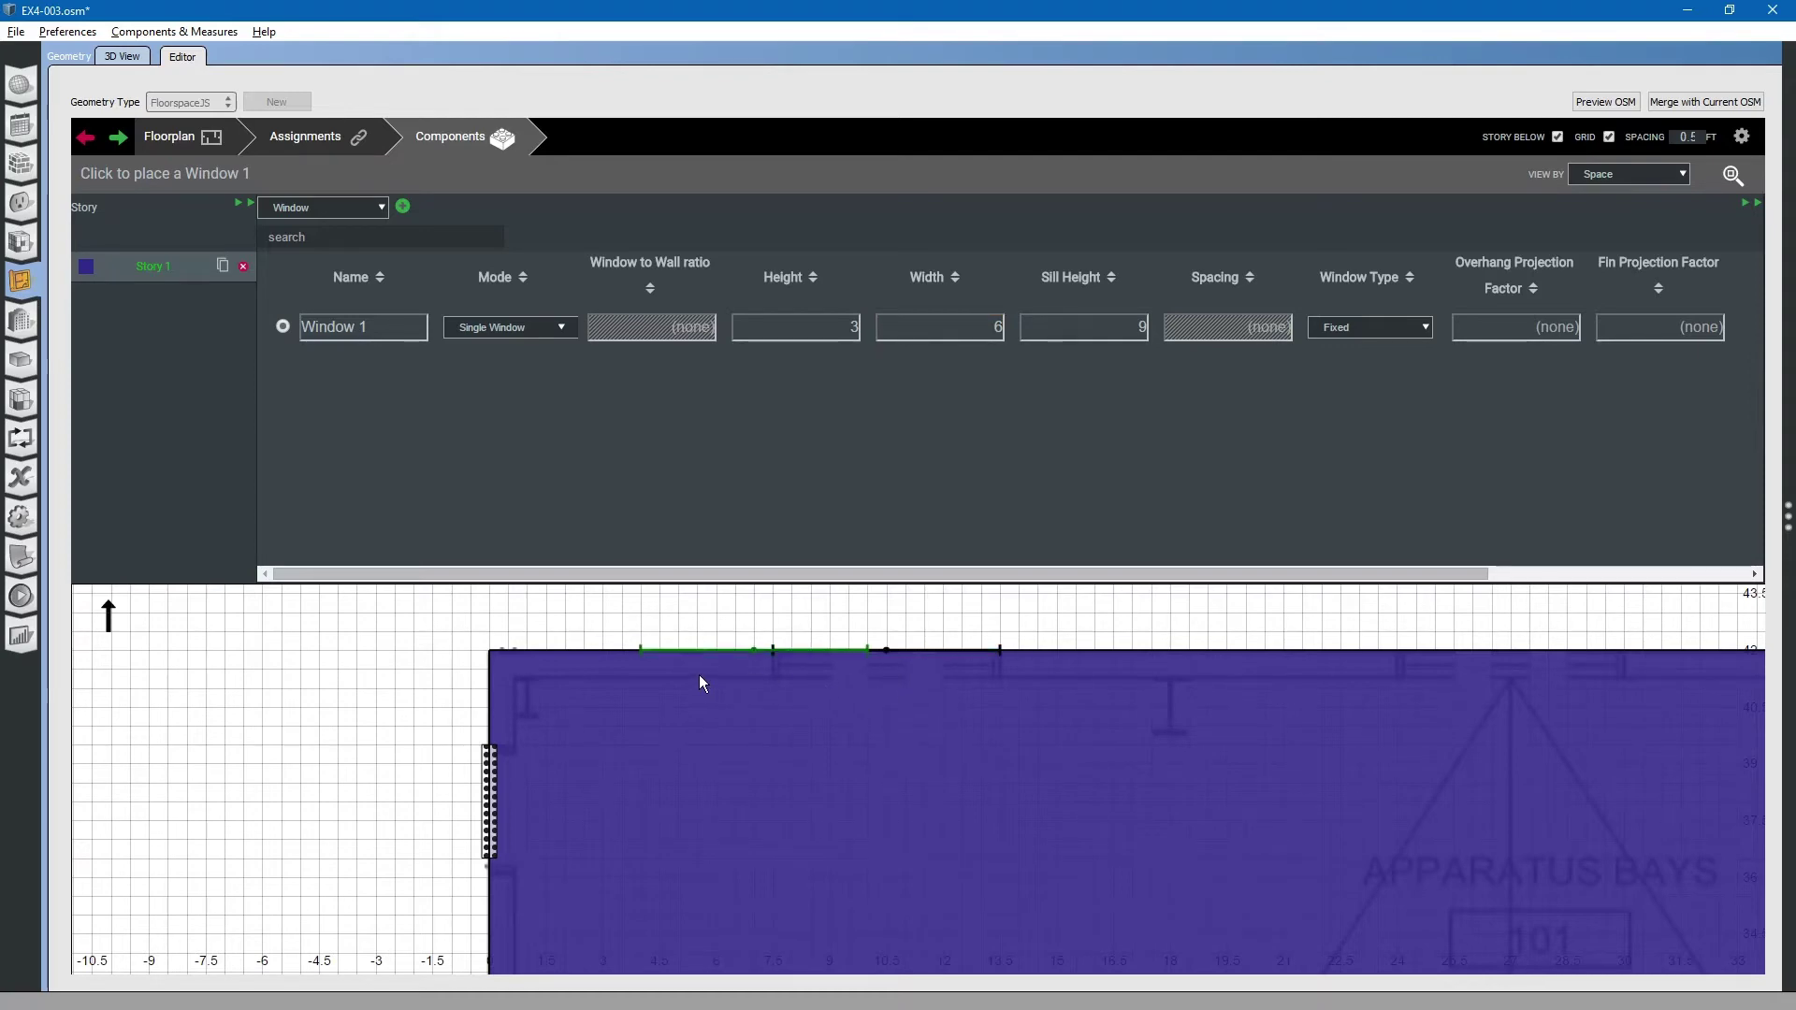
{"action": "scroll", "coordinate": [683, 665], "scroll_direction": "down", "scroll_amount": 2}
{"action": "scroll", "coordinate": [1267, 664], "scroll_direction": "up", "scroll_amount": 3}
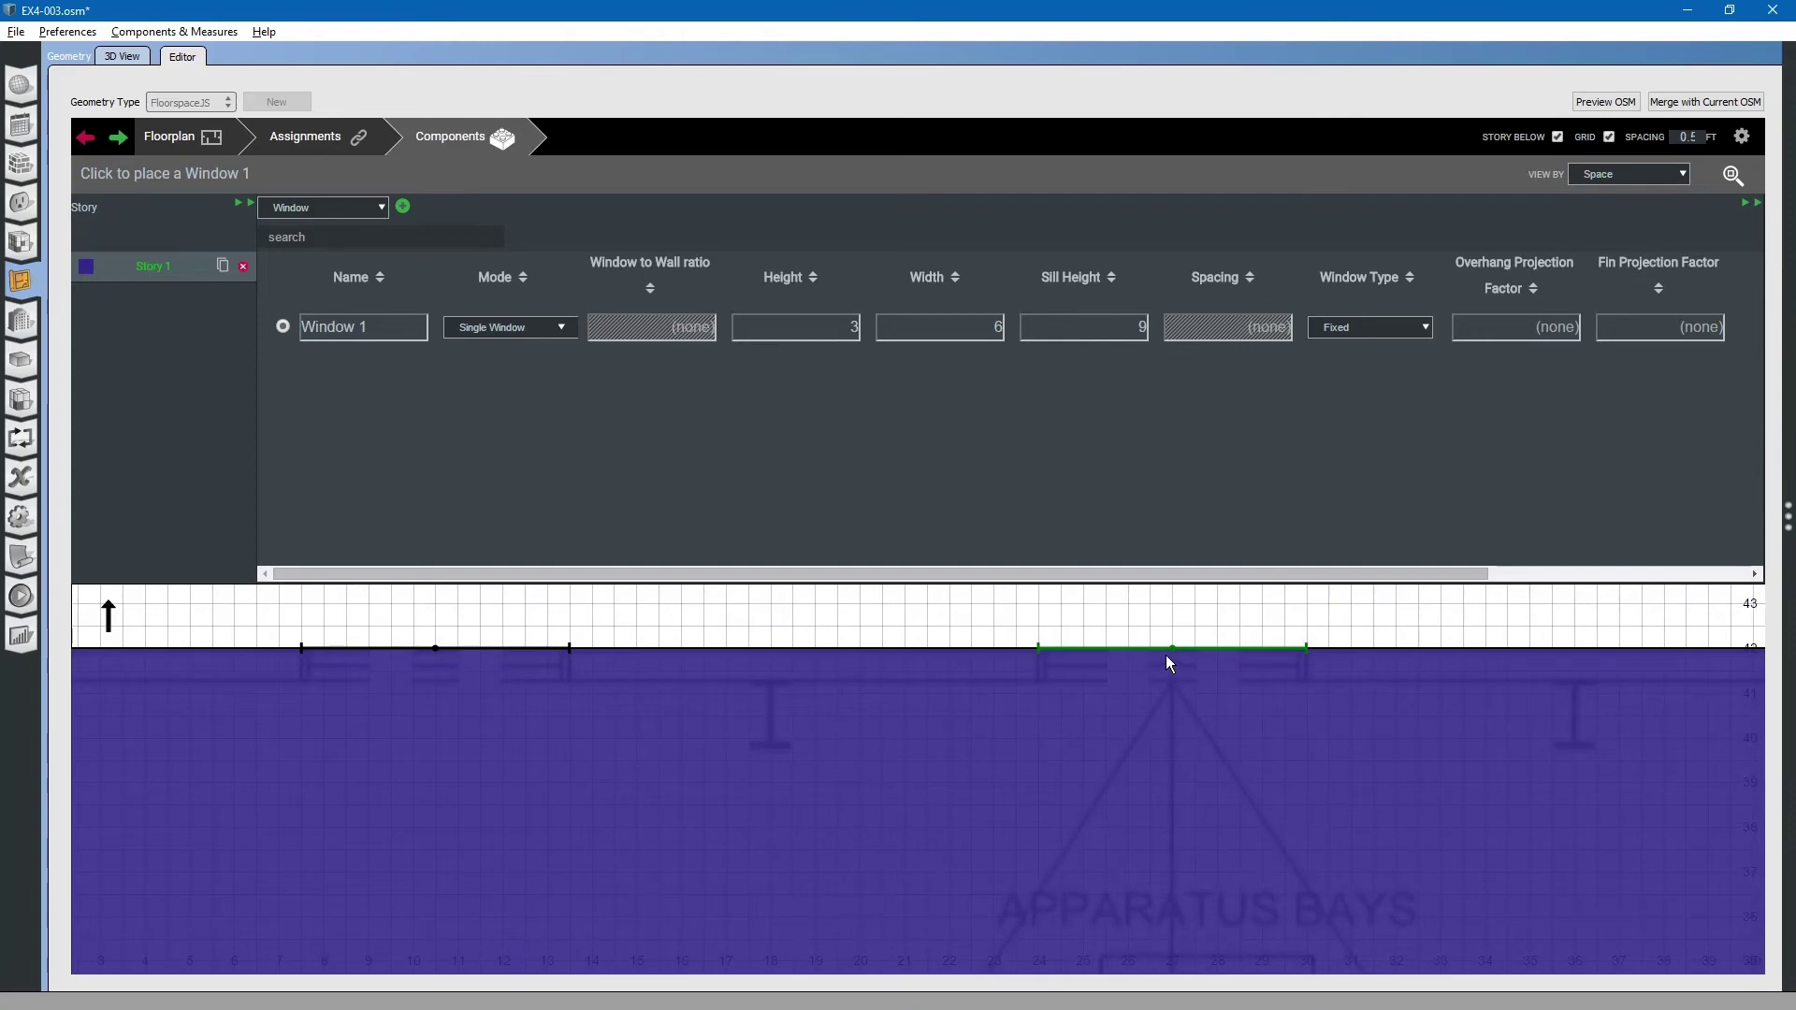
{"action": "left_click", "coordinate": [1165, 655]}
{"action": "left_click_drag", "start_coordinate": [1310, 622], "coordinate": [660, 752]}
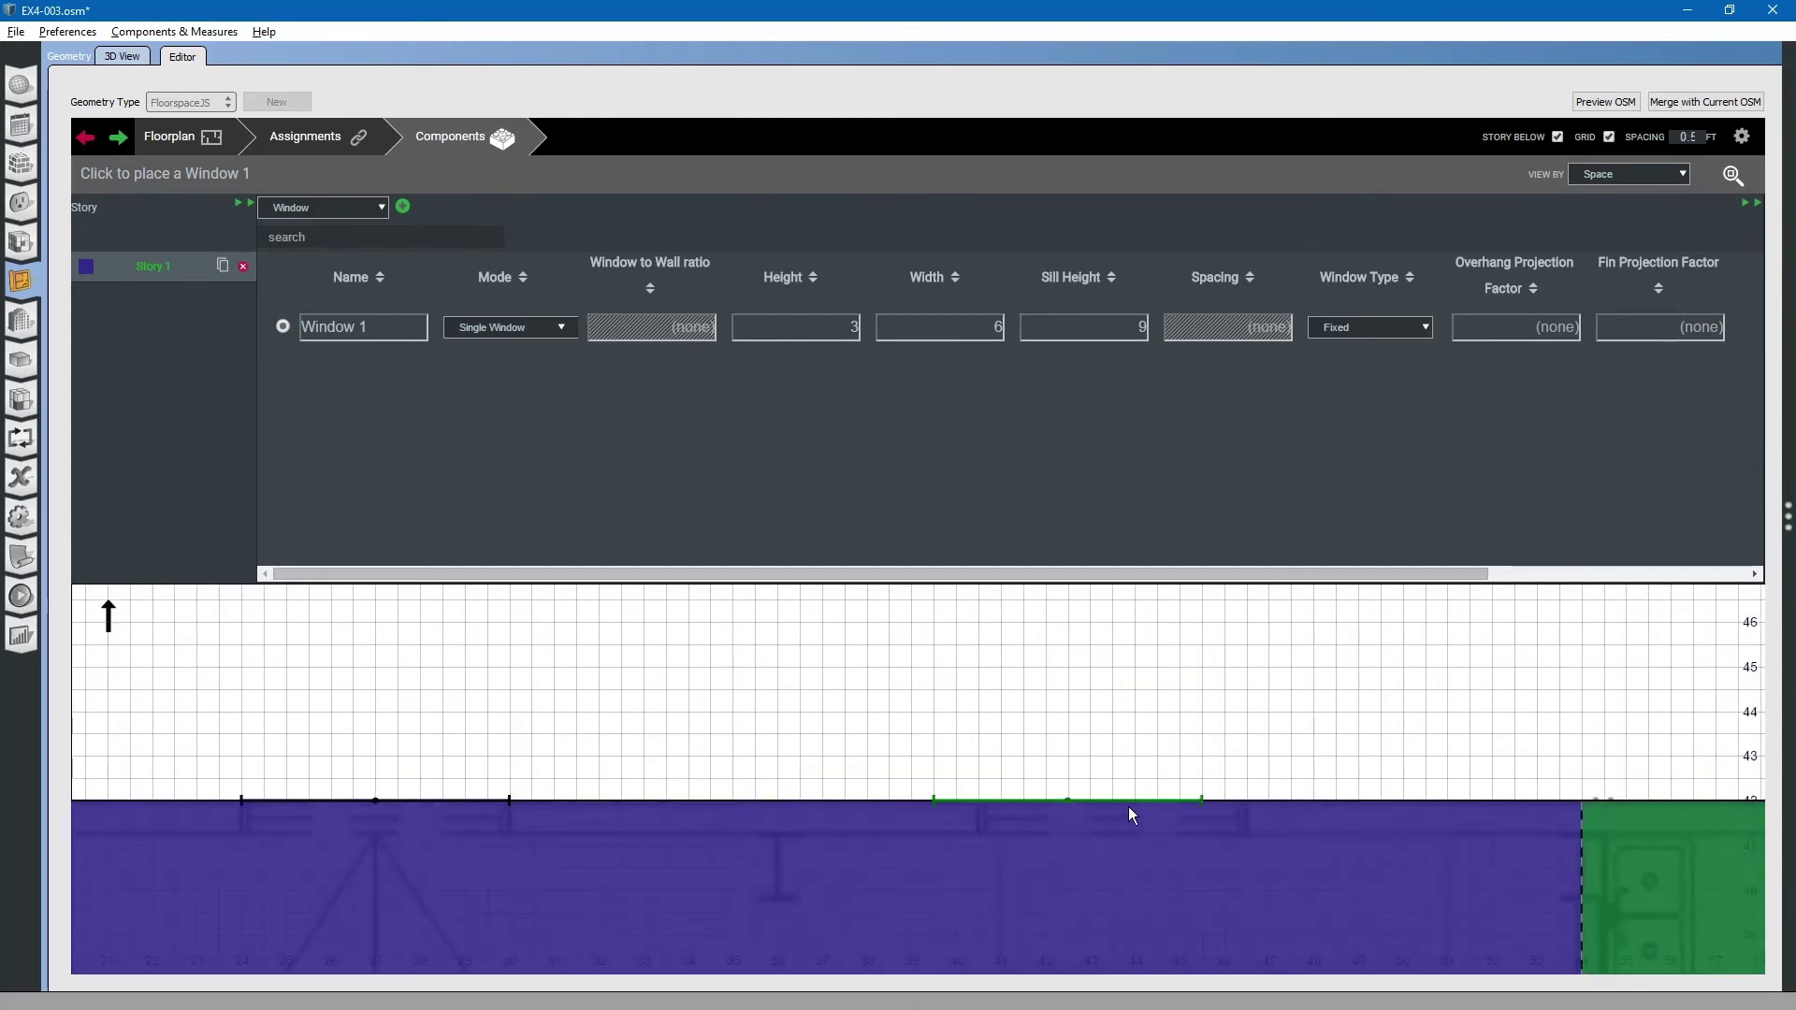
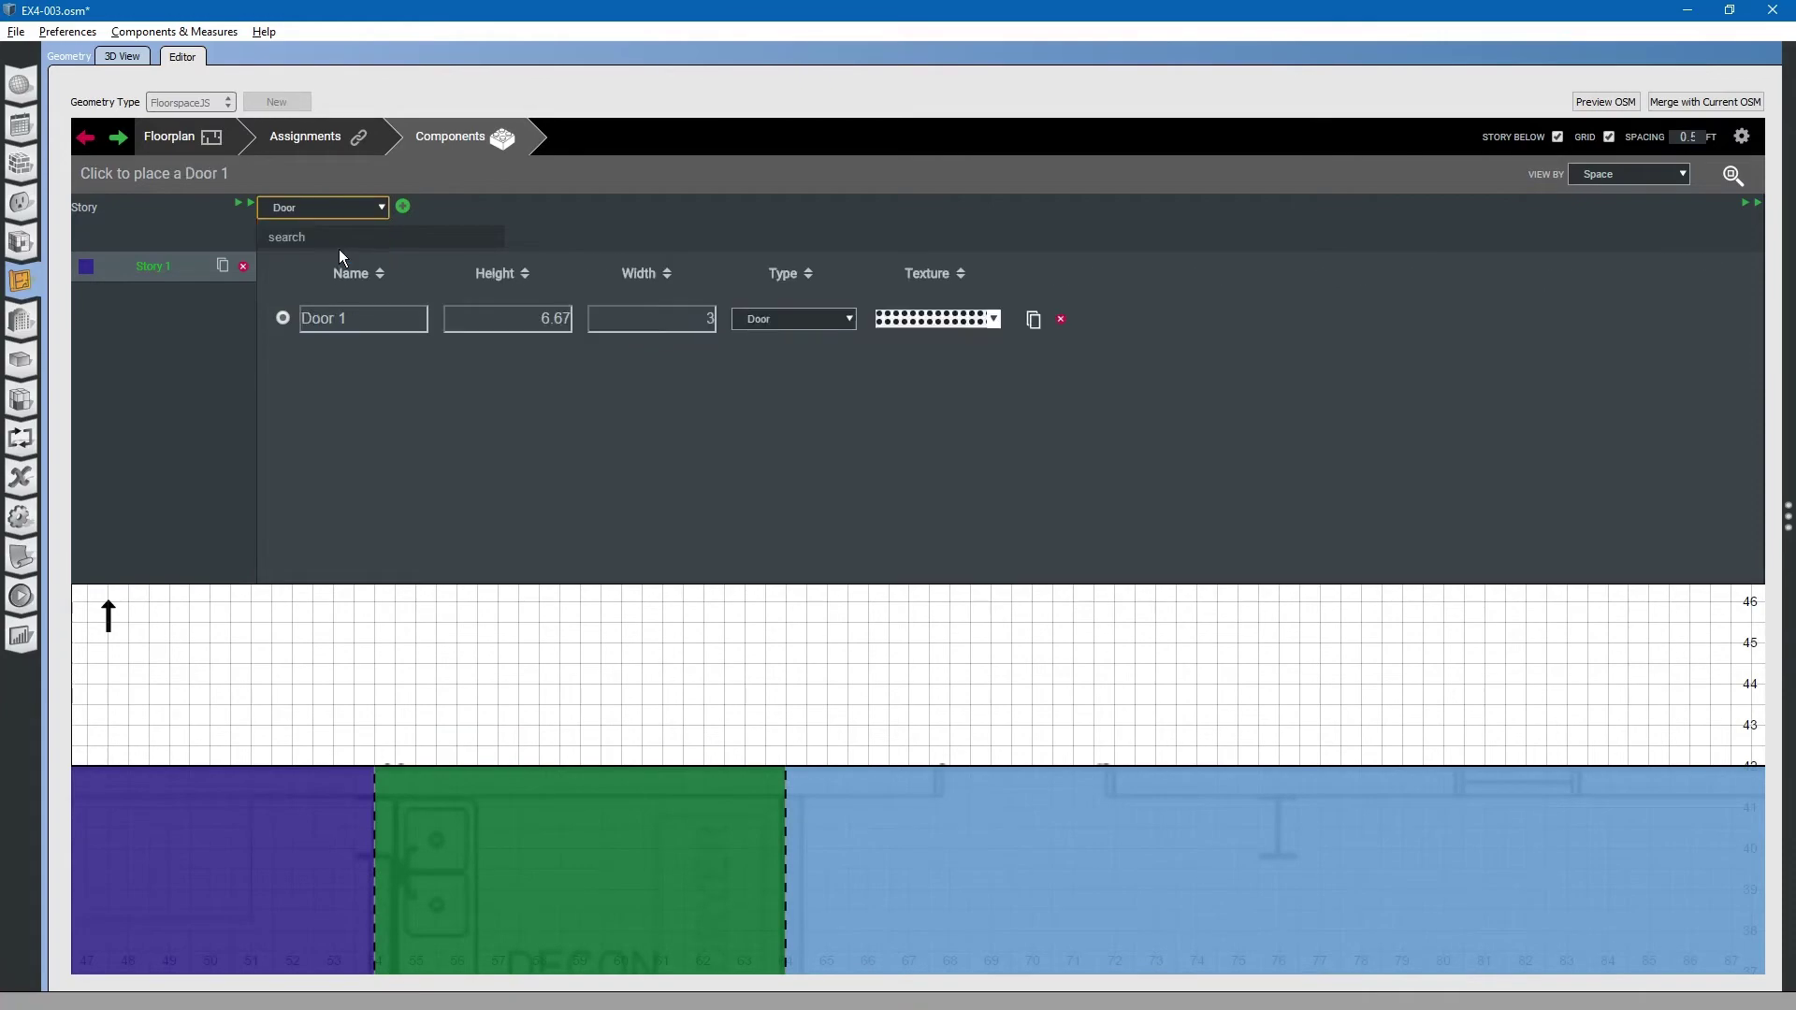
Check the door dimensions on S-Elev.png, duplicate the existing door definition and set the copy's width to 4
{"action": "key", "text": "alt+Tab"}
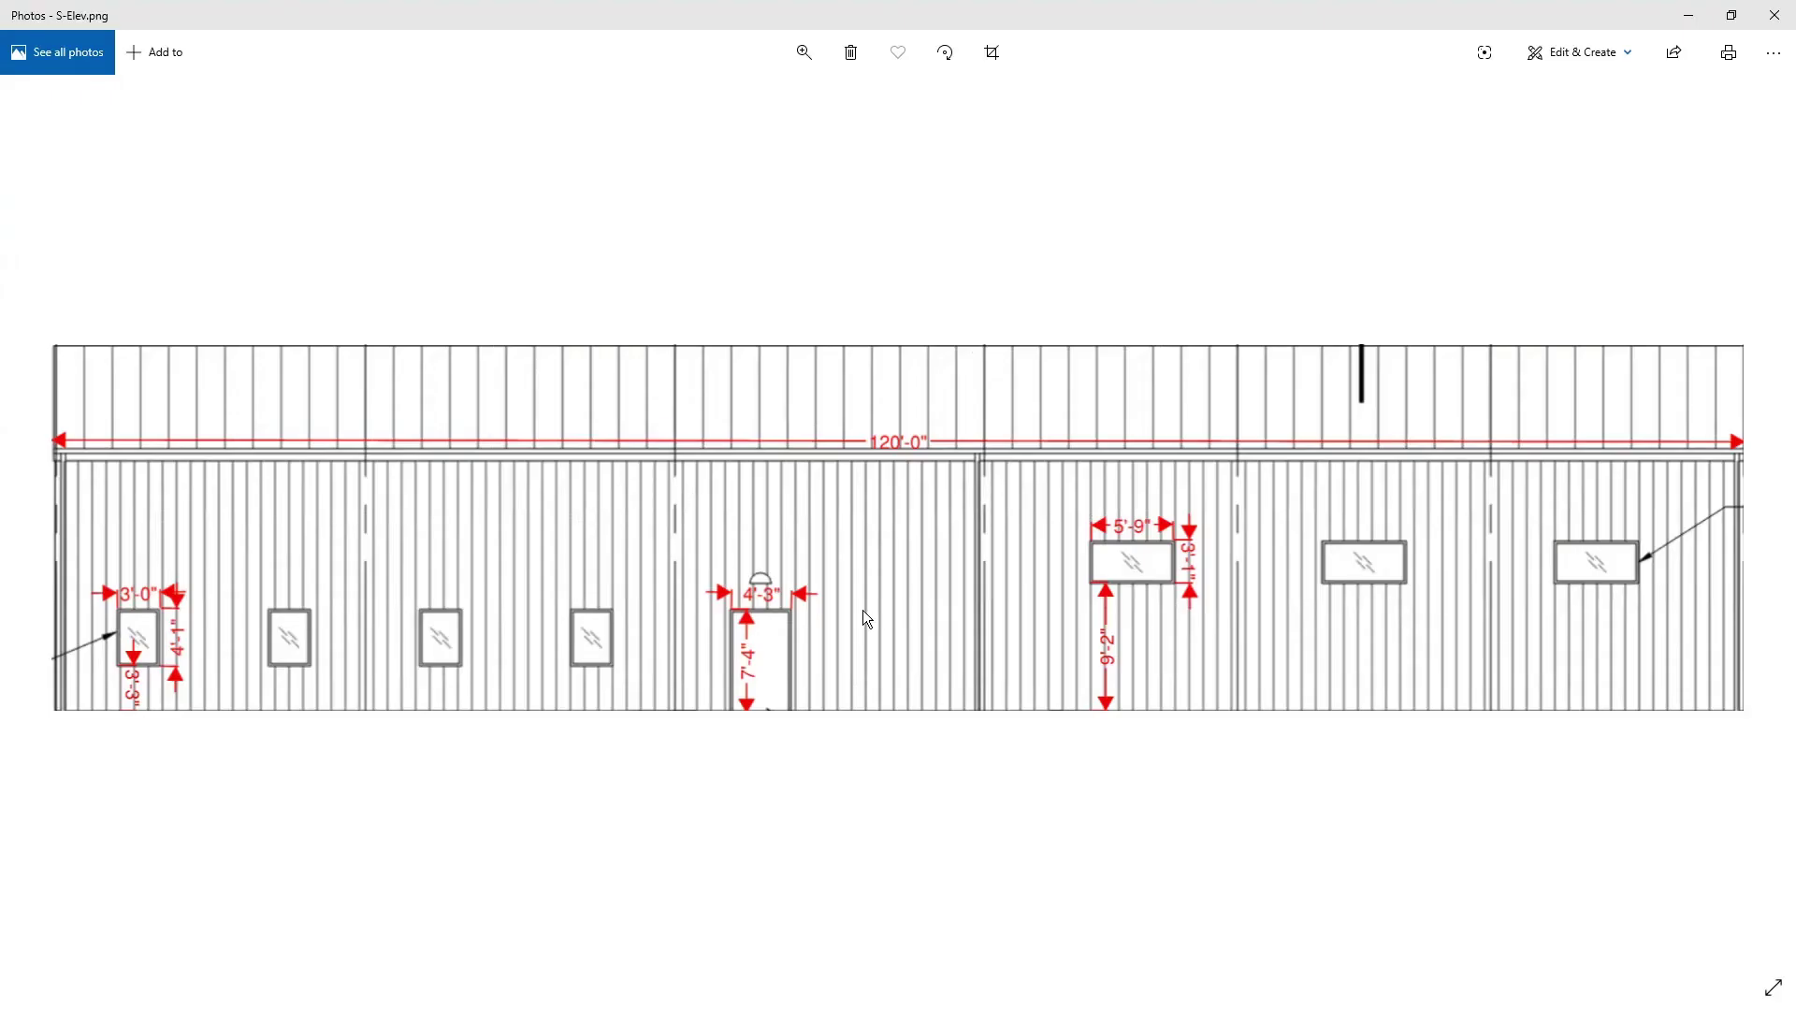
{"action": "key", "text": "alt+Tab"}
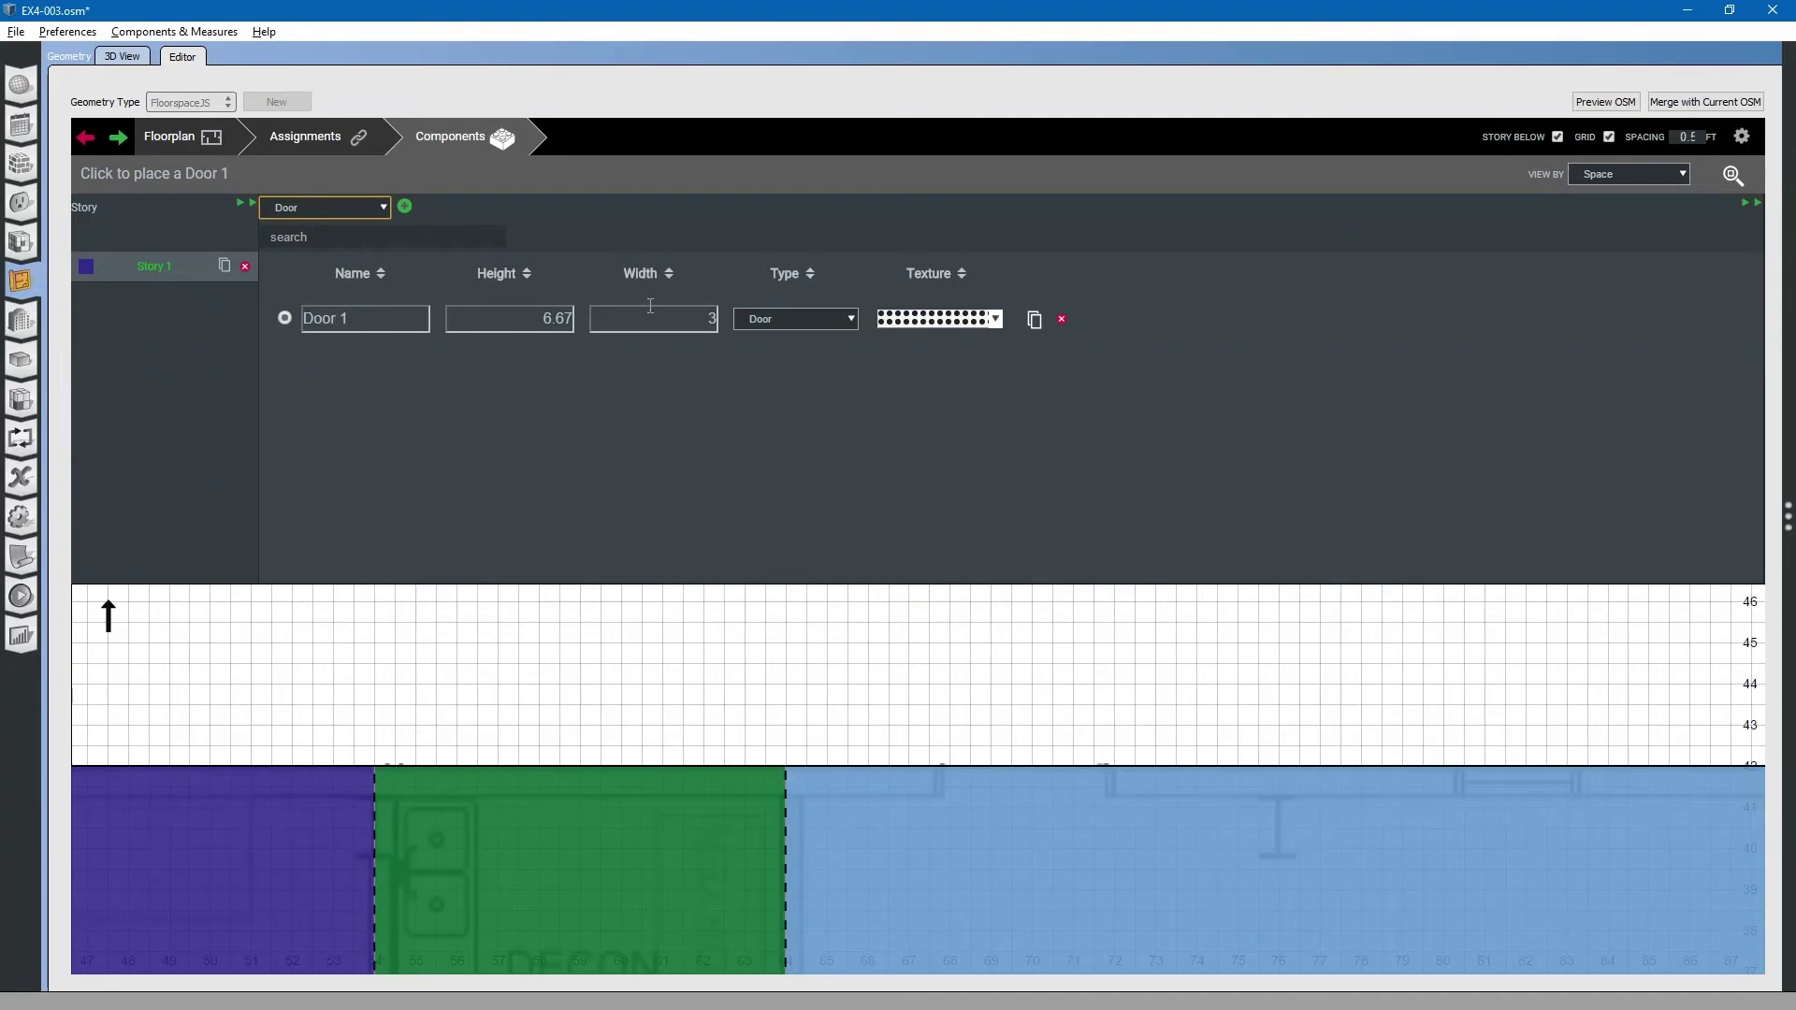
{"action": "left_click", "coordinate": [1034, 319]}
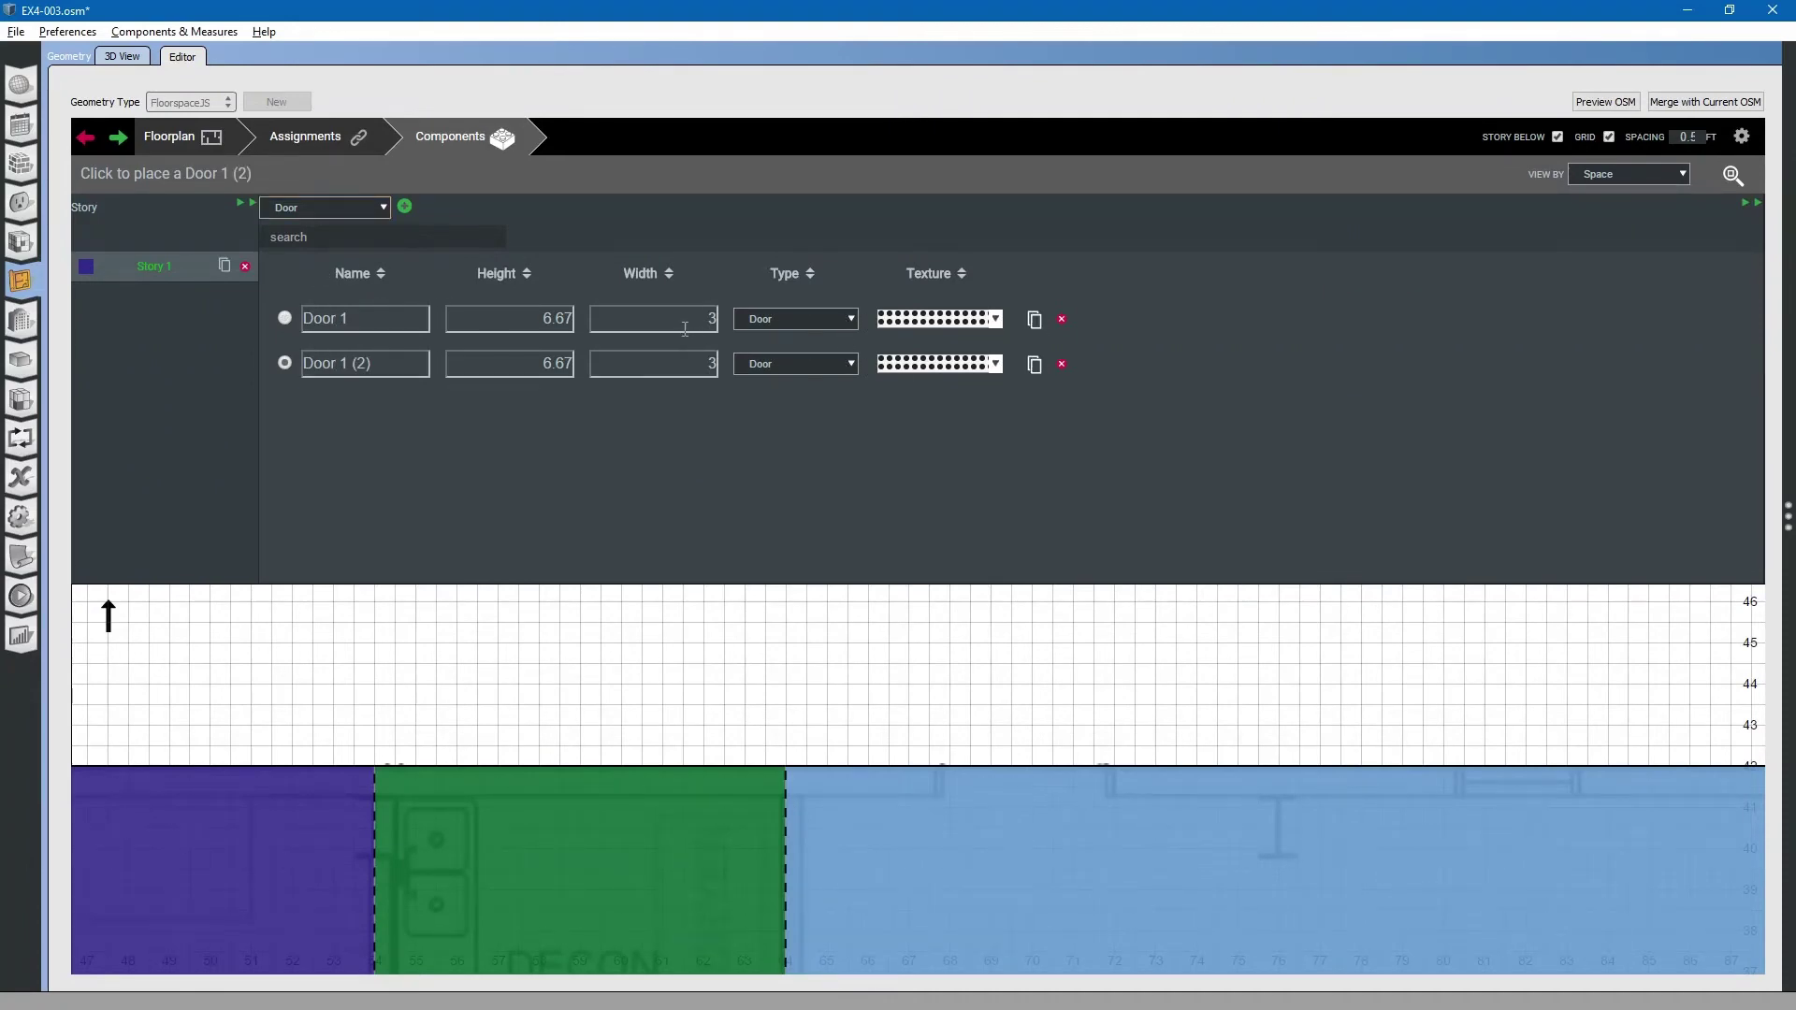
{"action": "left_click", "coordinate": [652, 365]}
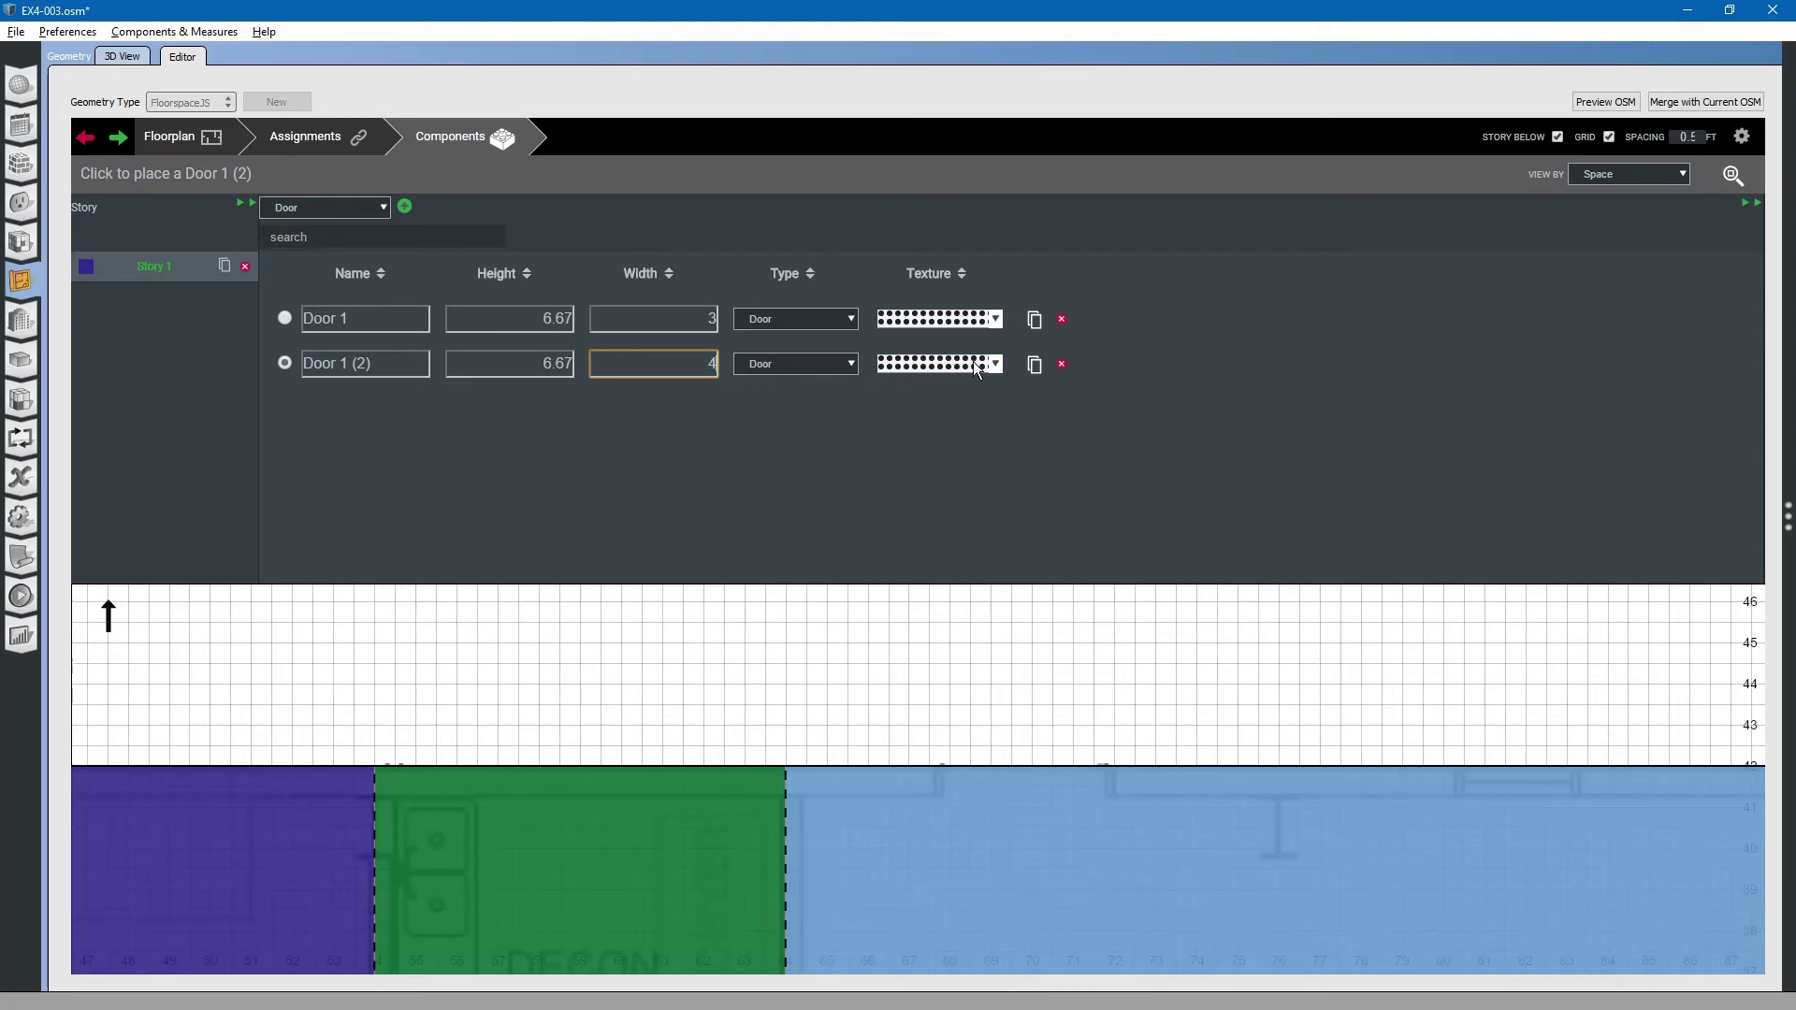
{"action": "left_click", "coordinate": [813, 364]}
Recheck the elevation in Photos and place the 4 ft wide door at the door opening on space 110's north exterior wall
{"action": "key", "text": "alt+Tab"}
{"action": "key", "text": "alt+Tab"}
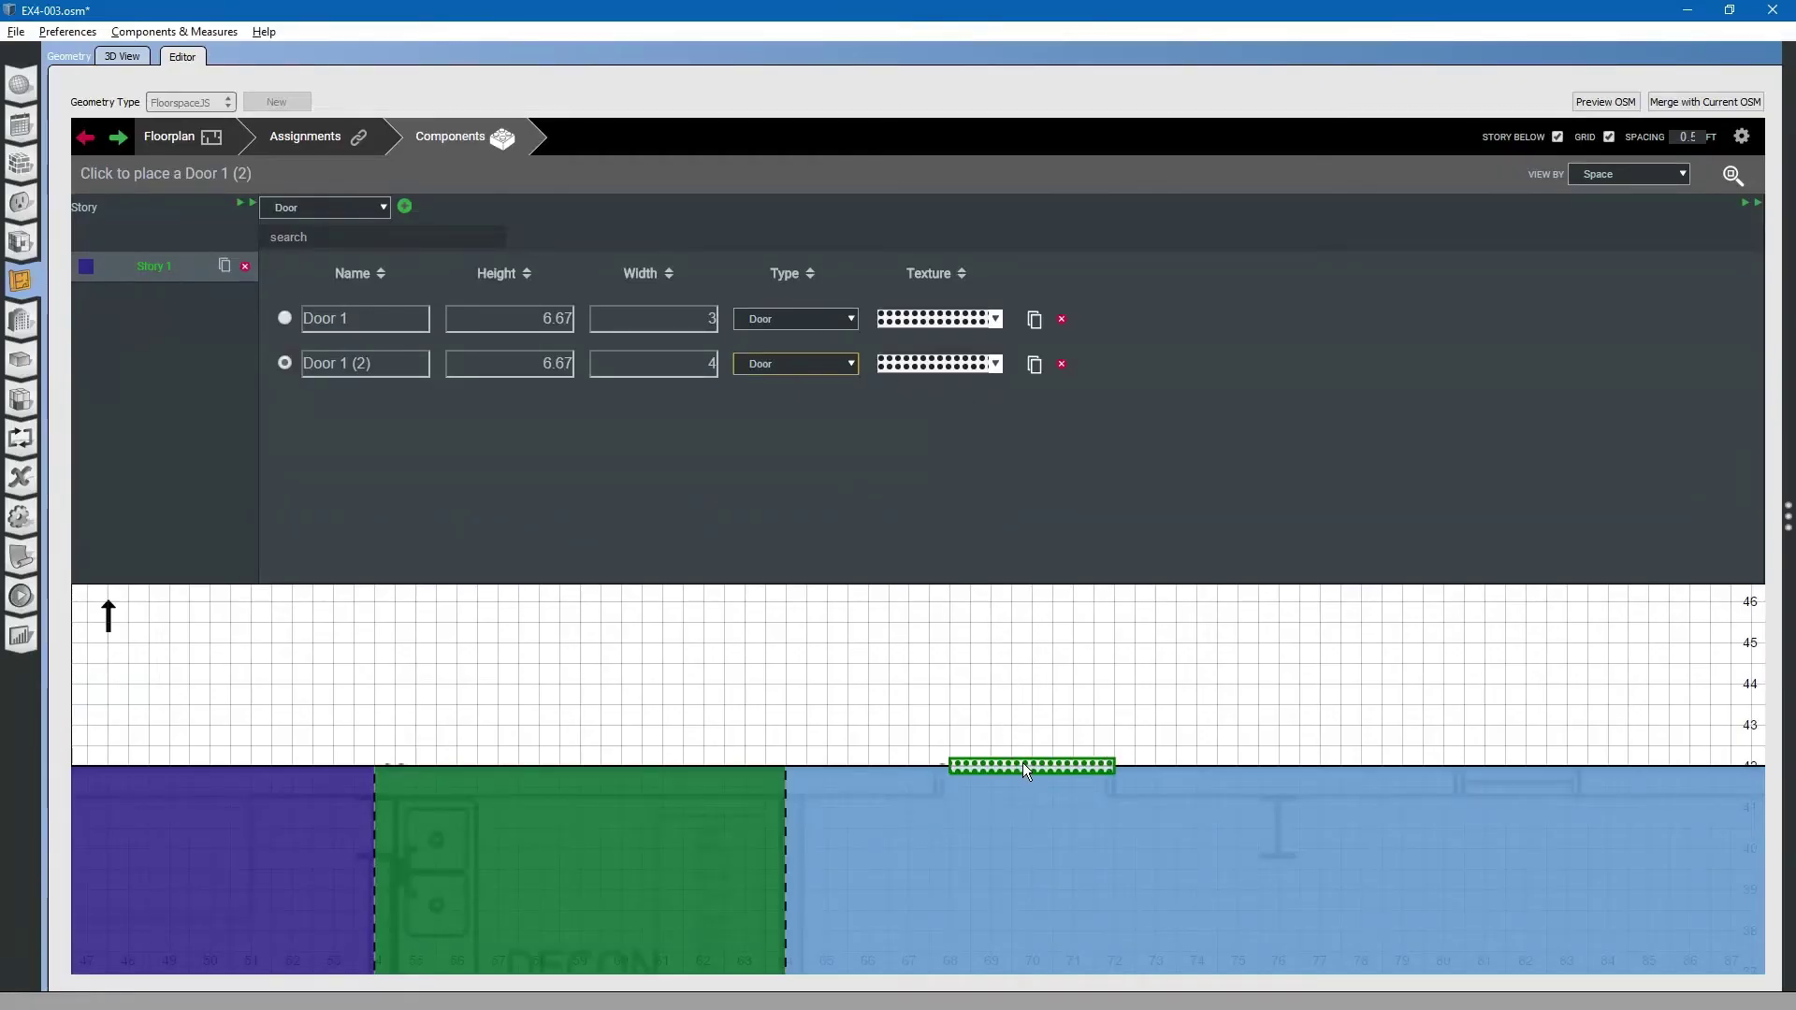
{"action": "left_click", "coordinate": [1023, 761]}
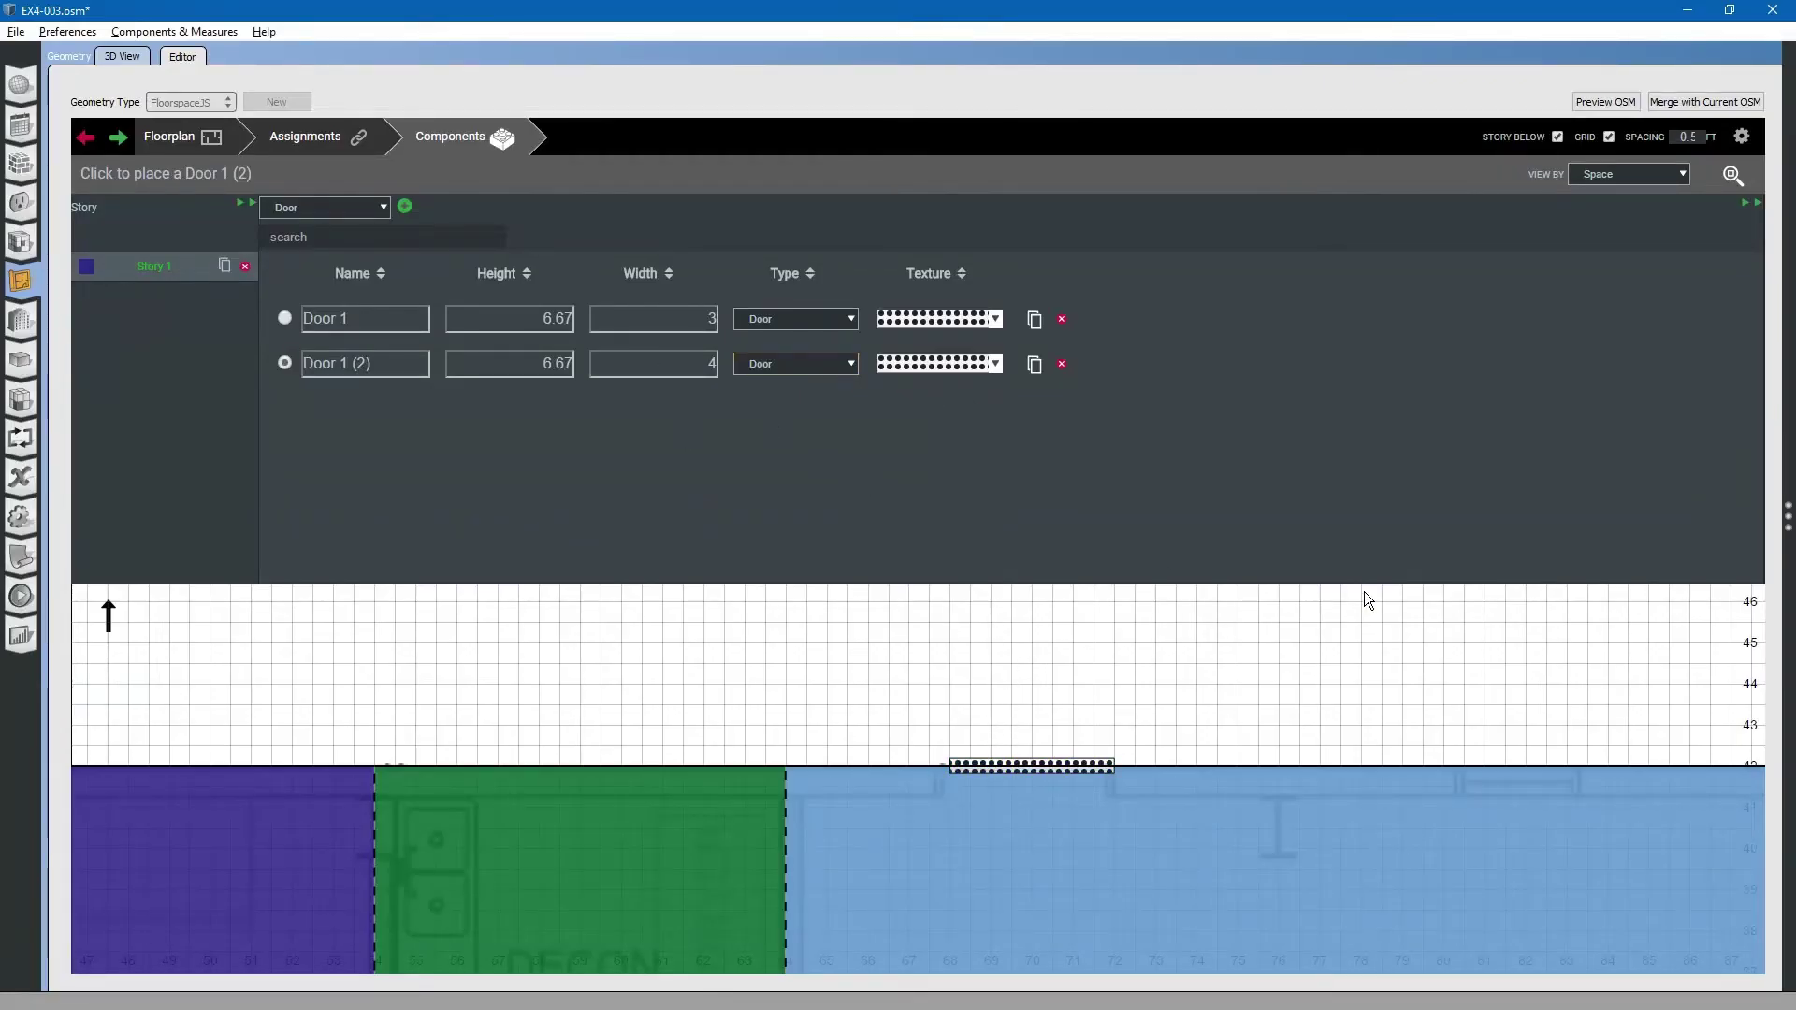
Check the smaller window dimensions on S-Elev.png and add a second window component definition
{"action": "left_click_drag", "start_coordinate": [1364, 595], "coordinate": [793, 659]}
{"action": "key", "text": "alt+Tab"}
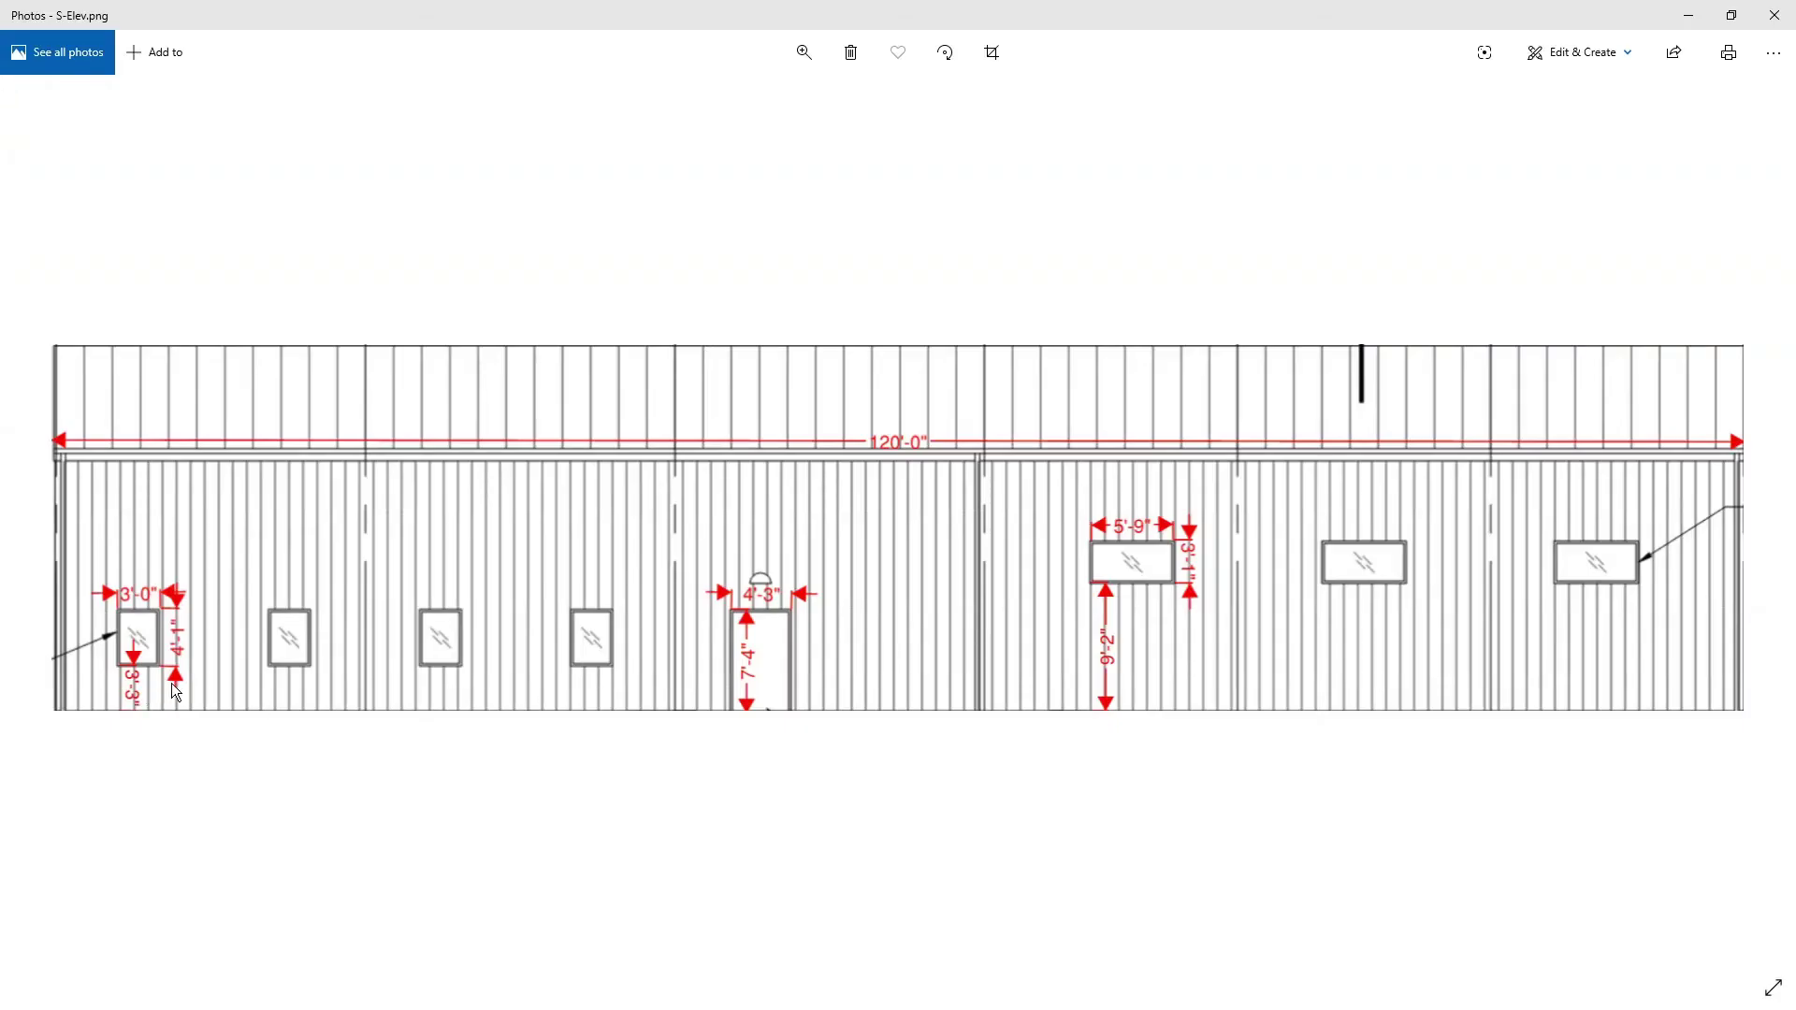
{"action": "key", "text": "alt+Tab"}
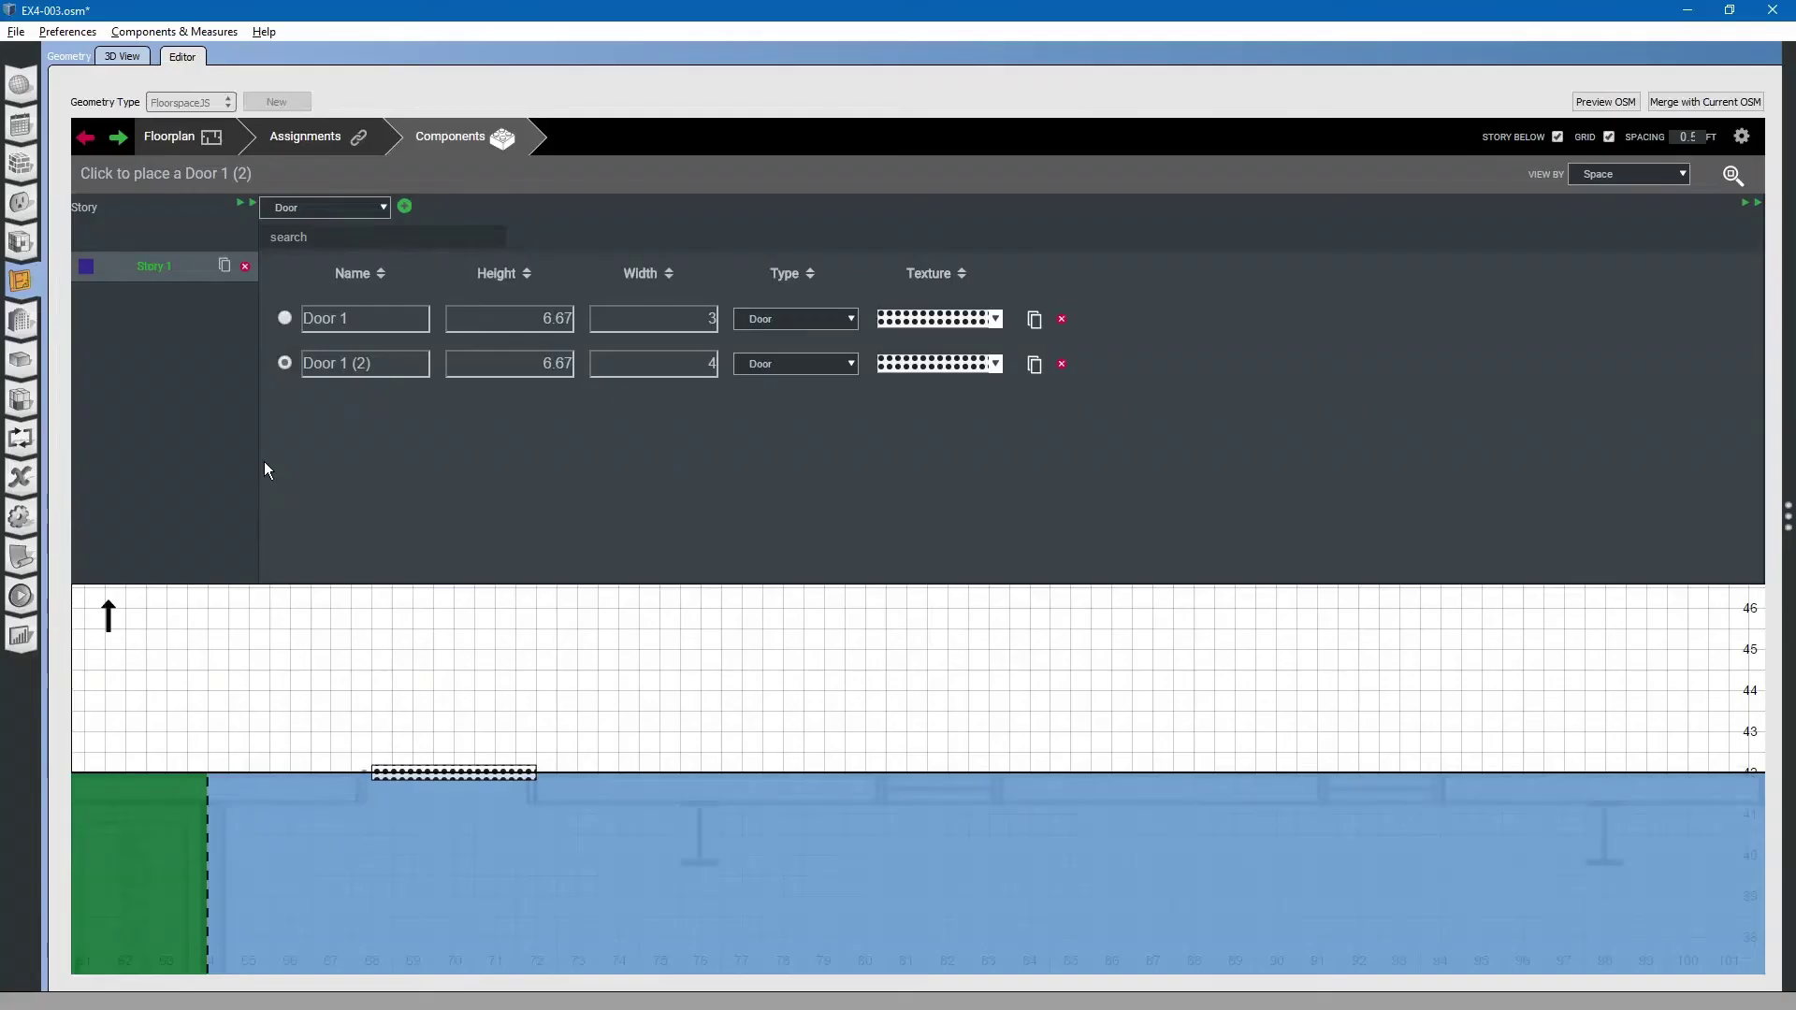
{"action": "left_click", "coordinate": [383, 208]}
{"action": "left_click", "coordinate": [345, 233]}
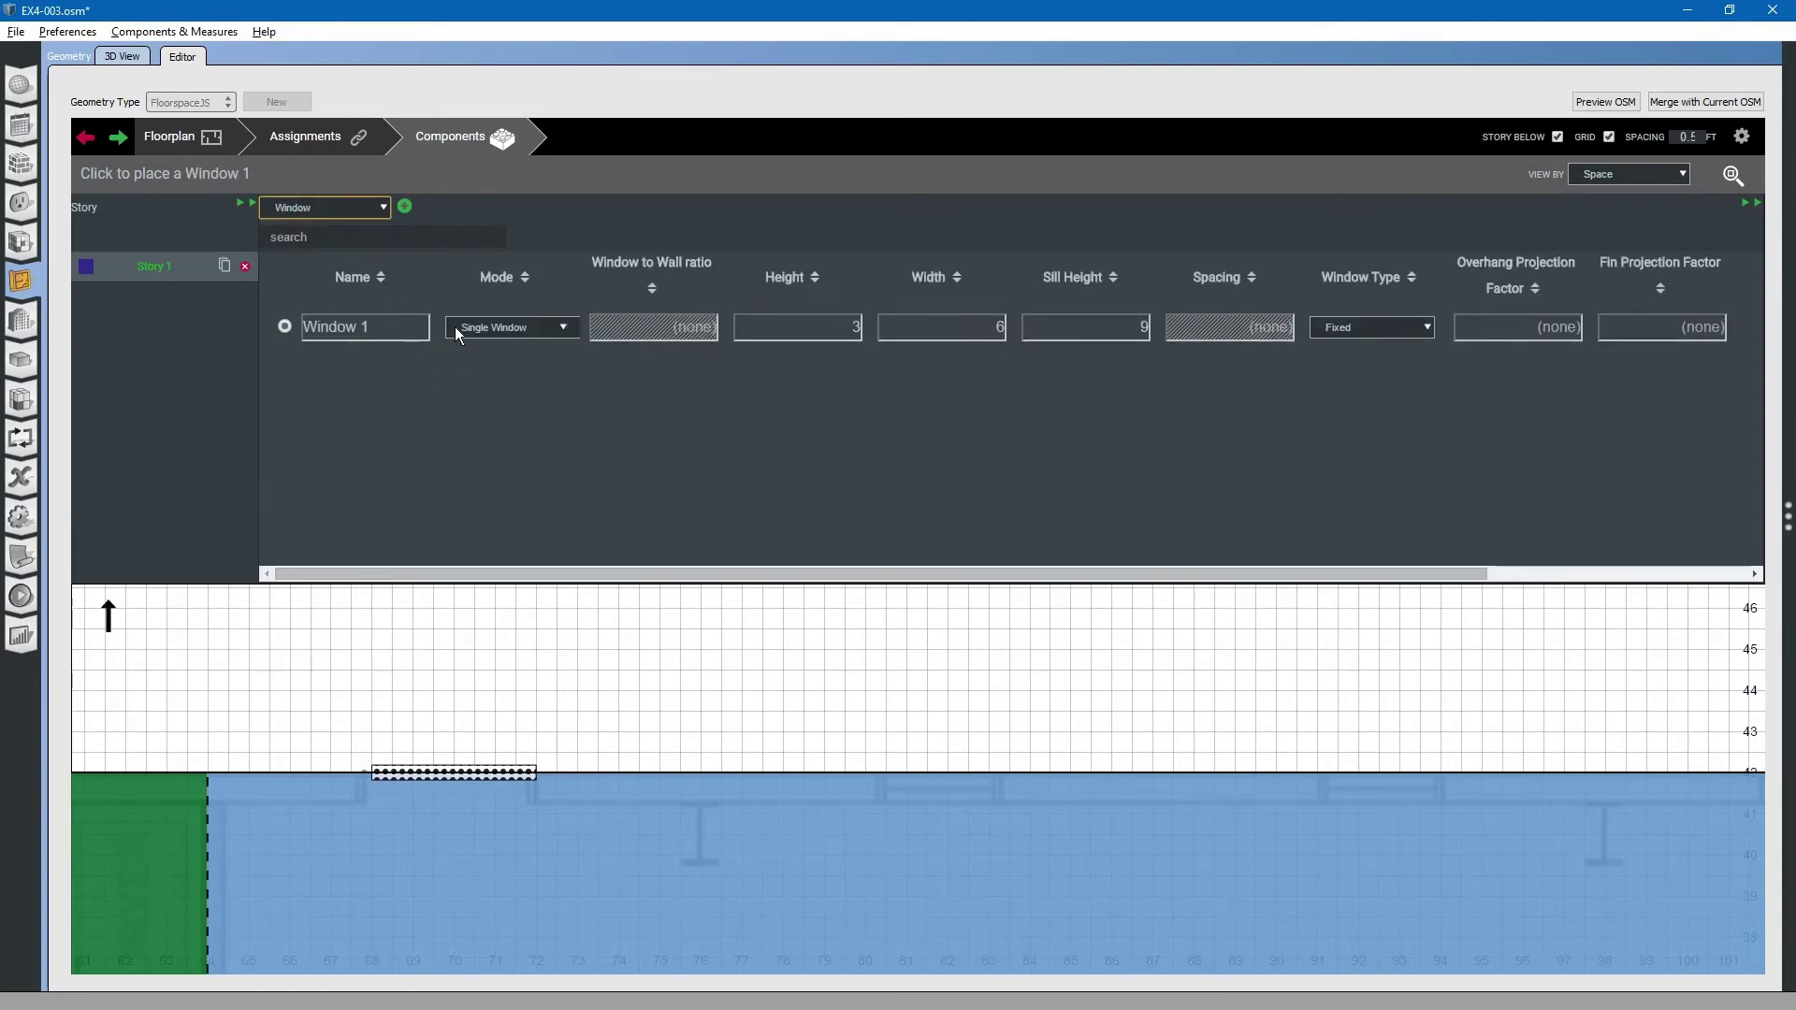
{"action": "left_click", "coordinate": [404, 206]}
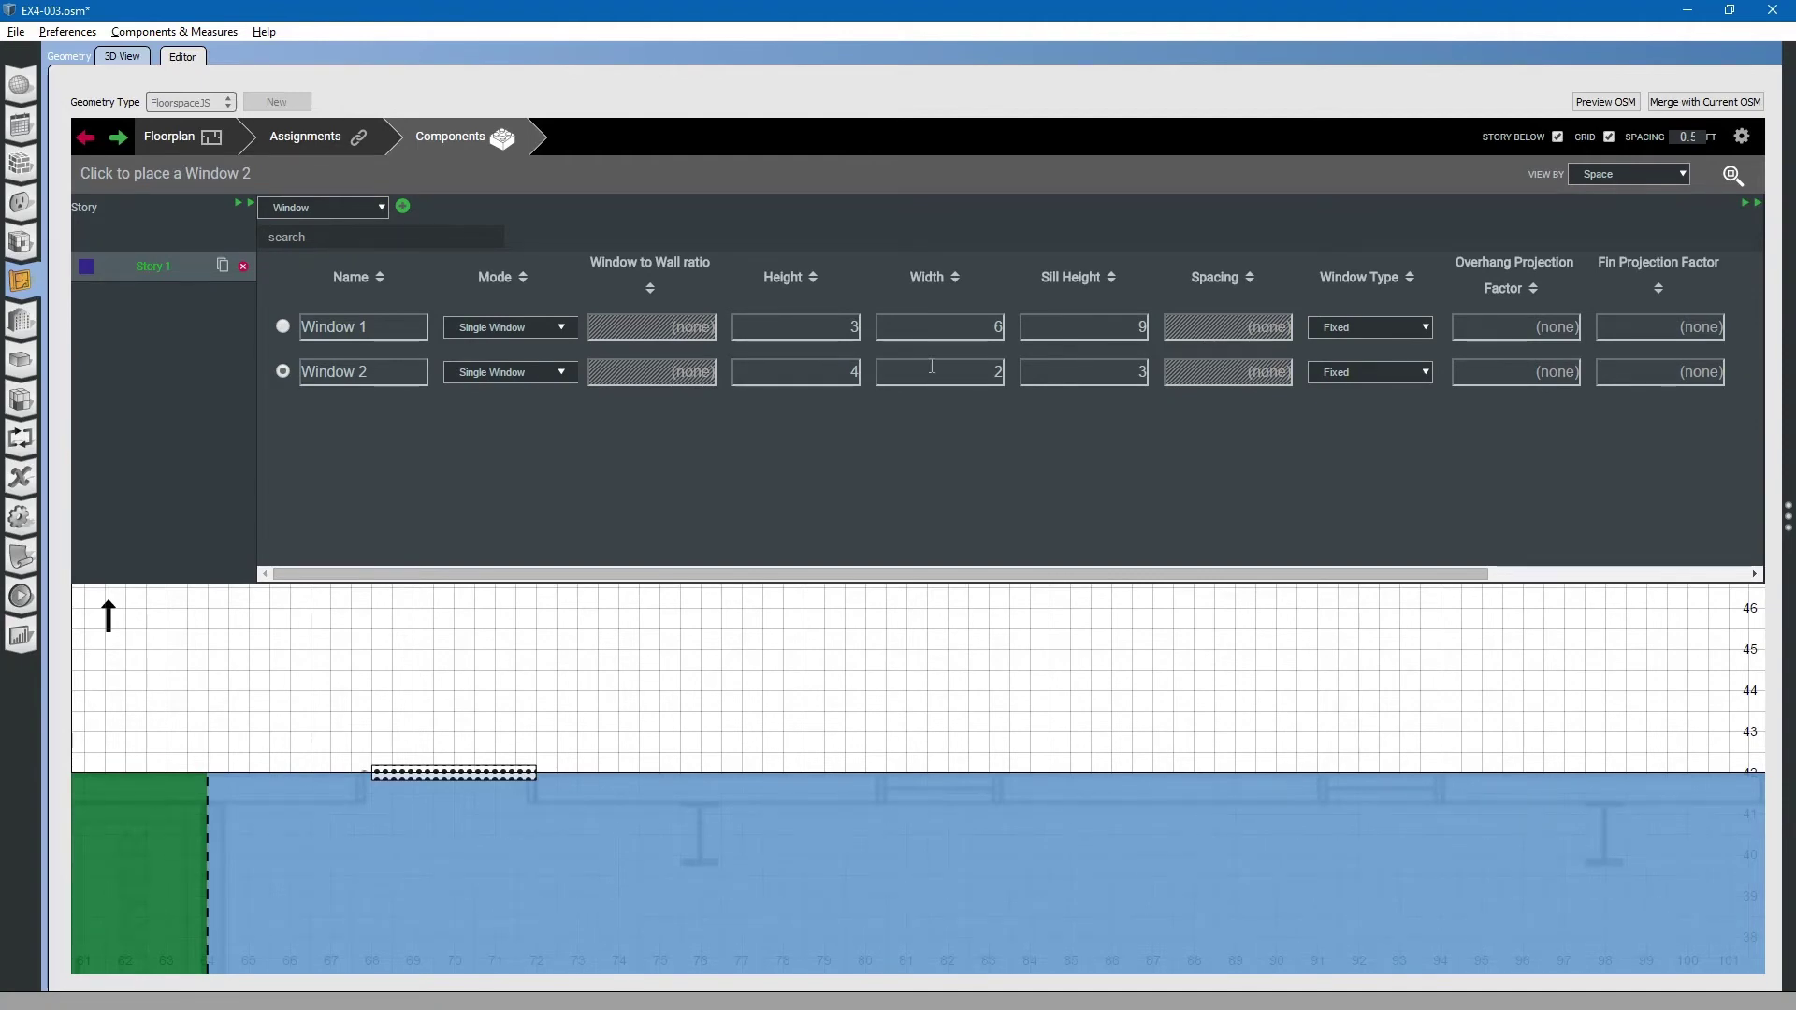
Recheck the smaller windows on the elevation and set the second window definition's width to 3
{"action": "key", "text": "alt+Tab"}
{"action": "key", "text": "alt+Tab"}
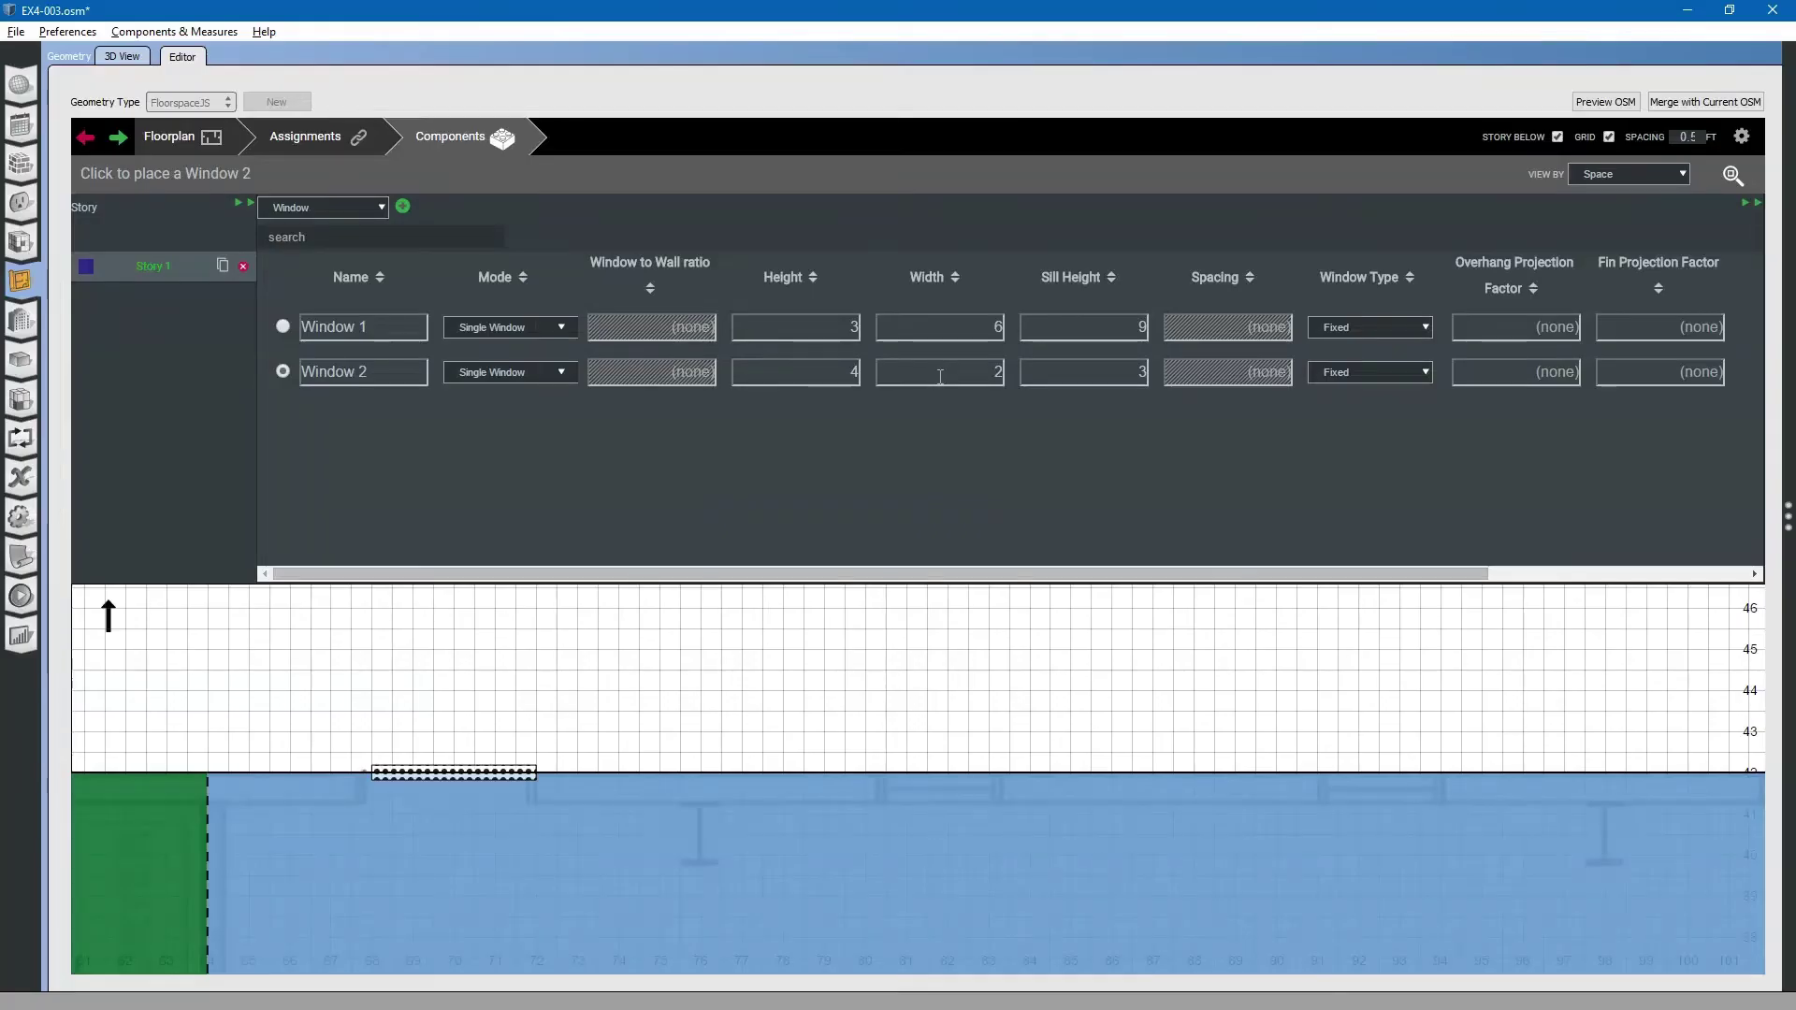
{"action": "left_click", "coordinate": [967, 381]}
{"action": "type", "text": "2"}
{"action": "key", "text": "BackSpace"}
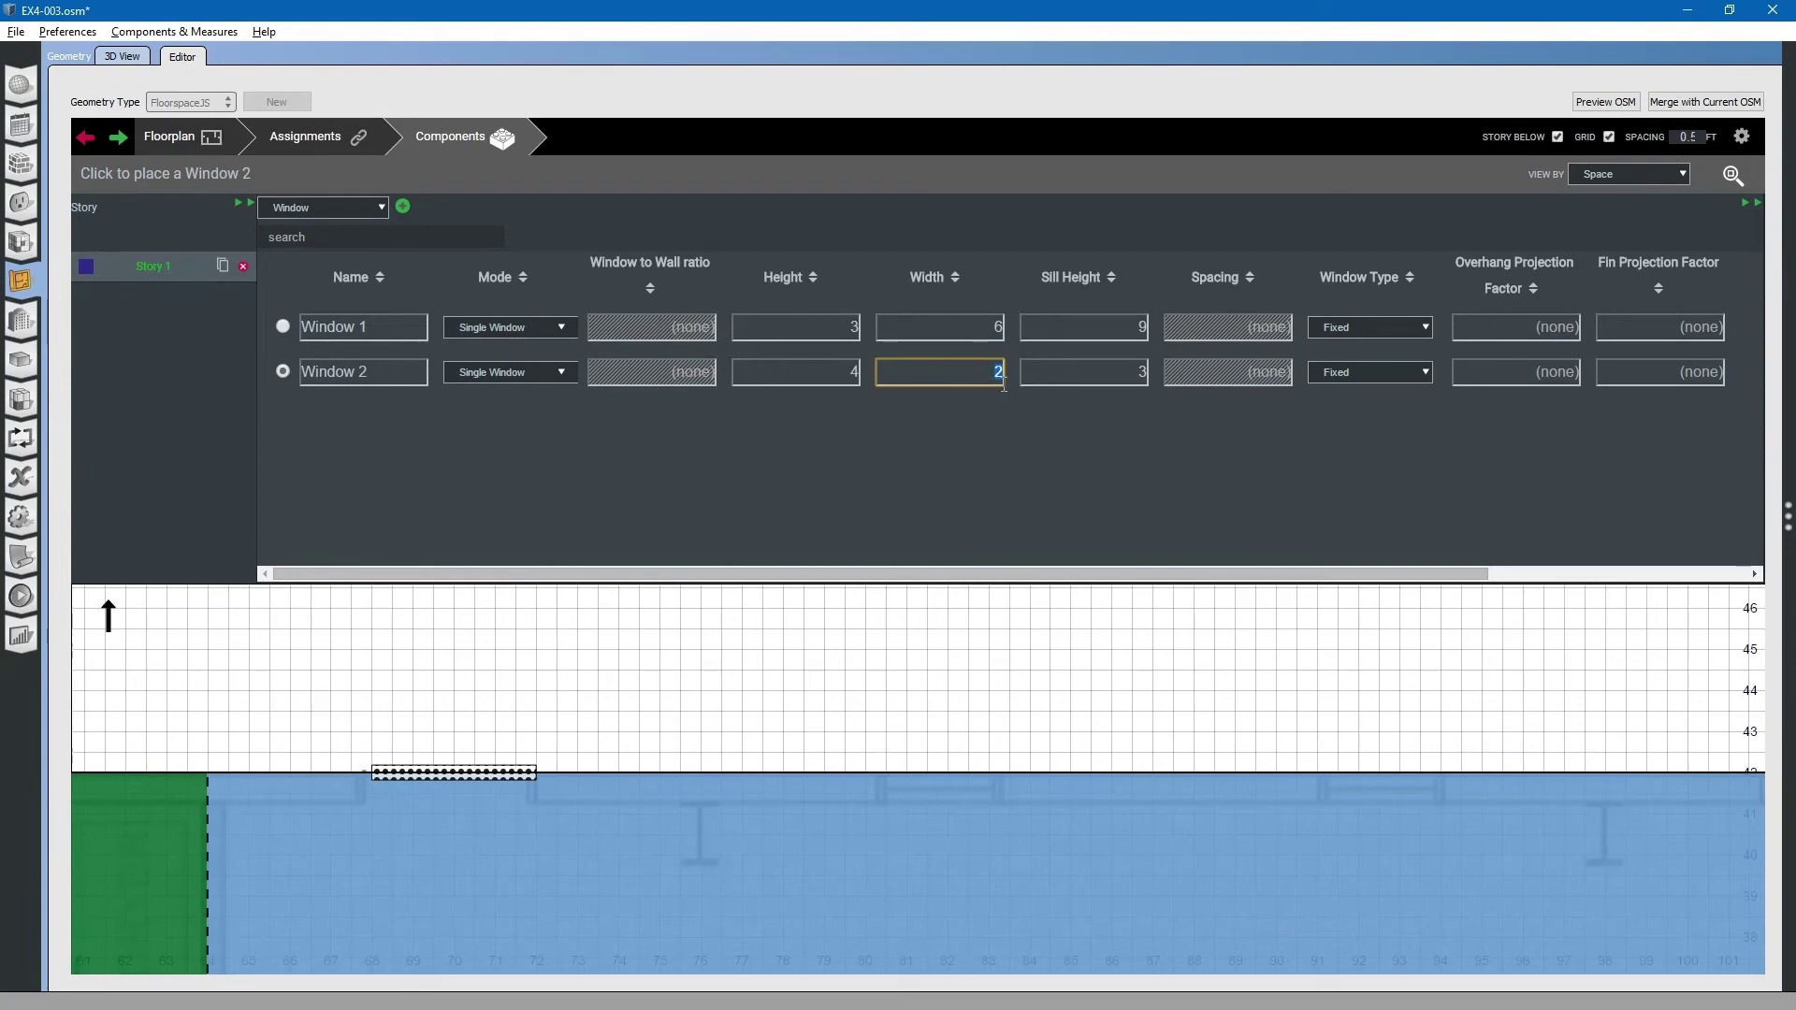
{"action": "type", "text": "3"}
{"action": "left_click", "coordinate": [1101, 371]}
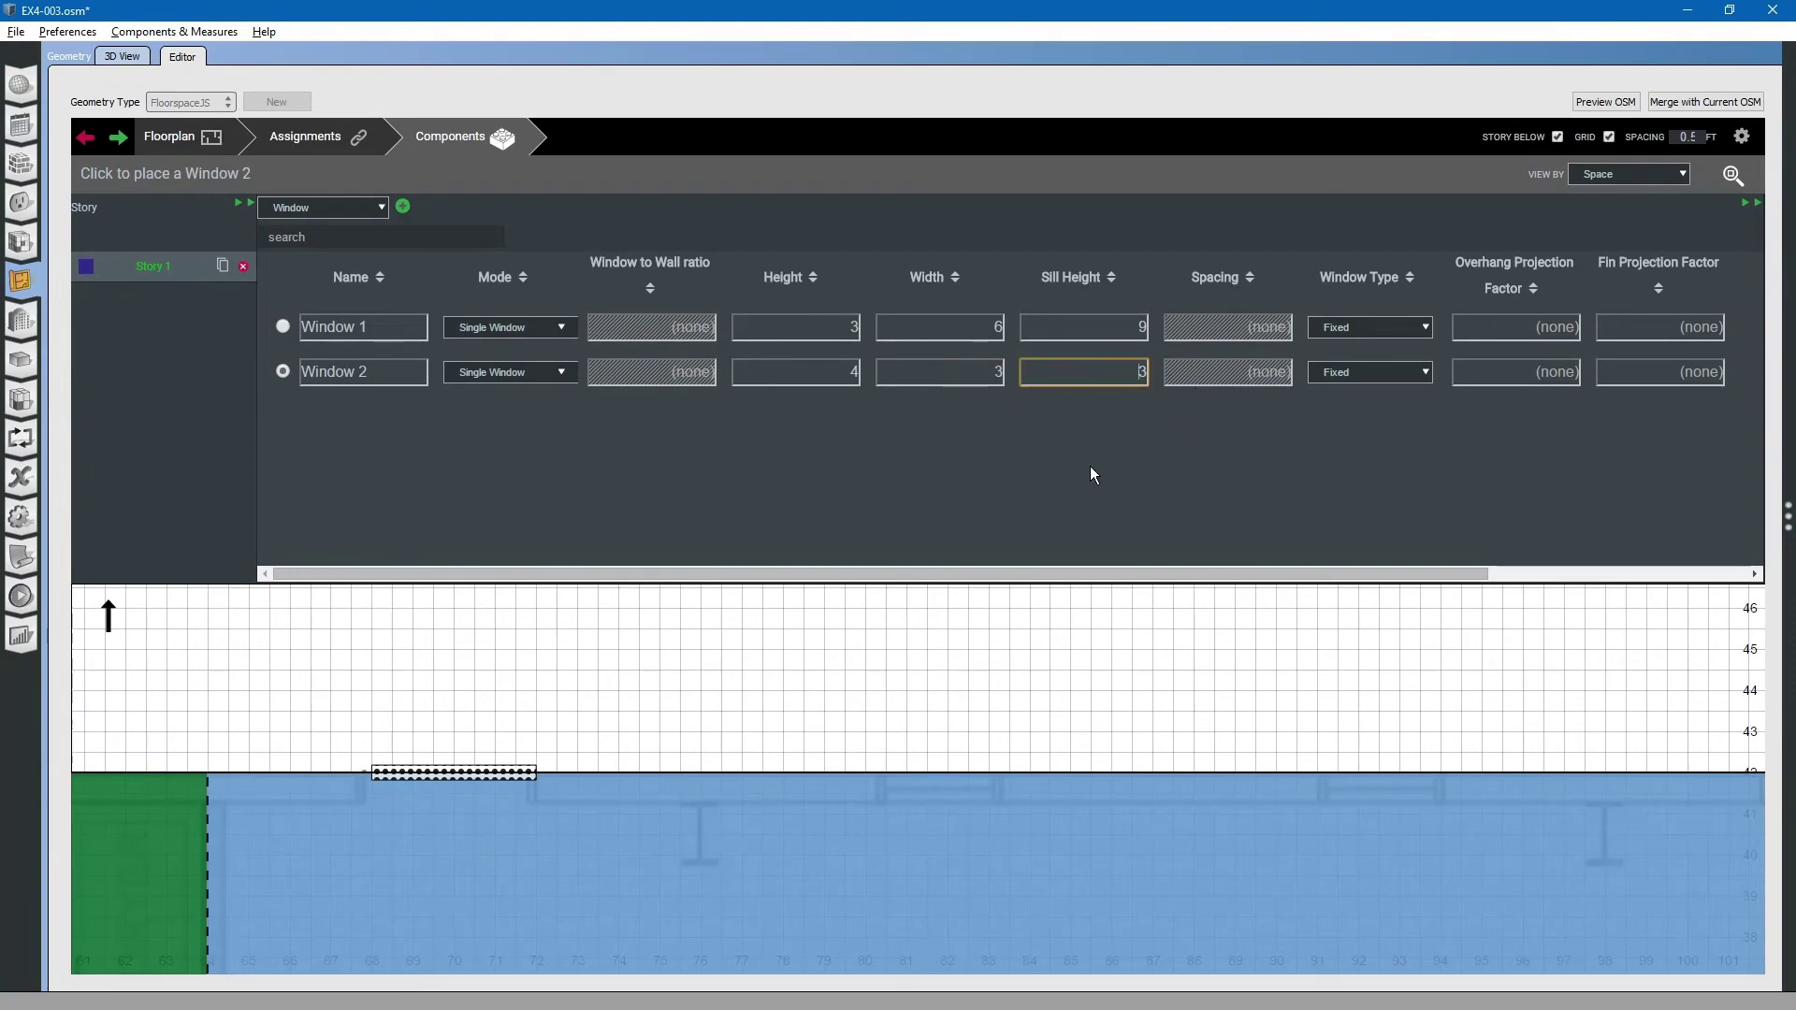
Place the 3 ft wide window at the four window openings along the north exterior wall of space 110
{"action": "left_click", "coordinate": [930, 772]}
{"action": "left_click", "coordinate": [1371, 776]}
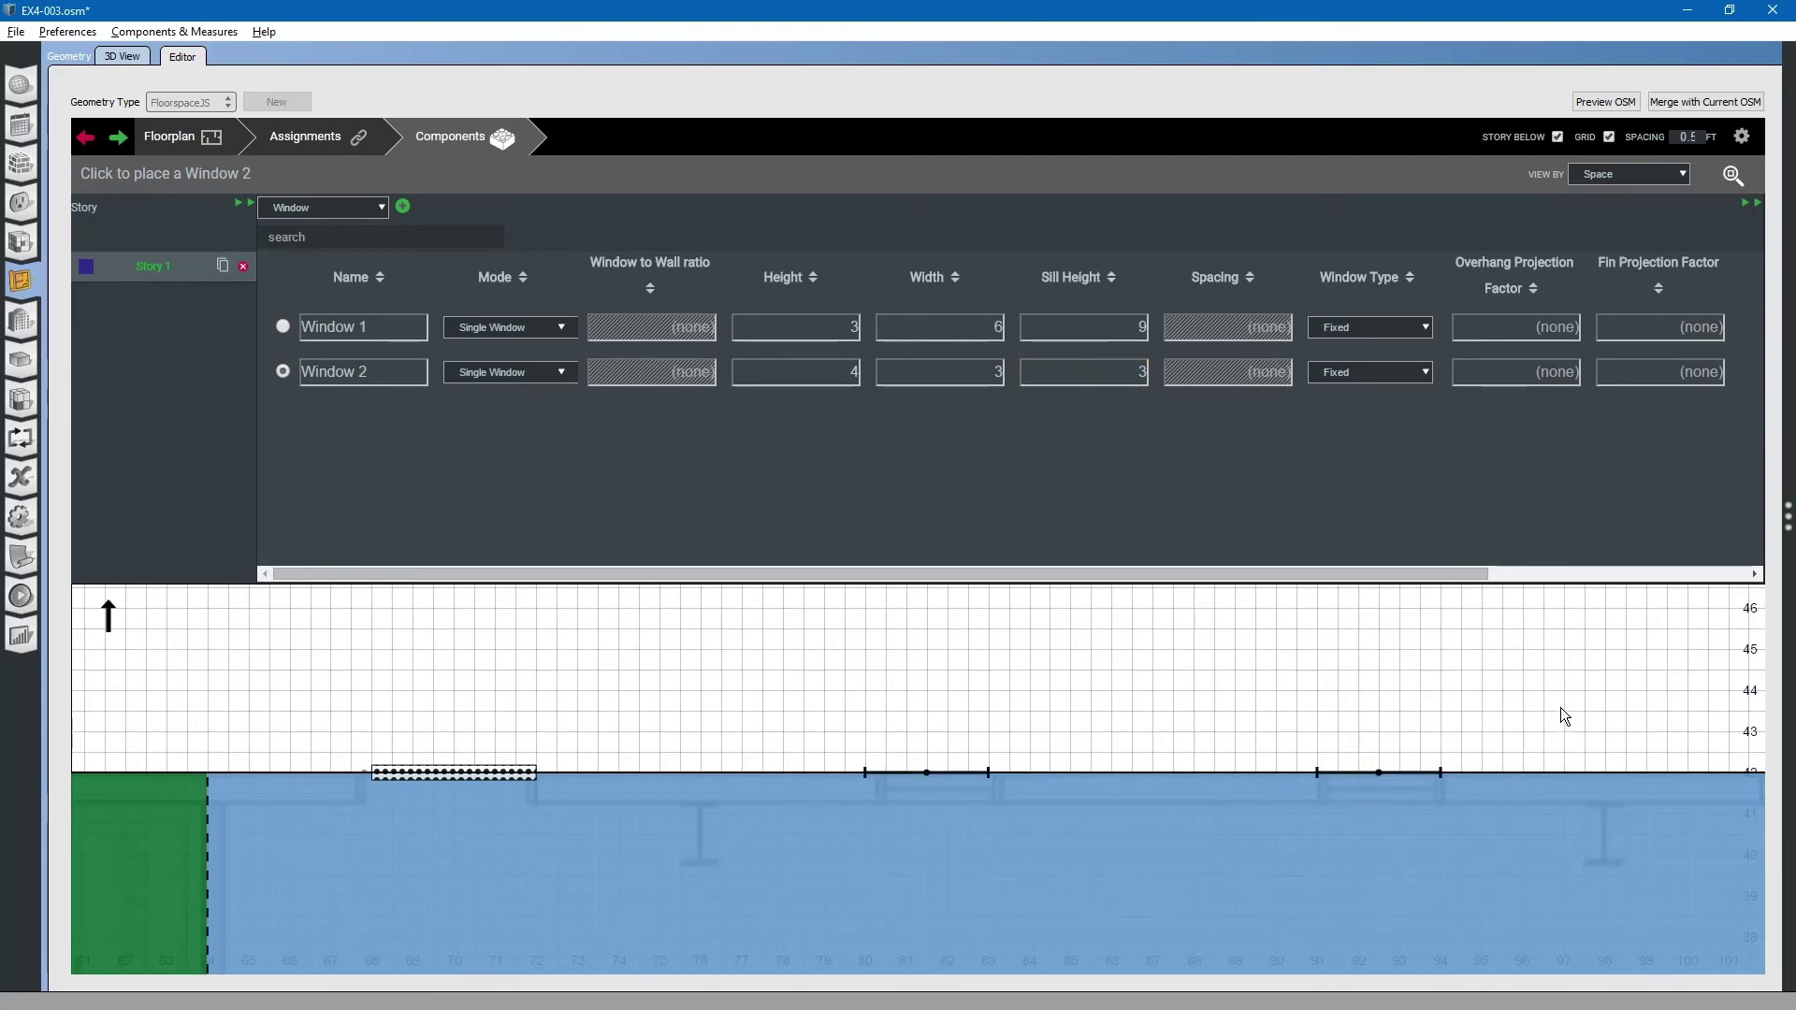
{"action": "left_click_drag", "start_coordinate": [1560, 707], "coordinate": [625, 682]}
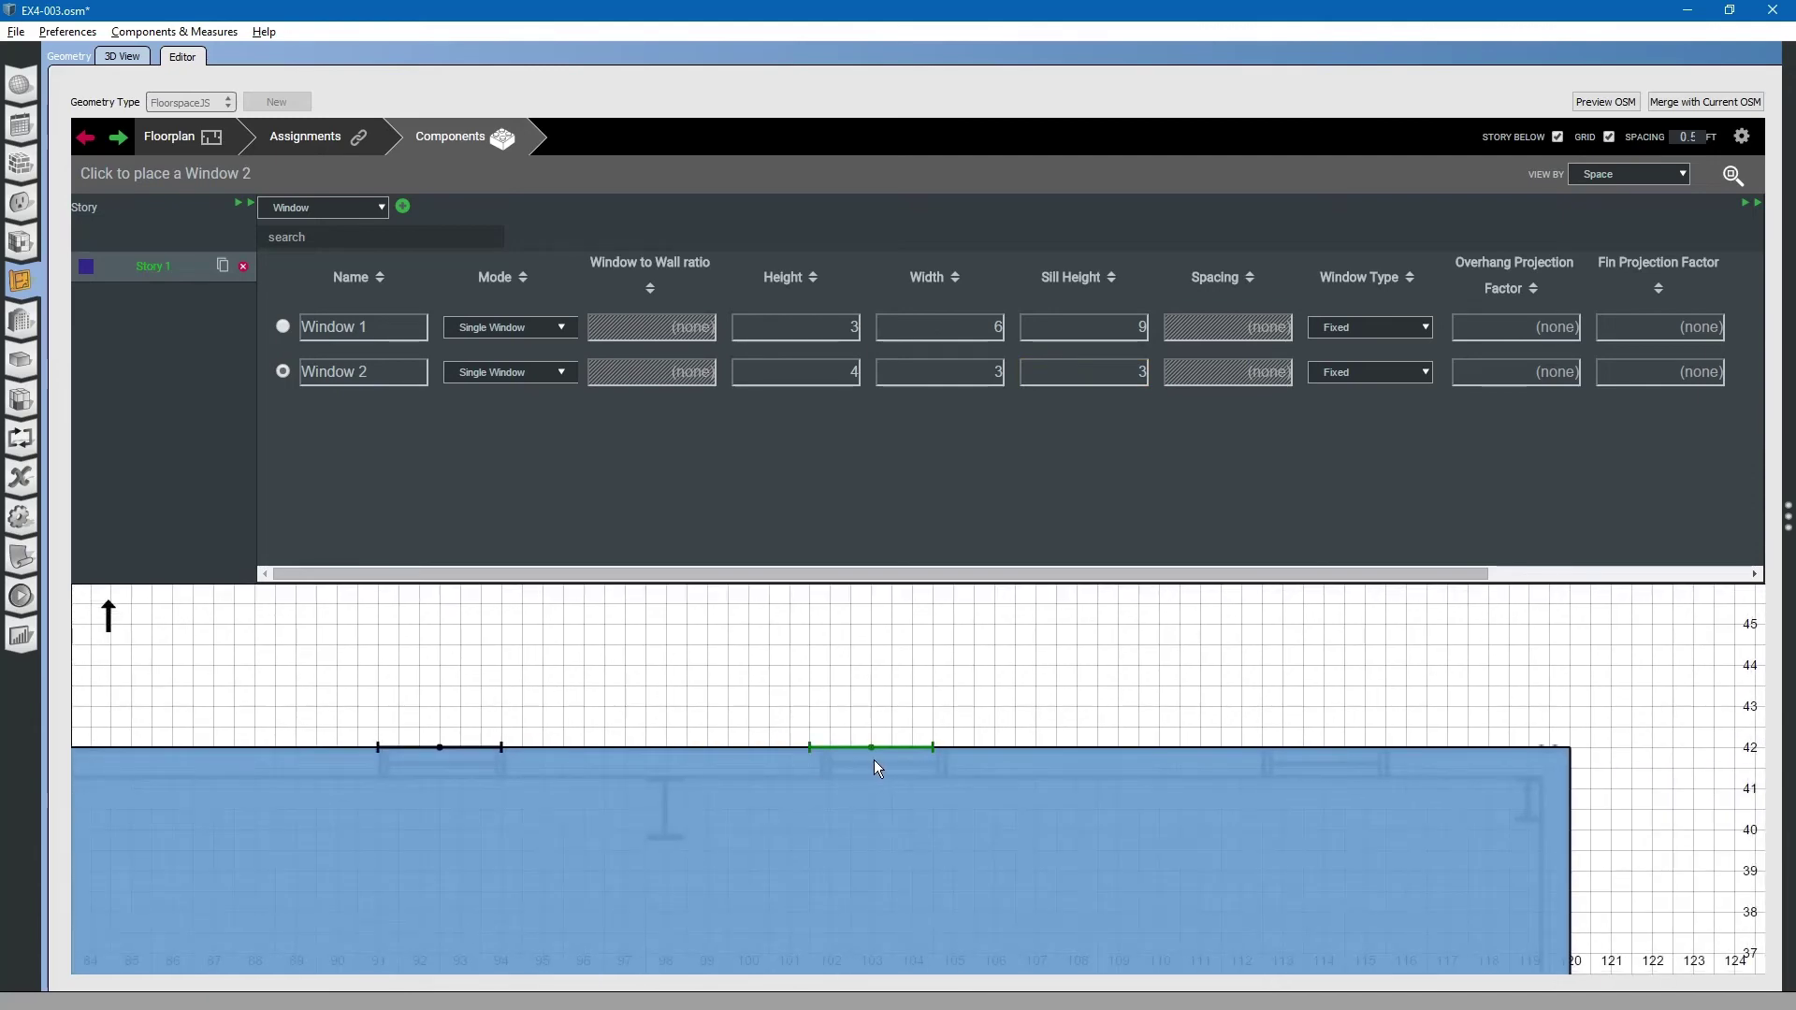
{"action": "left_click", "coordinate": [873, 760]}
{"action": "left_click", "coordinate": [1328, 756]}
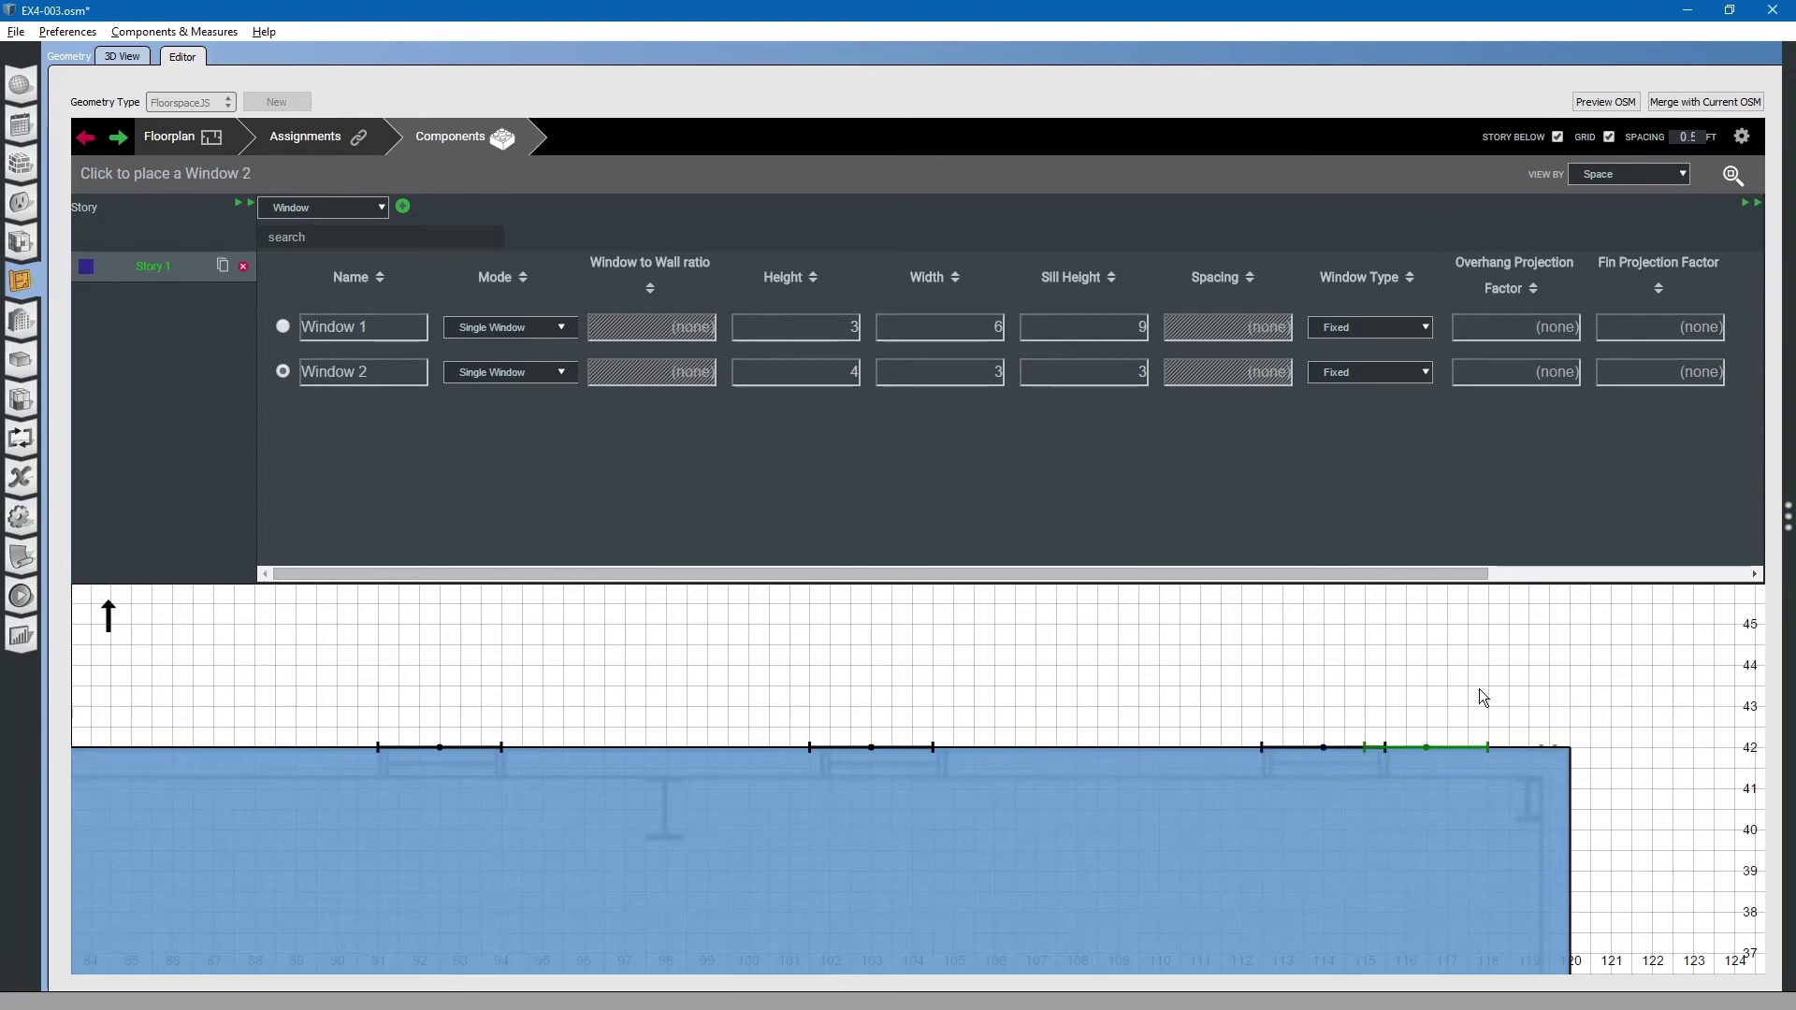
Examine the door and window dimensions on W-Elev.png in Photos for space 110's east wall, returning to the floorplan editor
{"action": "scroll", "coordinate": [1480, 690], "scroll_direction": "down", "scroll_amount": 5}
{"action": "scroll", "coordinate": [1480, 690], "scroll_direction": "right", "scroll_amount": 3}
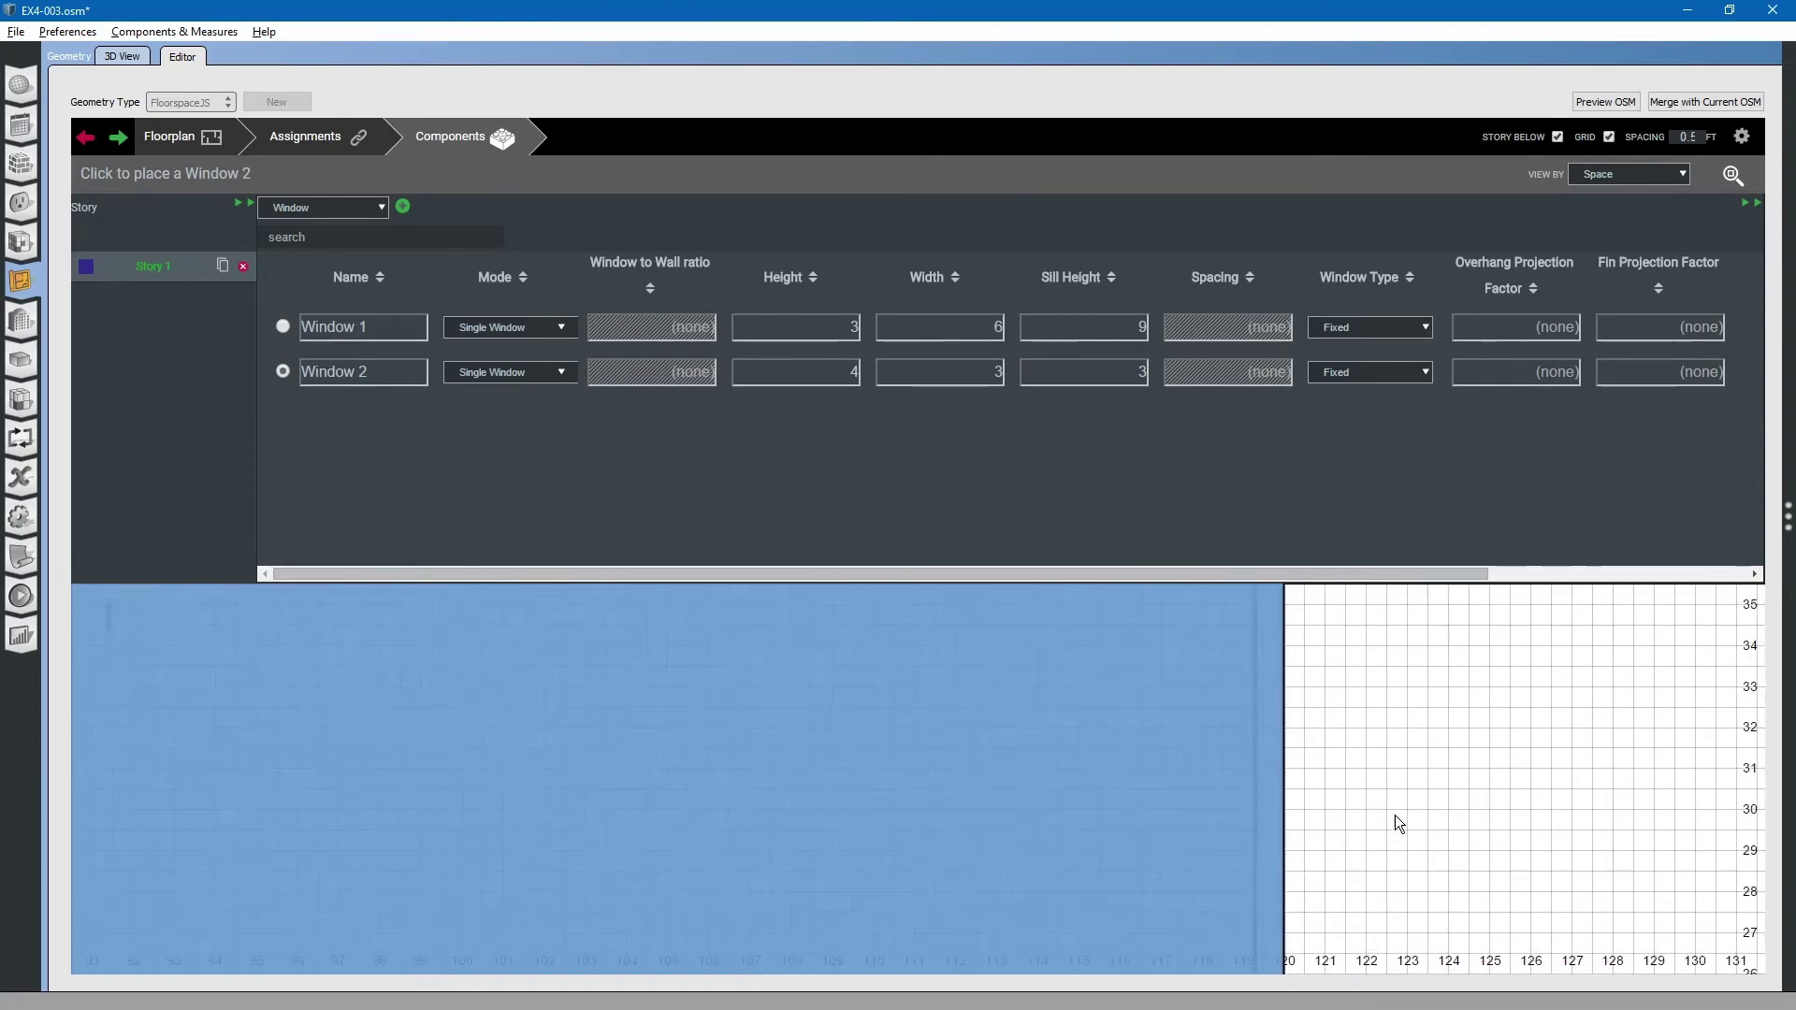
{"action": "scroll", "coordinate": [1394, 815], "scroll_direction": "down", "scroll_amount": 5}
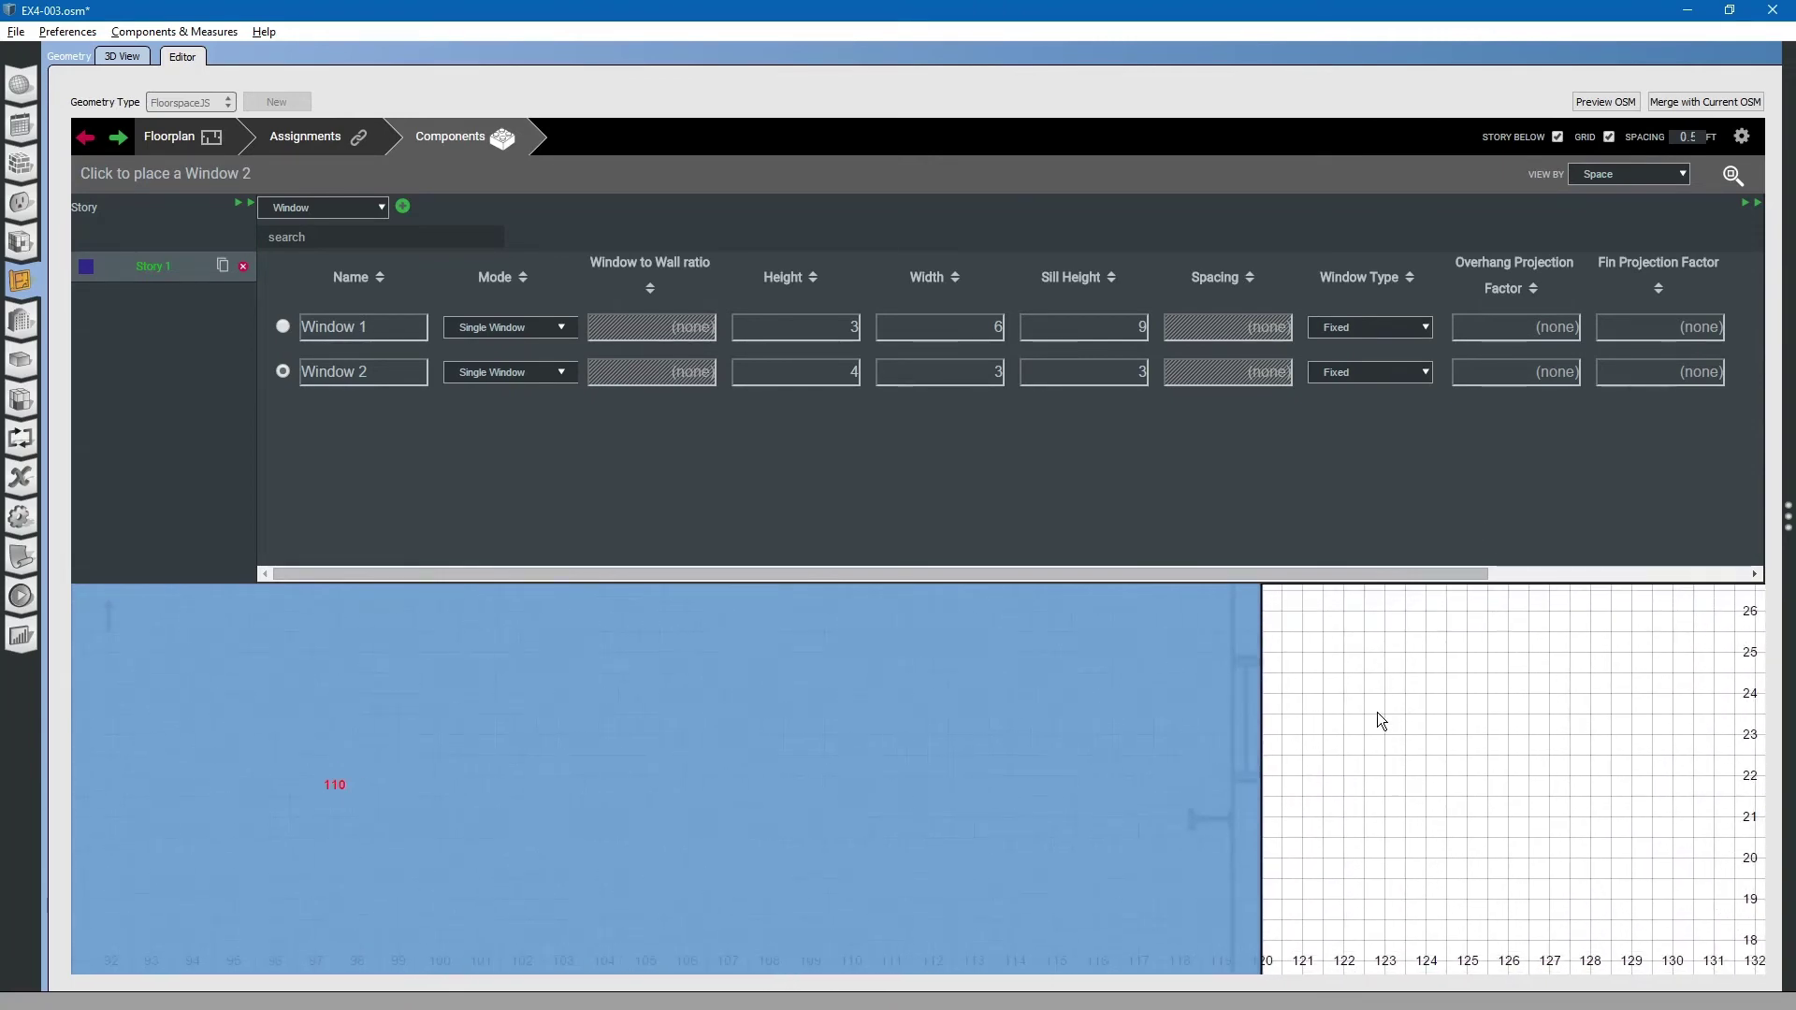
{"action": "key", "text": "alt+Tab"}
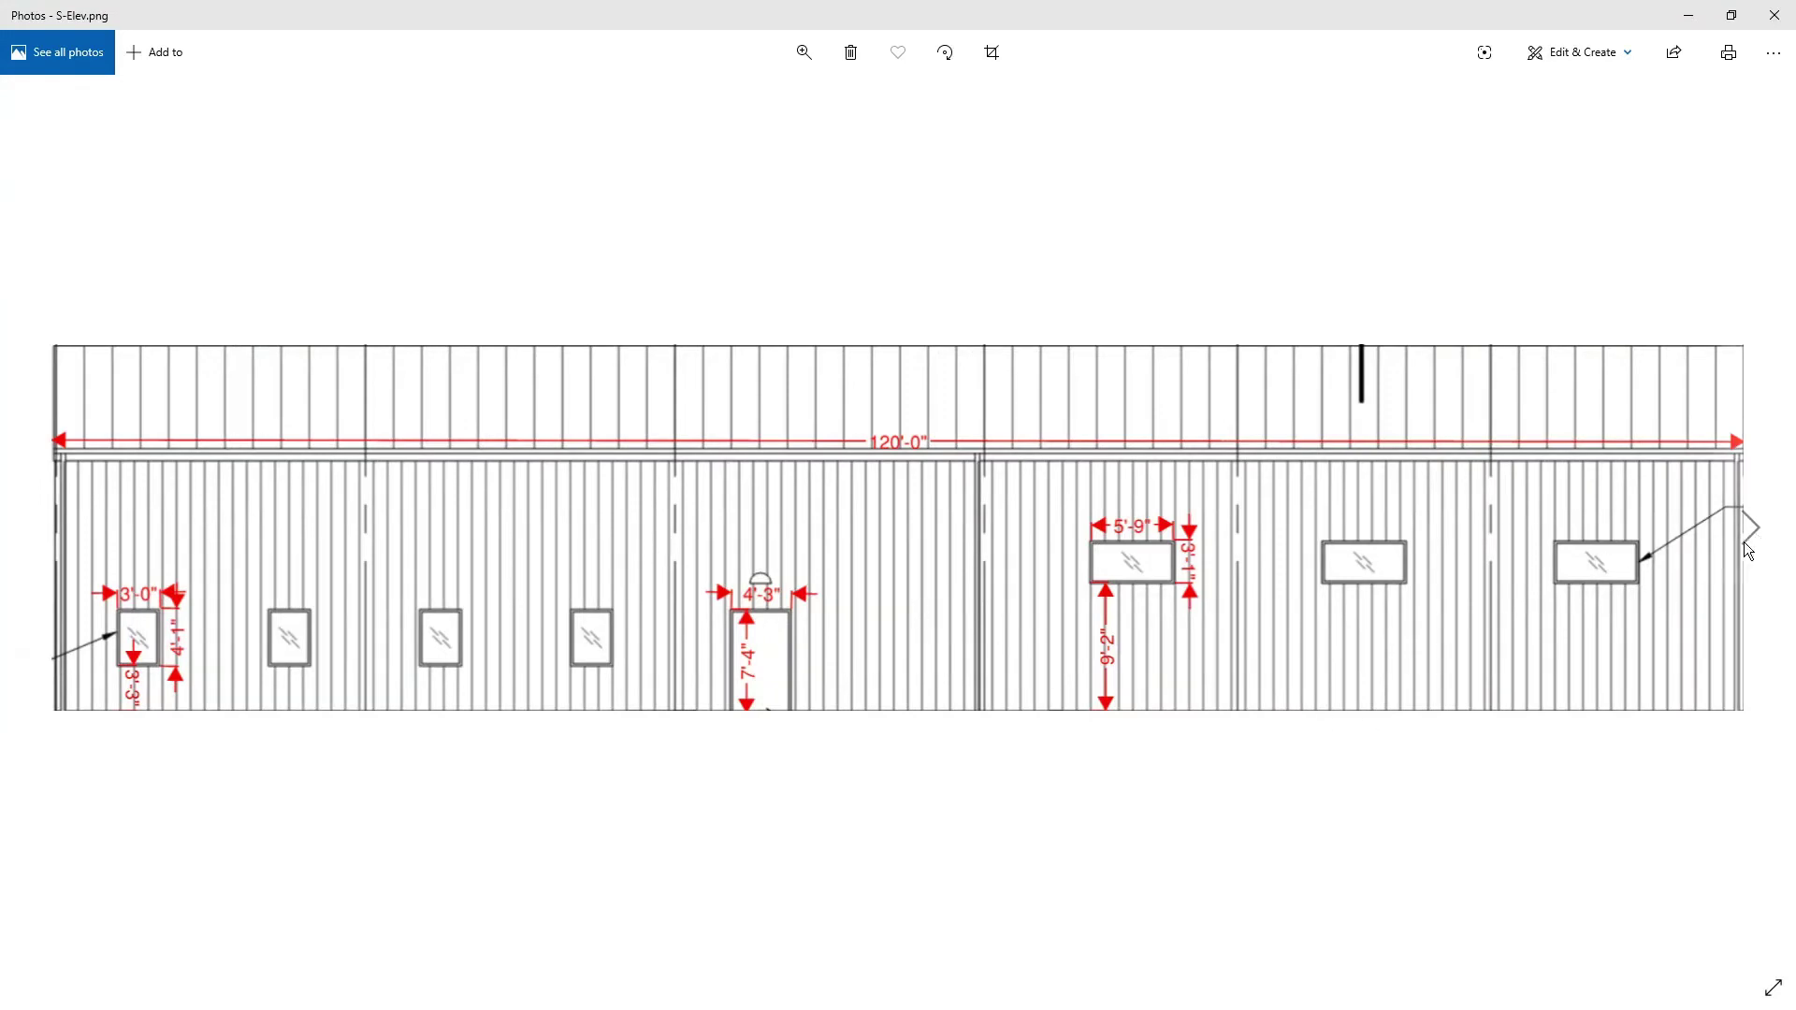
{"action": "left_click", "coordinate": [1747, 530]}
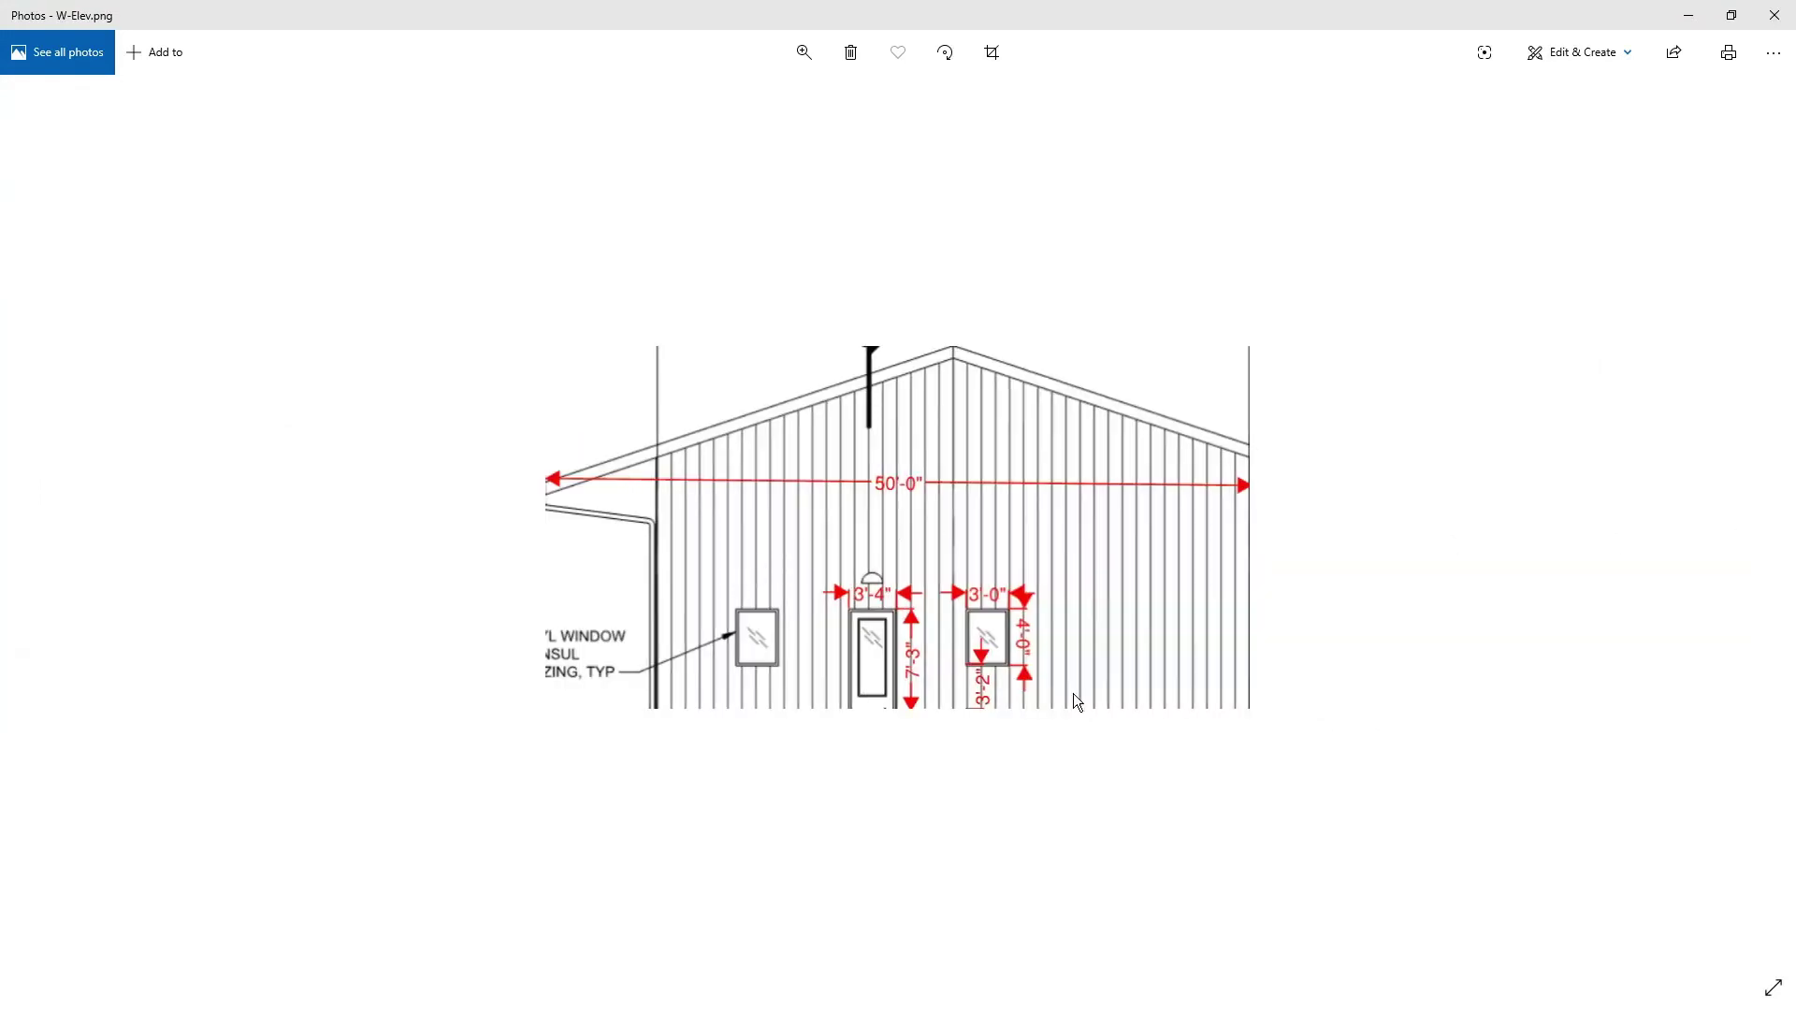
{"action": "key", "text": "alt+Tab"}
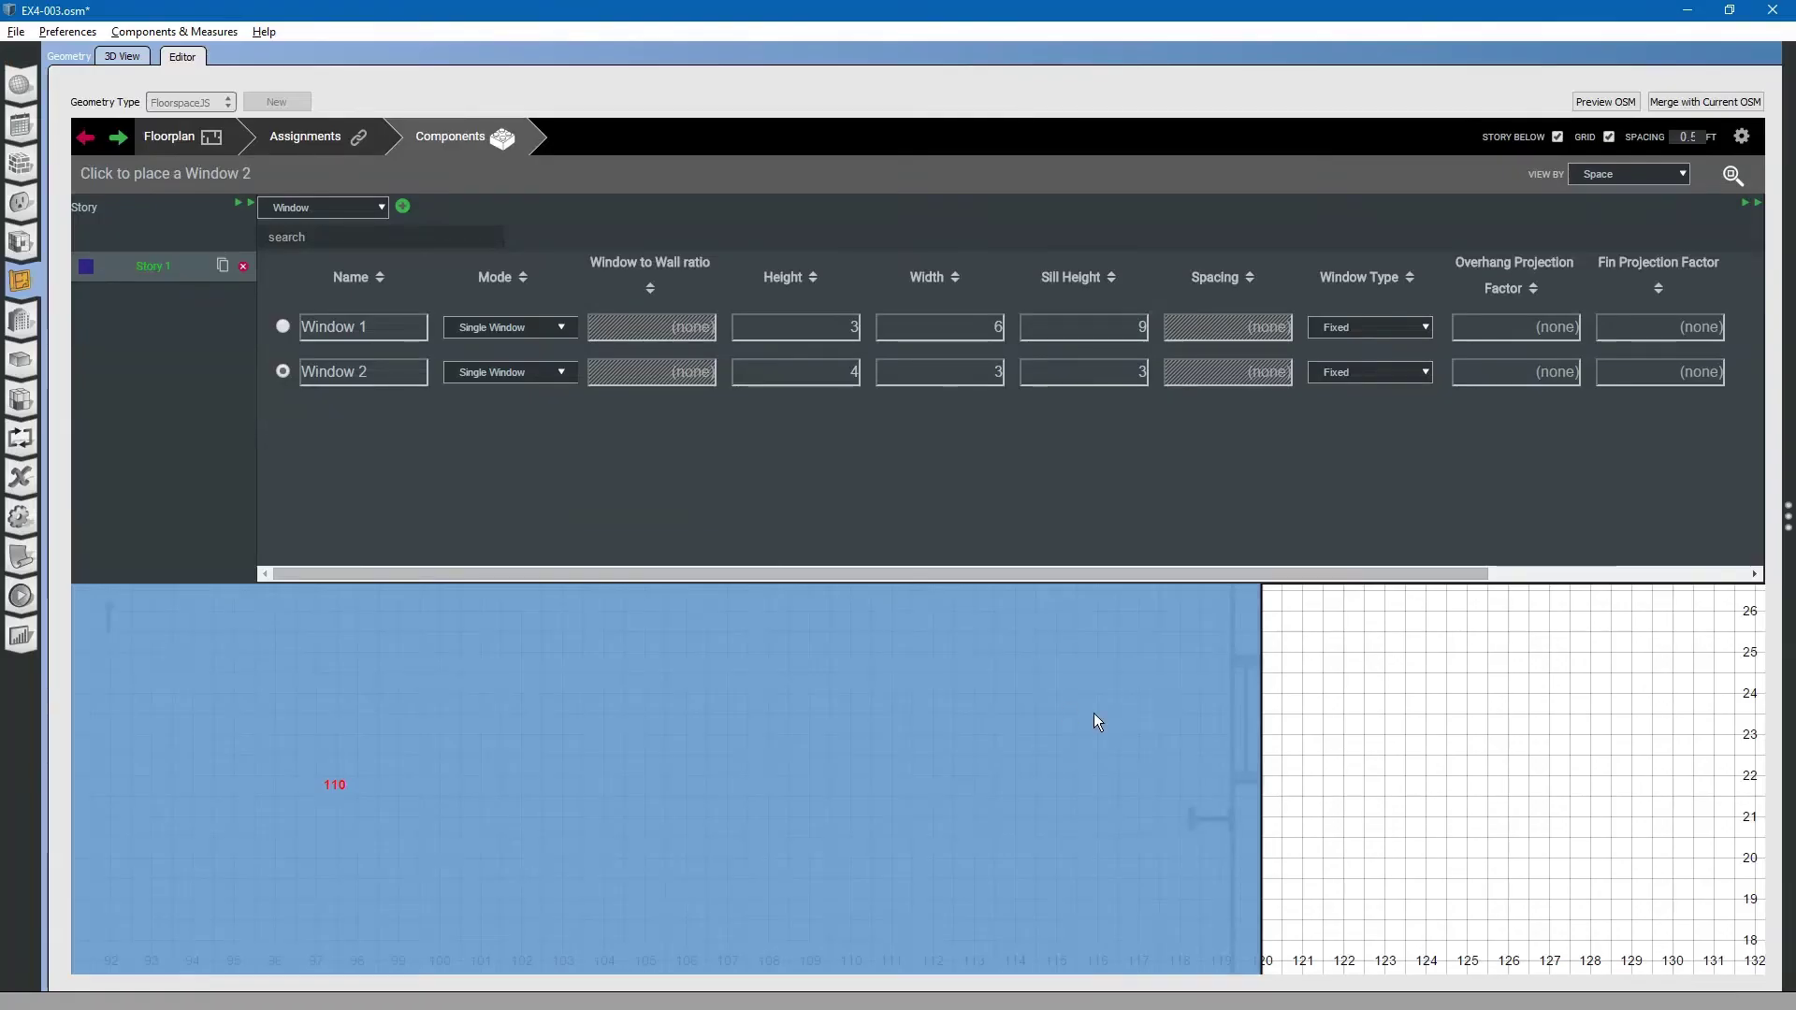
Place the 3 ft wide window at both window openings on space 110's east wall and check the door on W-Elev.png
{"action": "scroll", "coordinate": [1360, 699], "scroll_direction": "down", "scroll_amount": 5}
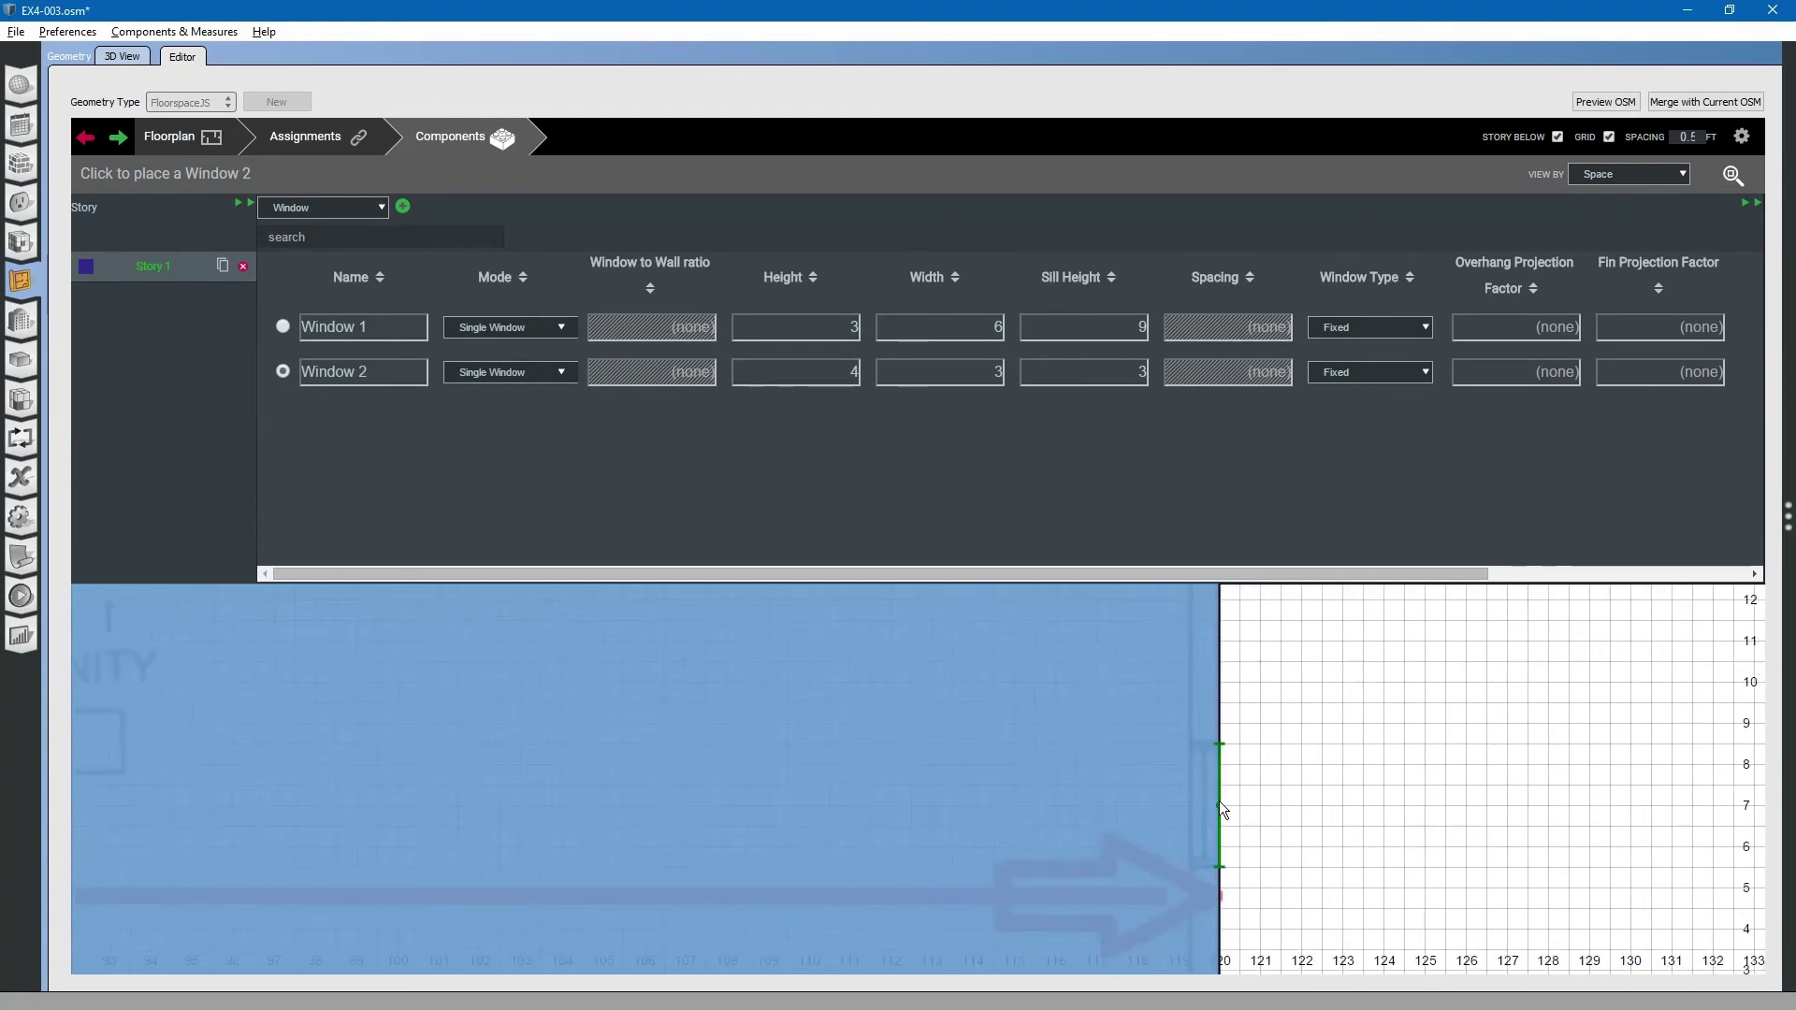
{"action": "scroll", "coordinate": [1321, 737], "scroll_direction": "up", "scroll_amount": 1}
{"action": "key", "text": "alt+Tab"}
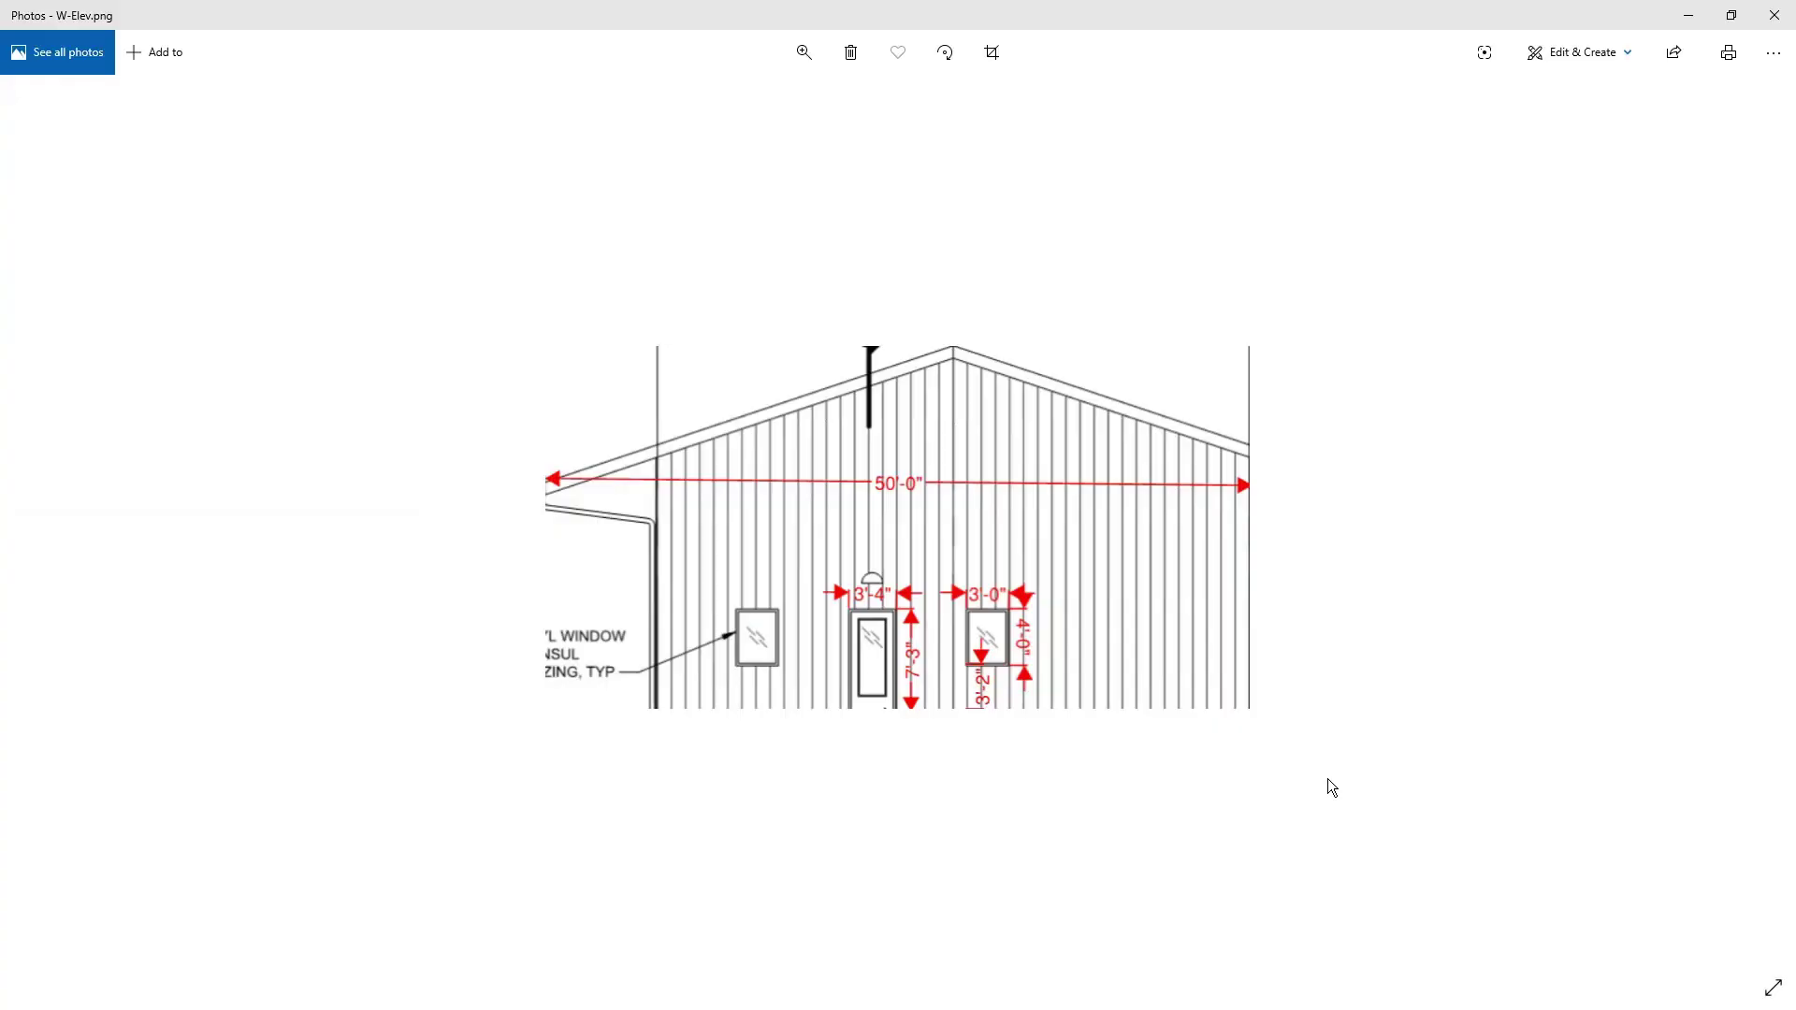
{"action": "key", "text": "alt+Tab"}
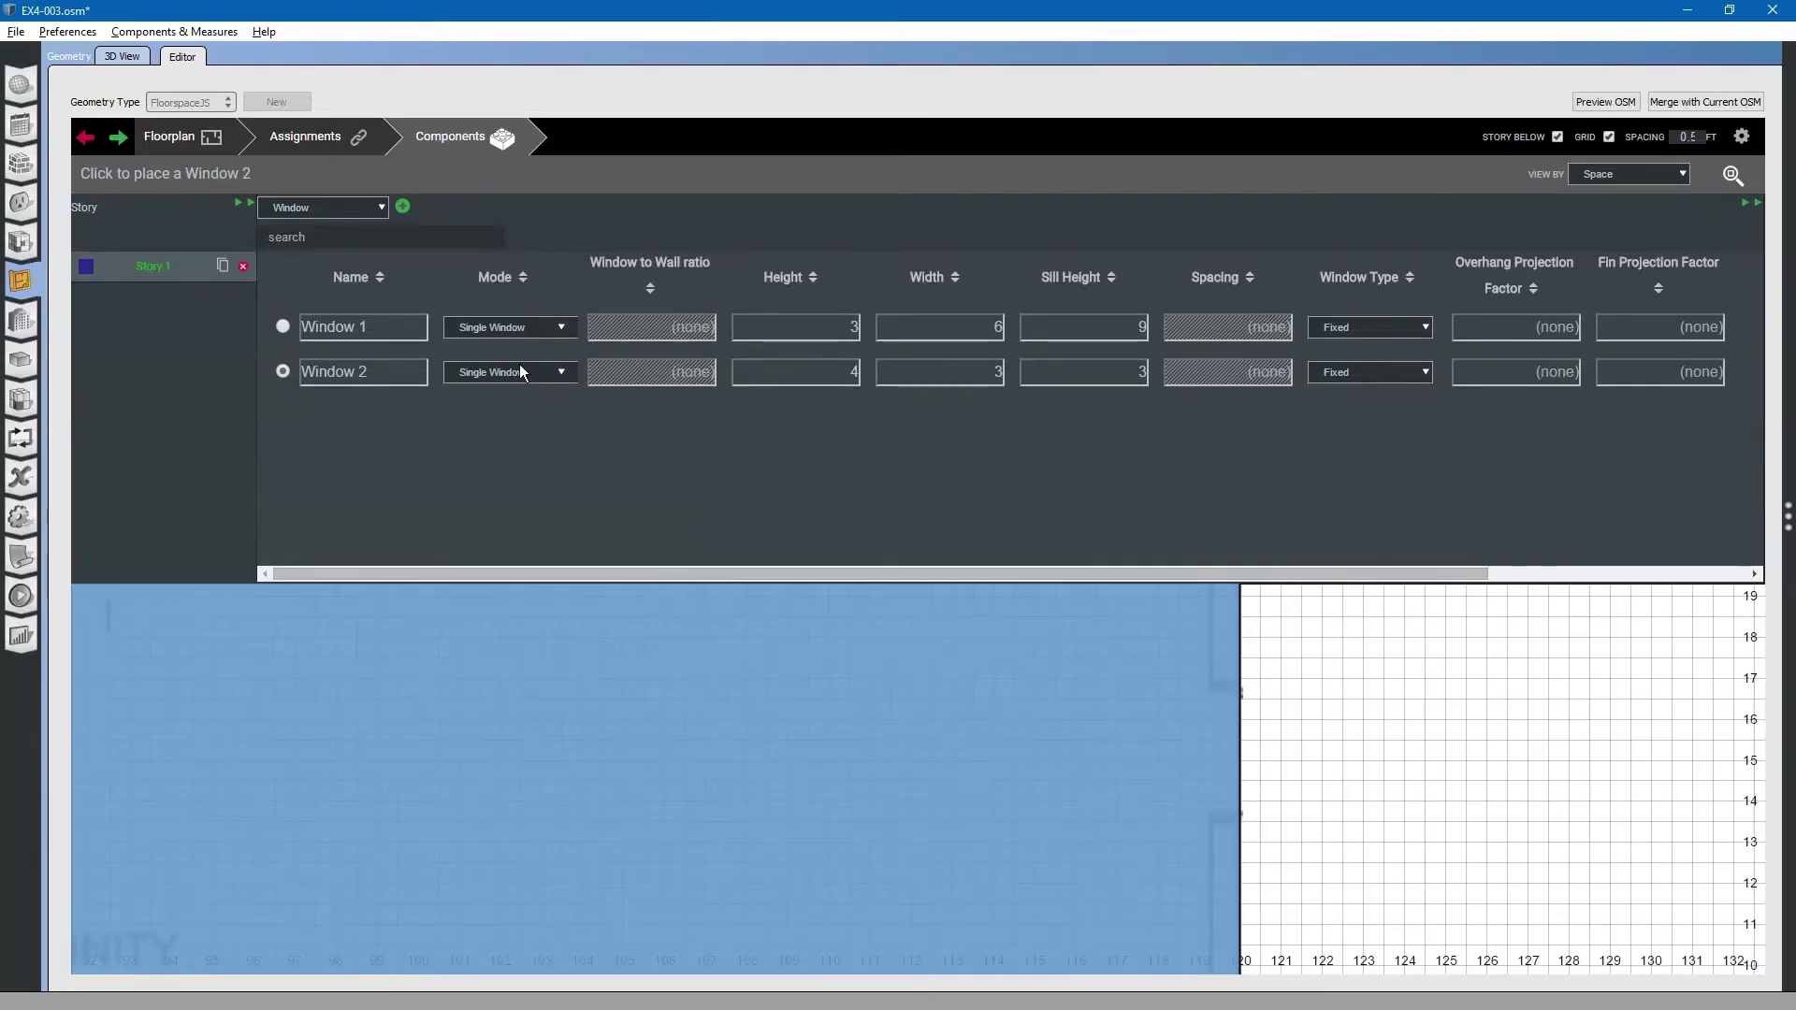
Duplicate the Door 1 definition as a Glass Door and place it between the two windows on space 110's east wall
{"action": "left_click", "coordinate": [356, 211]}
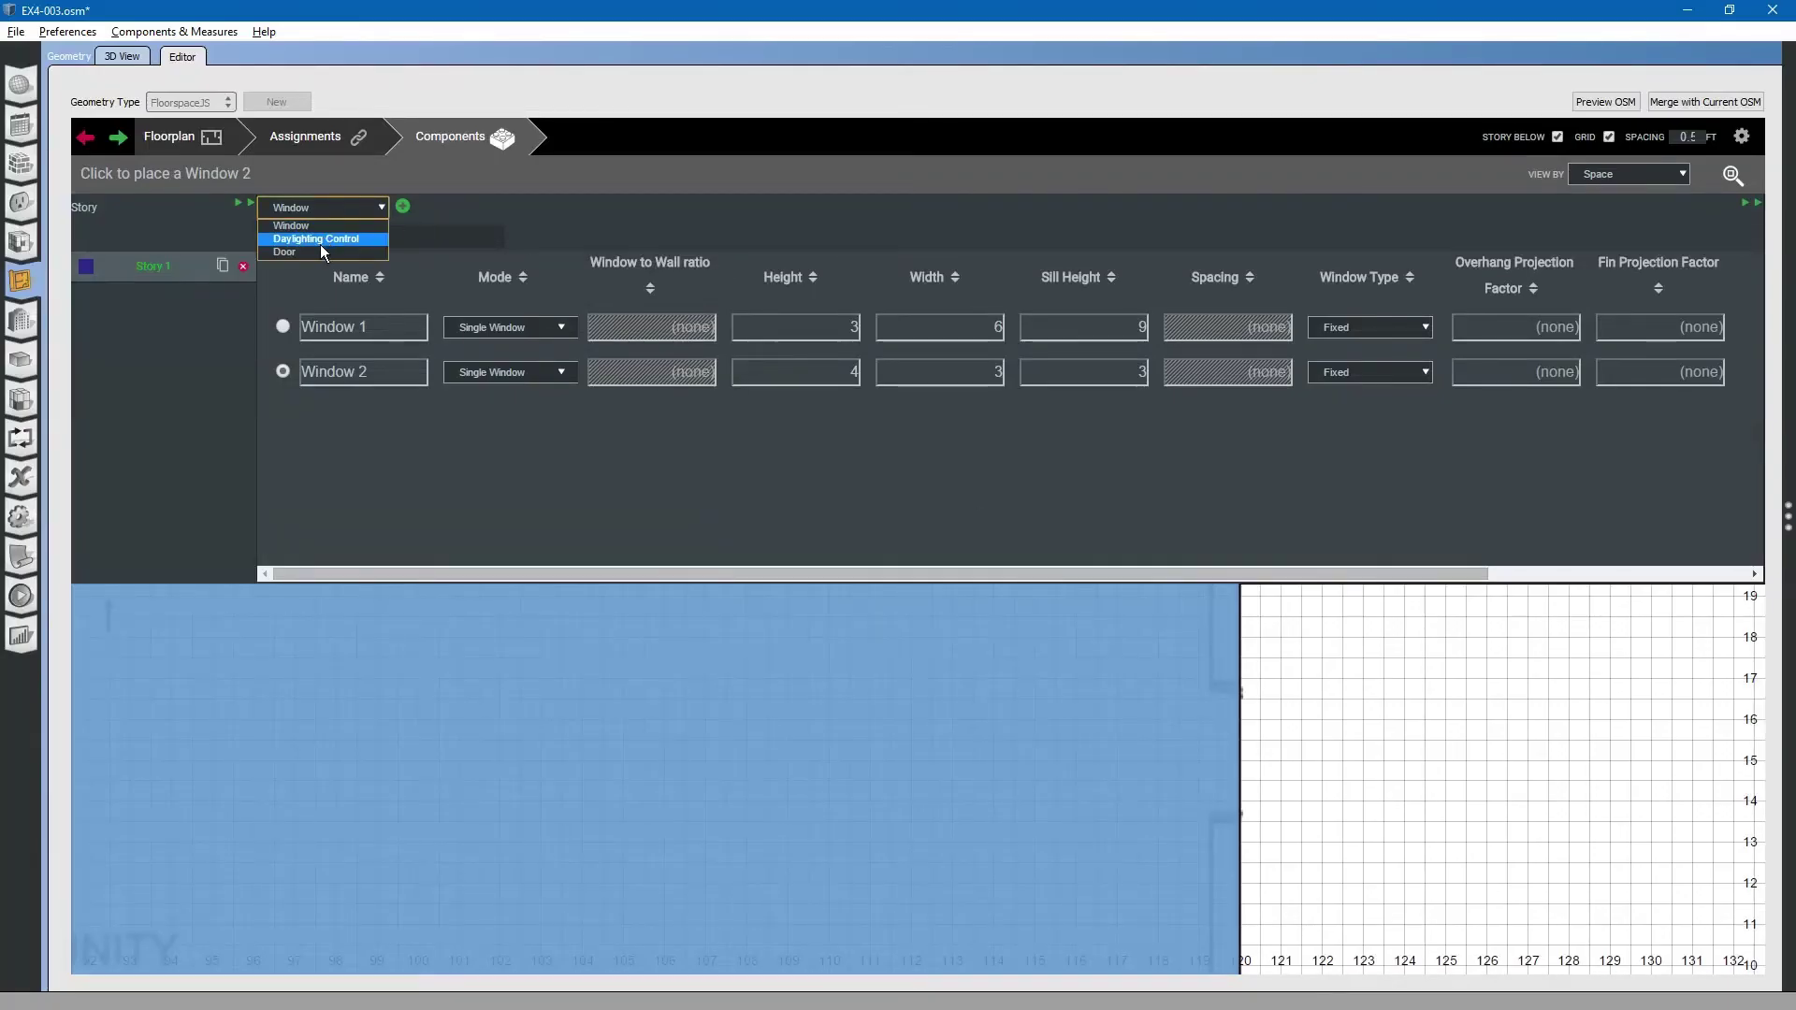
{"action": "left_click", "coordinate": [320, 249]}
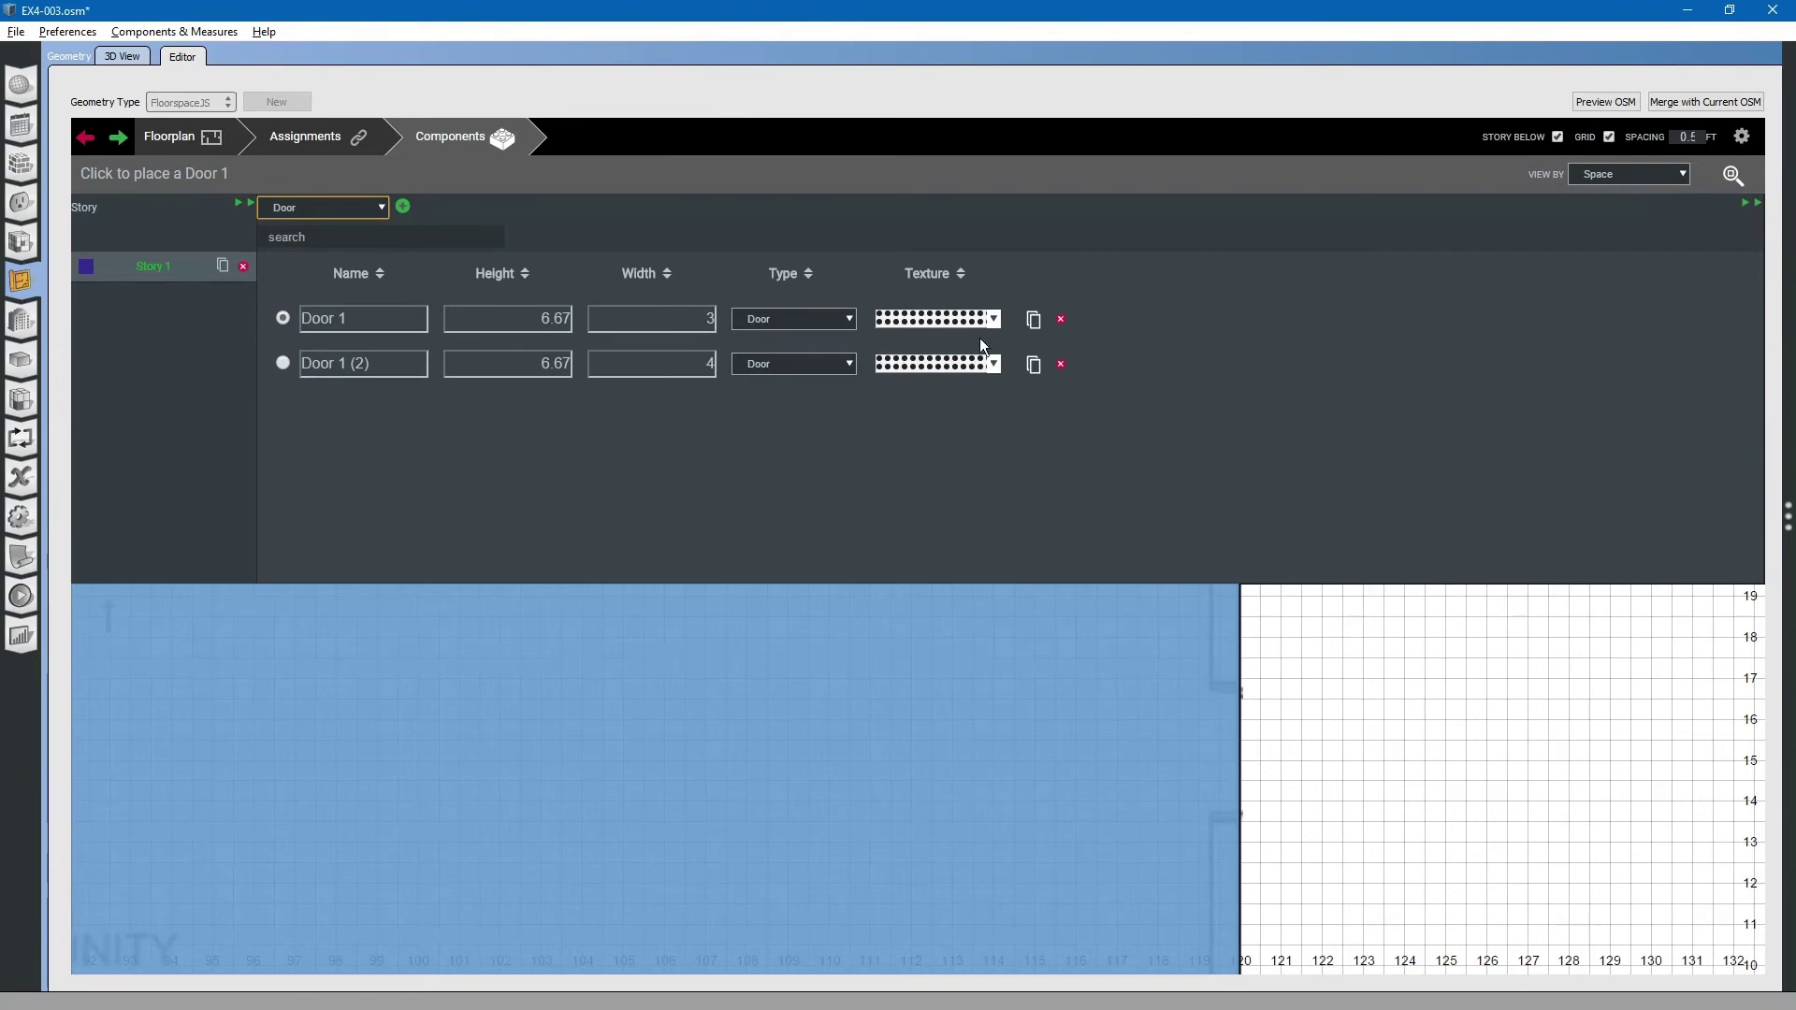
{"action": "left_click", "coordinate": [1034, 319]}
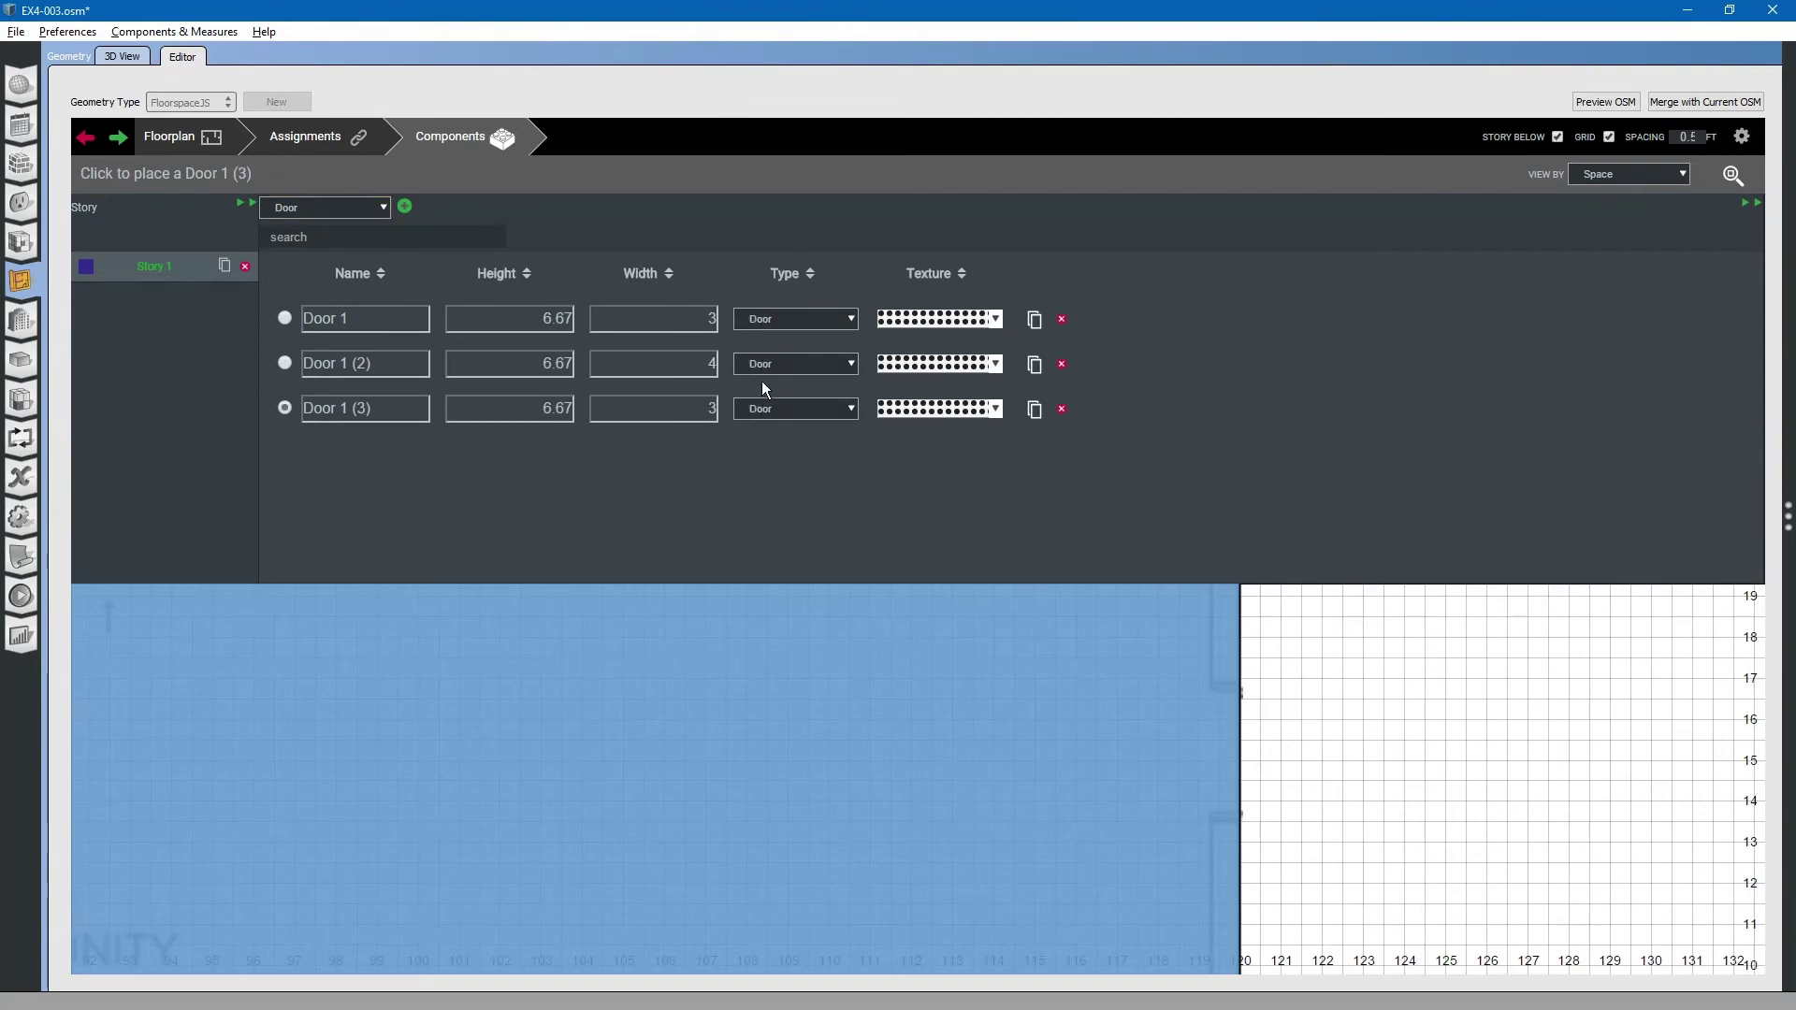
{"action": "left_click", "coordinate": [810, 416]}
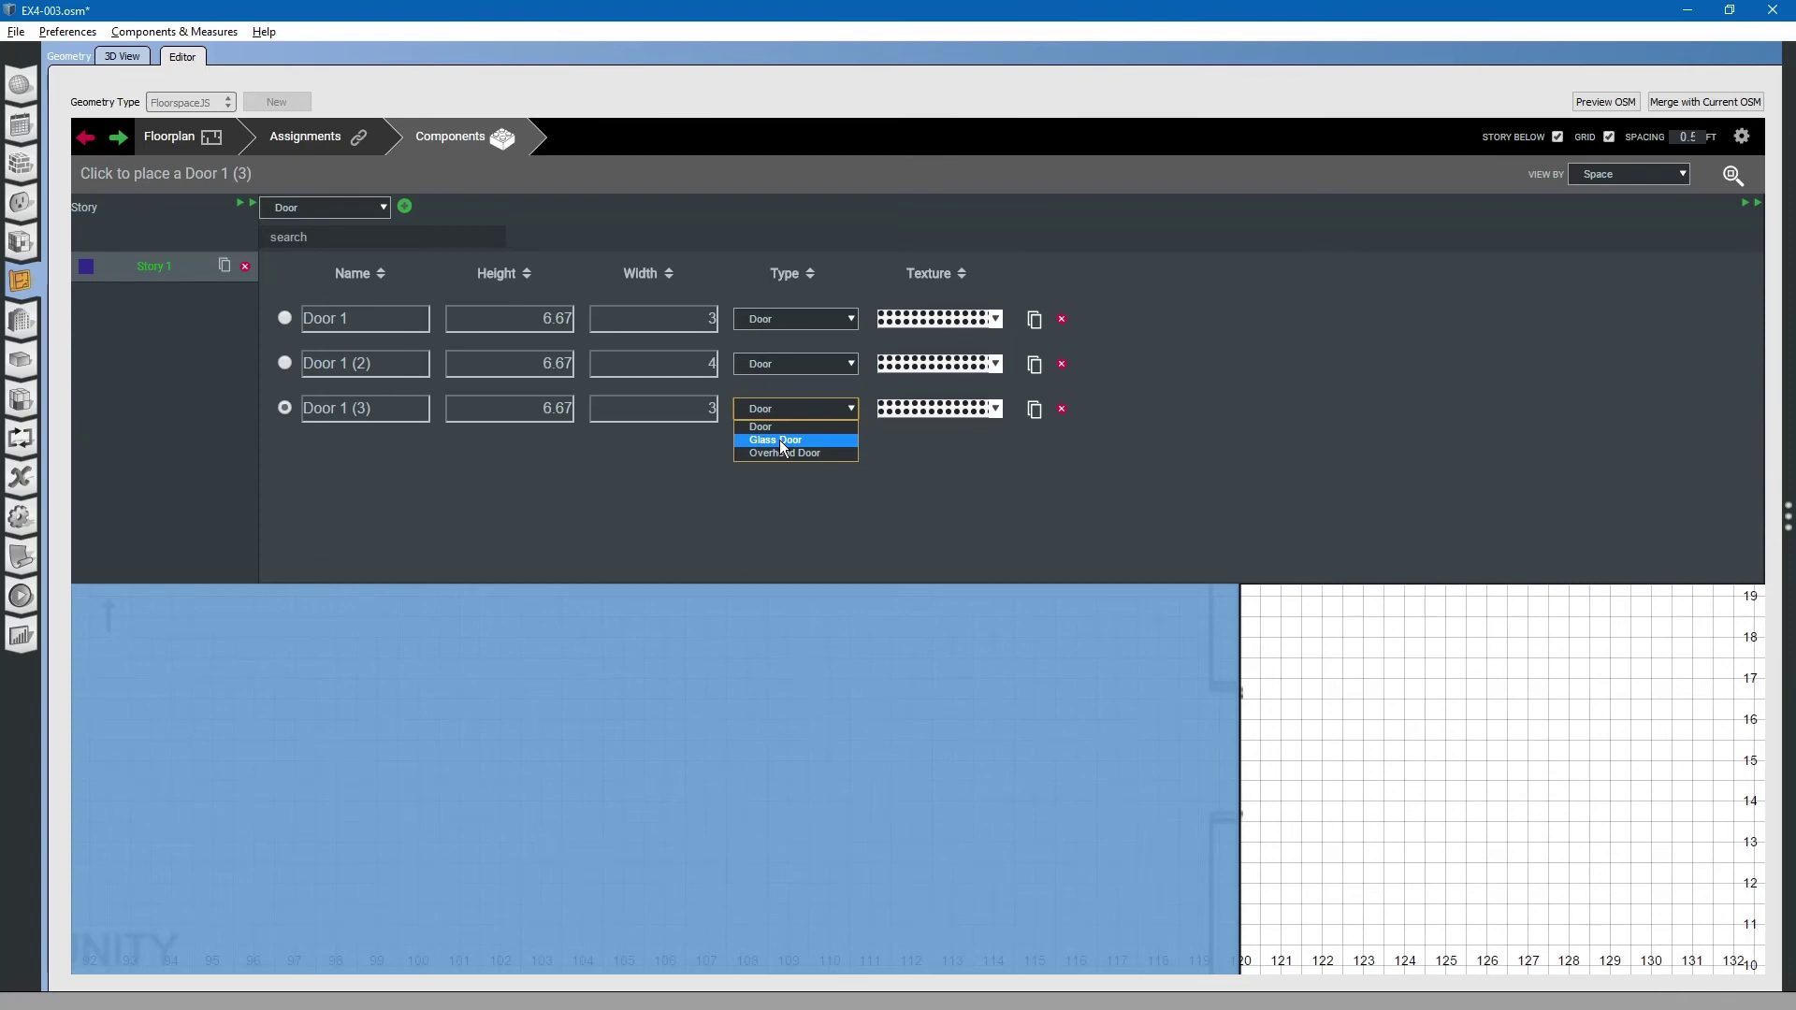
{"action": "left_click", "coordinate": [780, 440]}
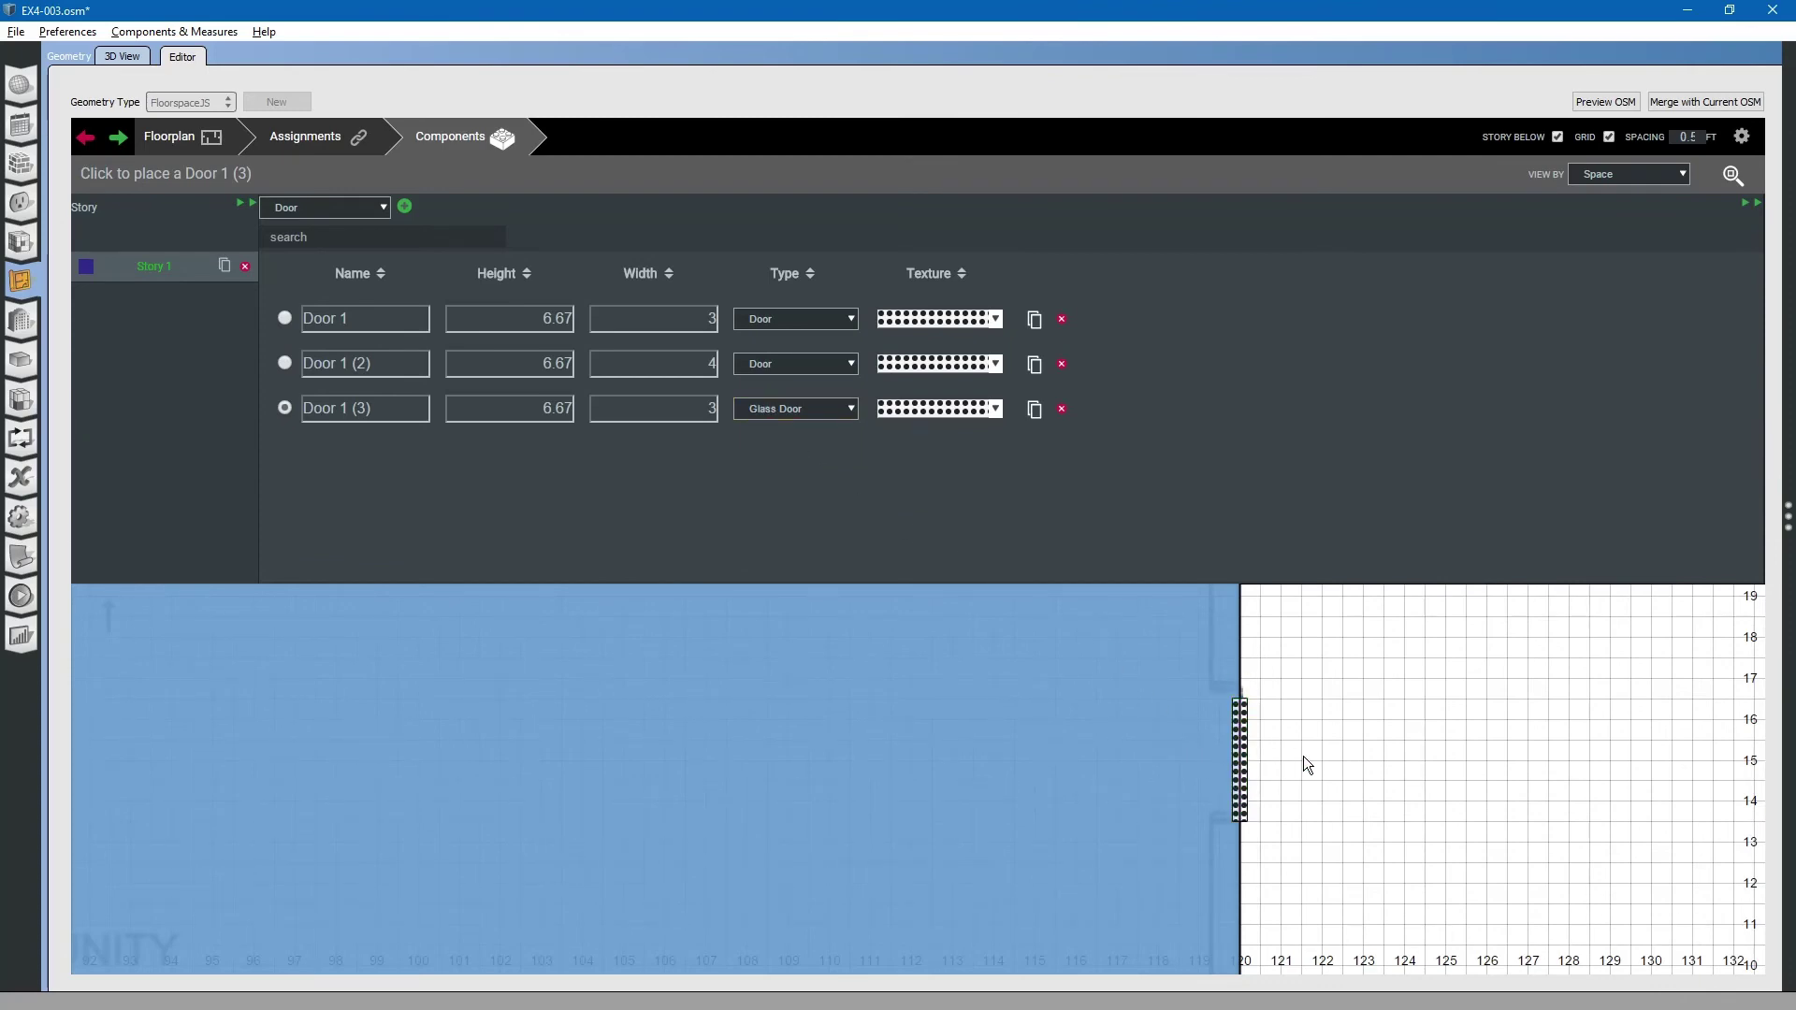
Duplicate the glass door definition for space 110's south entrance and check the entrance dimensions on N-Elev.png in Photos
{"action": "scroll", "coordinate": [1332, 730], "scroll_direction": "down", "scroll_amount": 5}
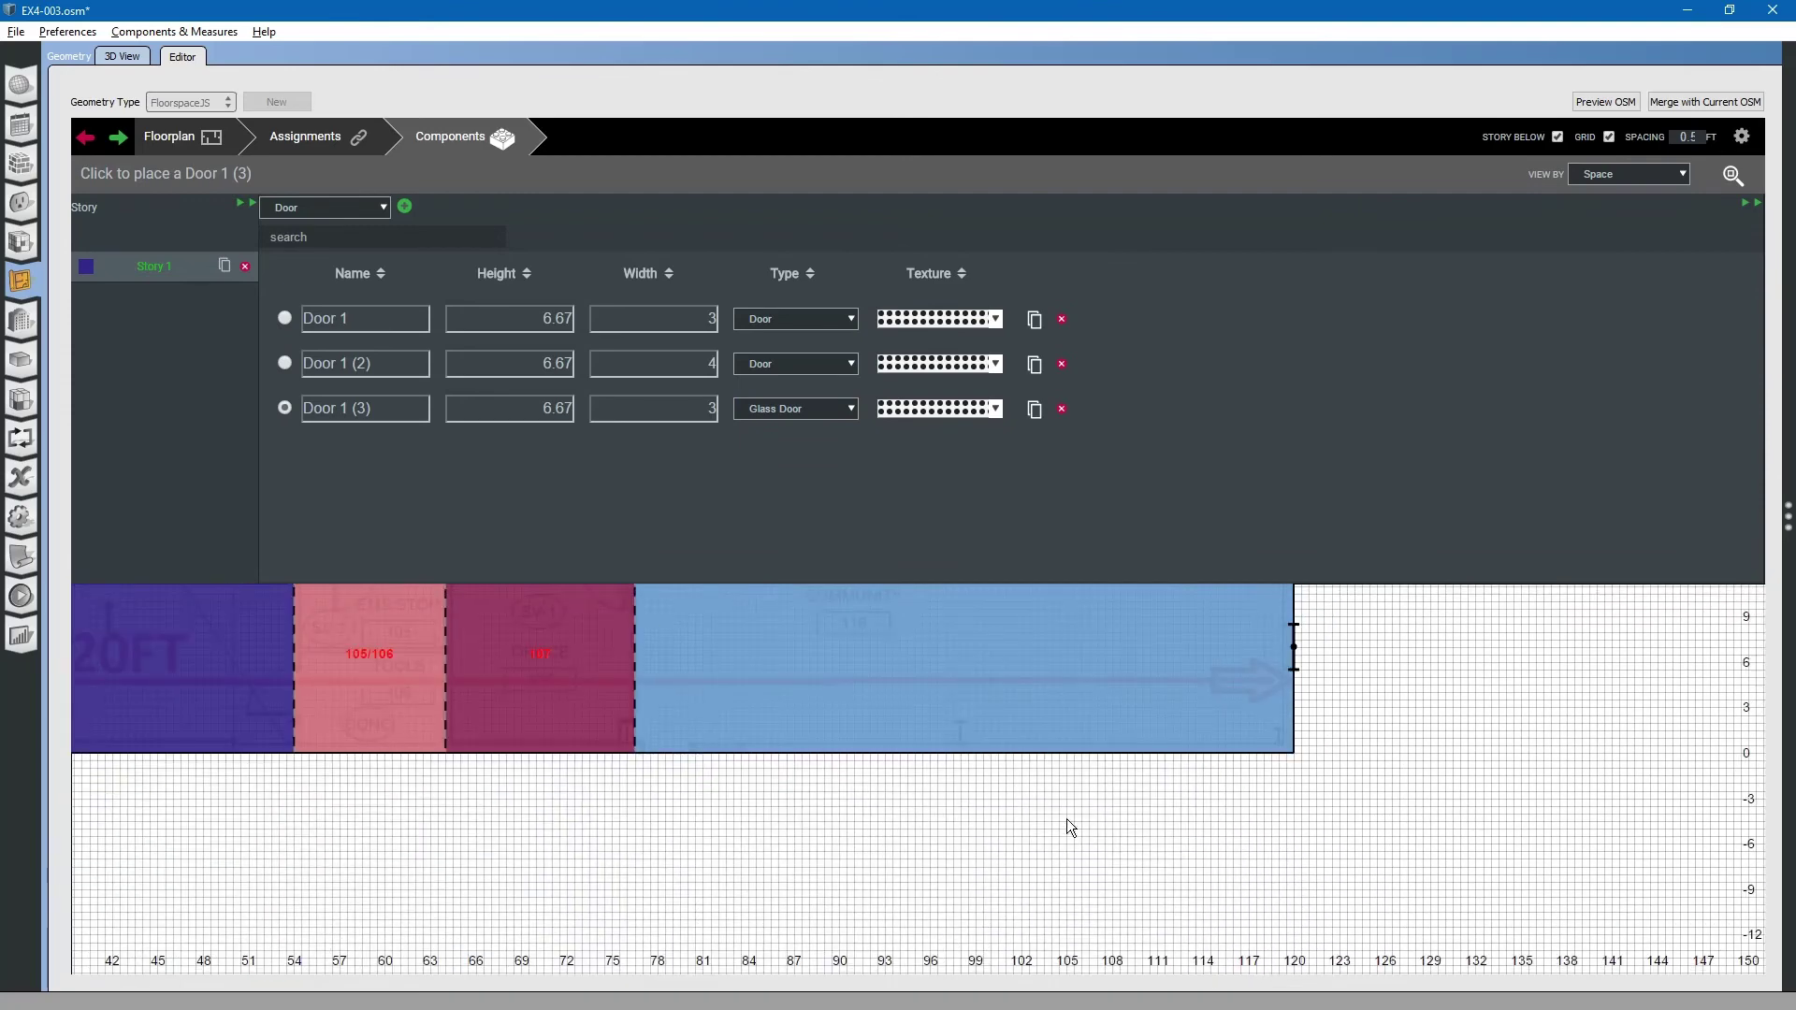
{"action": "scroll", "coordinate": [1165, 784], "scroll_direction": "up", "scroll_amount": 4}
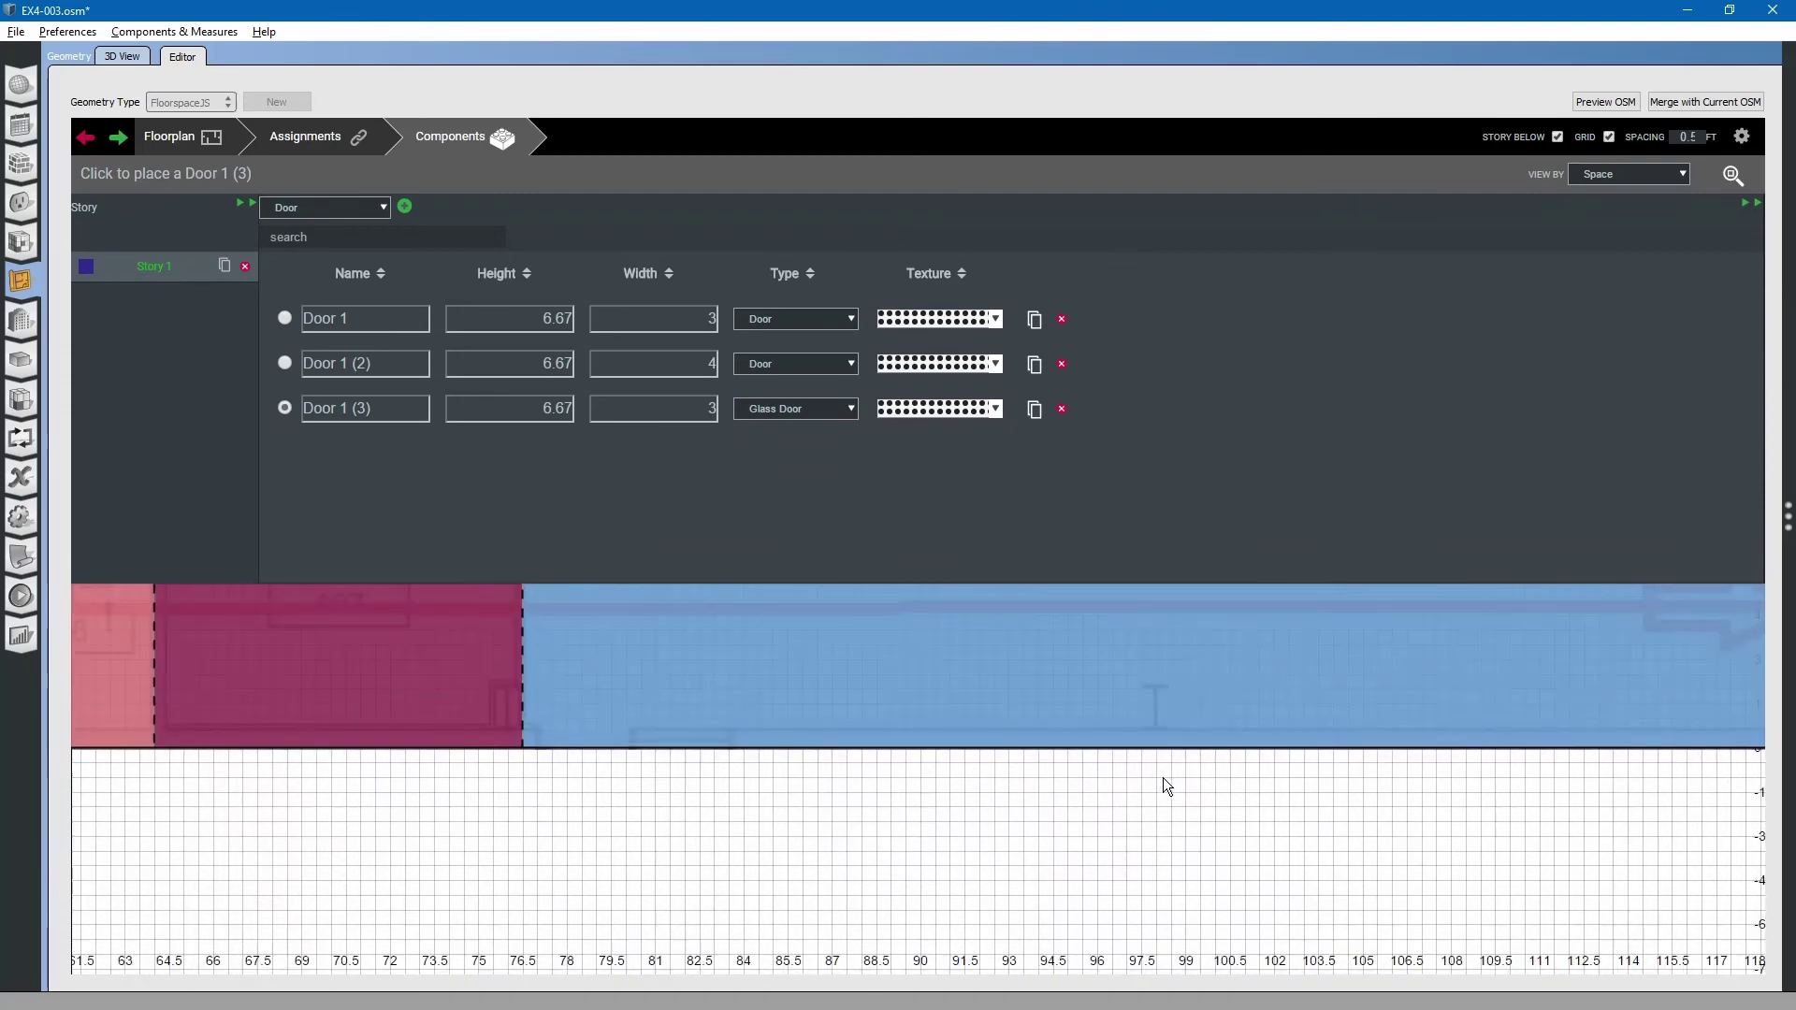
{"action": "left_click_drag", "start_coordinate": [773, 777], "coordinate": [1062, 802]}
{"action": "scroll", "coordinate": [961, 818], "scroll_direction": "up", "scroll_amount": 2}
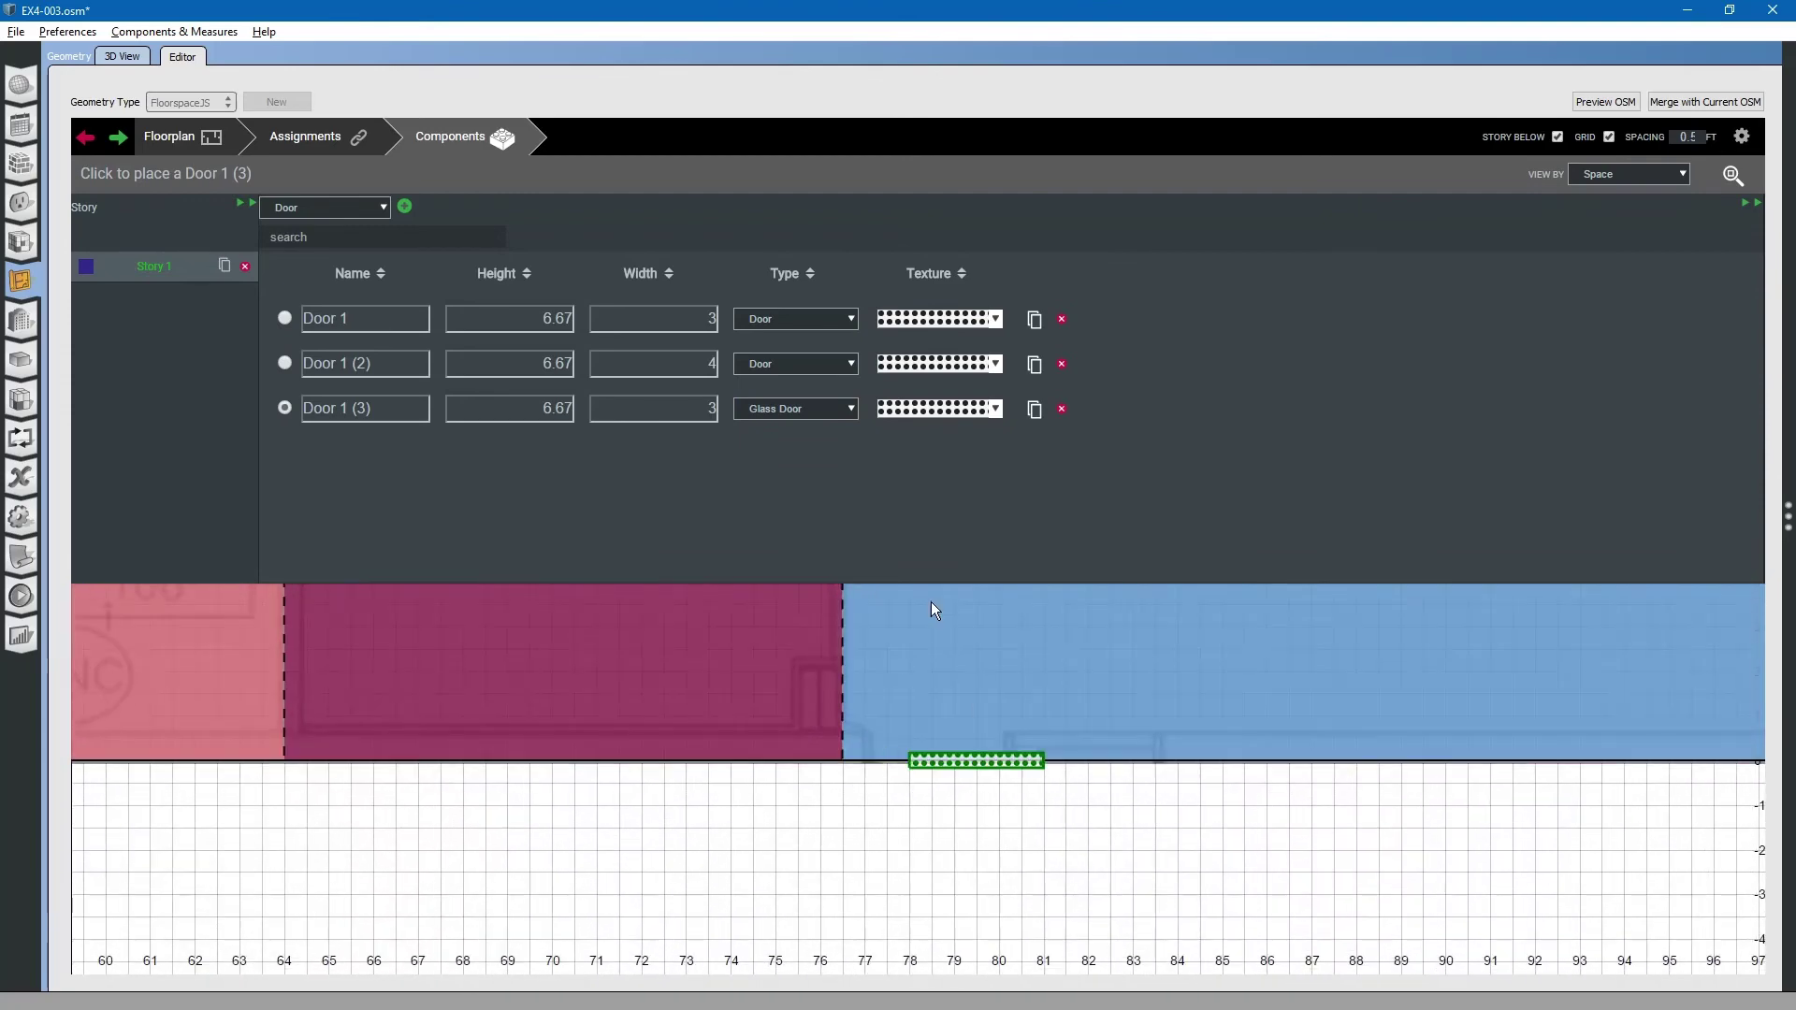
{"action": "left_click", "coordinate": [1033, 409]}
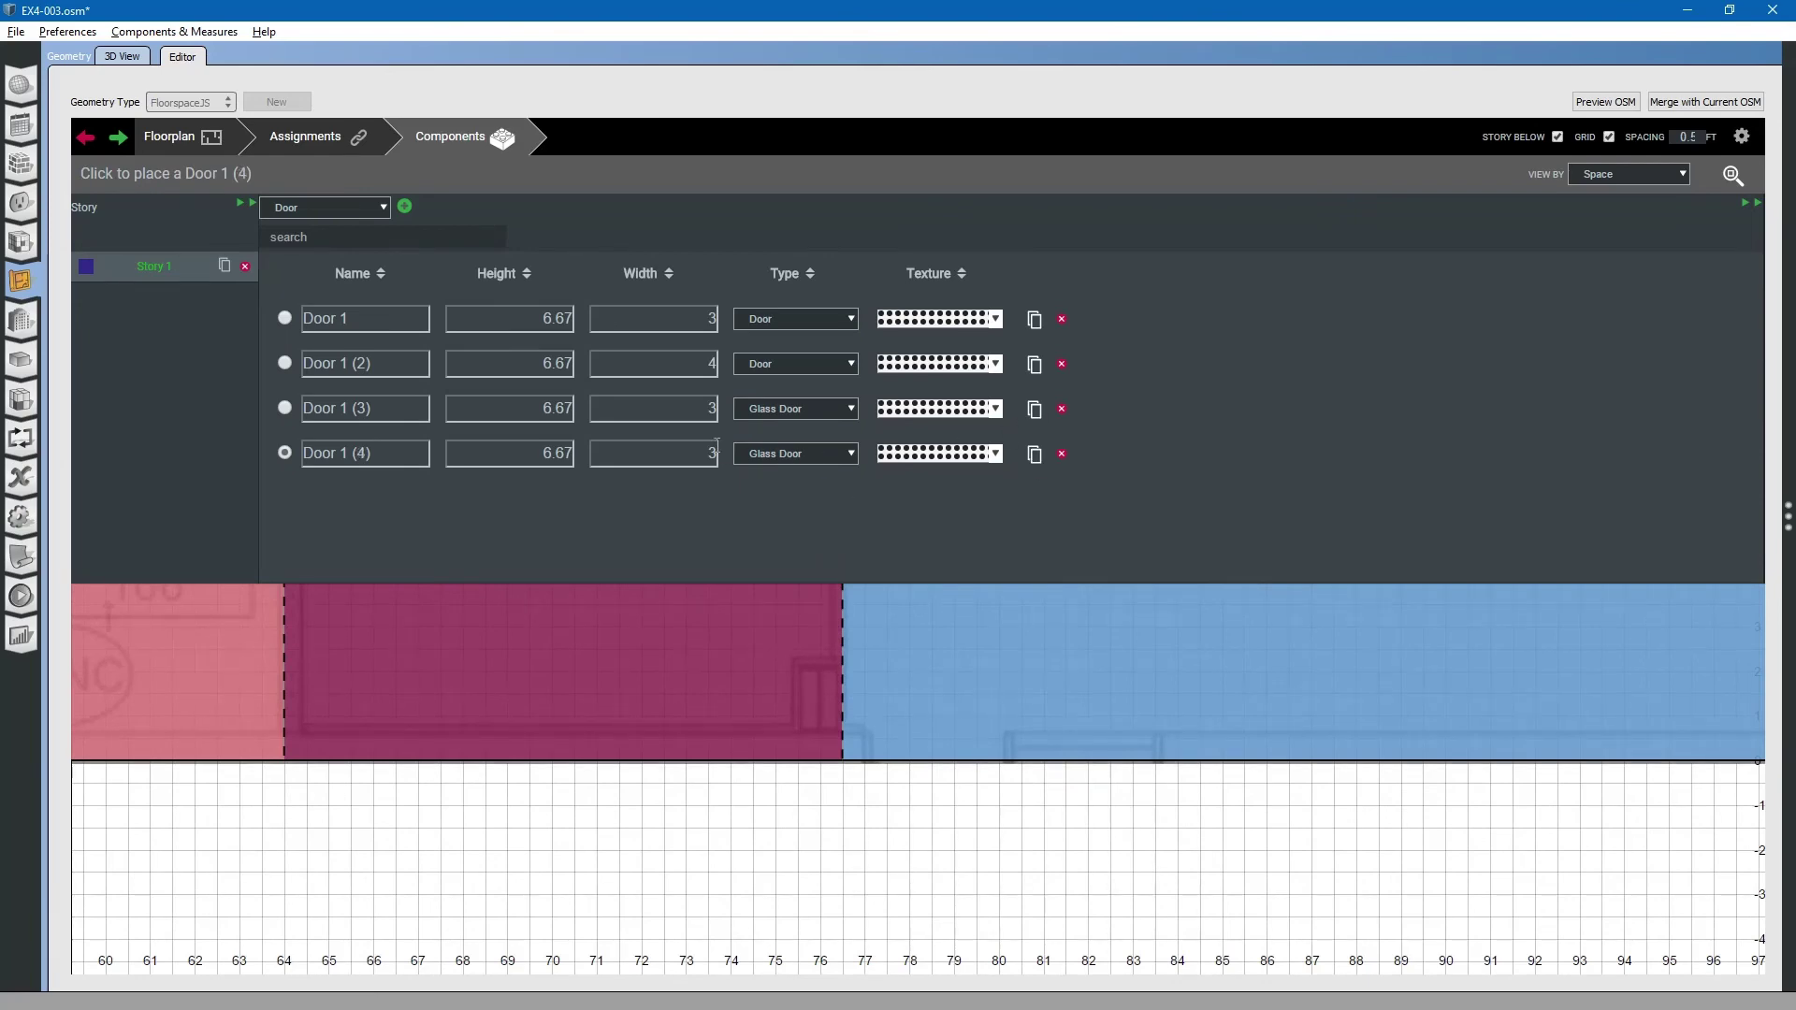
{"action": "double_click", "coordinate": [715, 453]}
{"action": "key", "text": "alt+Tab"}
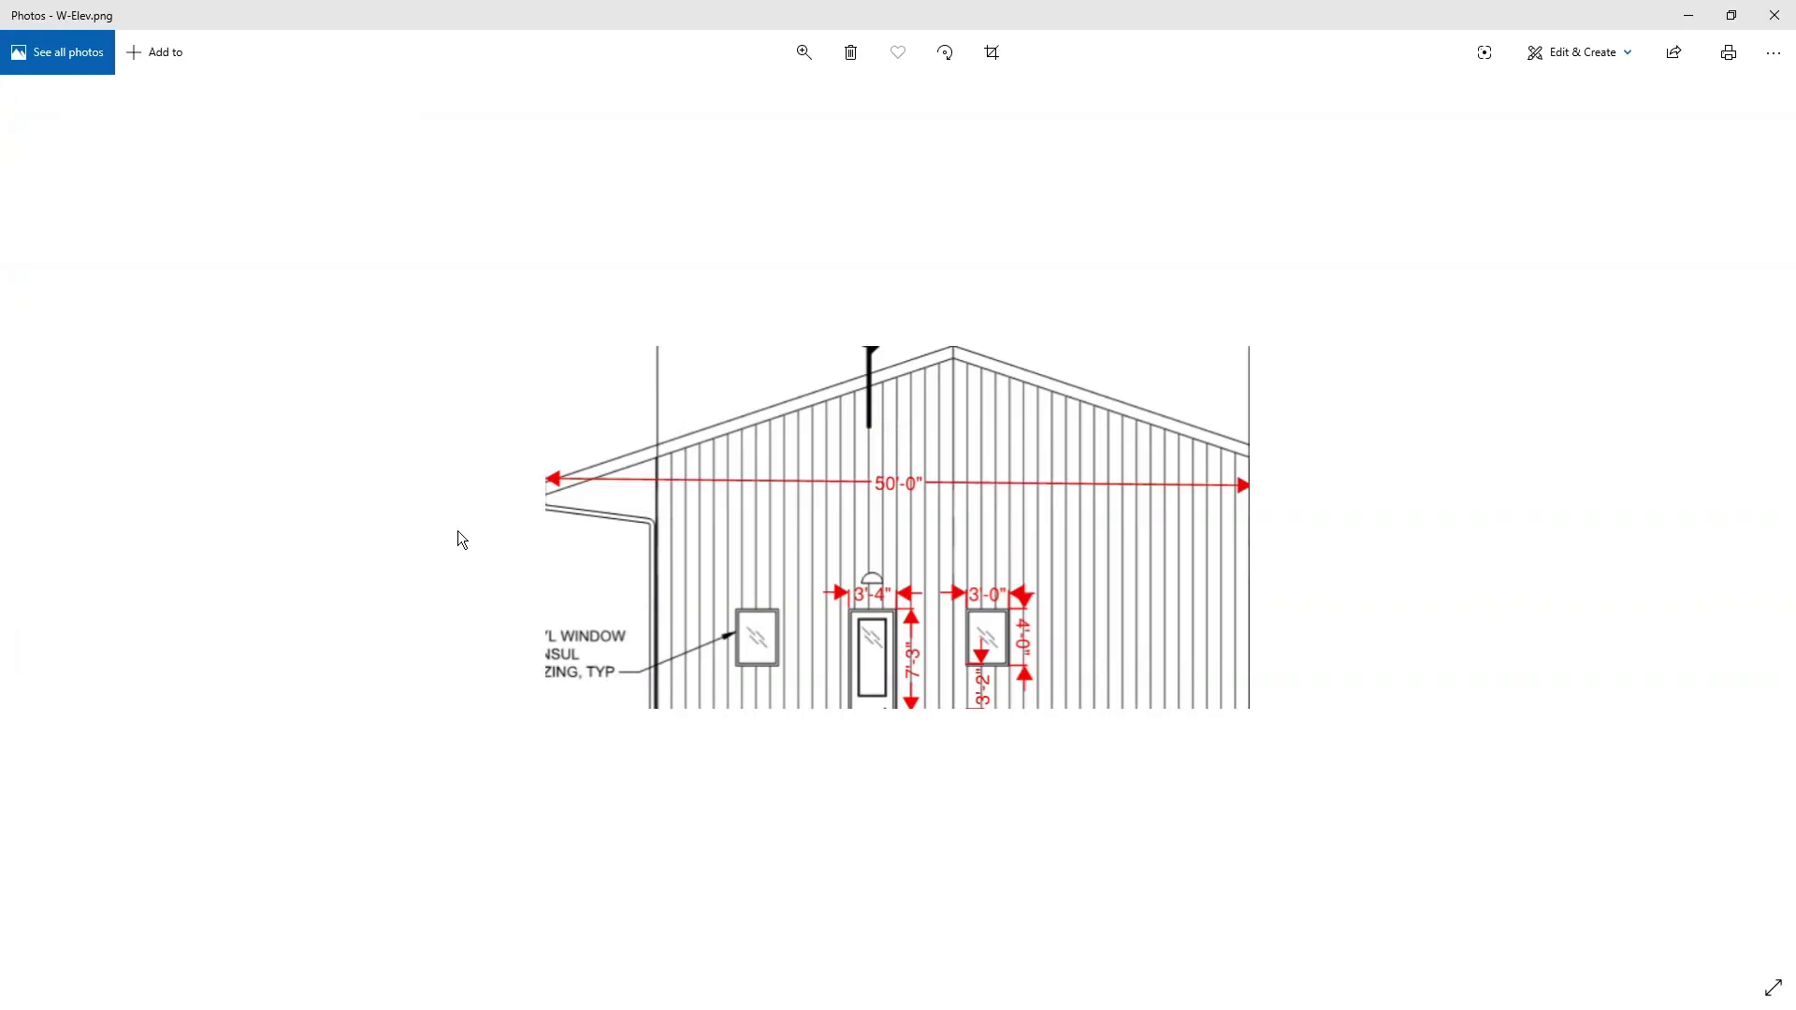
{"action": "left_click", "coordinate": [52, 526]}
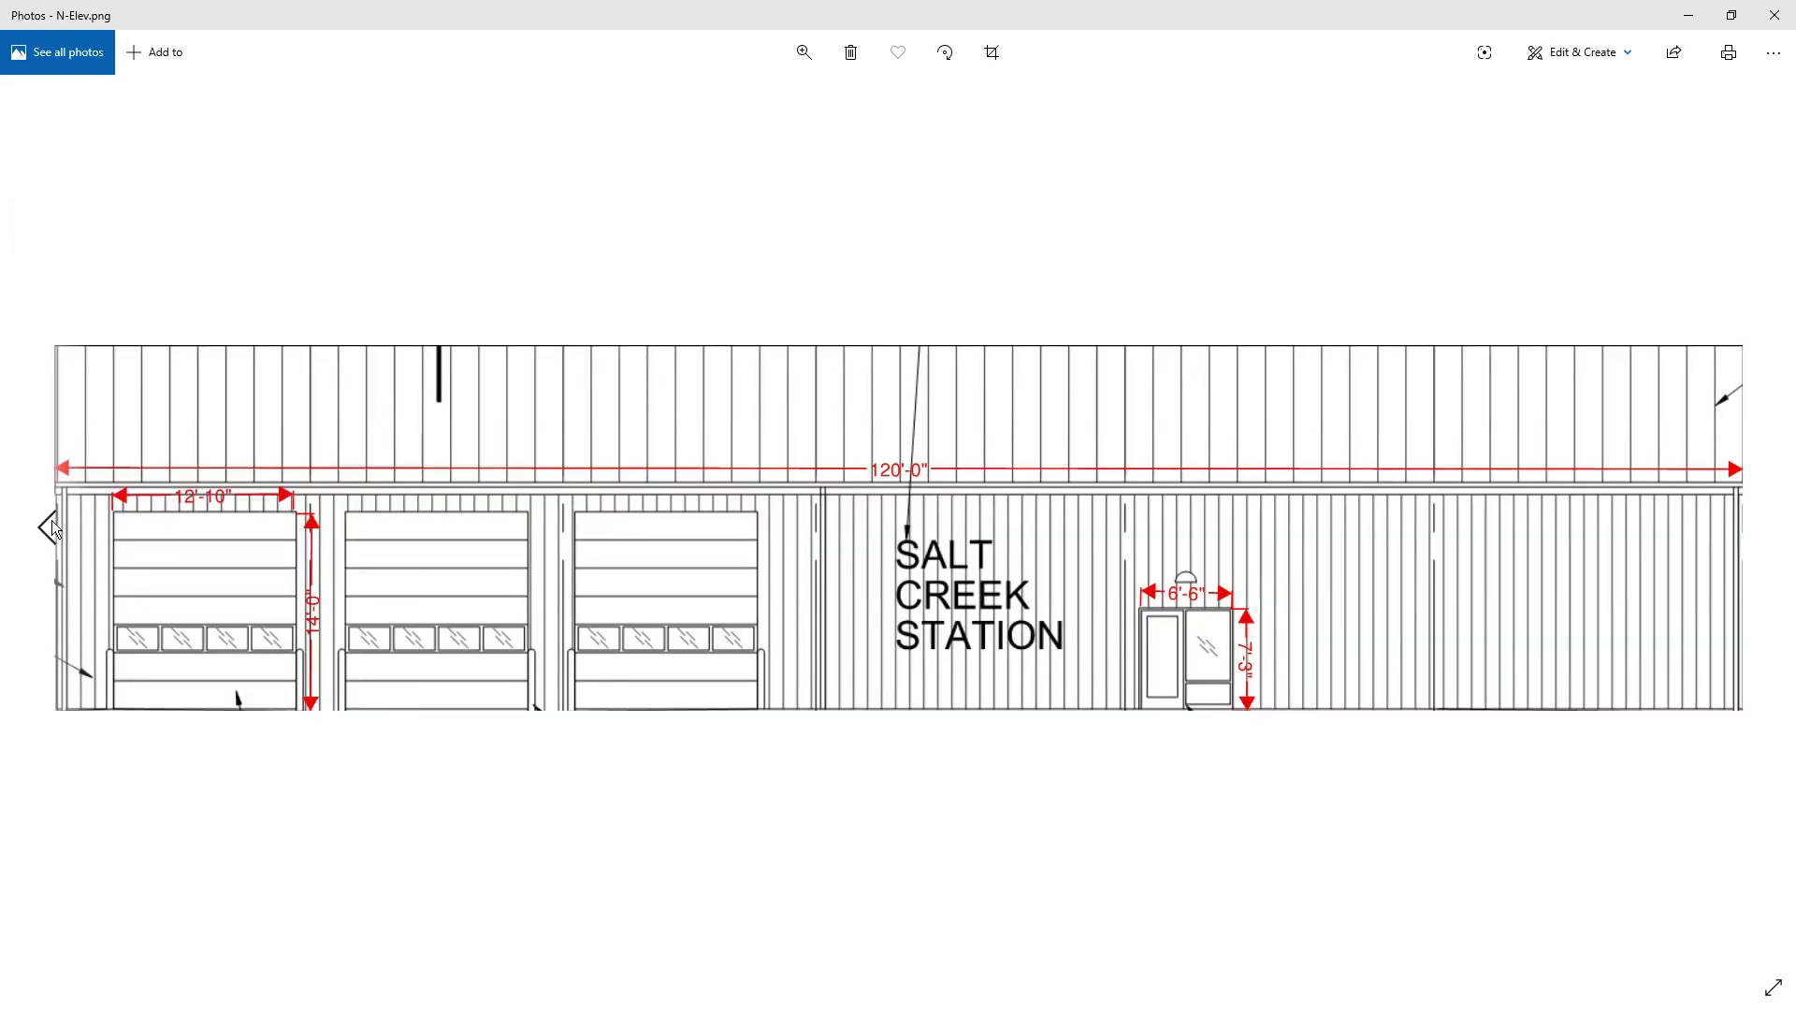
{"action": "left_click", "coordinate": [52, 526]}
{"action": "left_click", "coordinate": [1733, 550]}
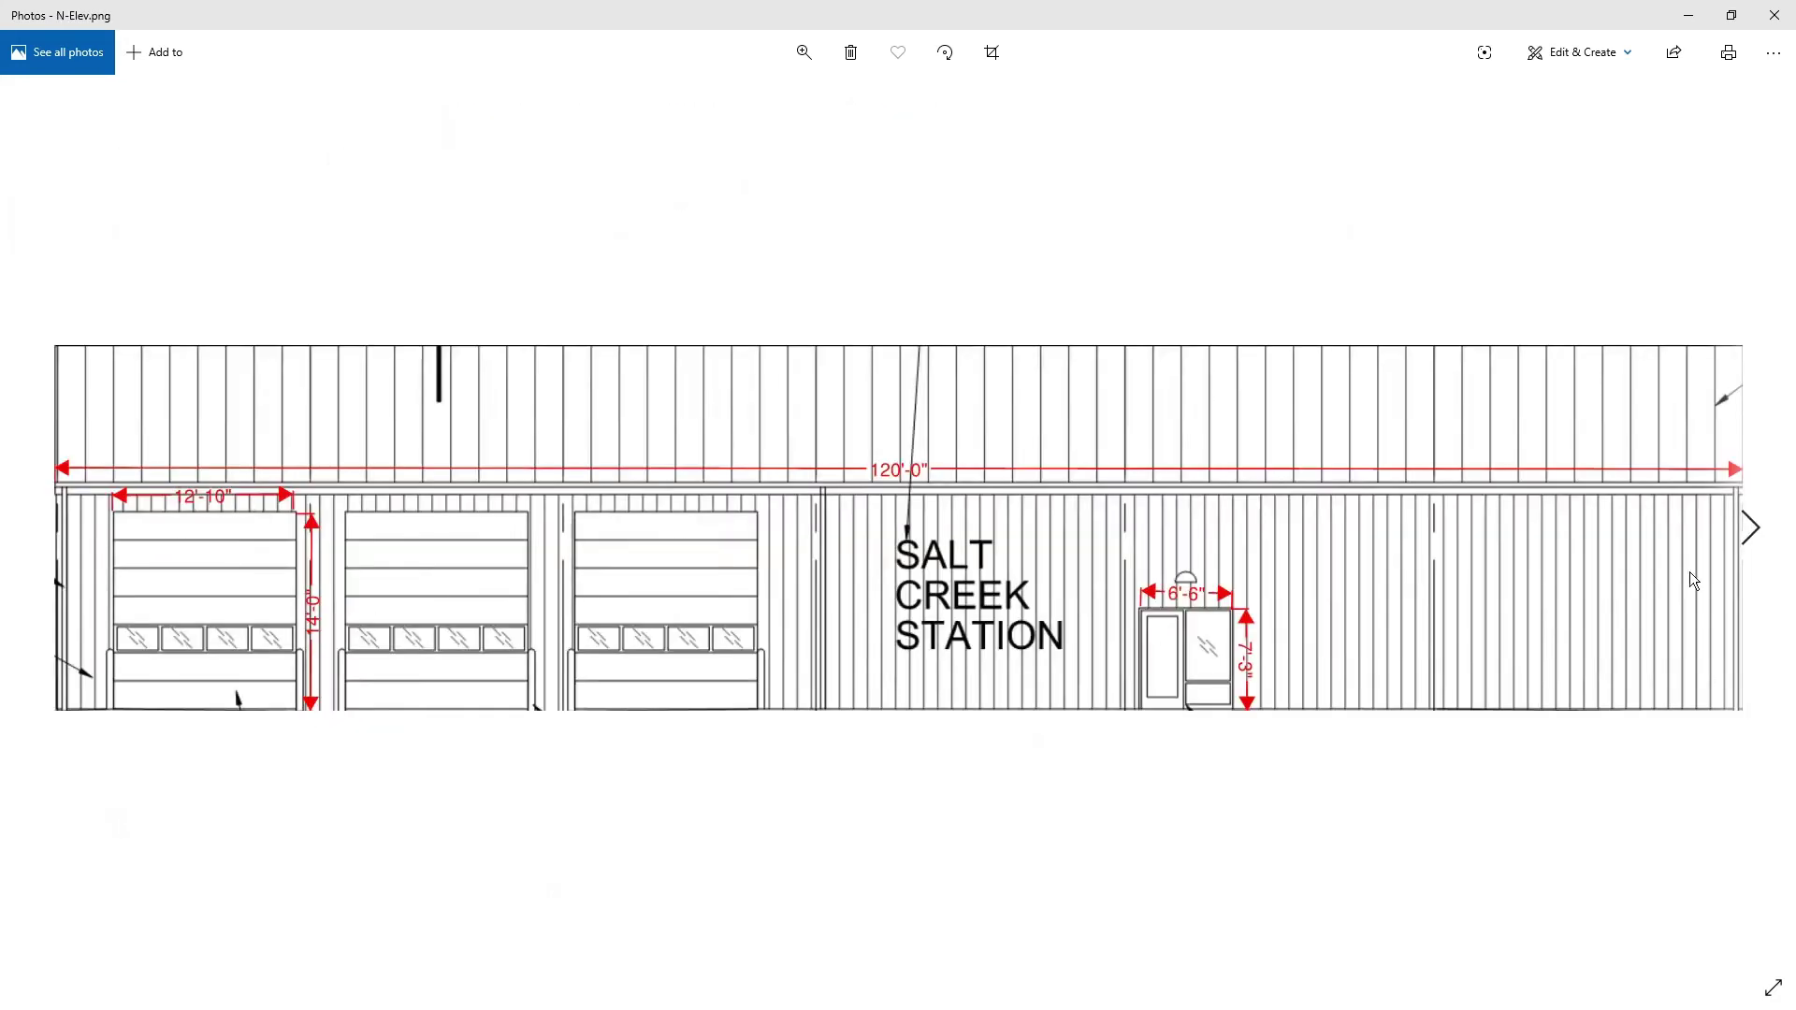
{"action": "key", "text": "alt+Tab"}
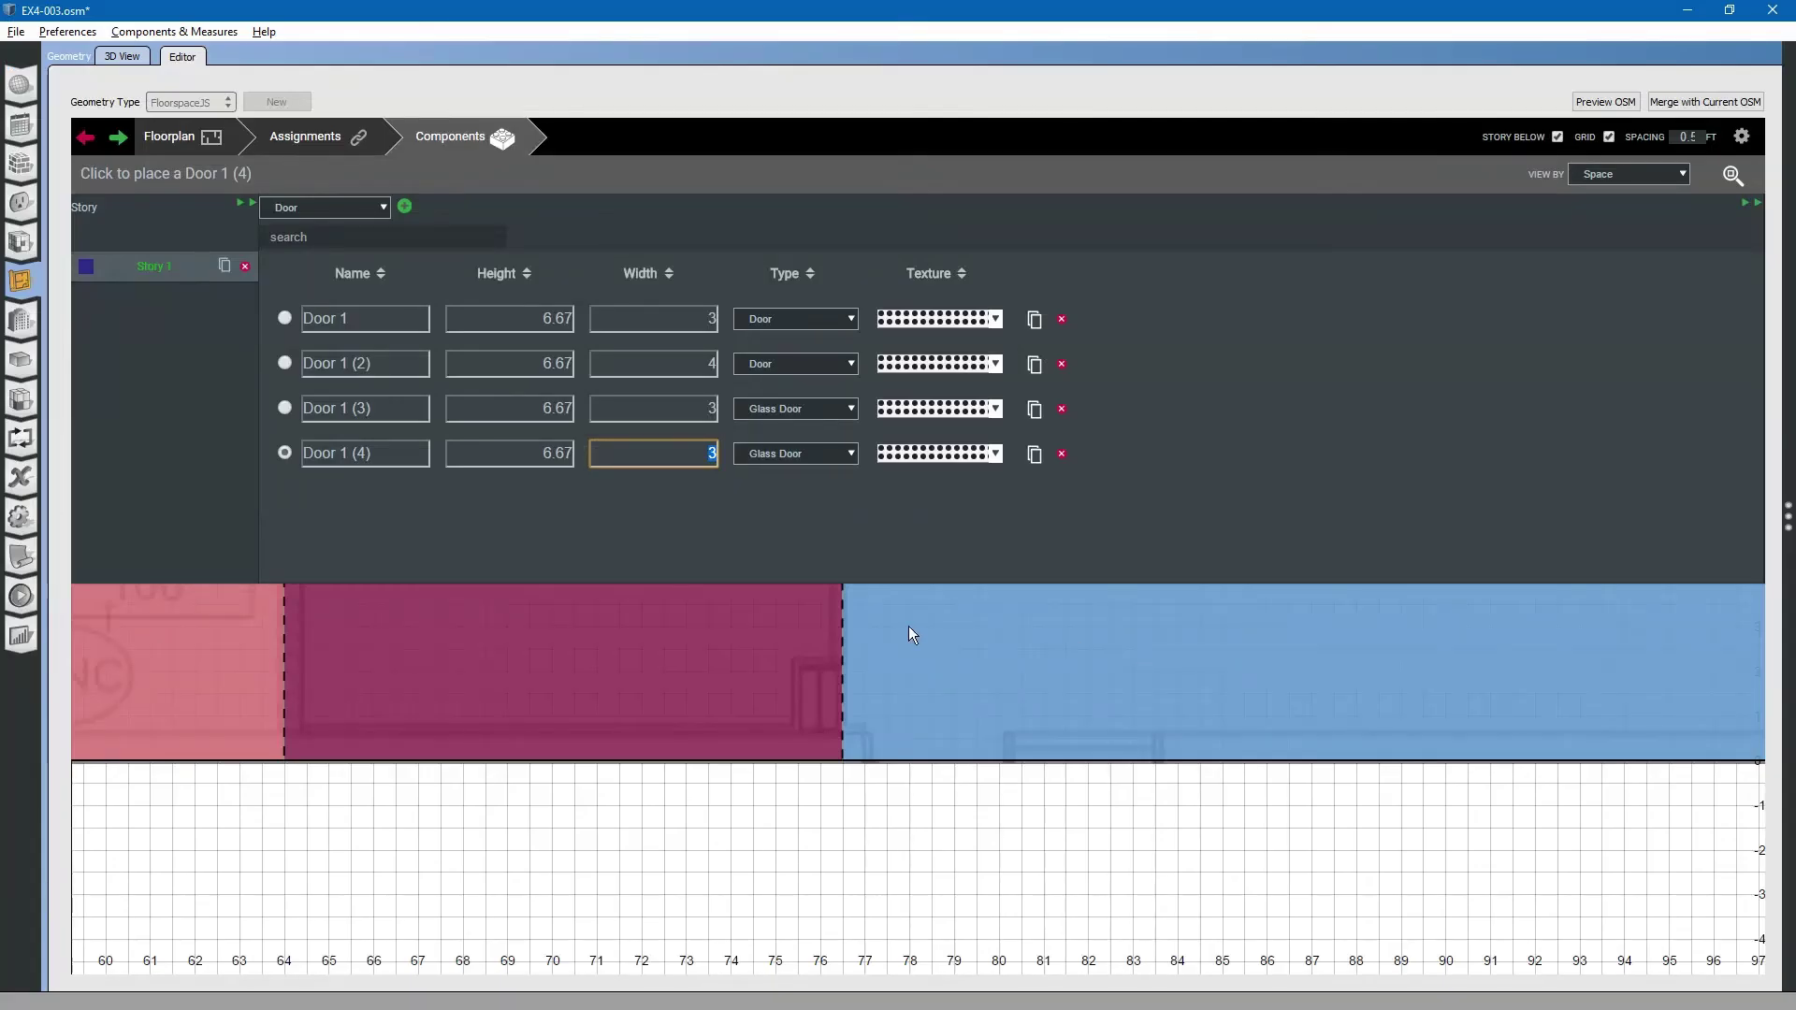
Set the duplicated glass door's width to 7 and place it near the west end of space 110's south wall
{"action": "left_click", "coordinate": [845, 627]}
{"action": "double_click", "coordinate": [709, 453]}
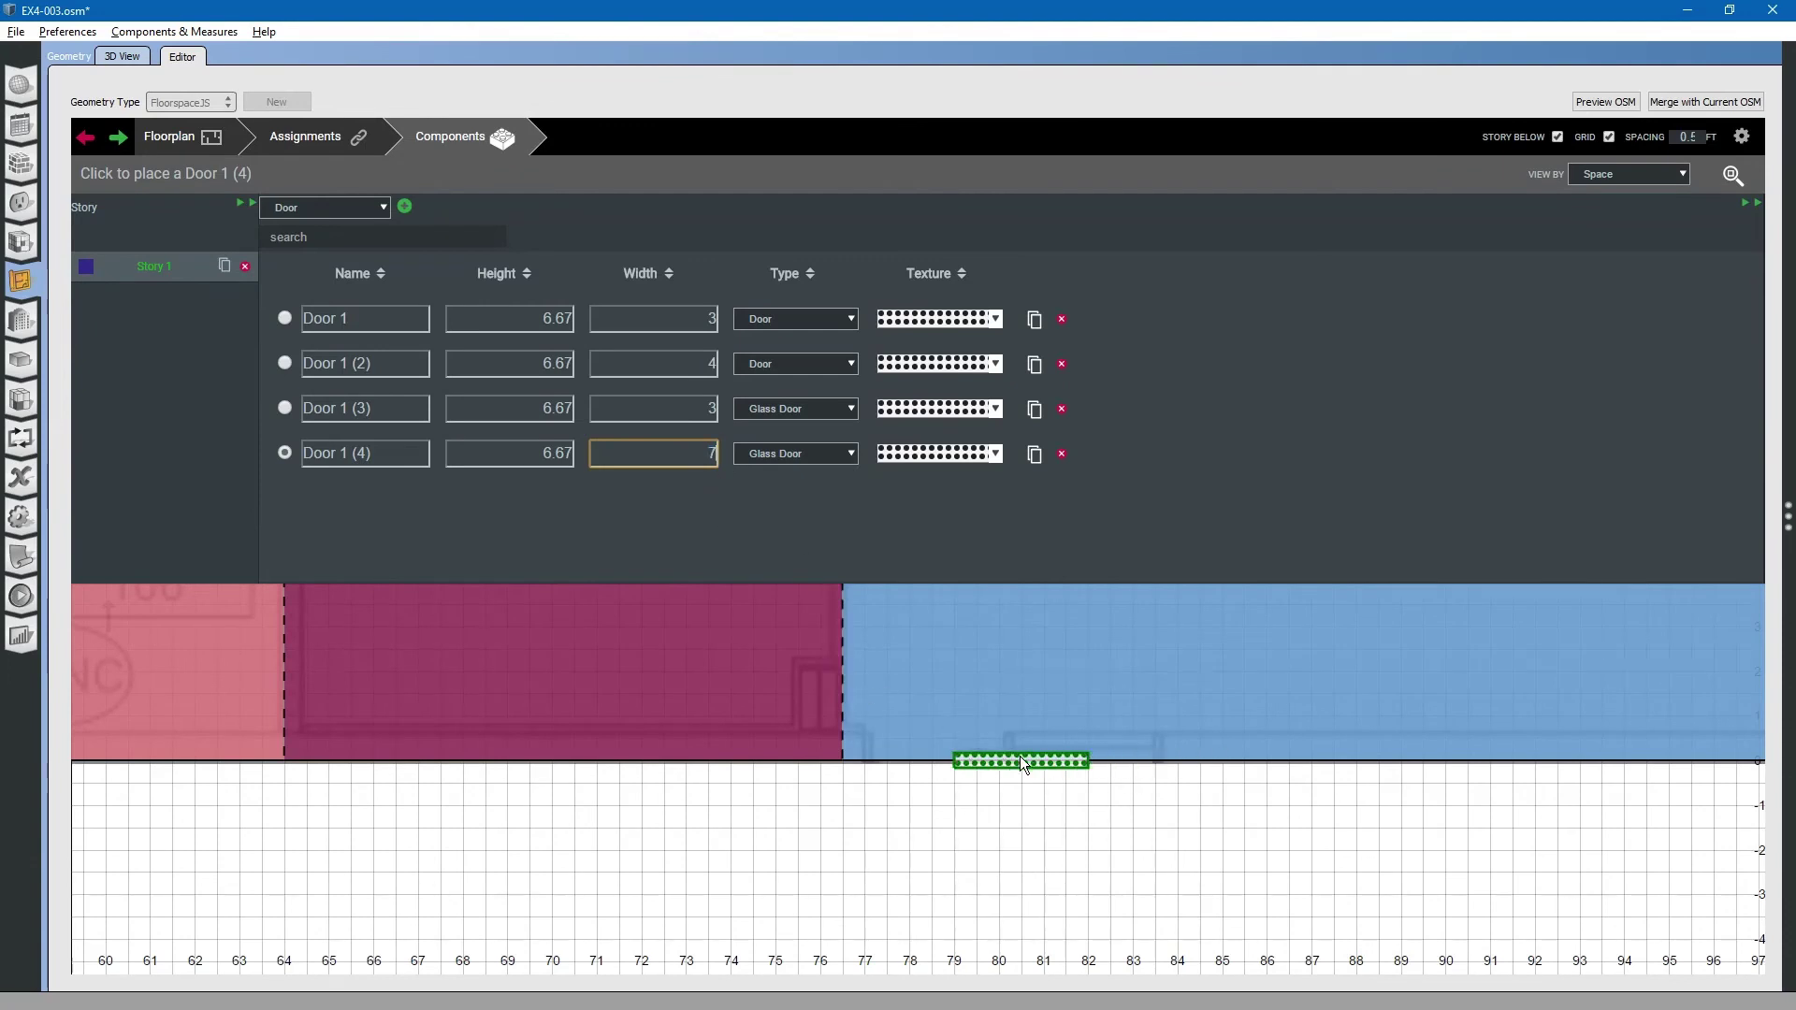
{"action": "type", "text": "7"}
{"action": "left_click", "coordinate": [558, 458]}
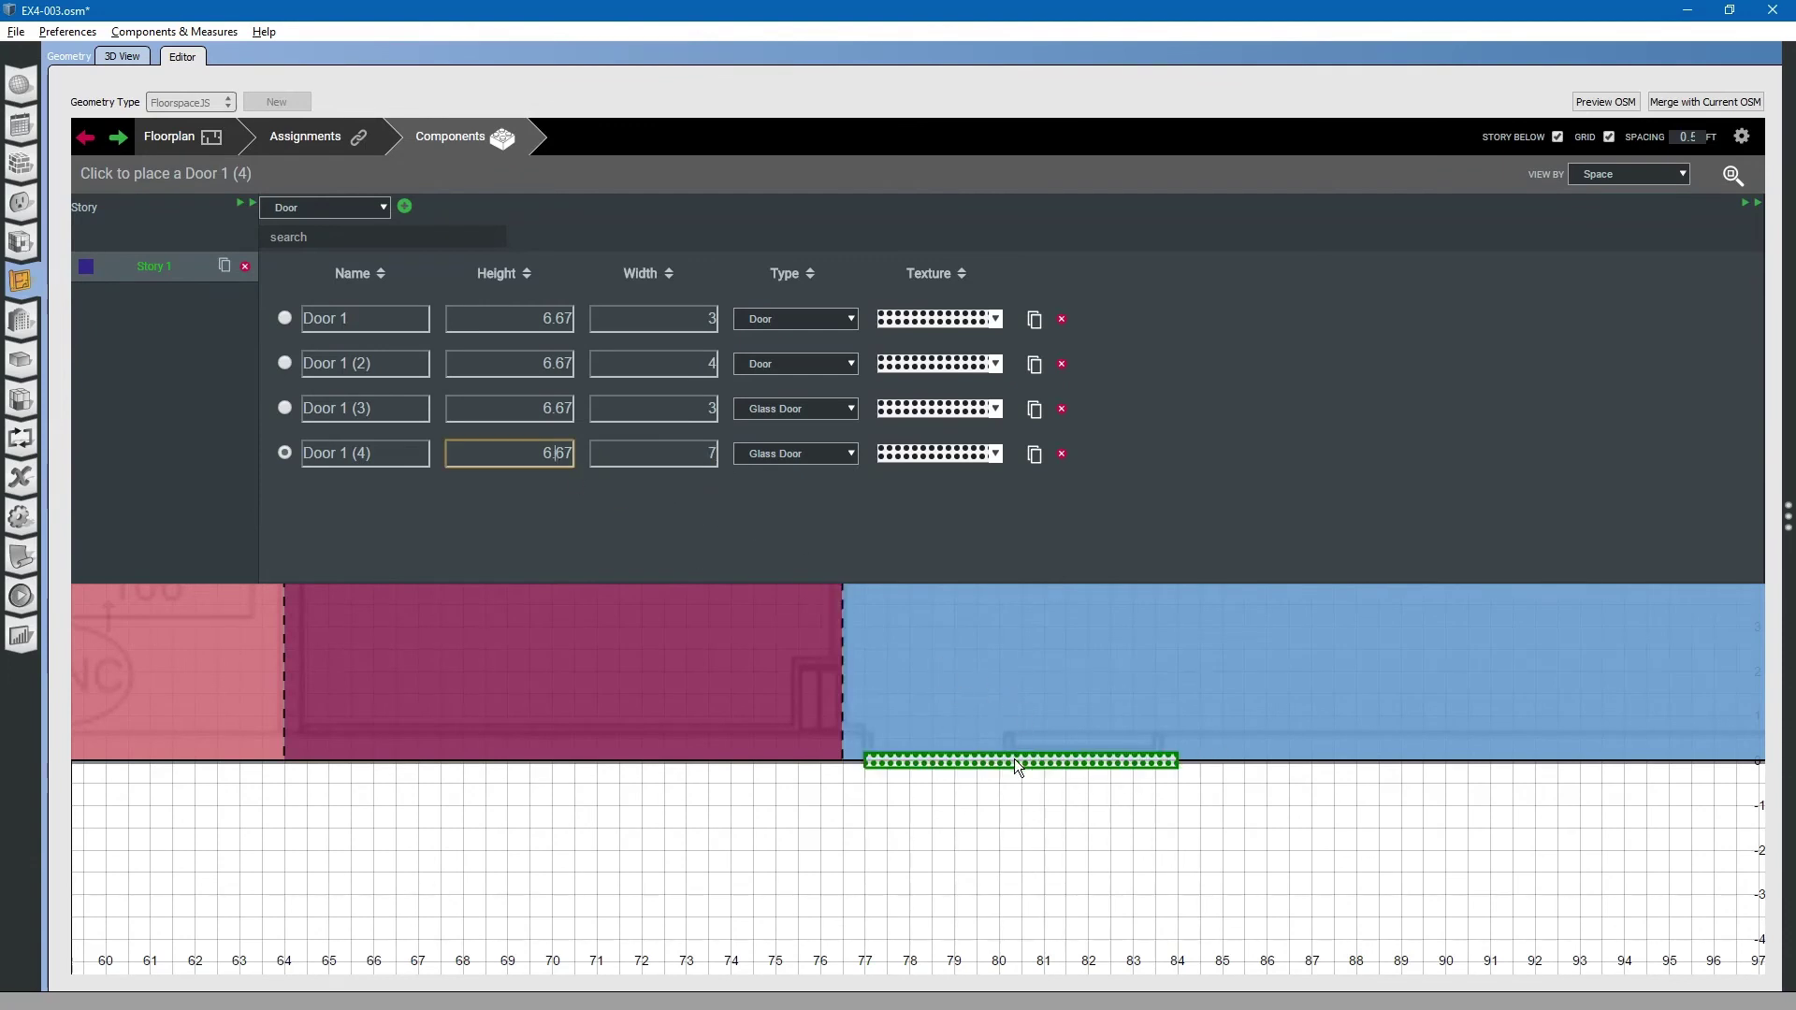
{"action": "left_click", "coordinate": [1014, 760]}
{"action": "left_click", "coordinate": [1016, 765]}
Add a new door definition for space 101's south wall and check the overhead door dimensions on N-Elev.png
{"action": "scroll", "coordinate": [867, 809], "scroll_direction": "down", "scroll_amount": 5}
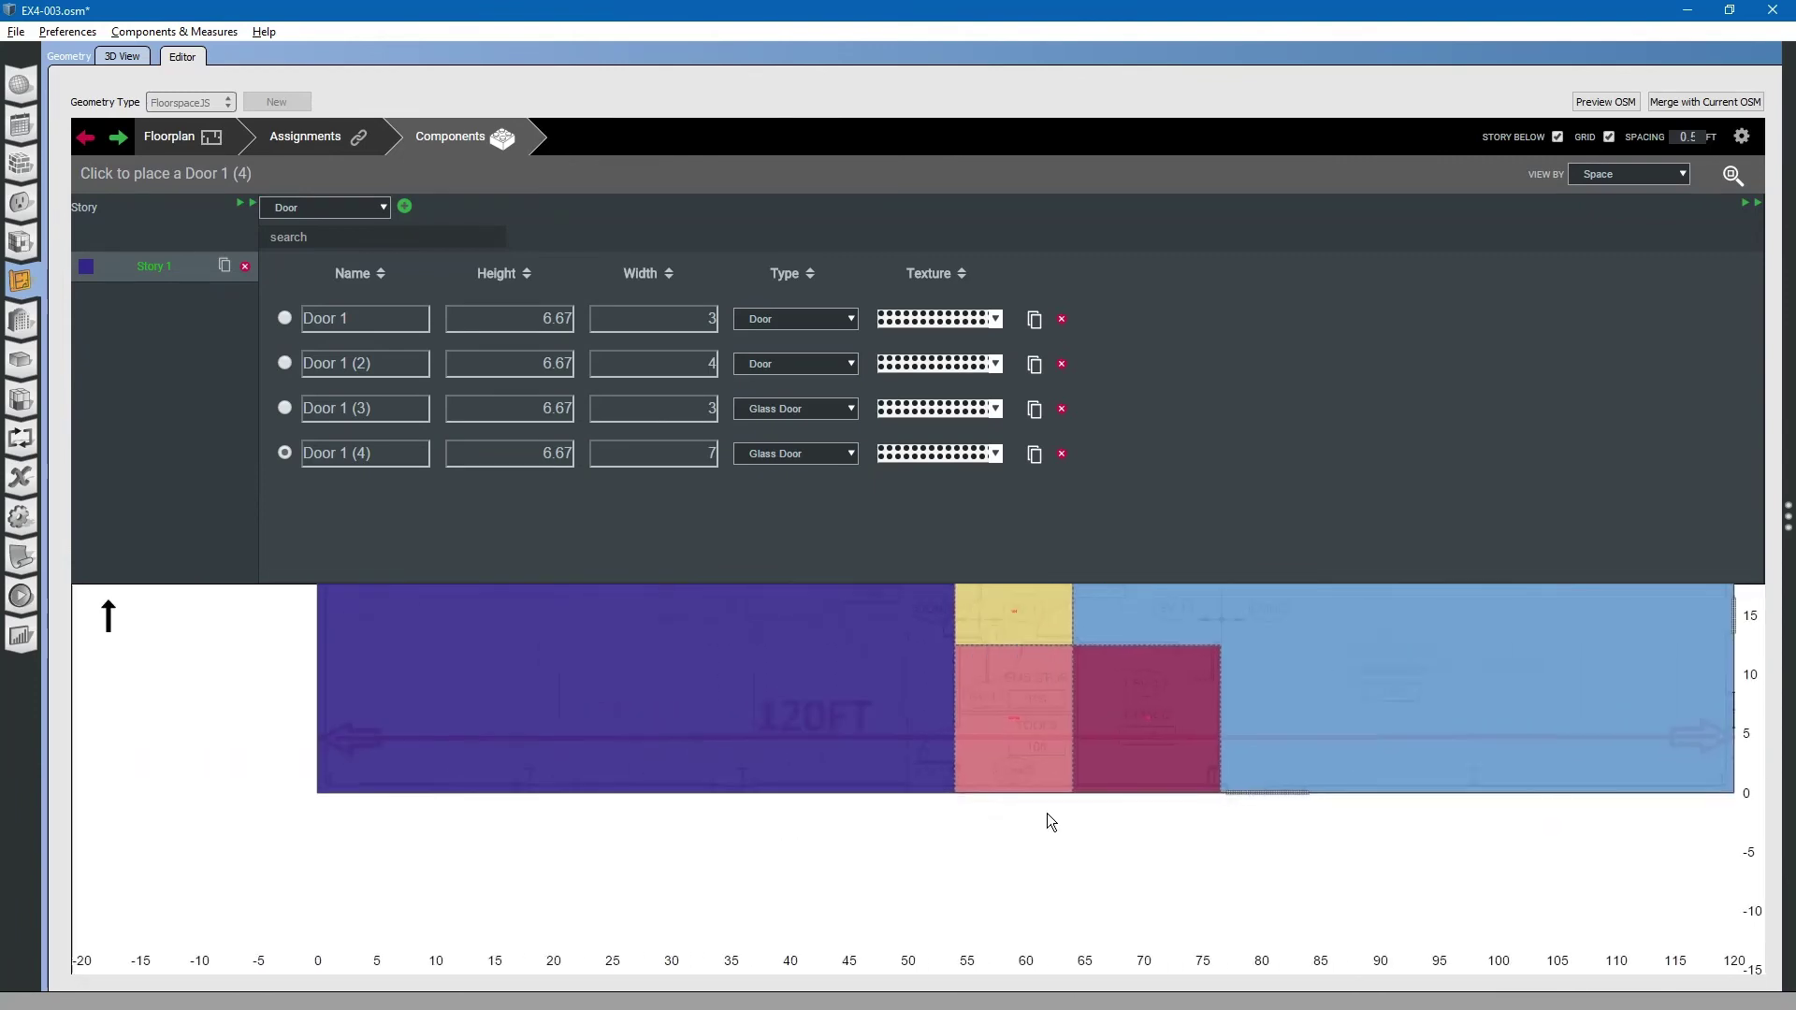
{"action": "scroll", "coordinate": [844, 795], "scroll_direction": "up", "scroll_amount": 3}
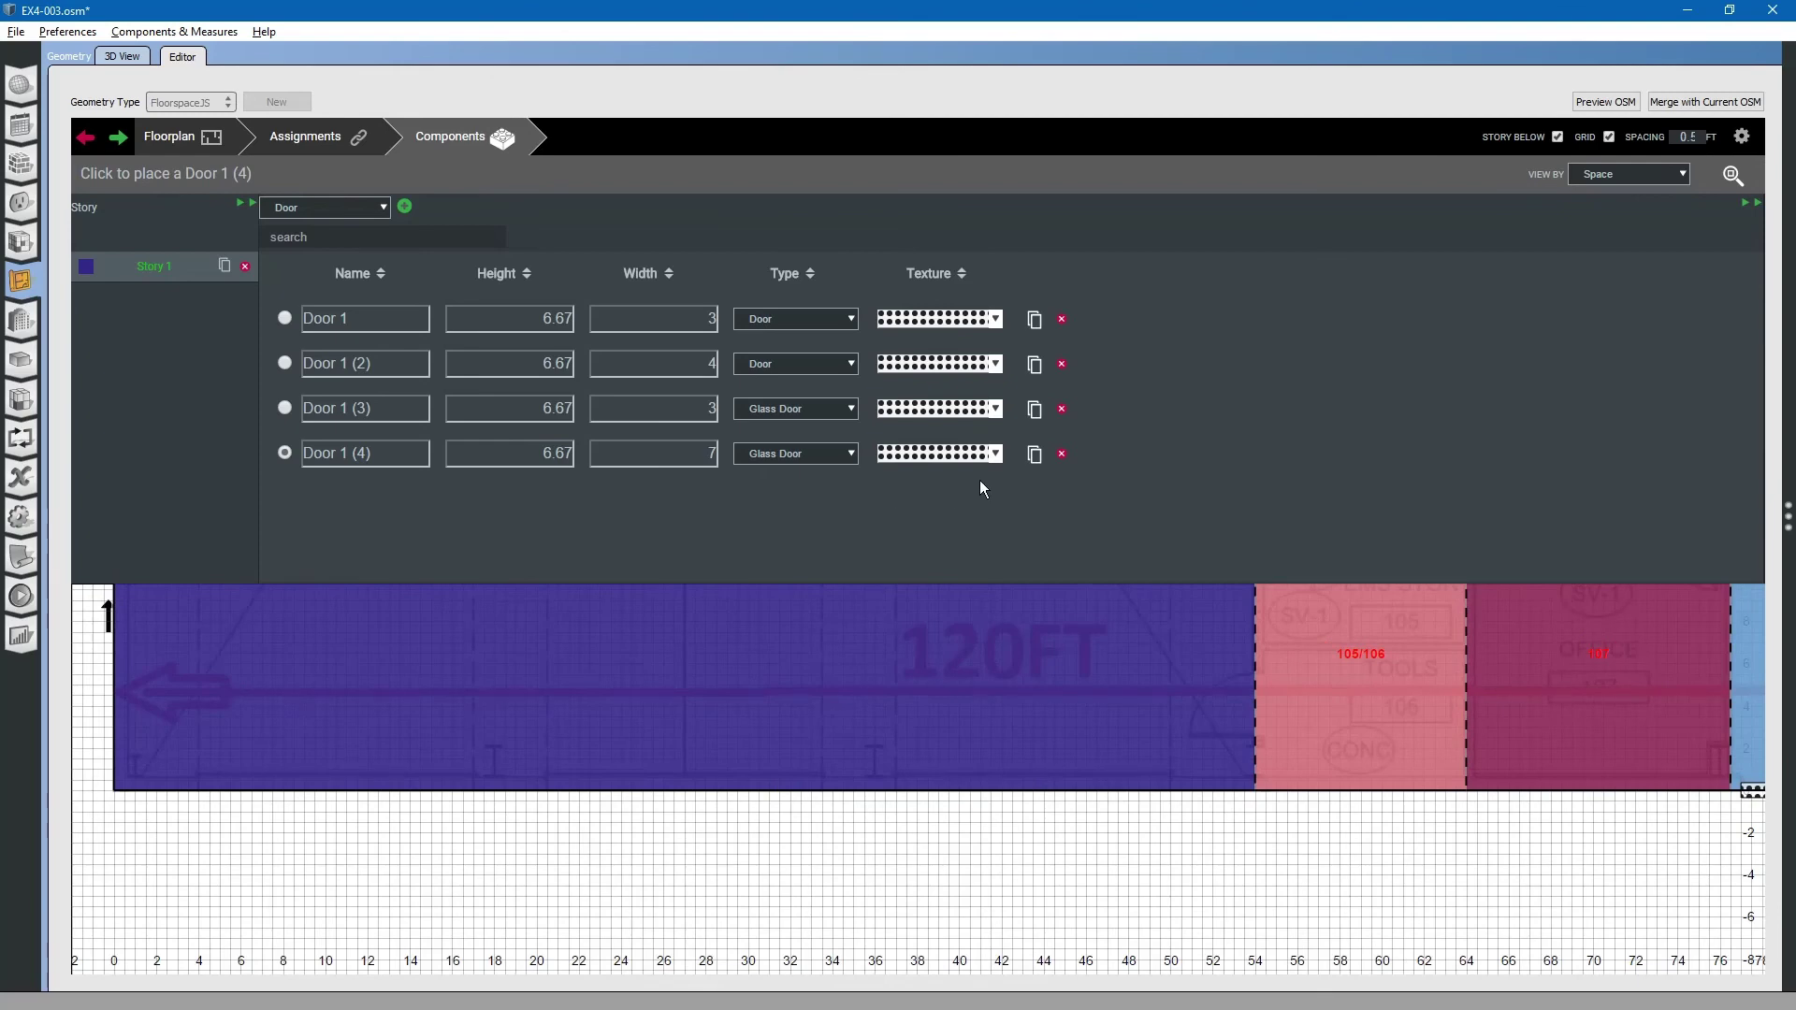
{"action": "left_click", "coordinate": [405, 207]}
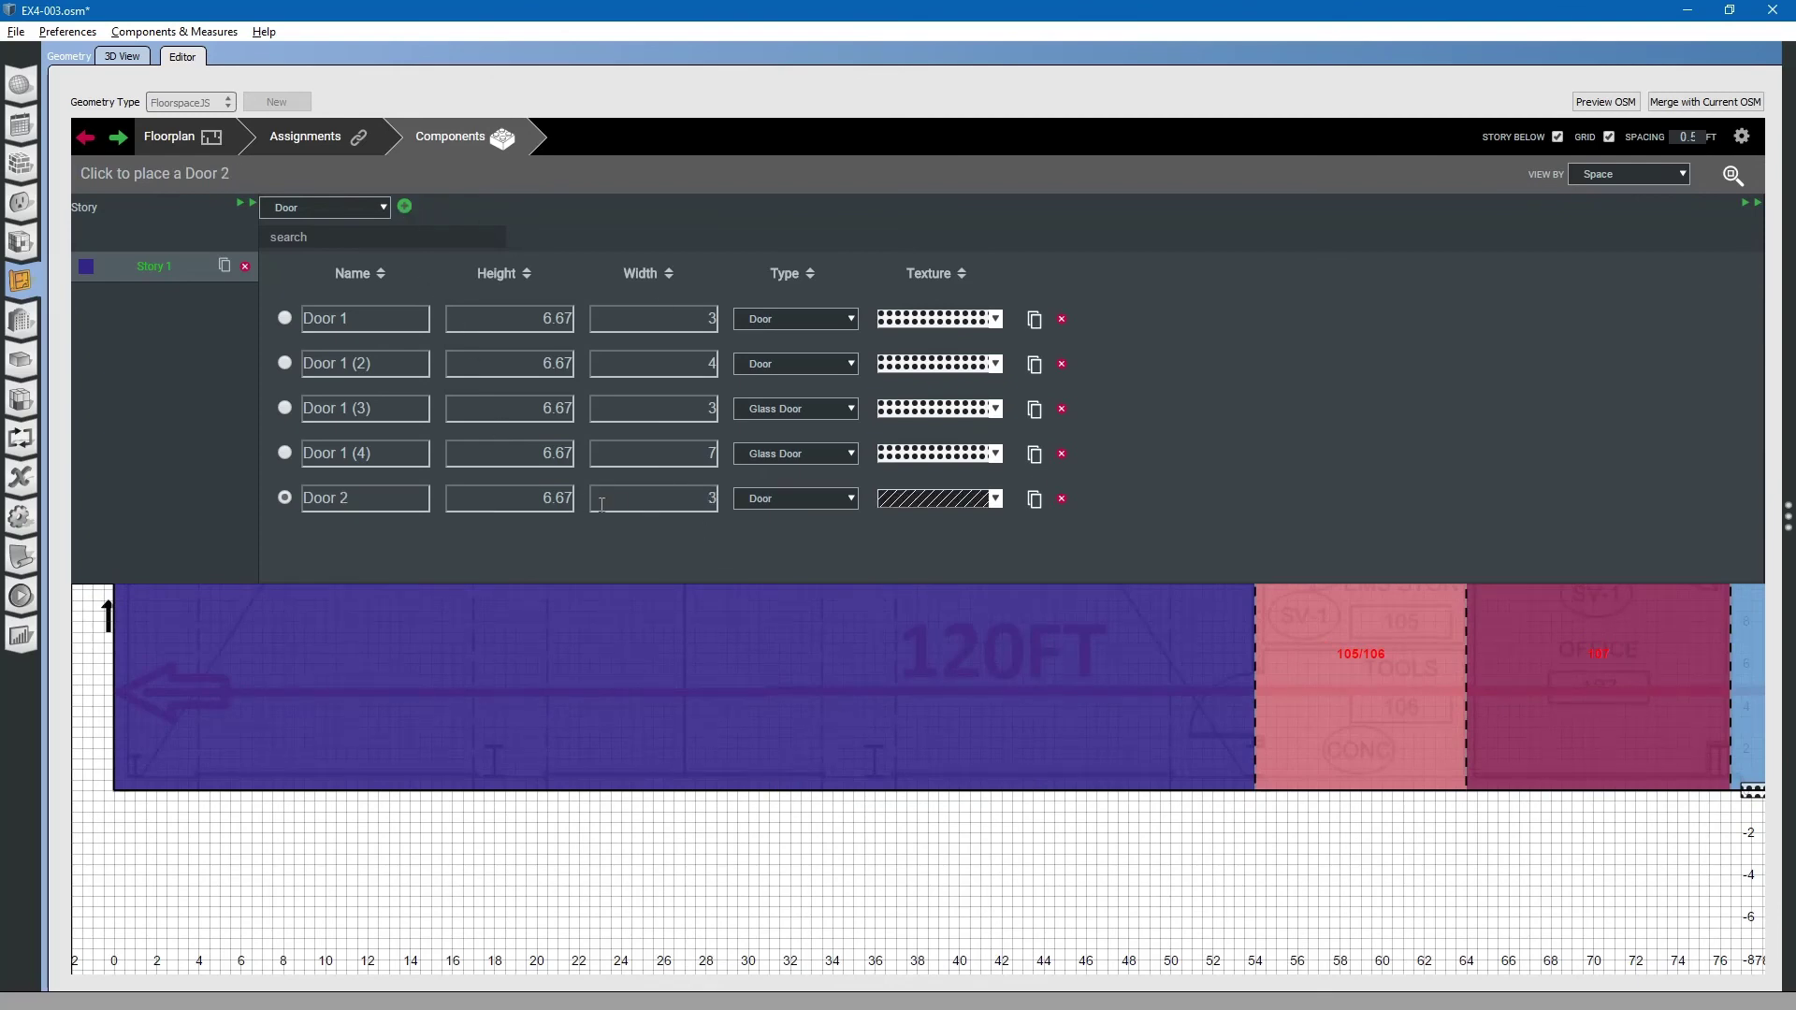
{"action": "key", "text": "alt+Tab"}
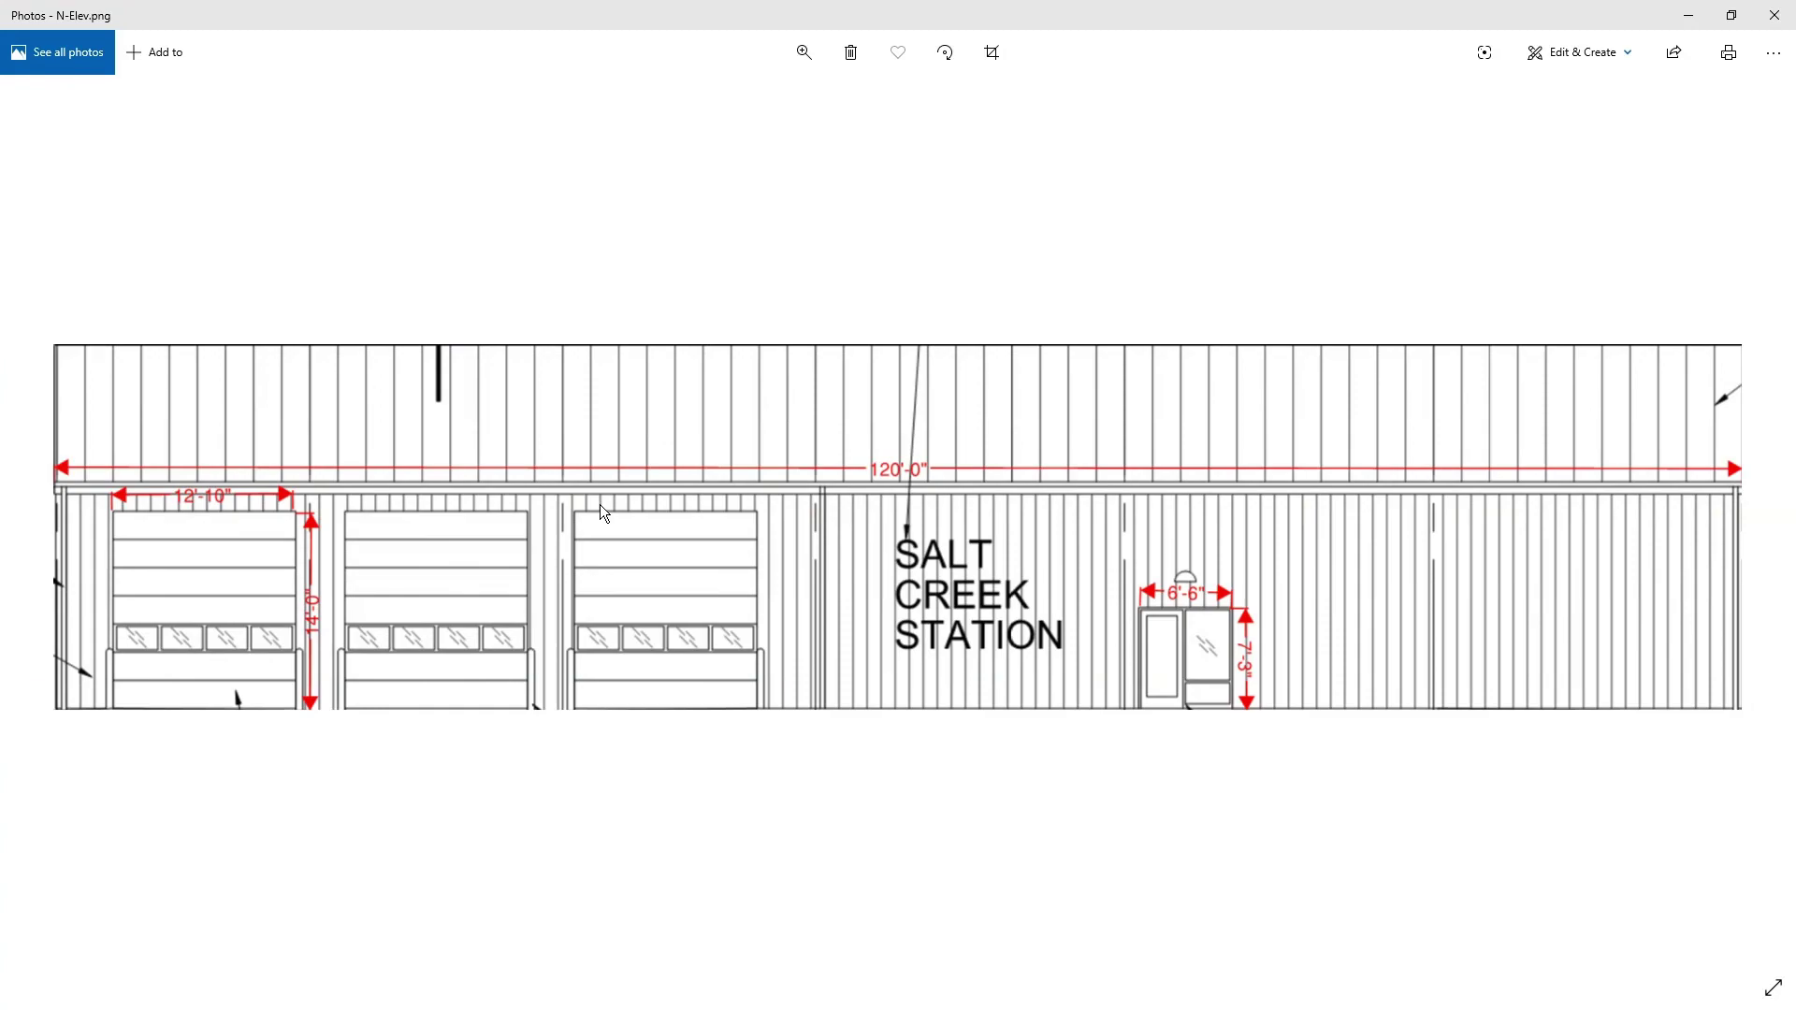
{"action": "key", "text": "alt+Tab"}
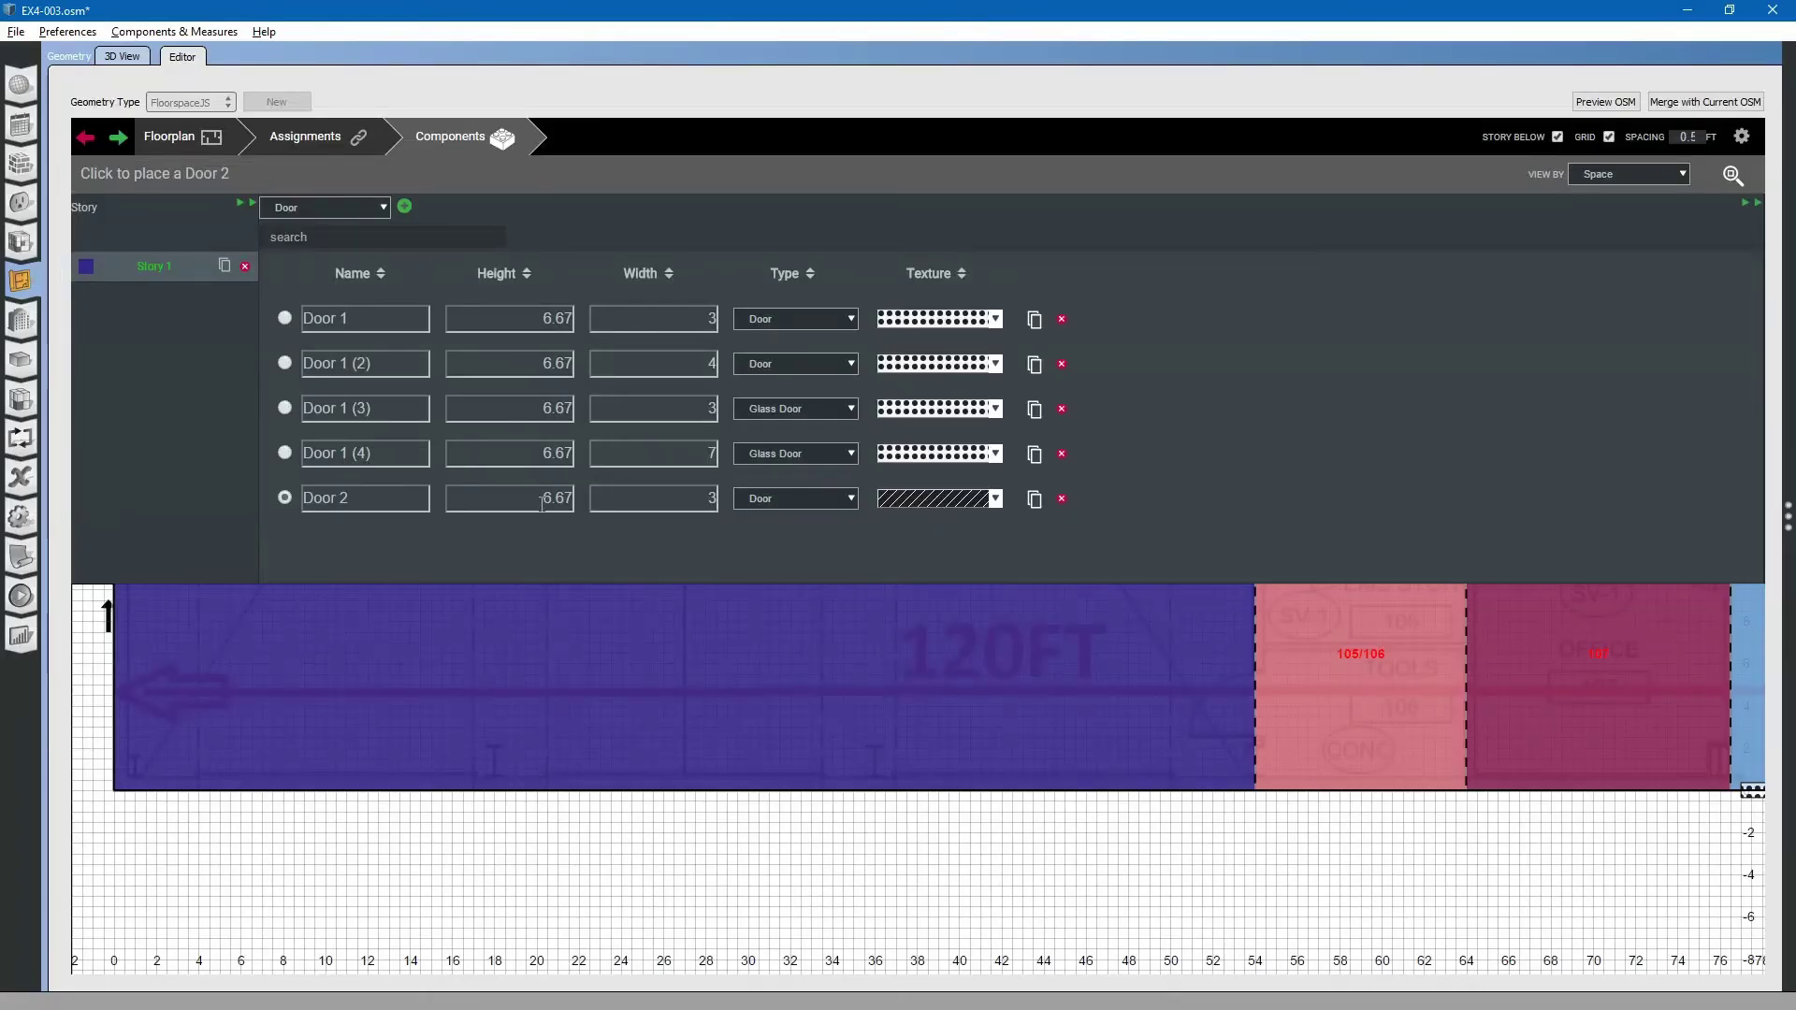
Set the new door definition's height to 14, its width to 13 and its type to Overhead Door
{"action": "key", "text": "Tab"}
{"action": "type", "text": "14"}
{"action": "left_click", "coordinate": [682, 505]}
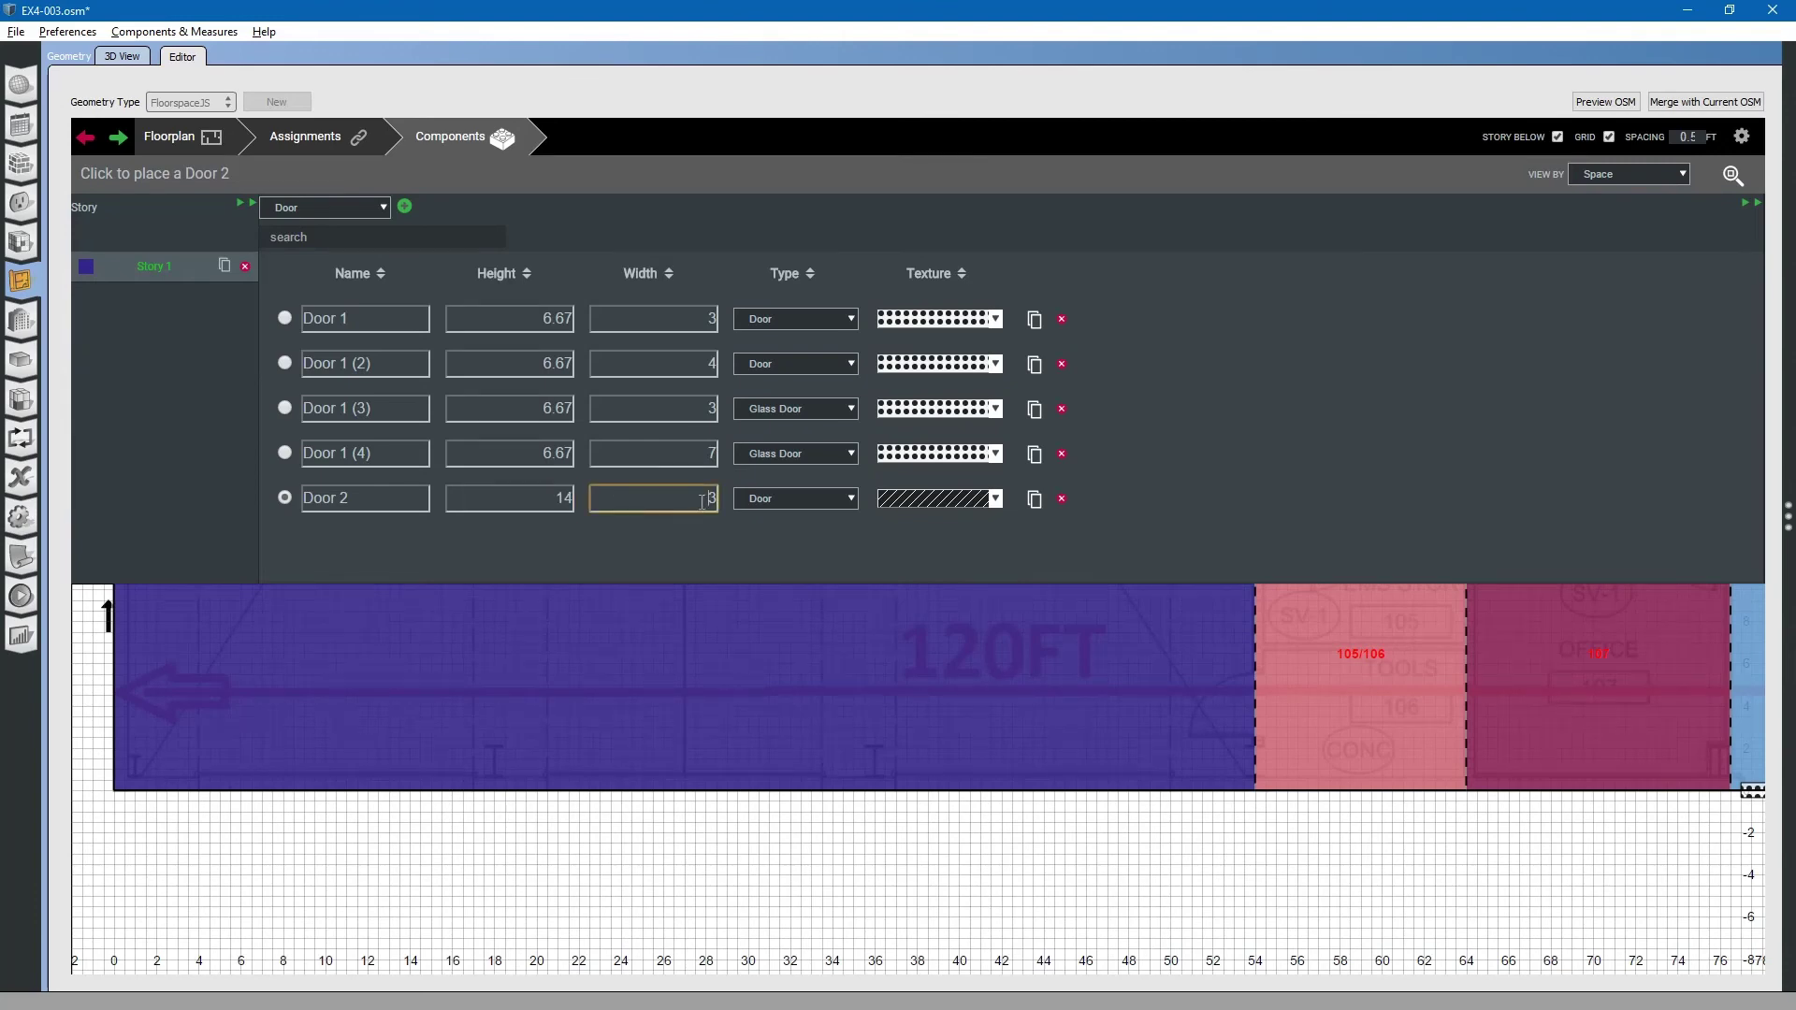
{"action": "type", "text": "1"}
{"action": "left_click", "coordinate": [813, 506]}
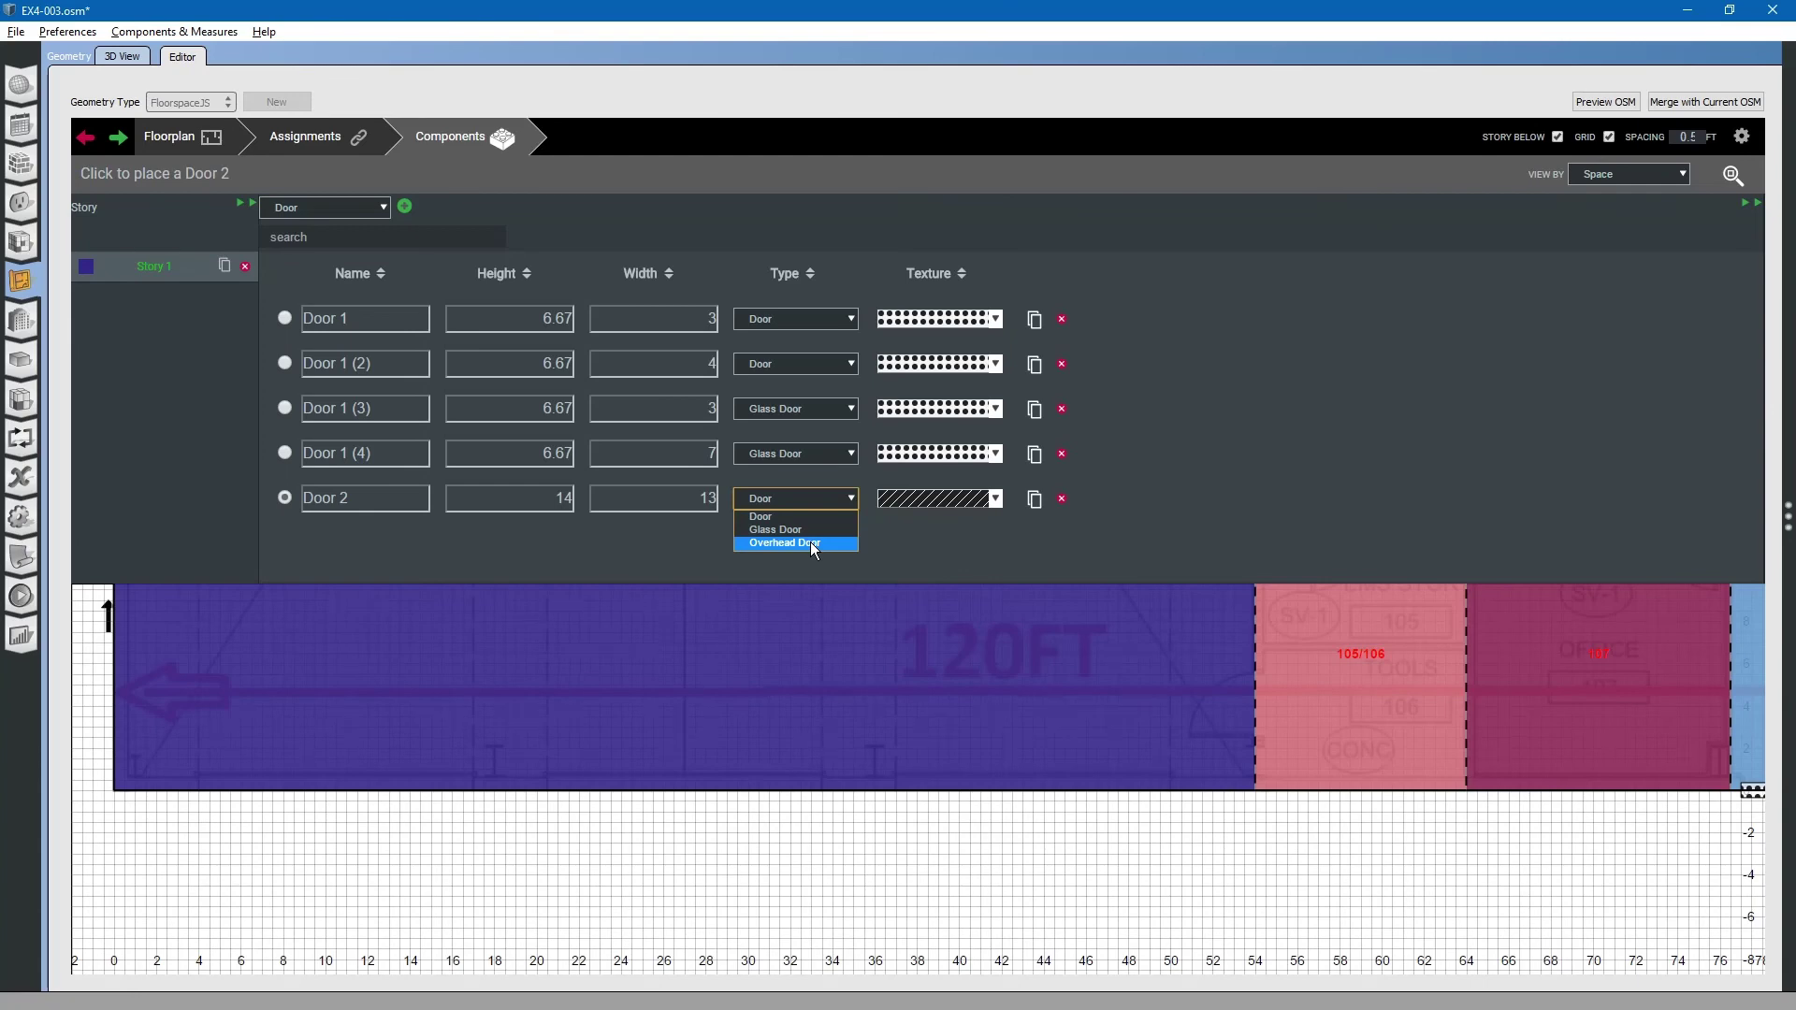
{"action": "left_click", "coordinate": [813, 544]}
Place the overhead door at the three bay openings along space 101's south exterior wall
{"action": "scroll", "coordinate": [1001, 766], "scroll_direction": "up", "scroll_amount": 3}
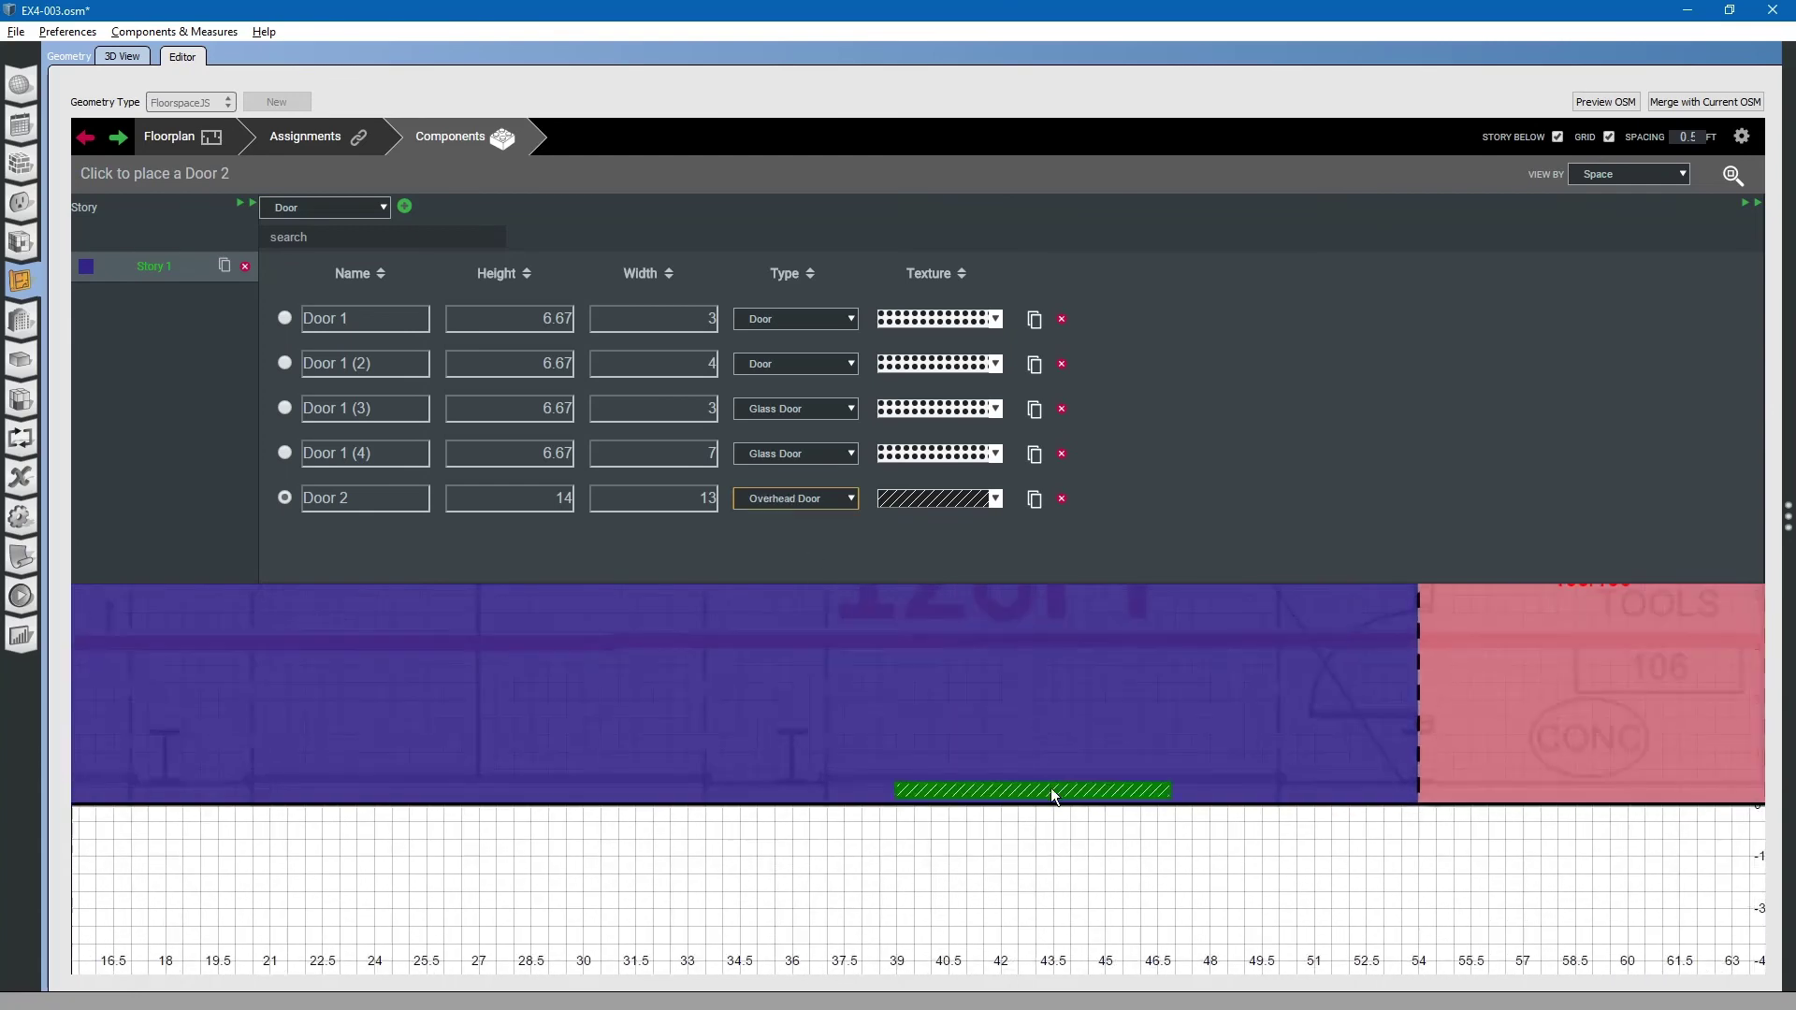
{"action": "left_click", "coordinate": [1051, 800]}
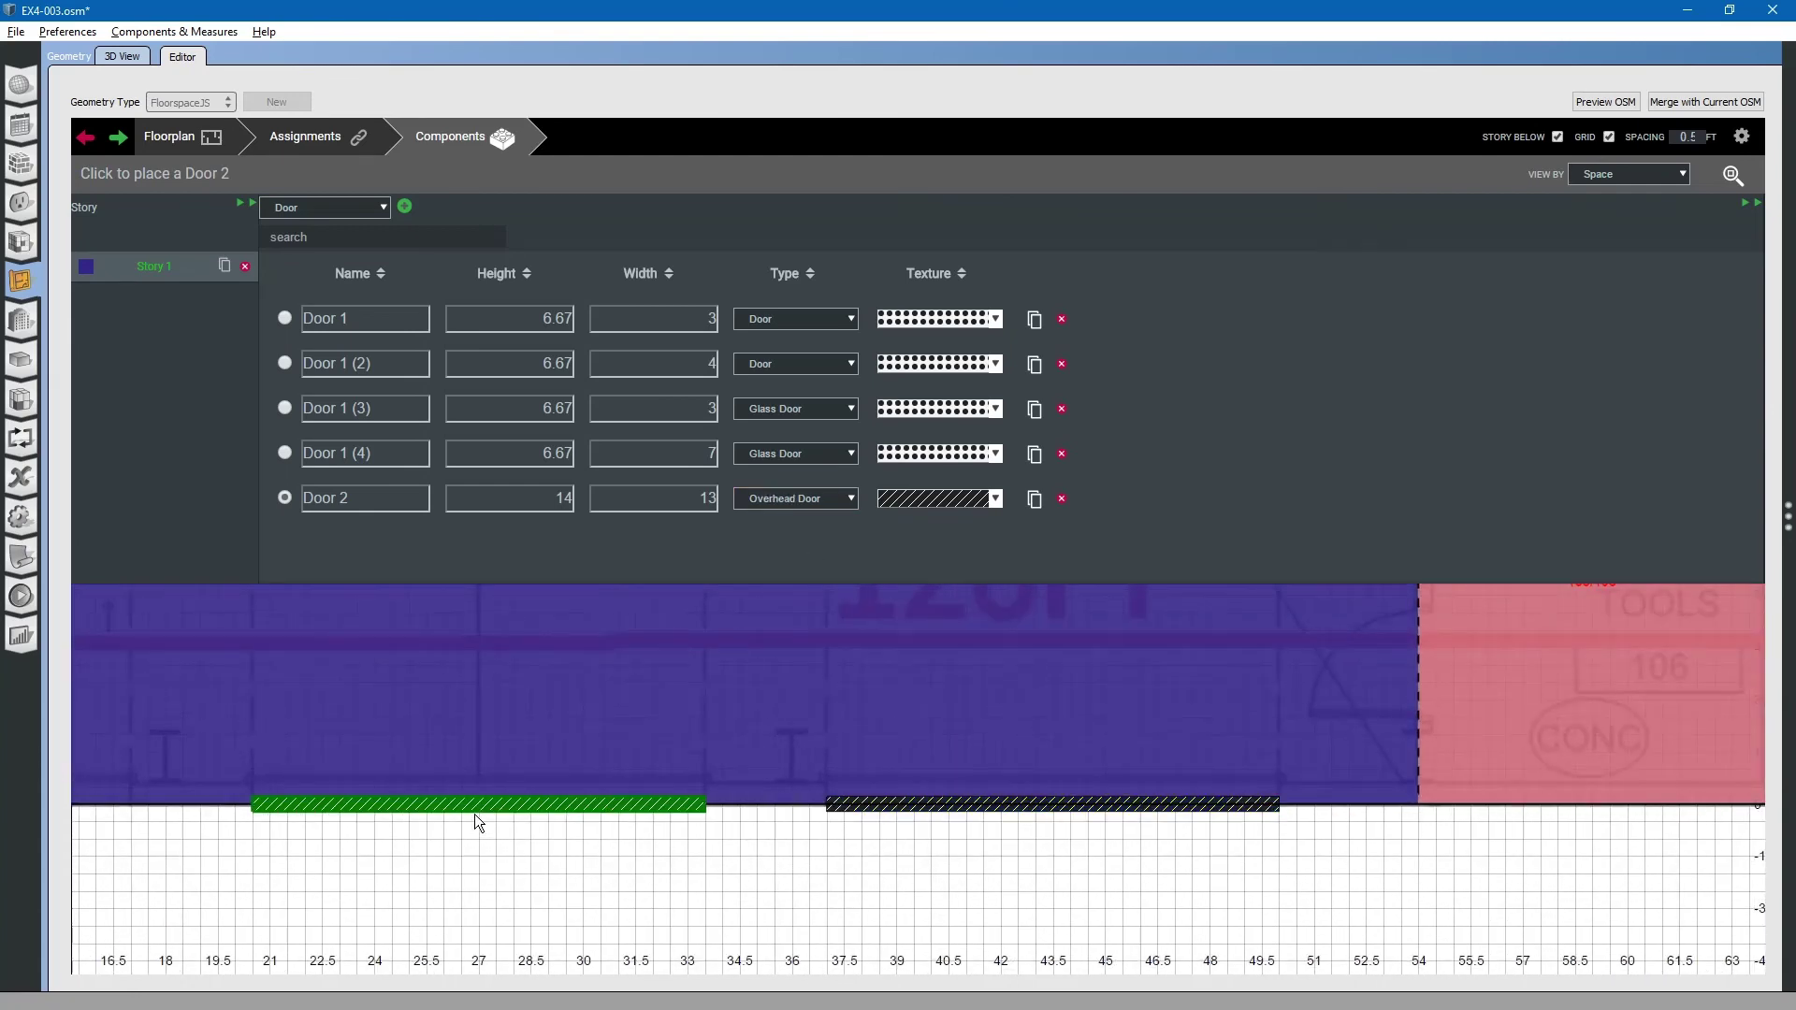
{"action": "left_click_drag", "start_coordinate": [484, 855], "coordinate": [1218, 851]}
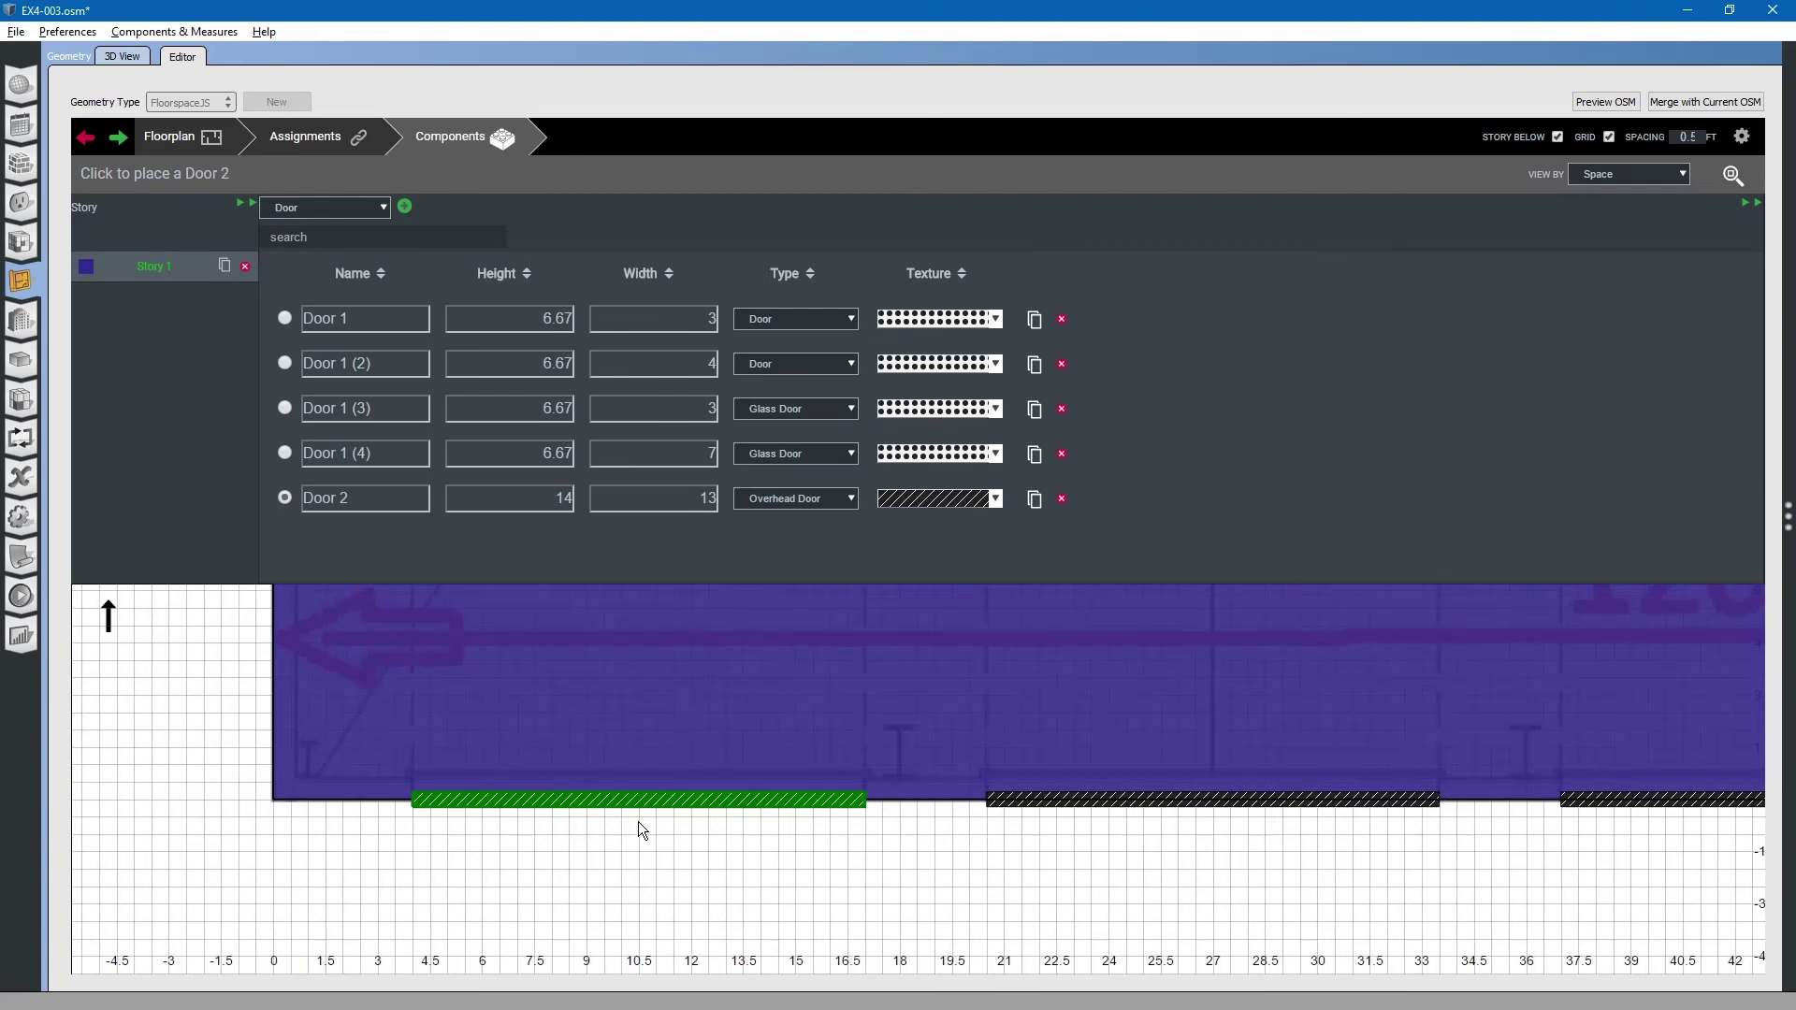
{"action": "left_click", "coordinate": [638, 821]}
{"action": "scroll", "coordinate": [625, 749], "scroll_direction": "down", "scroll_amount": 3}
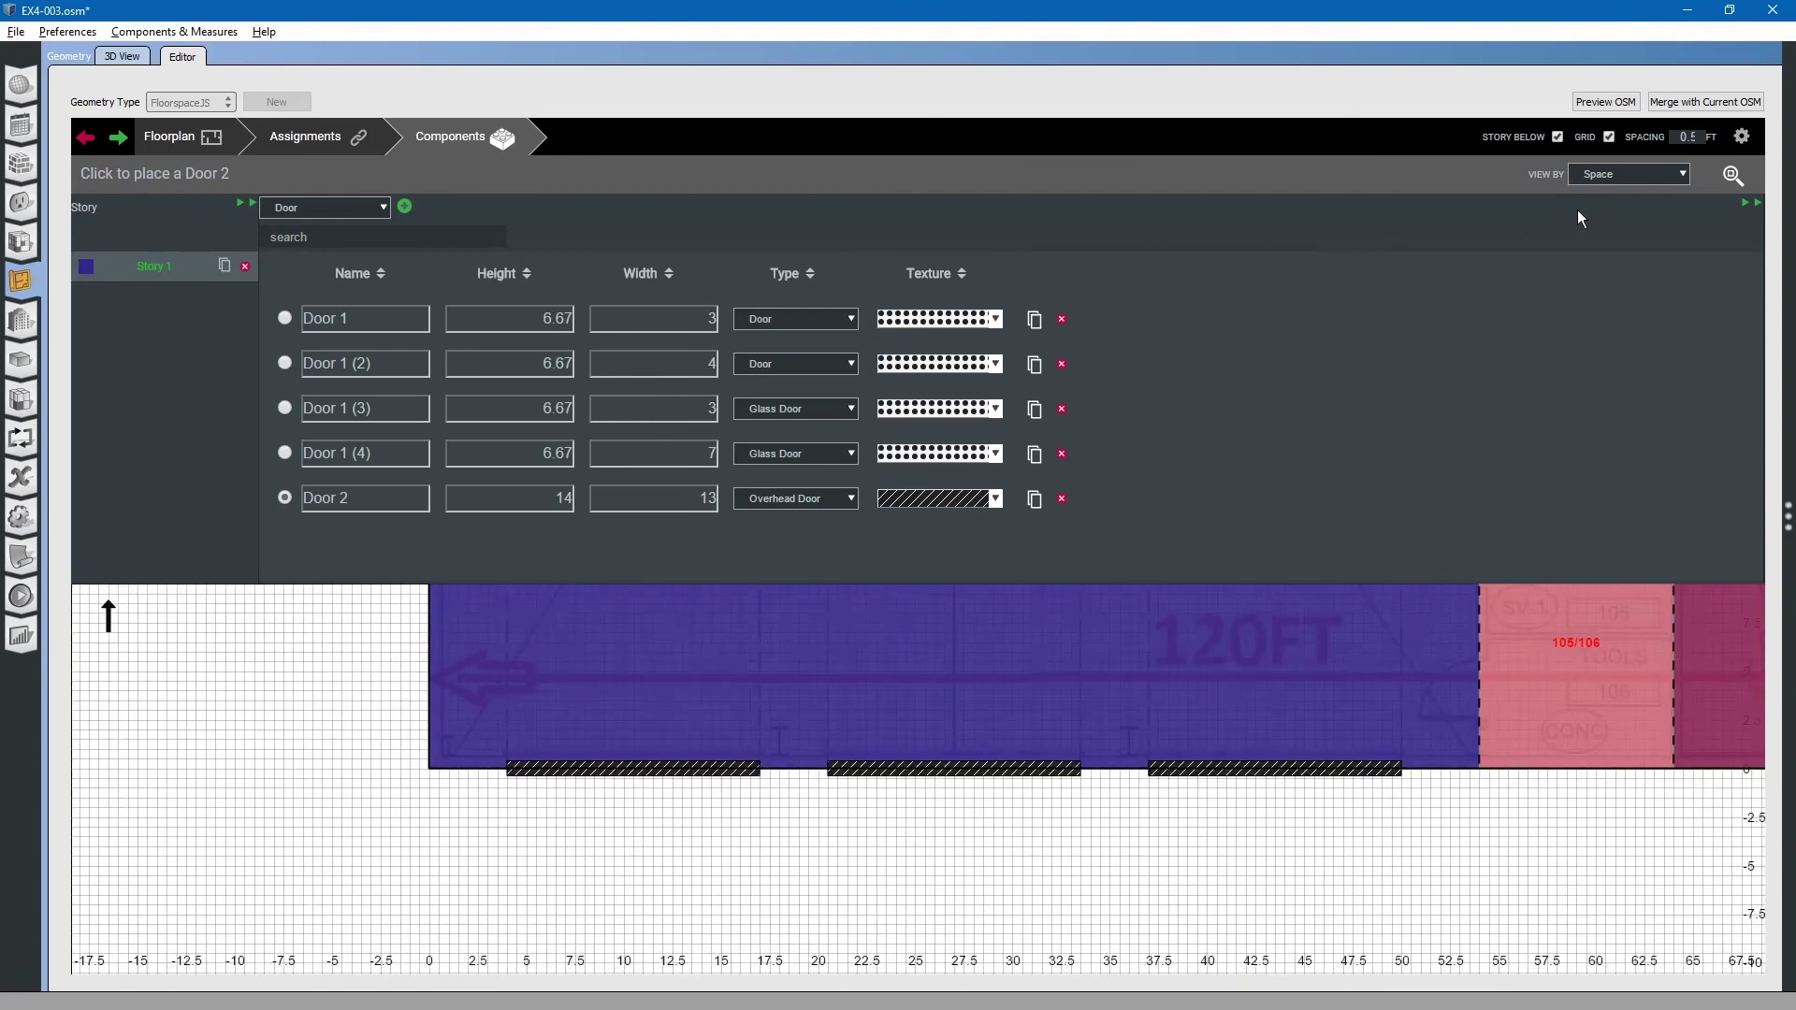
Collapse the expanded component definitions table and merge the finished floorplan with the current OSM
{"action": "left_click", "coordinate": [1744, 208]}
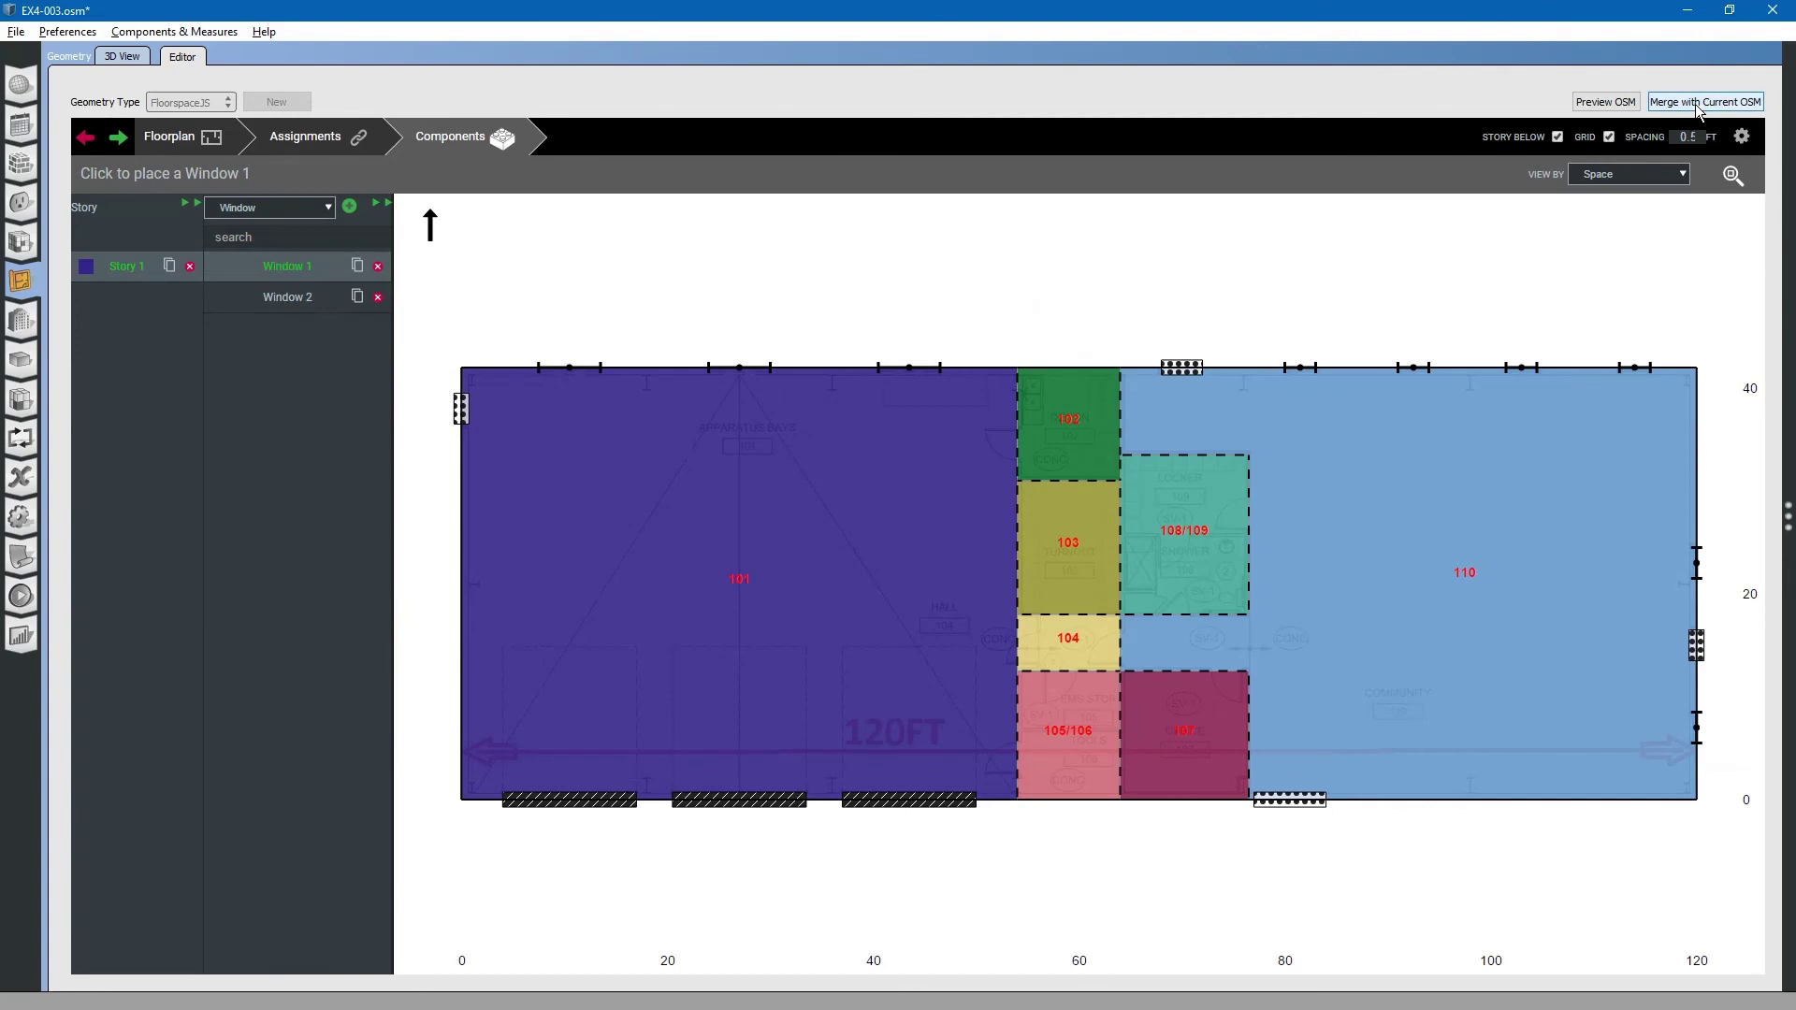
{"action": "left_click", "coordinate": [1695, 103]}
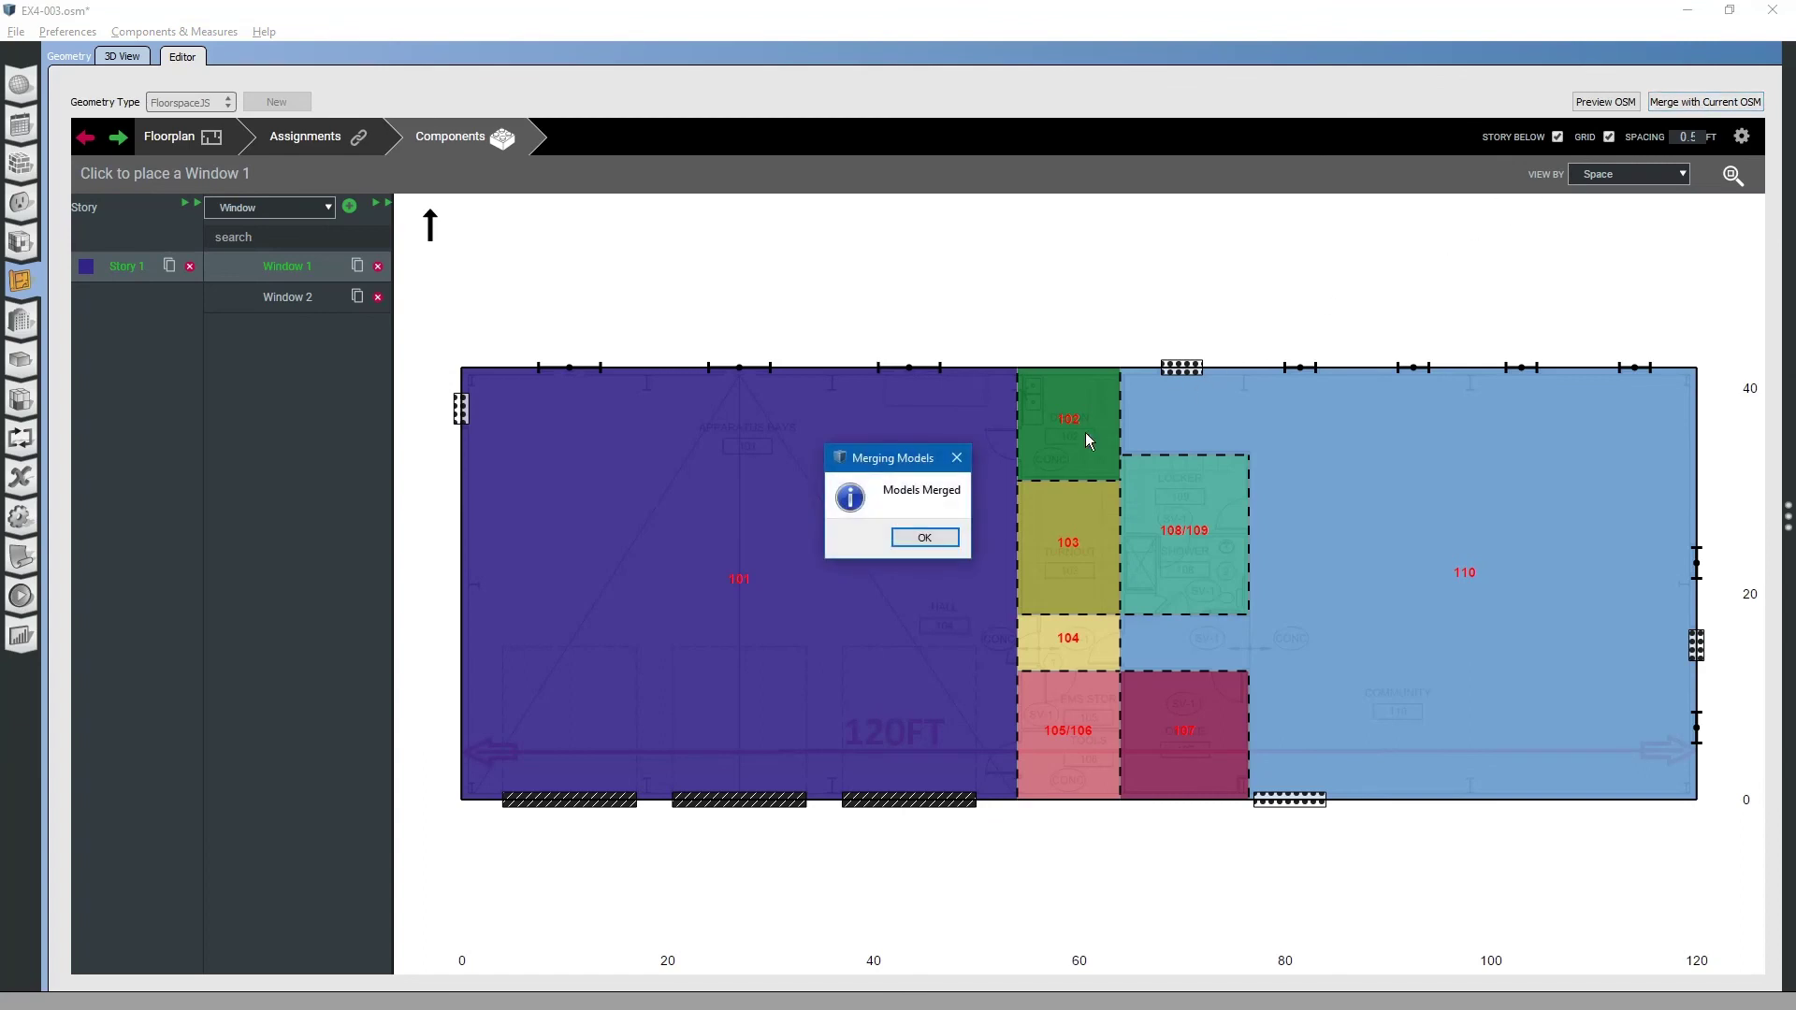
{"action": "left_click", "coordinate": [926, 538]}
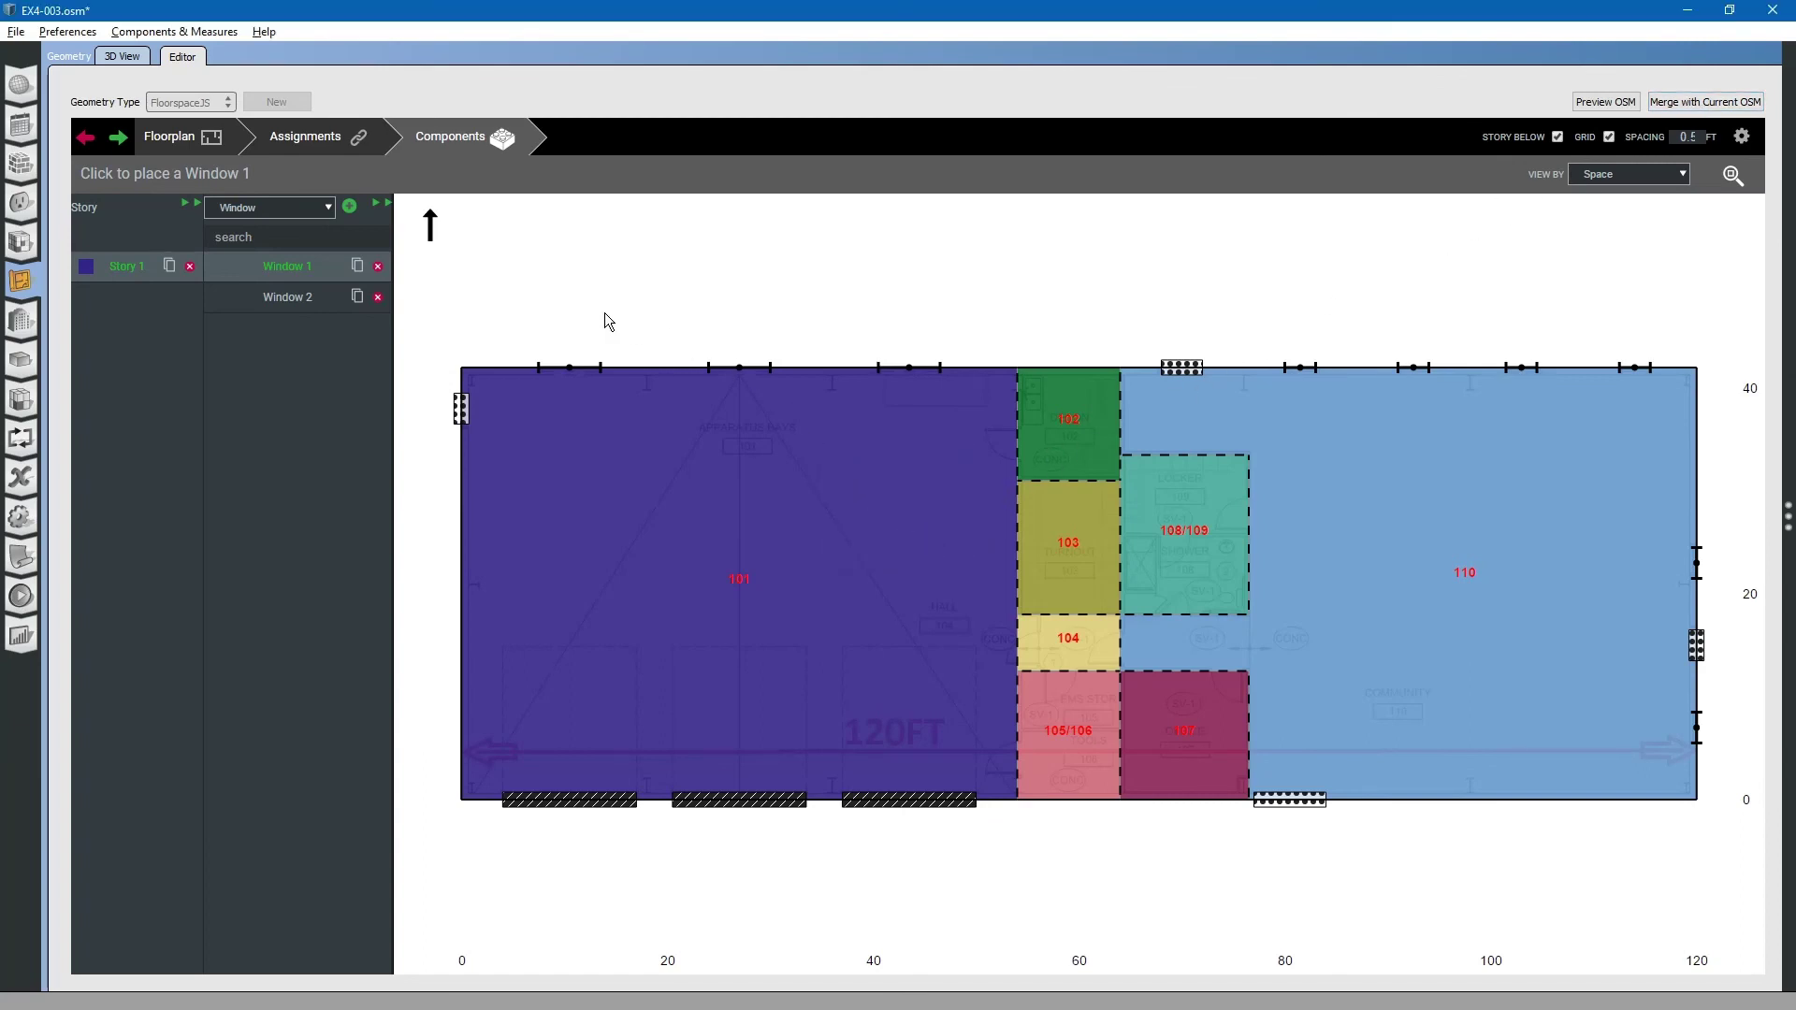
Inspect the merged building's doors and windows in 3D from the south and east sides
{"action": "left_click", "coordinate": [118, 58]}
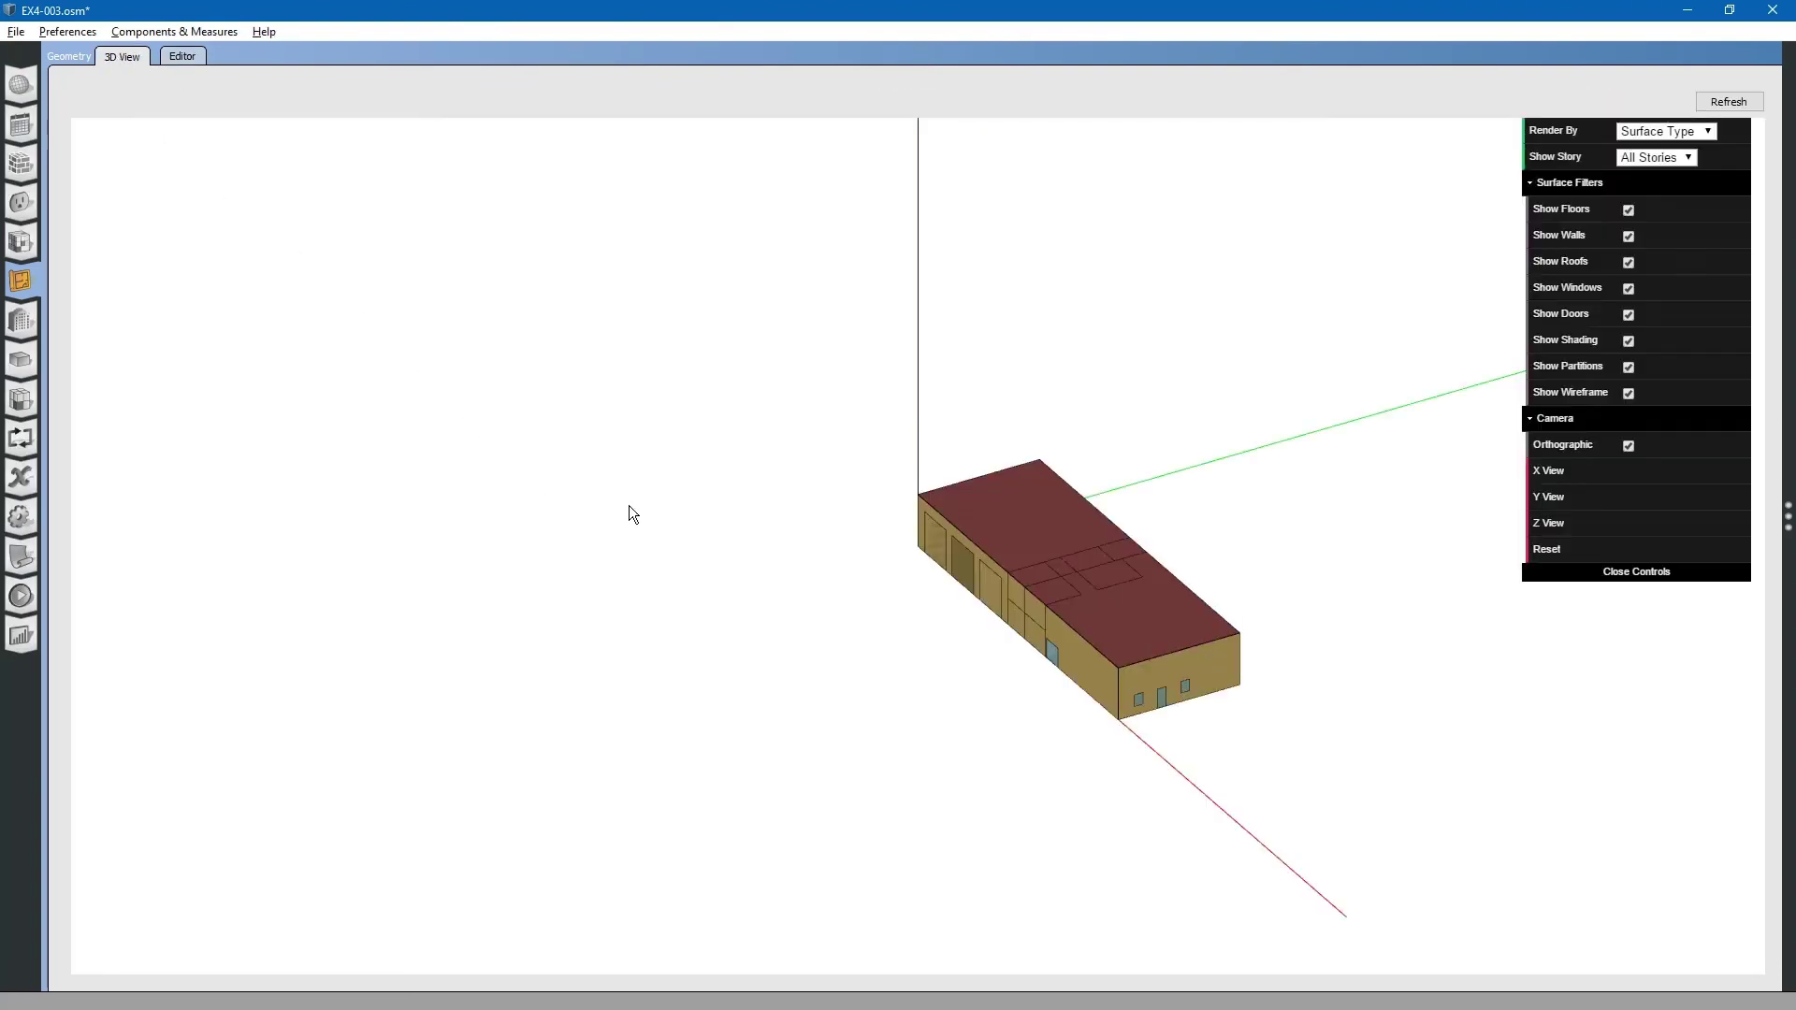
{"action": "scroll", "coordinate": [1160, 609], "scroll_direction": "up", "scroll_amount": 5}
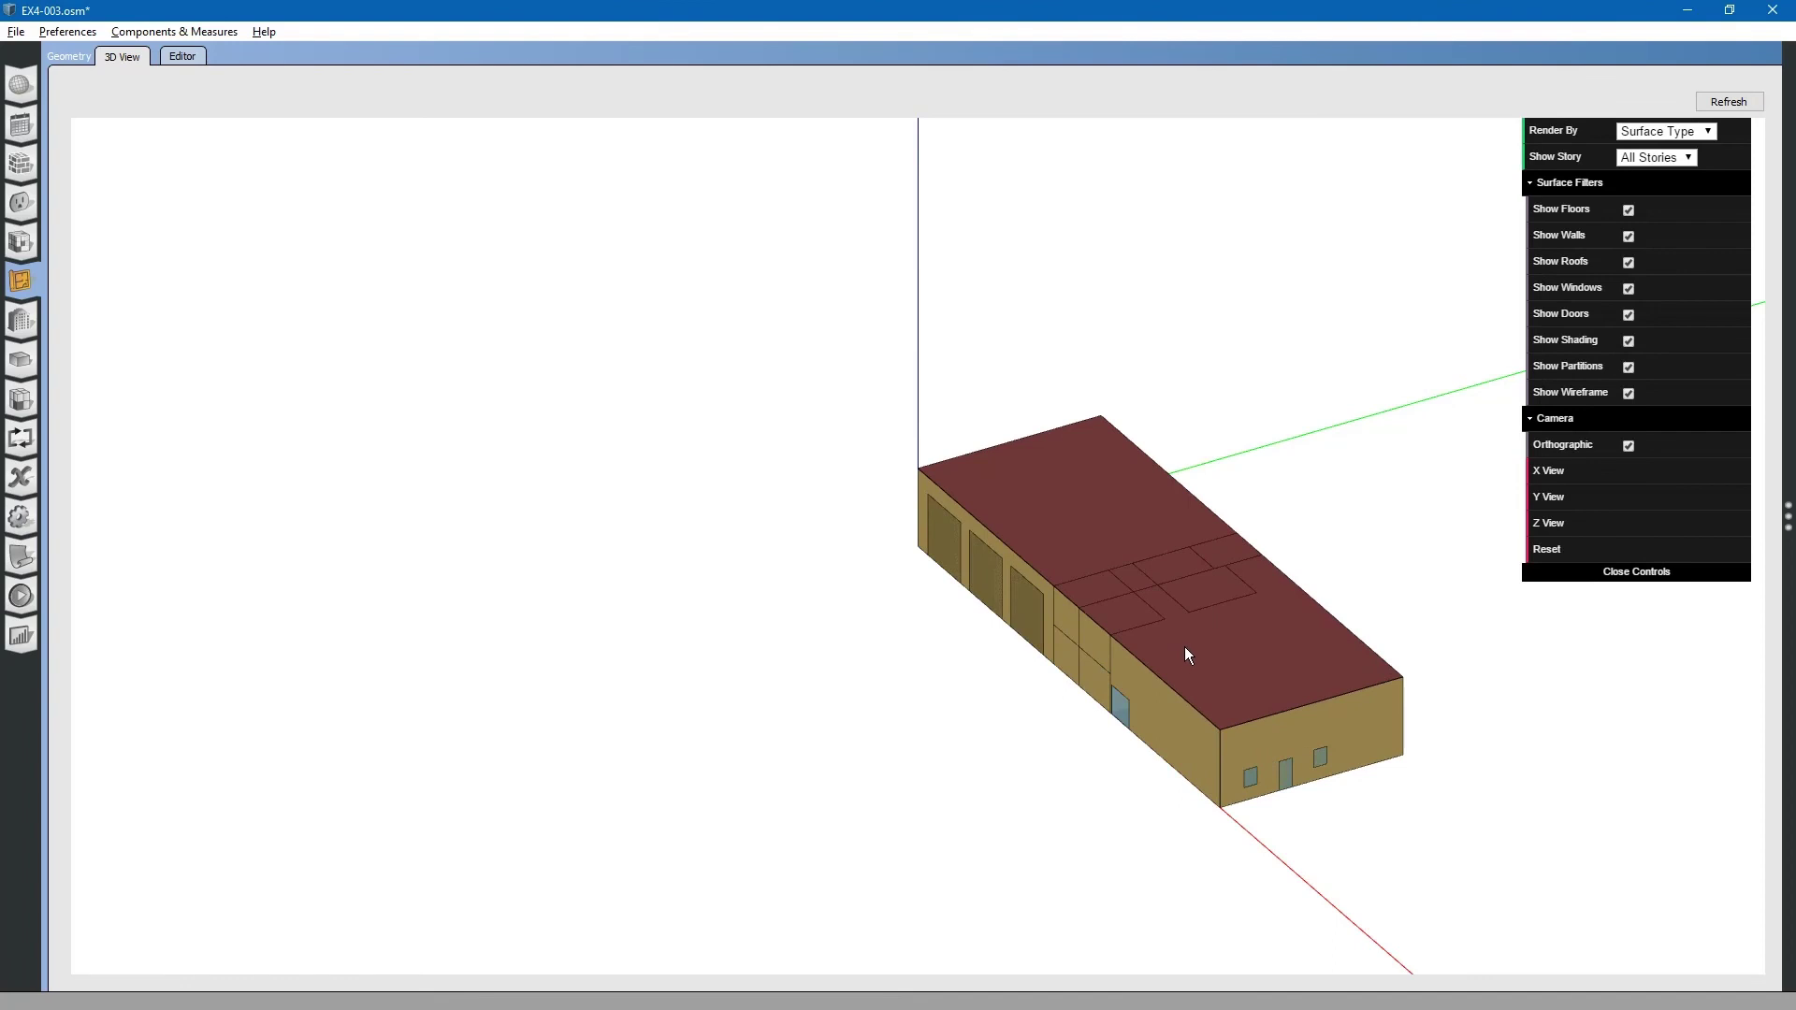
{"action": "scroll", "coordinate": [1233, 614], "scroll_direction": "down", "scroll_amount": 3}
{"action": "left_click_drag", "start_coordinate": [1002, 621], "coordinate": [980, 578]}
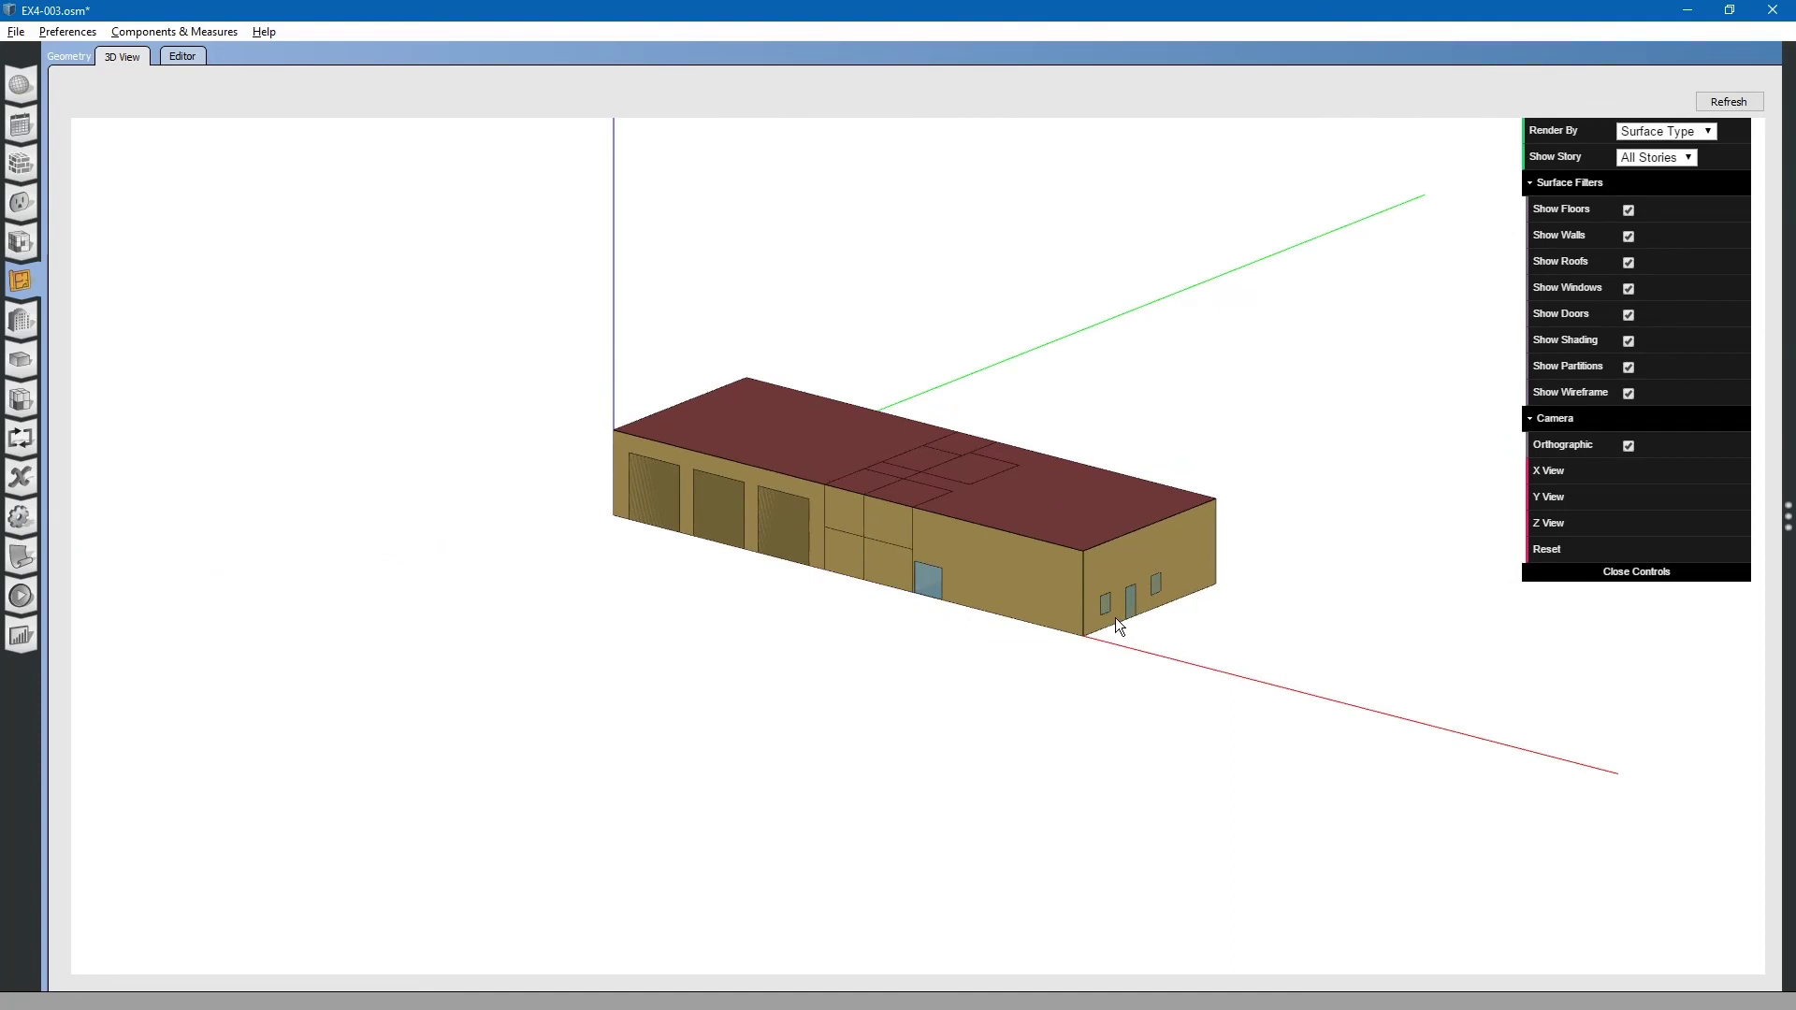